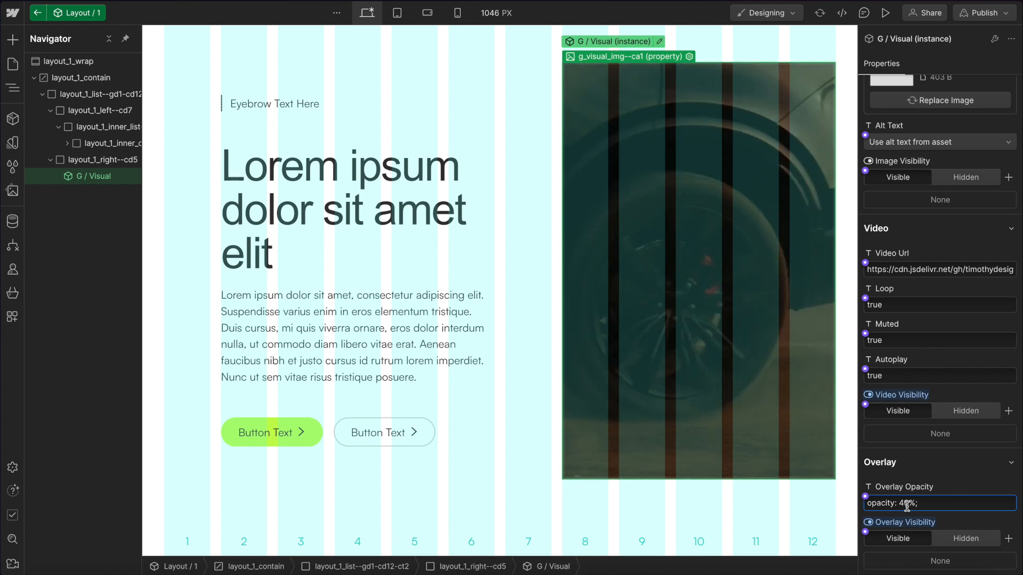
Set the visual instance's overlay opacity to 47%.
type("8")
key("BackSpace")
type("7")
scroll(913, 390, "up", 1)
scroll(913, 390, "up", 1)
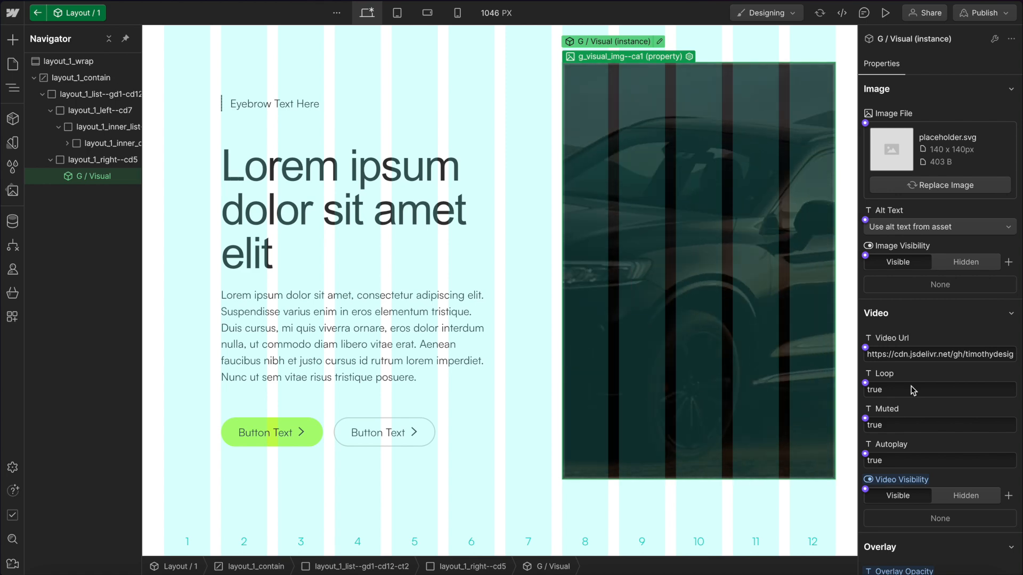
Delete the G / Visual component instance and insert a Custom Element in the right column in its place.
key("Delete")
key("ctrl+k")
type("cu")
key("Return")
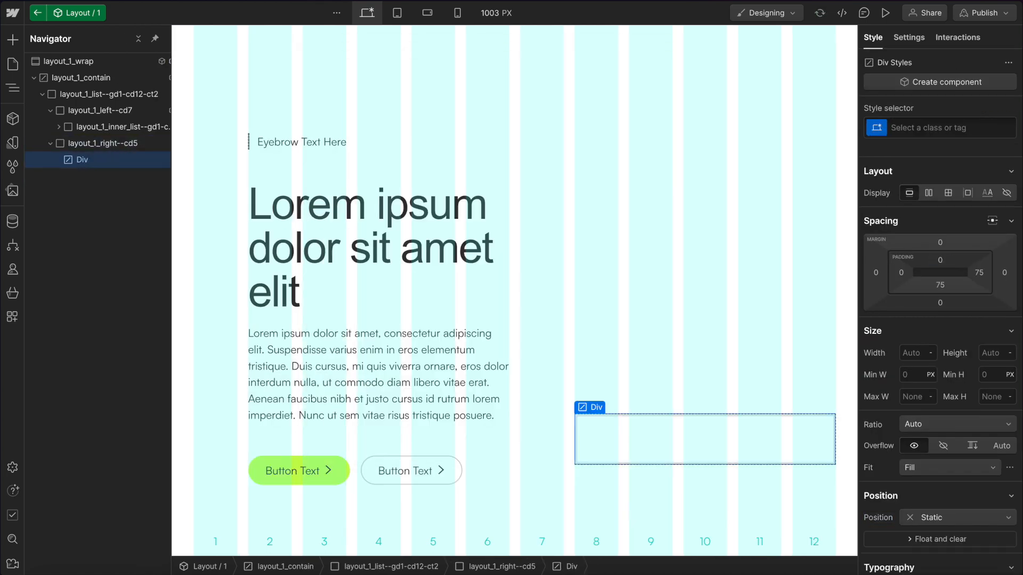
Give the new element the class g_visual_wrap with the combo class ca1.
key("ctrl+Return")
type("g")
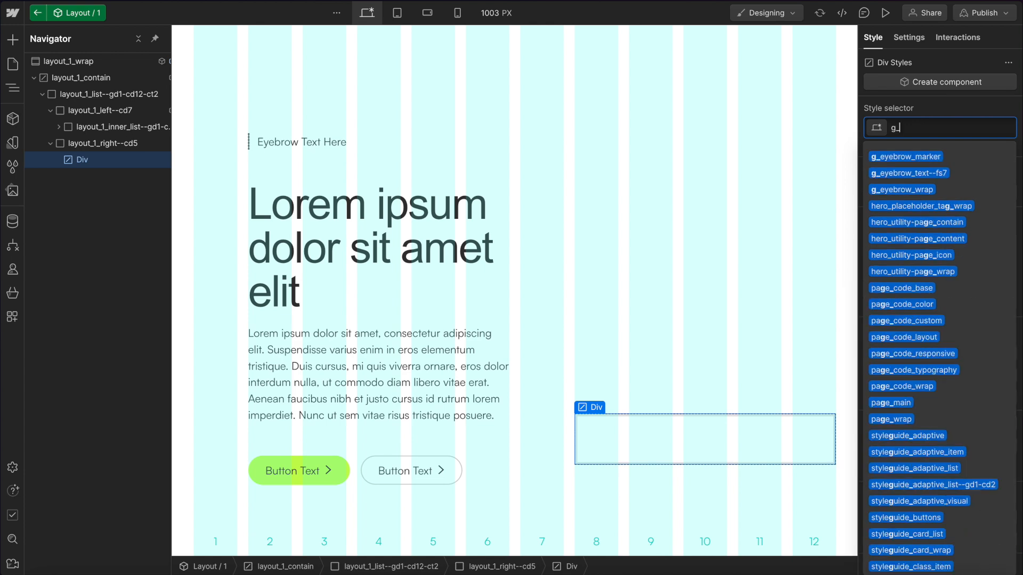
type("_visual_wrap")
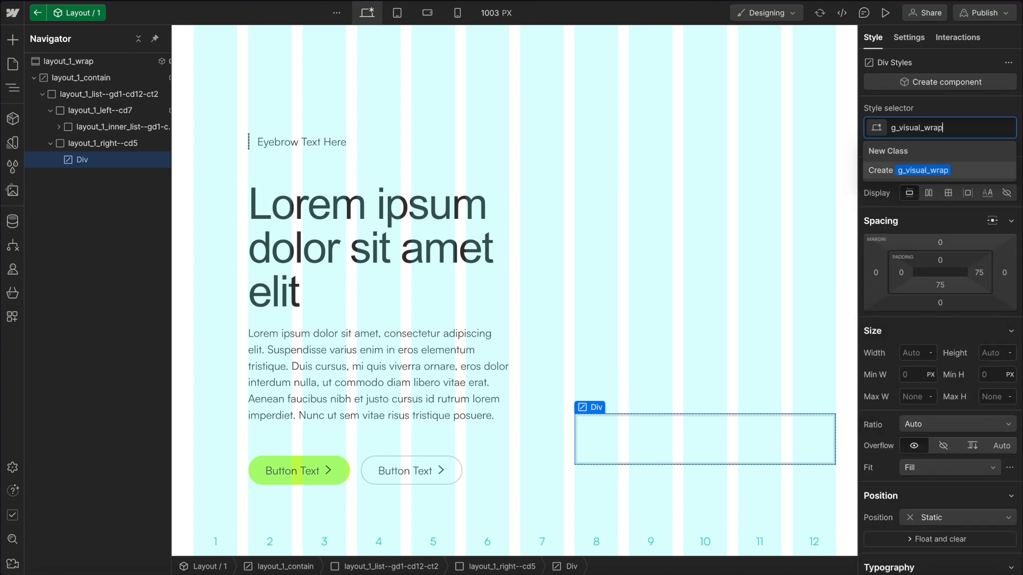
type("--ca1")
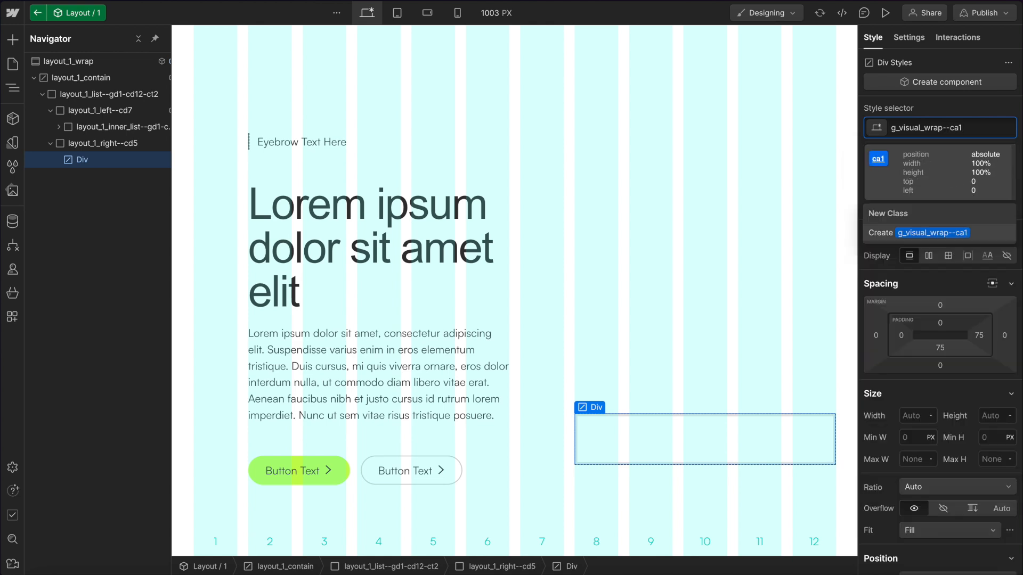
key("Return")
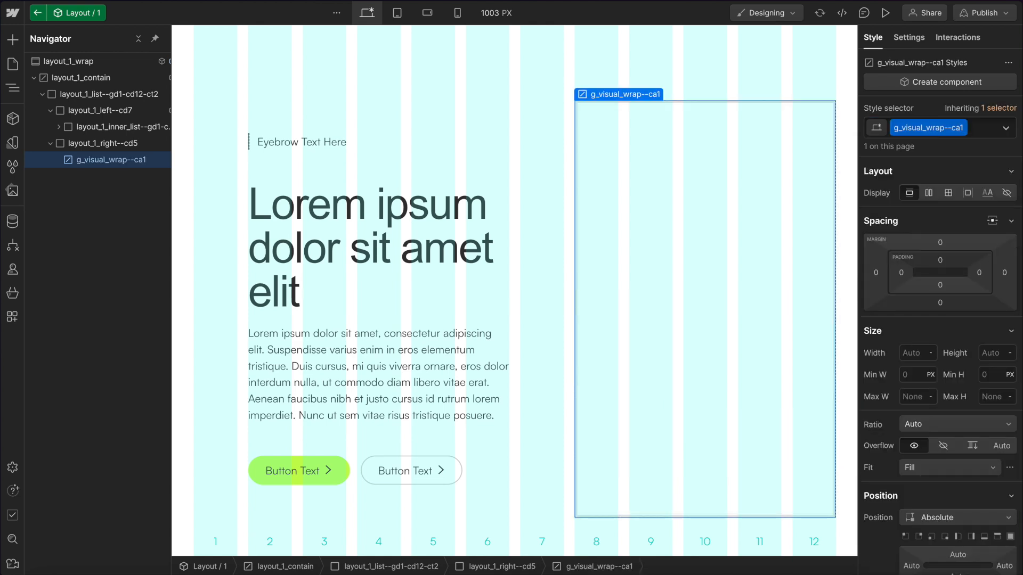
Inspect the right column and preview the page.
left_click(109, 143)
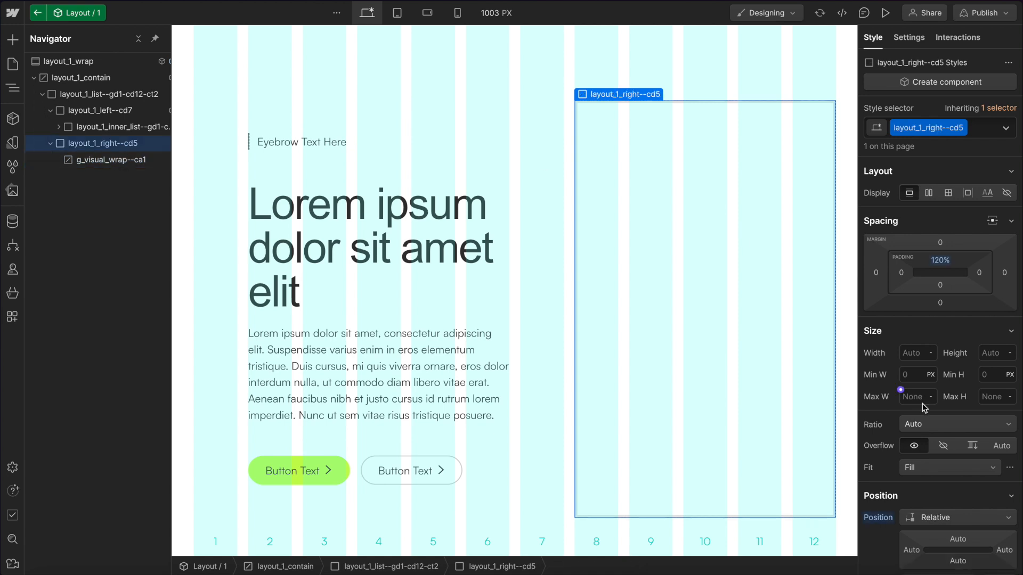
left_click(724, 311)
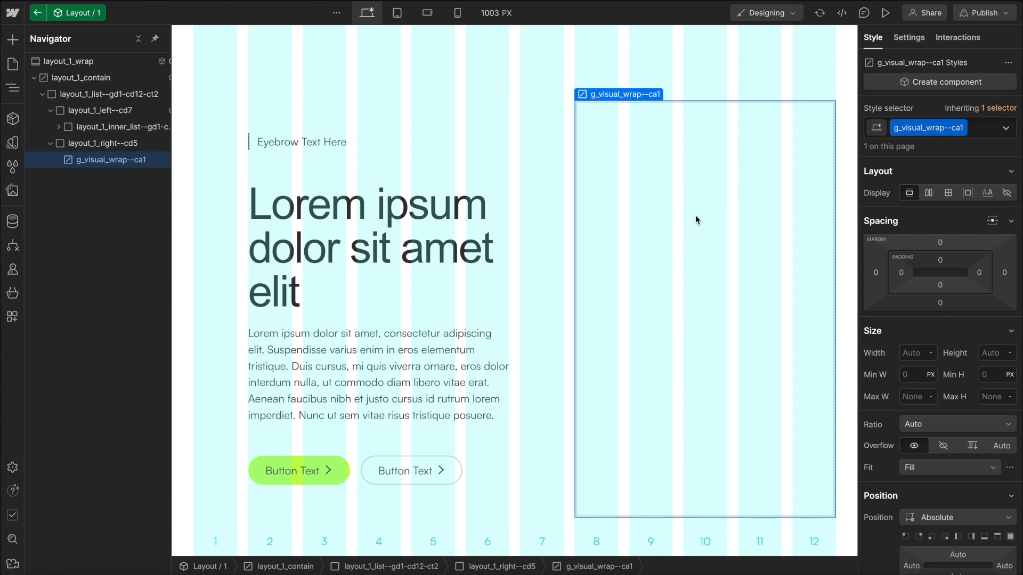
left_click(887, 13)
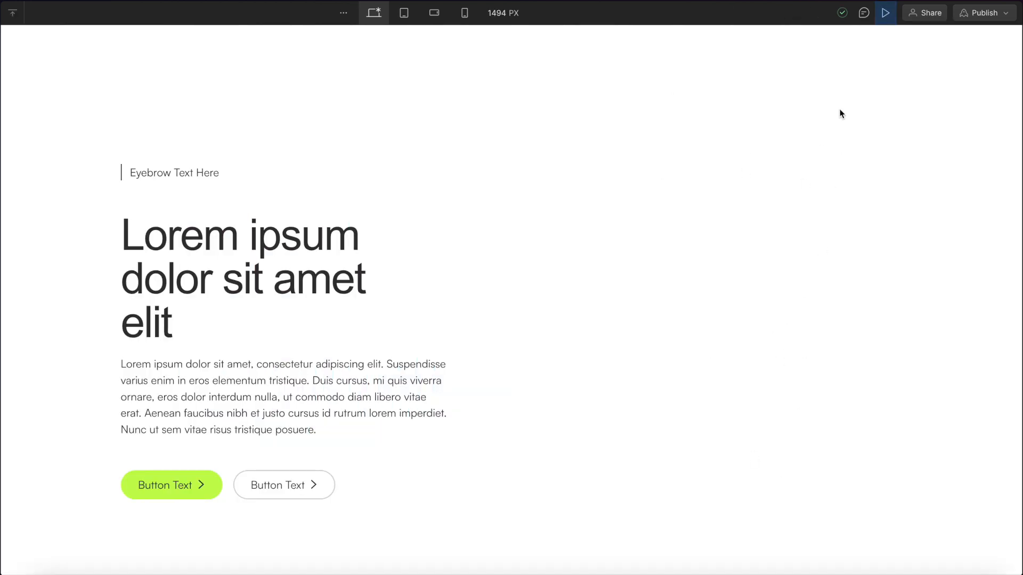
left_click(885, 14)
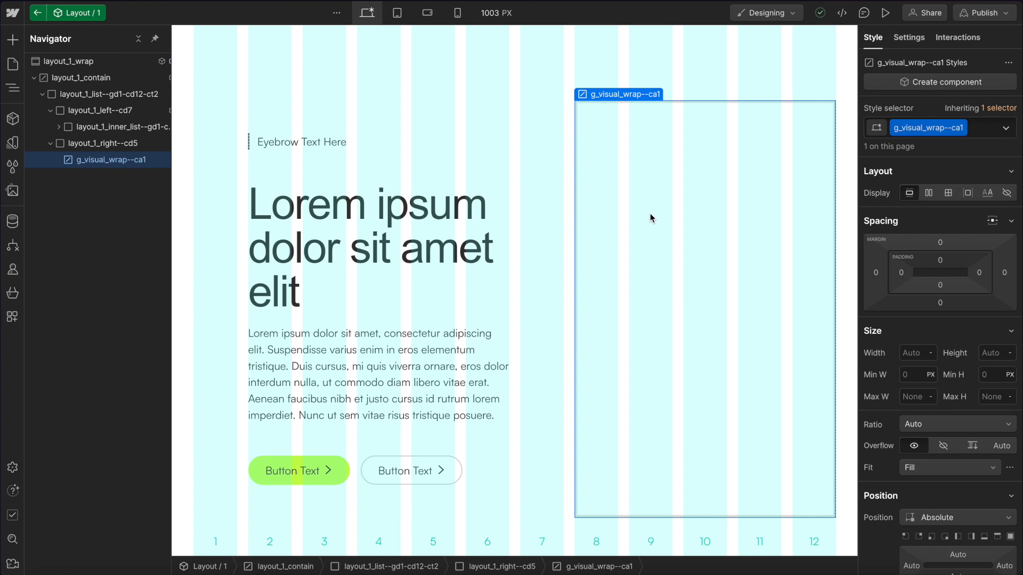
Add a Custom Element inside the visual wrap and give it the class g_visual_background--ca1.
key("super+k")
type("div")
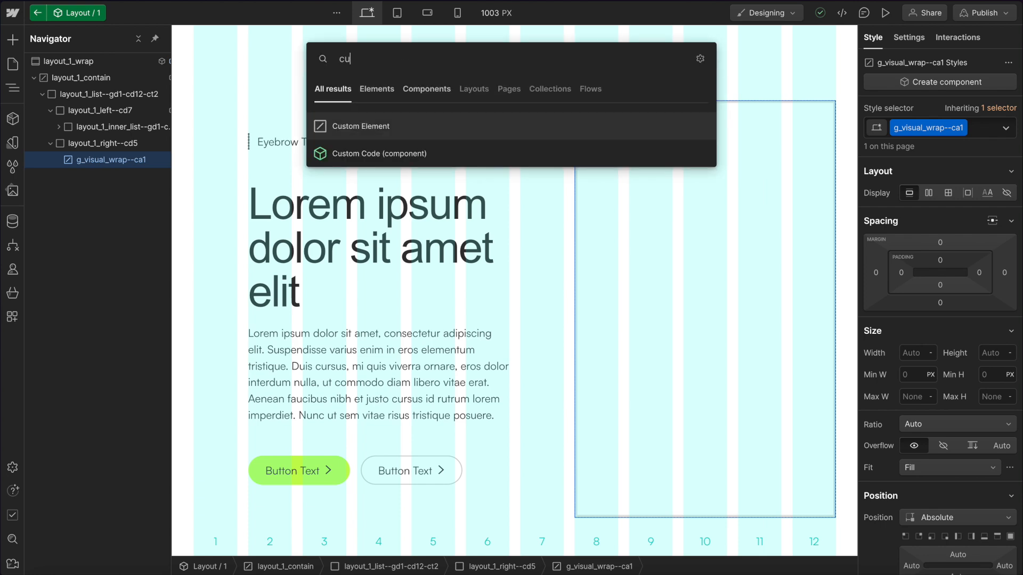
key("Return")
key("super+Return")
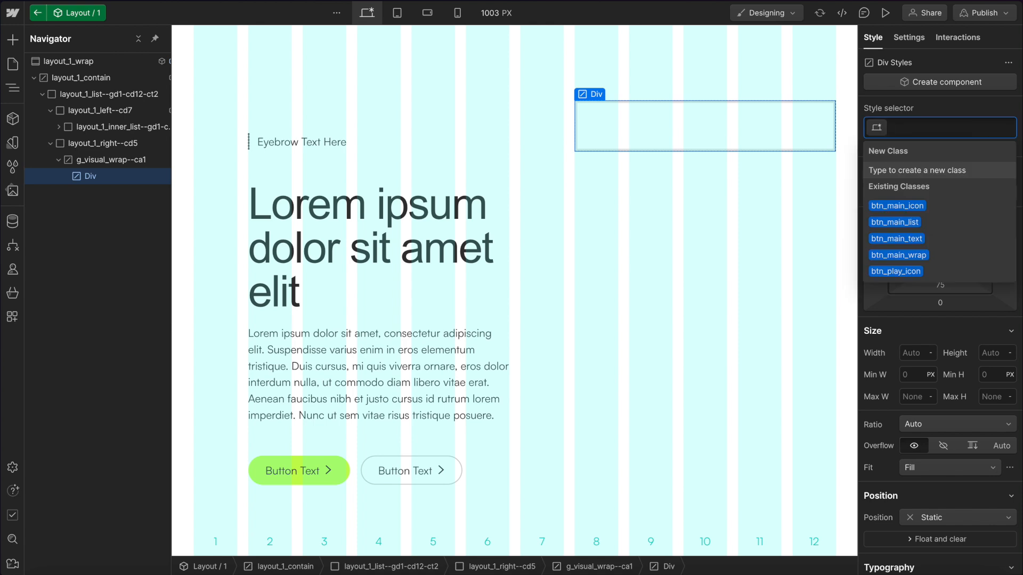
type("g_visual_backgroun")
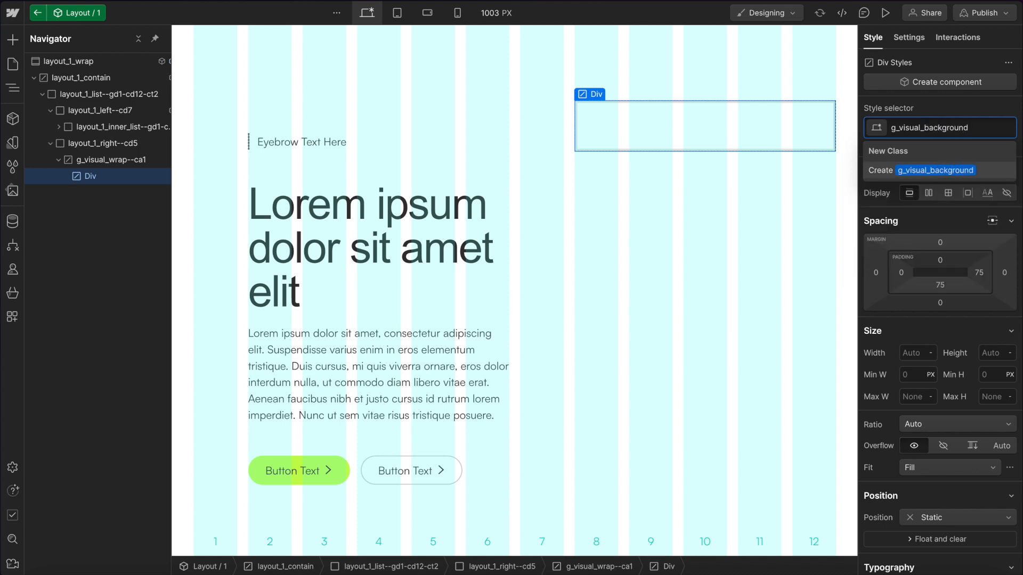
type("d--ca1")
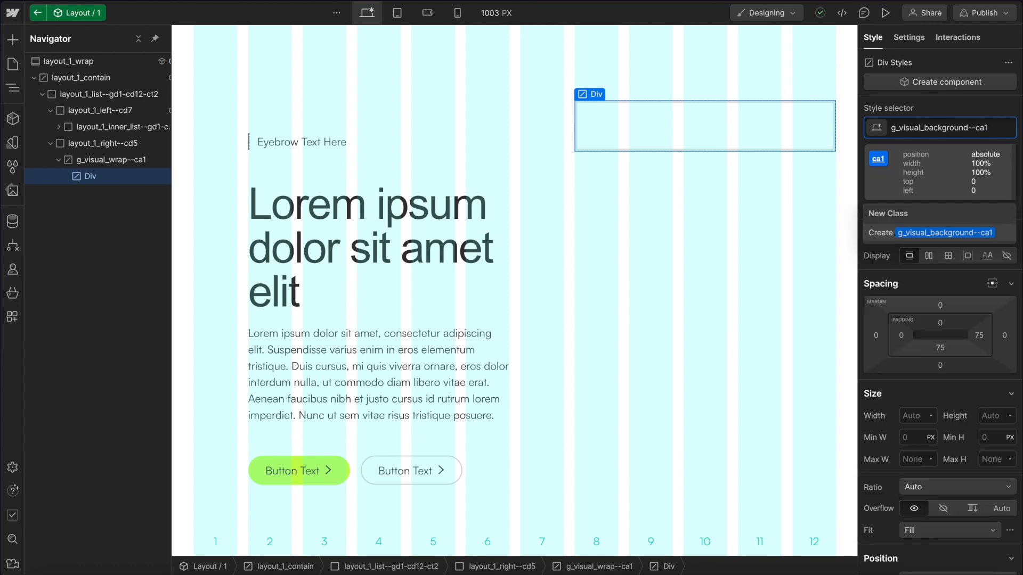
key("Return")
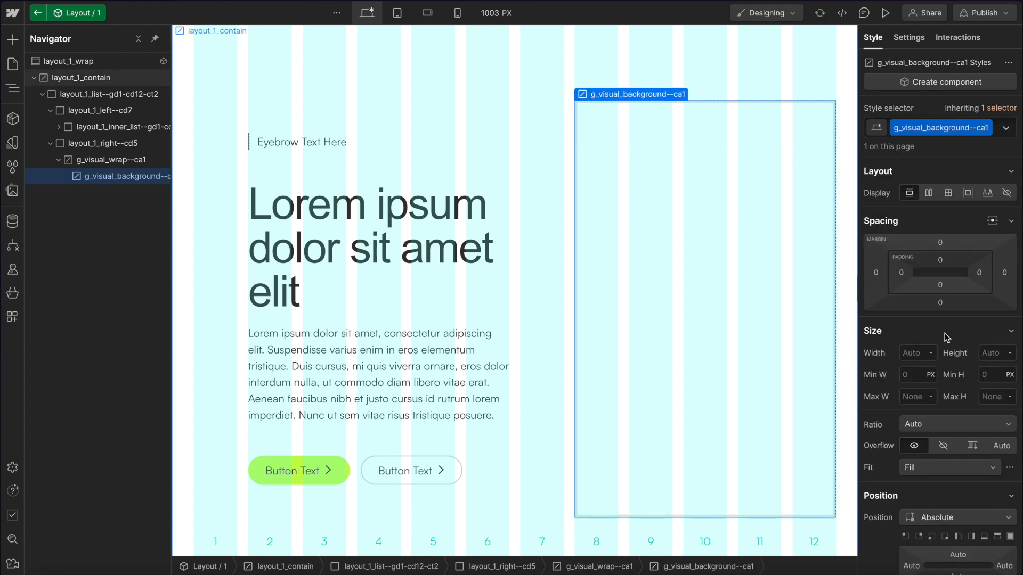
Set the background element's background color to the currentColor variable.
scroll(961, 378, "down", 9)
scroll(961, 379, "down", 1)
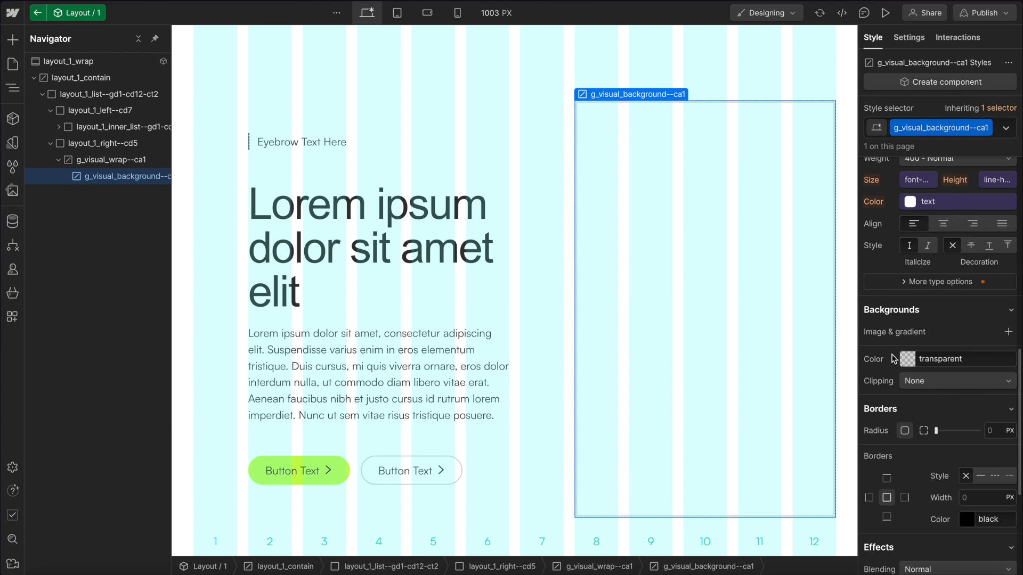
left_click(900, 353)
scroll(930, 482, "down", 3)
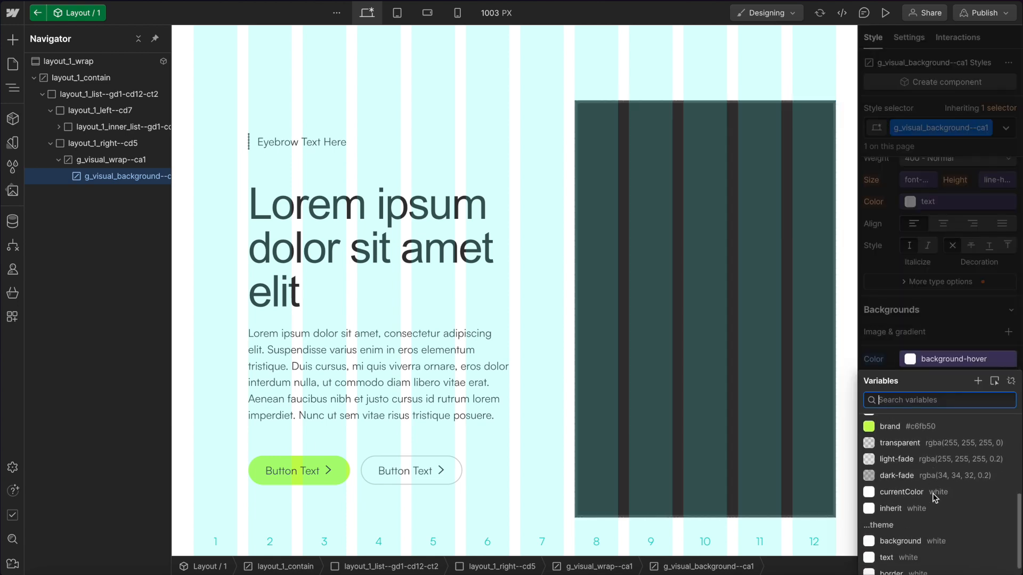
left_click(897, 482)
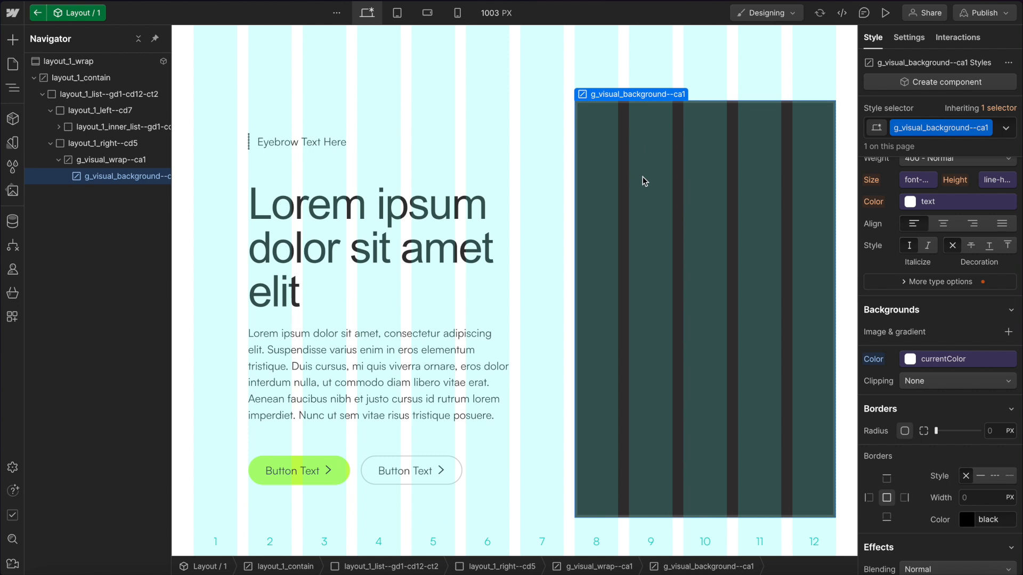
Set the background element's opacity to 10%.
scroll(942, 285, "down", 4)
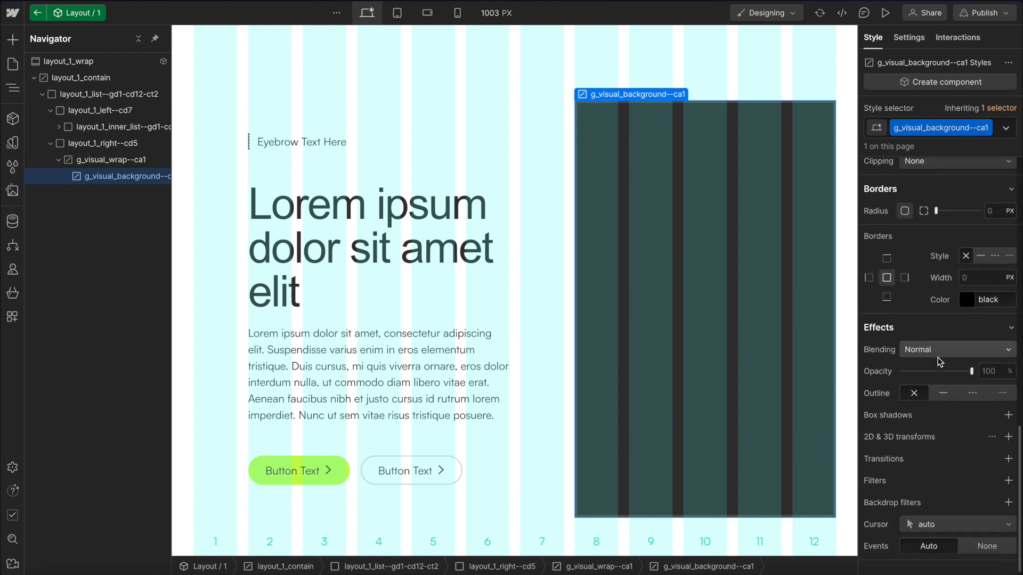
left_click_drag(922, 371, 916, 371)
left_click(995, 371)
type("10")
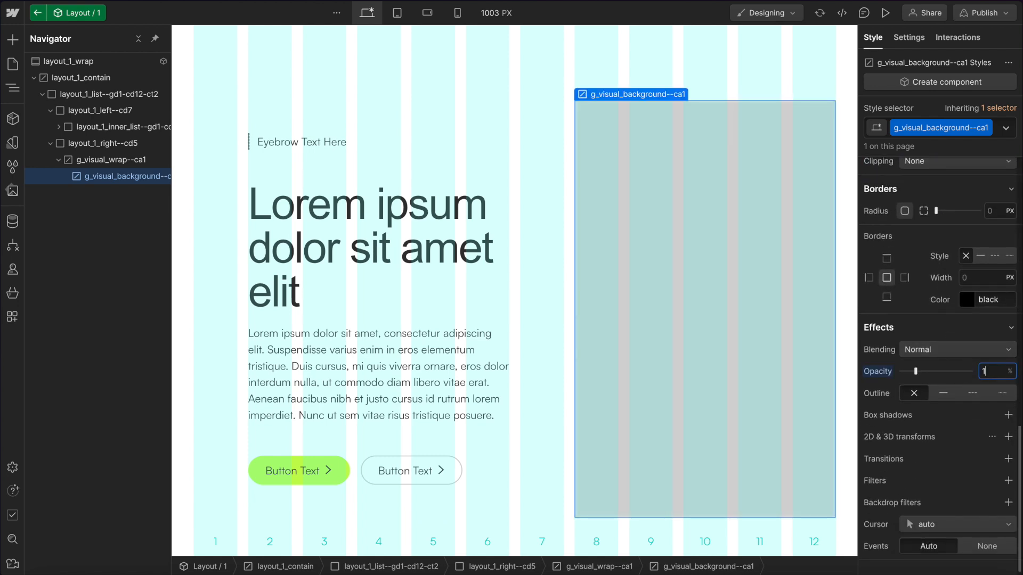
Preview the page to check the background layer.
left_click(884, 13)
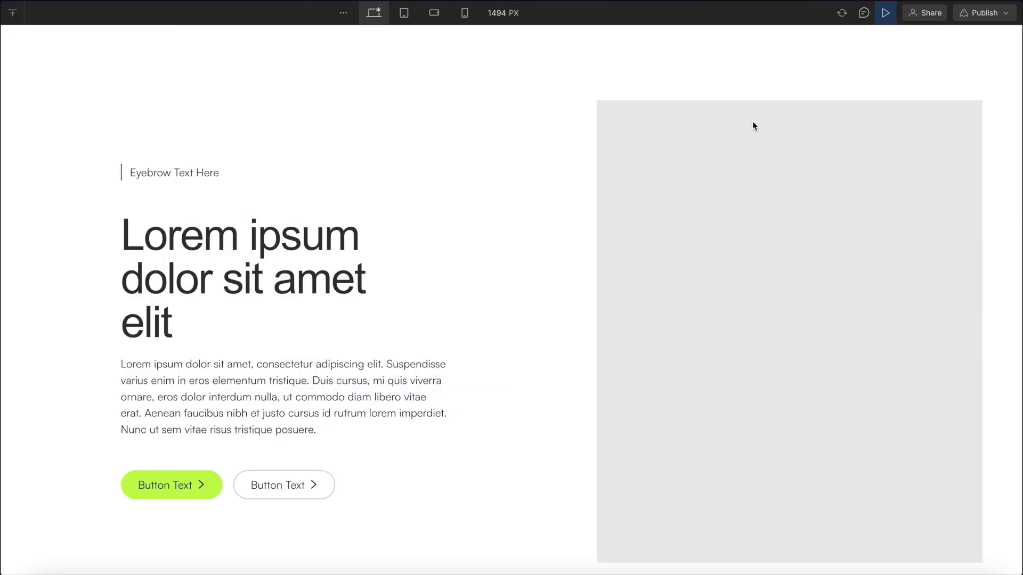
scroll(818, 193, "down", 2)
scroll(818, 193, "up", 1)
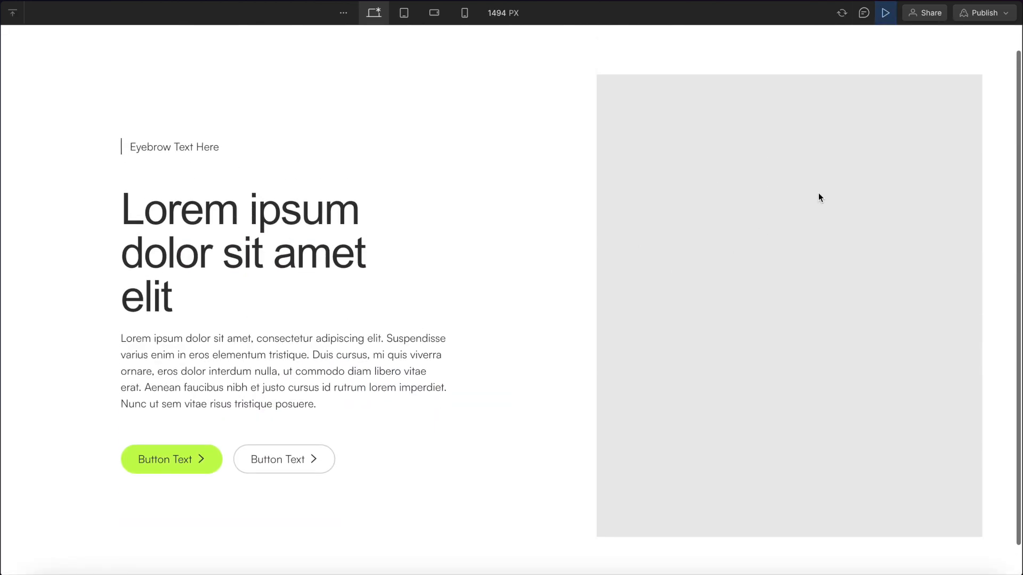
left_click(884, 20)
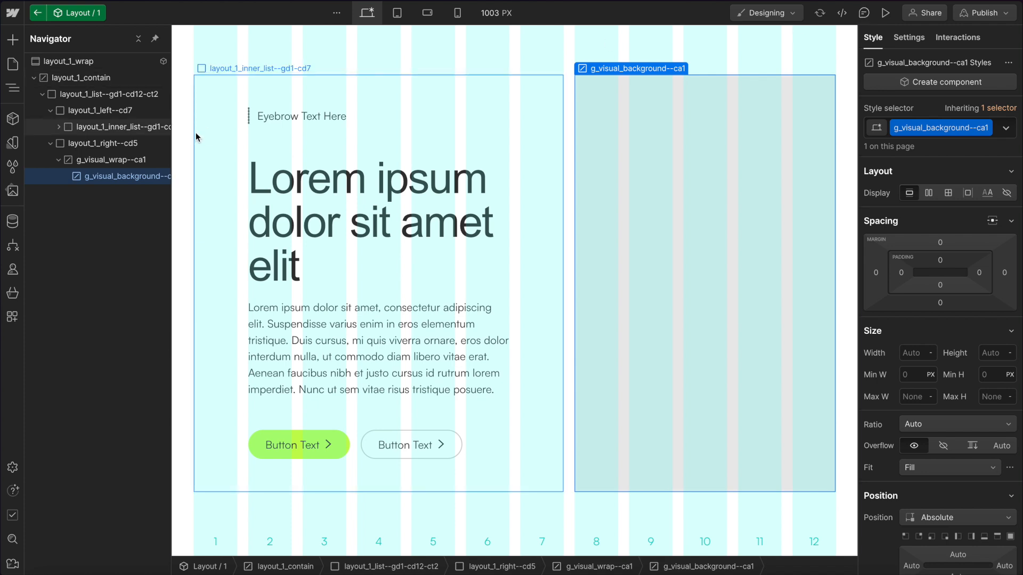
Add an Image inside the visual wrap and give it the class g_visual_img--ca1.
left_click(130, 165)
key("ctrl+k")
type("image")
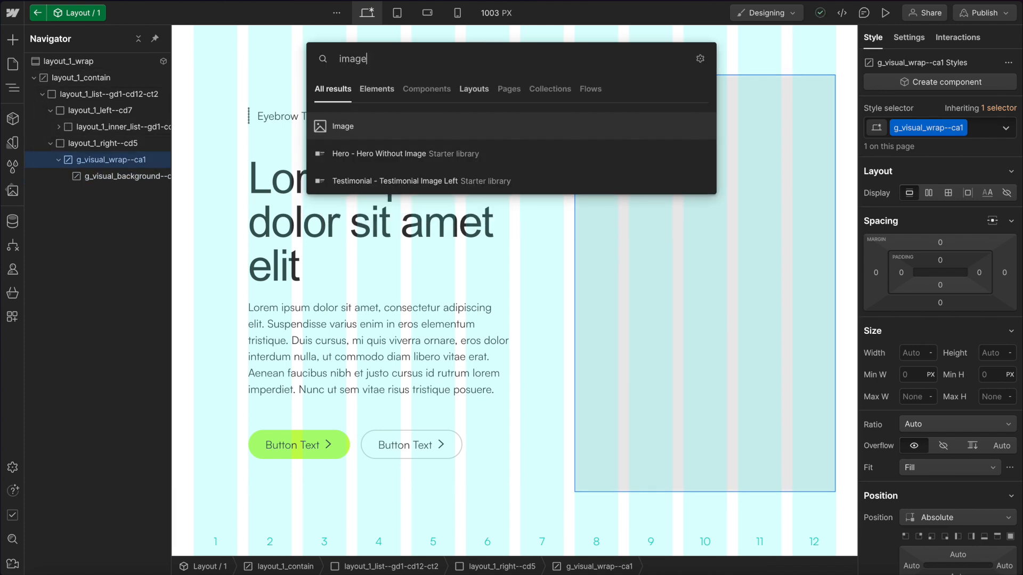
key("Return")
key("ctrl+Return")
type("g_visual_")
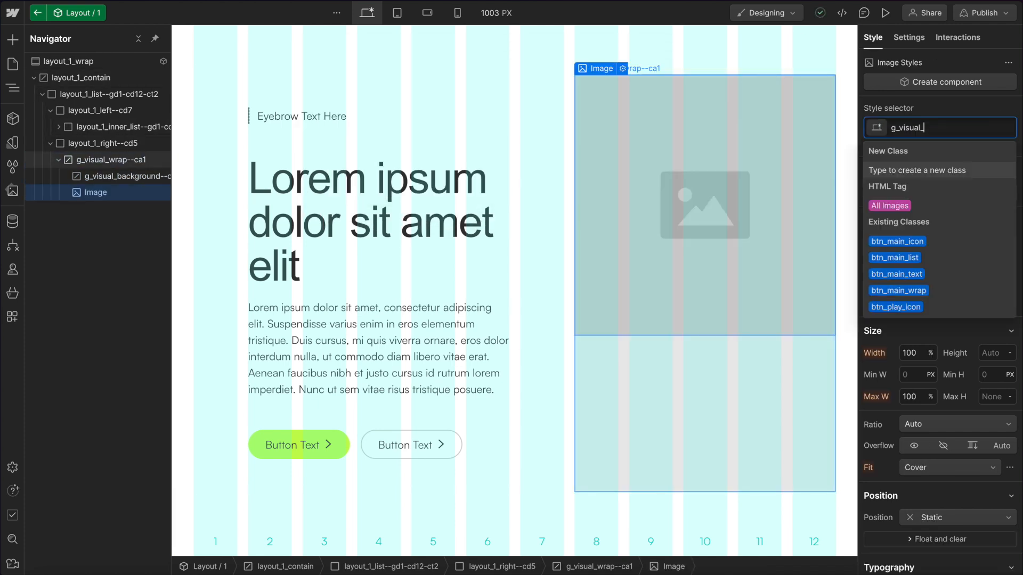
type("img--ca1")
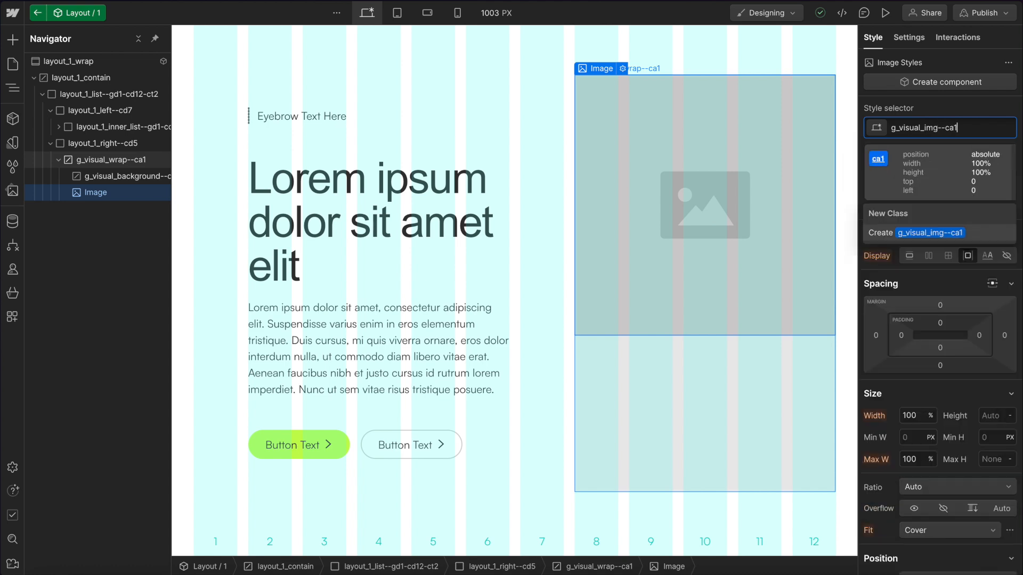
key("Return")
Inspect the inherited All Images selector styles on the image.
scroll(949, 213, "down", 4)
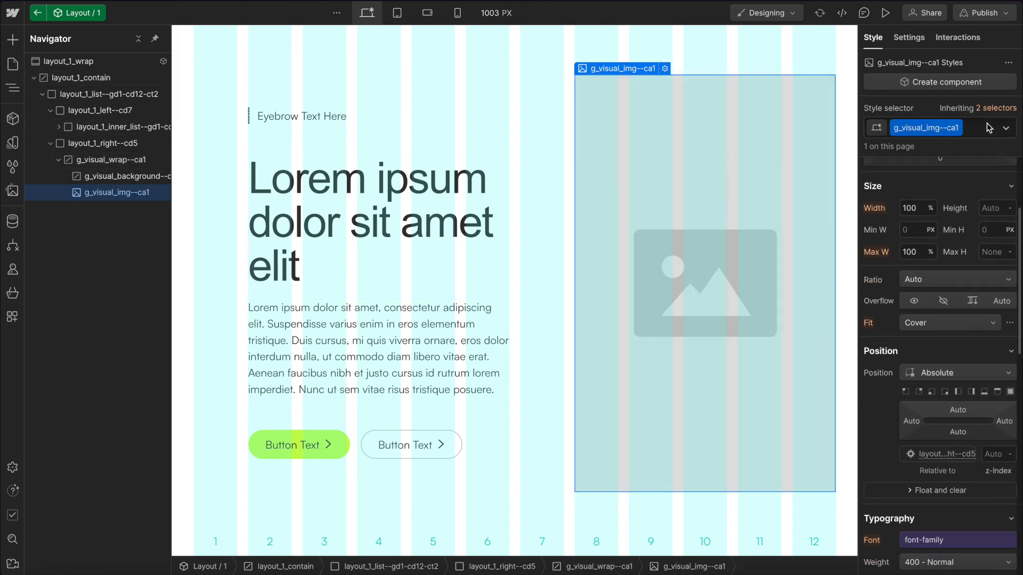
left_click(988, 108)
left_click(942, 192)
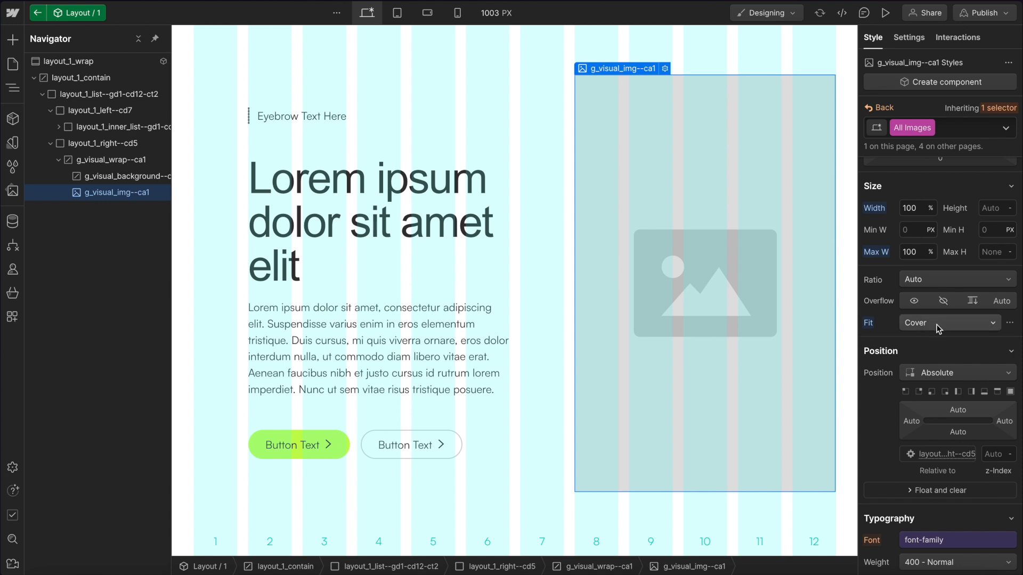
left_click(679, 263)
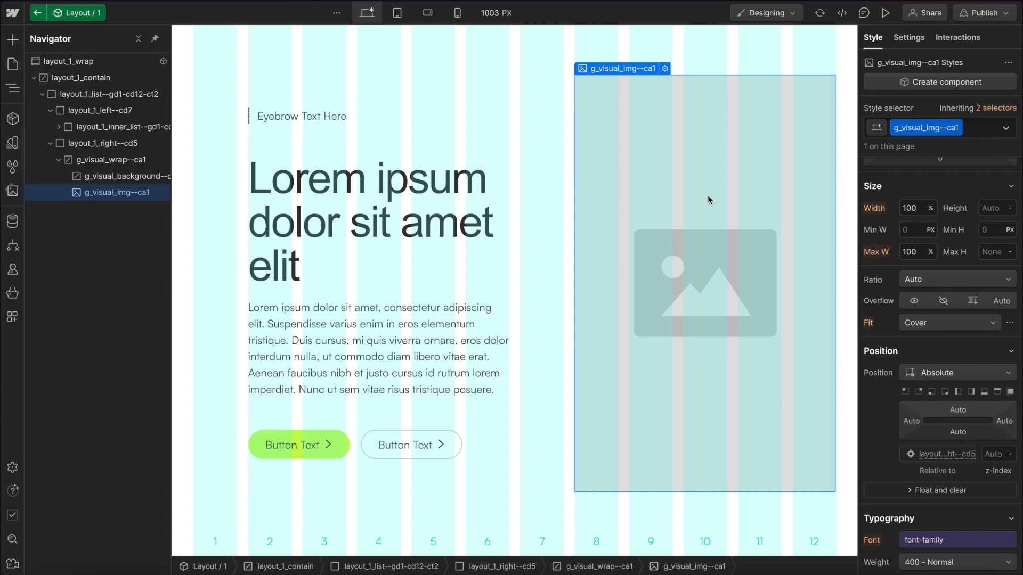
Add a Custom Element inside the visual wrap and give it the class g_visual_video--ca1.
left_click(83, 159)
key("ctrl+k")
type("cu")
key("Return")
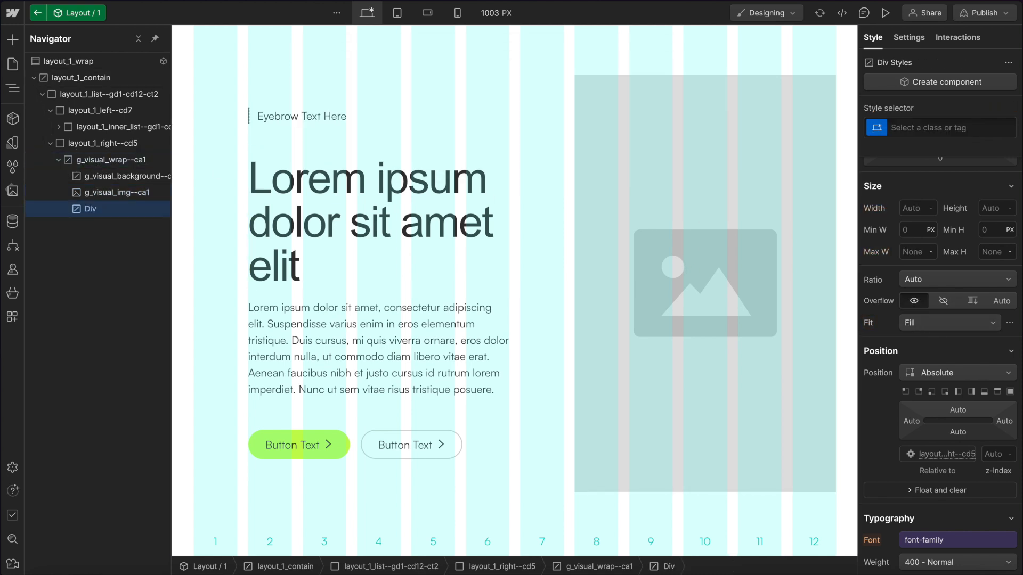
key("ctrl+Return")
type("g_visual_video--ca1")
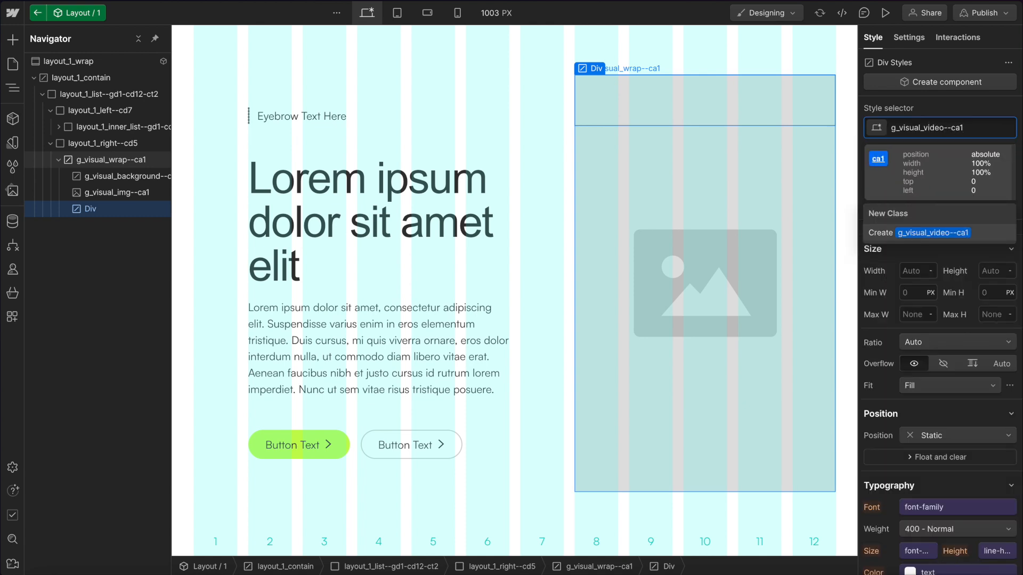
key("Return")
Set the video element's HTML tag to video.
left_click(909, 37)
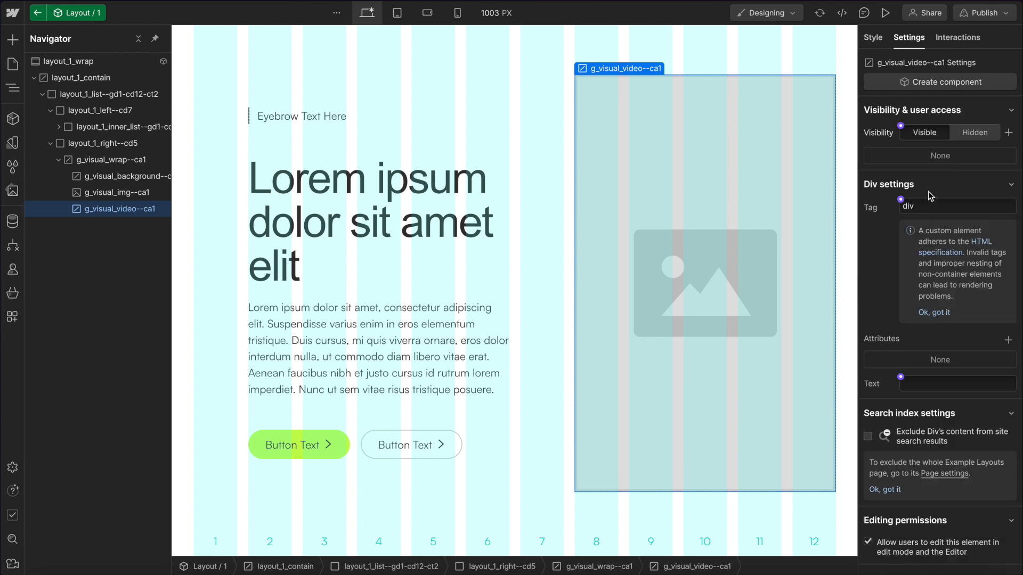
left_click(933, 208)
key("BackSpace")
type("vide")
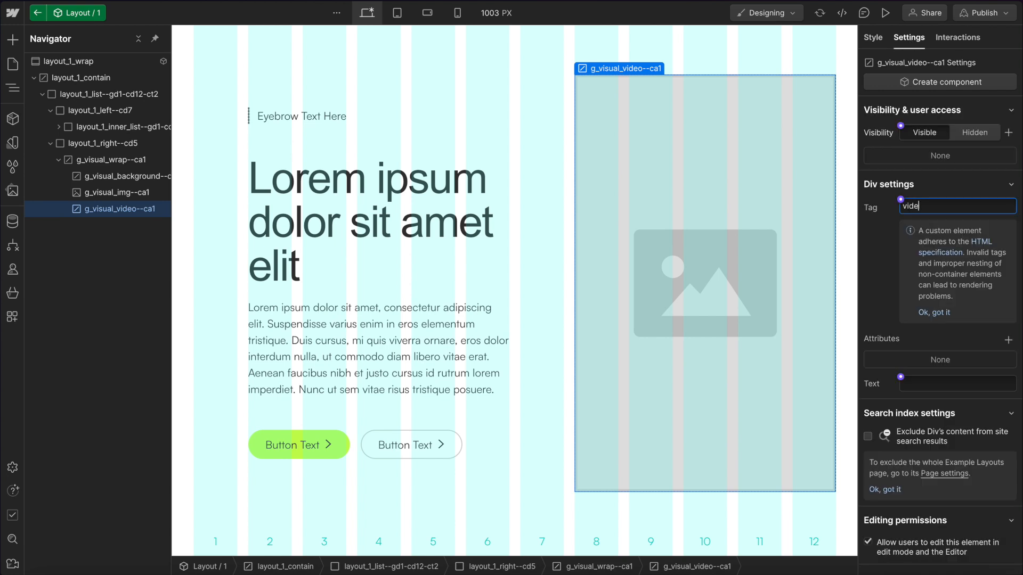
type("o")
Review the image and video elements' settings and styles.
left_click(137, 192)
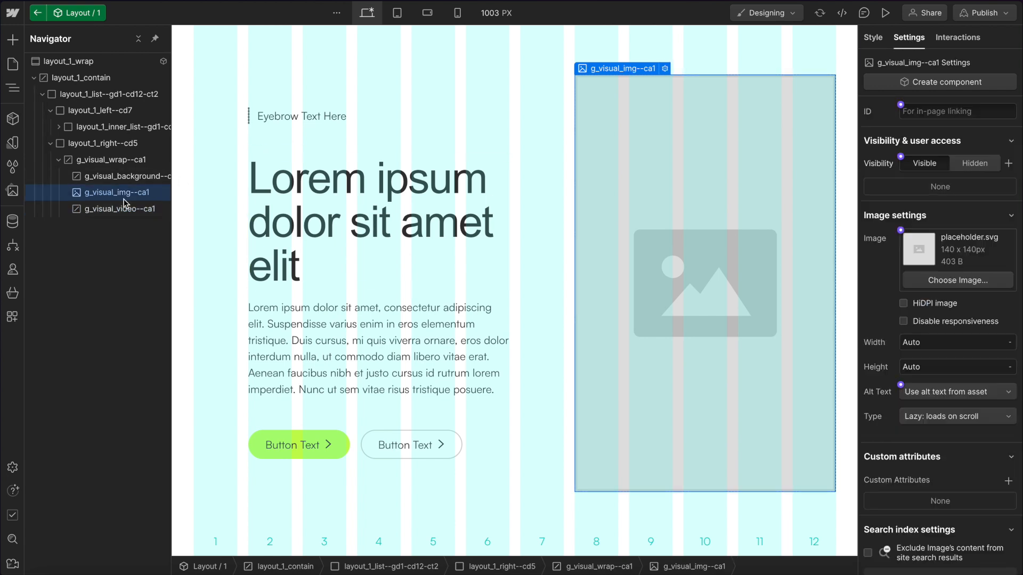
left_click(128, 208)
left_click(873, 43)
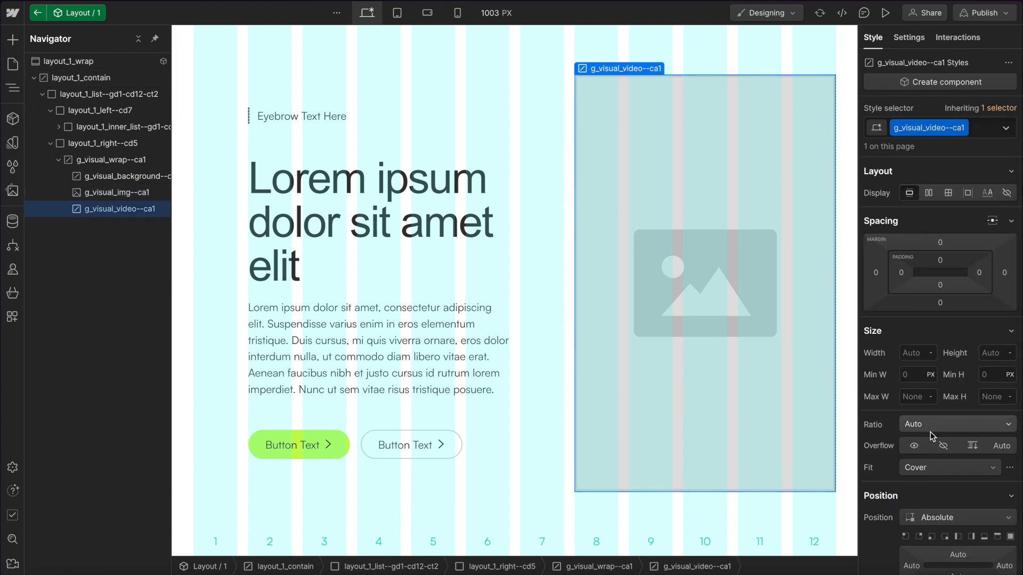
Add a src attribute to the video element, pasting the video file URL as its value.
scroll(930, 433, "down", 3)
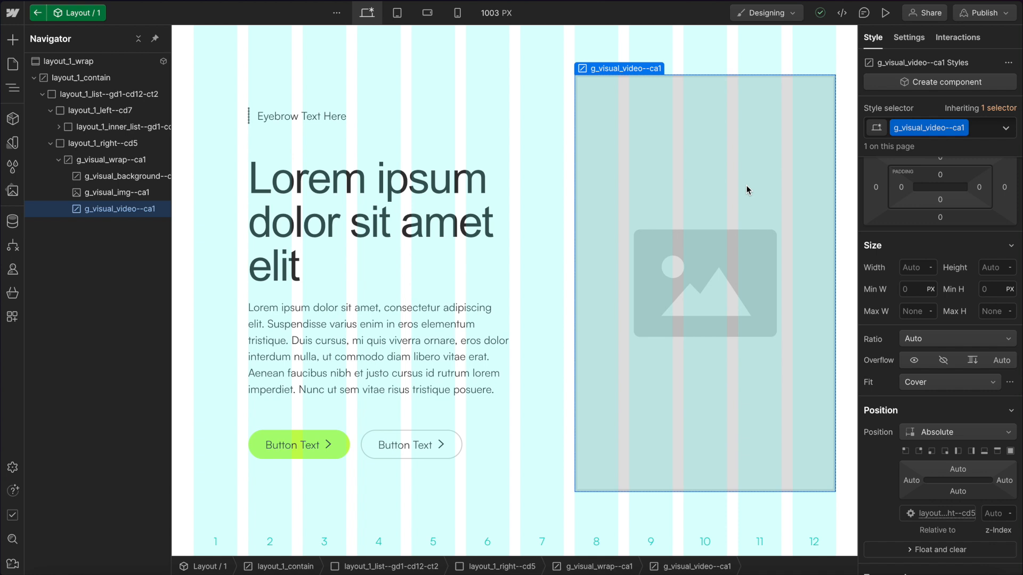
left_click(907, 38)
left_click(1008, 340)
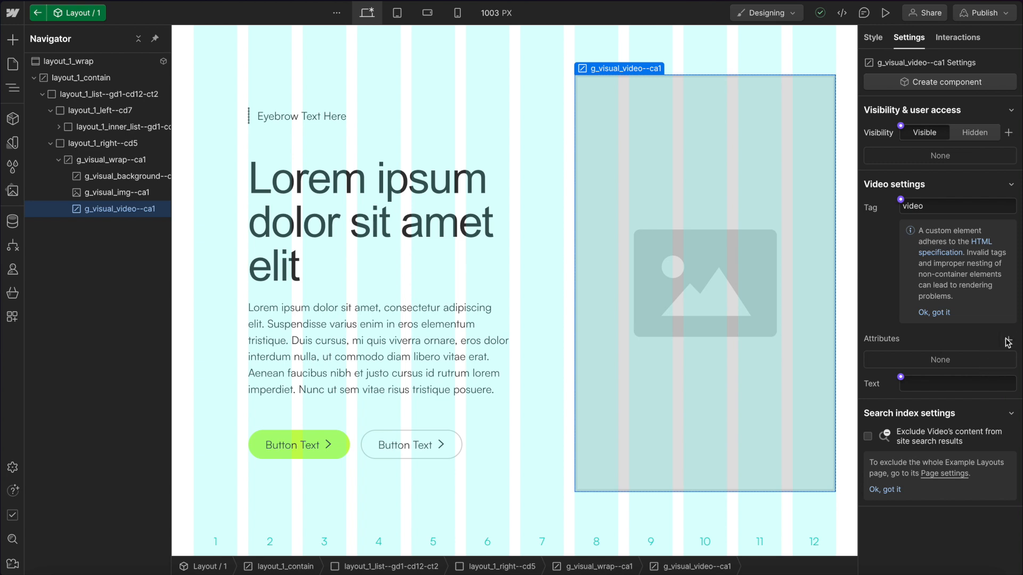
key("Tab")
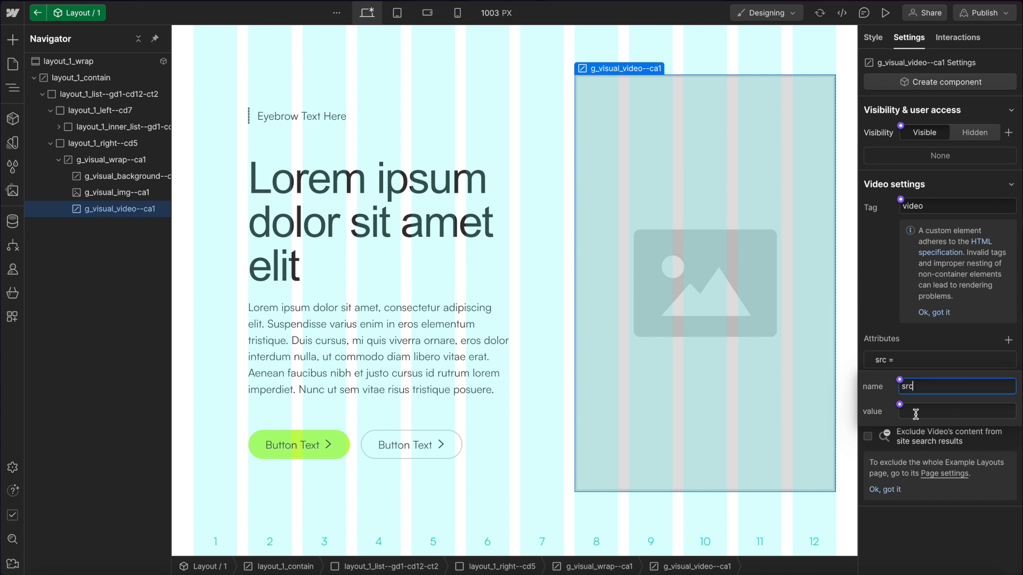
left_click(938, 413)
type("https://cdn.jsdelivr.net/gh/timothydesign/video/car.mp4")
left_click(911, 309)
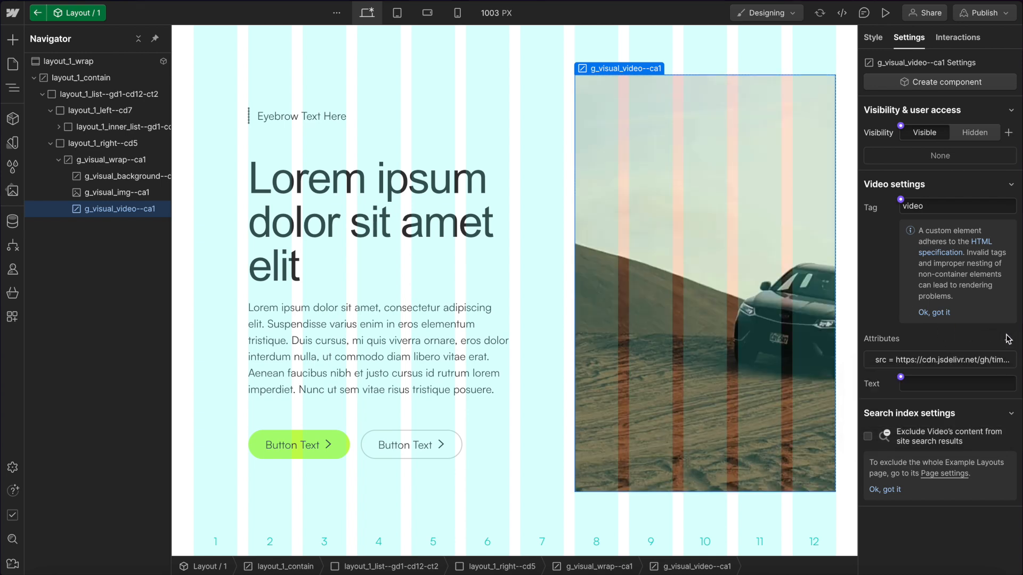
Add autoplay and loop attributes to the video element, each with the value true.
left_click(1008, 339)
type("autoplay")
left_click(931, 427)
type("true")
left_click(944, 342)
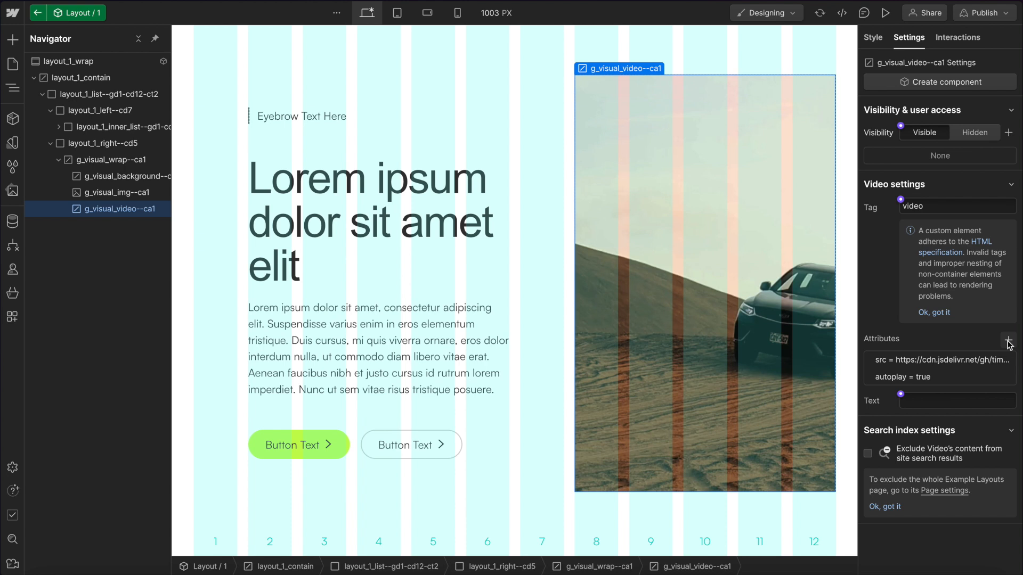
left_click(1009, 341)
left_click(939, 438)
type("true")
left_click(964, 321)
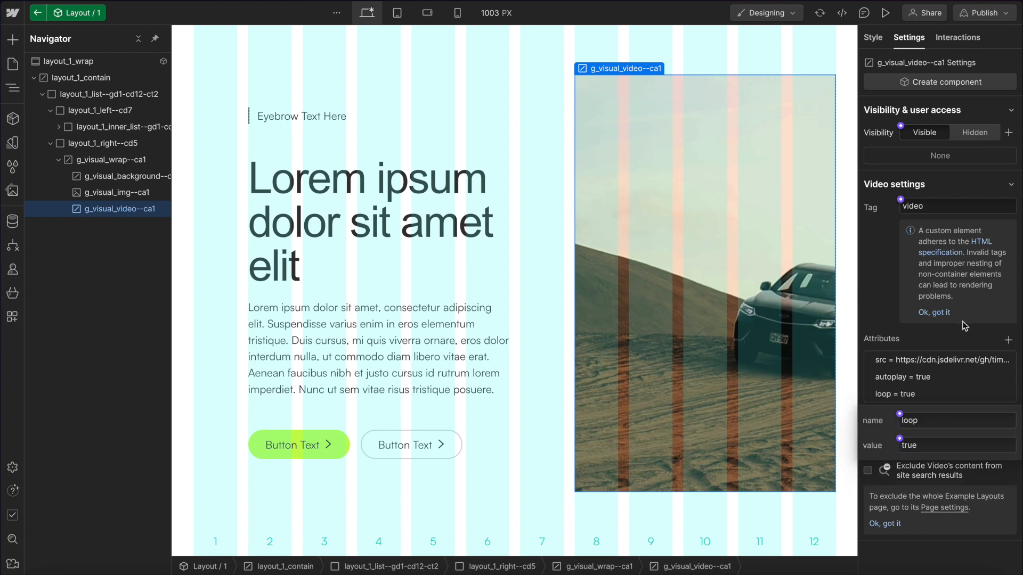
Add muted and playsinline attributes to the video element, each with the value true.
left_click(1009, 342)
type("muted")
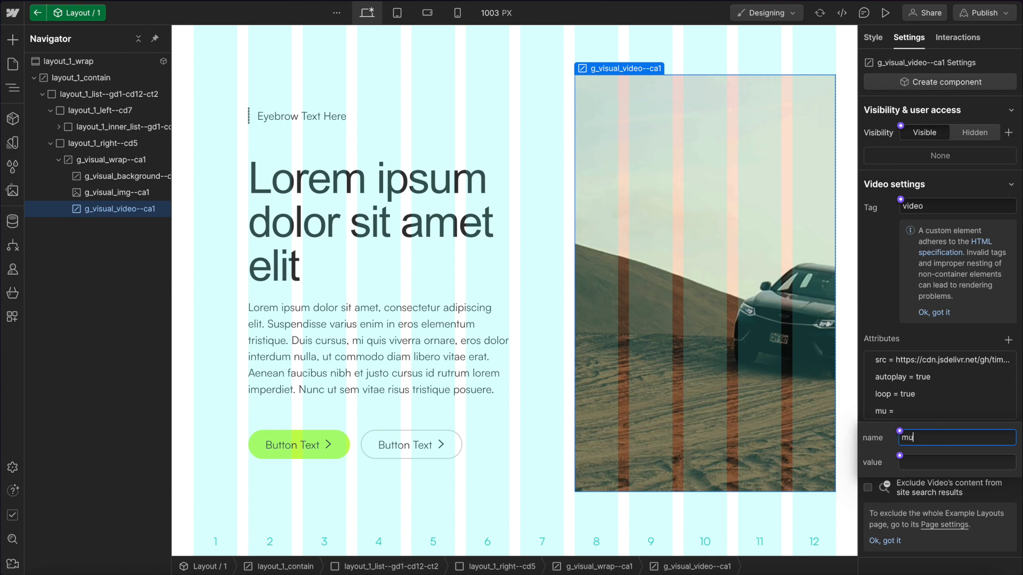
left_click(920, 460)
type("true")
left_click(932, 334)
left_click(1008, 342)
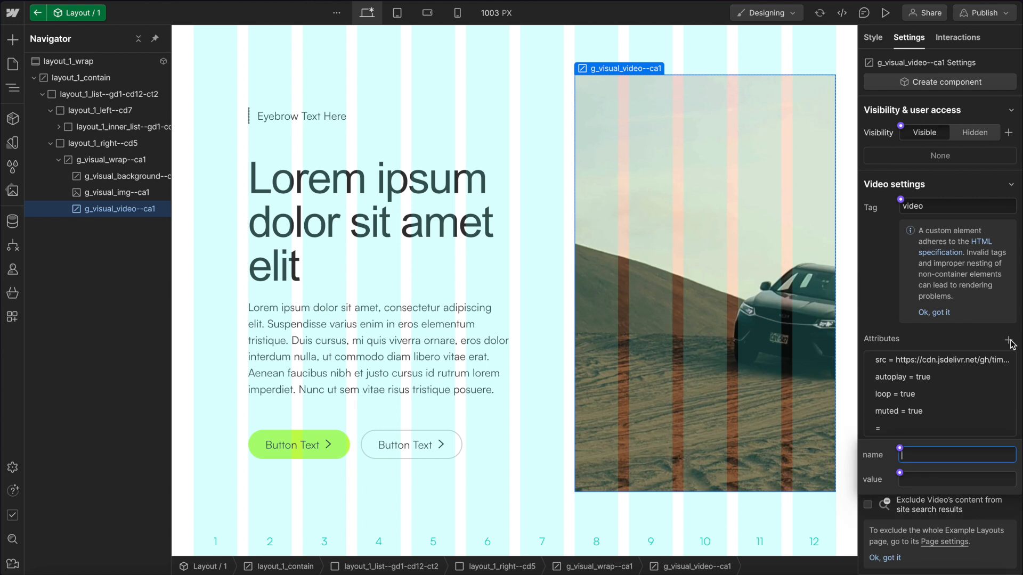
type("playsinline")
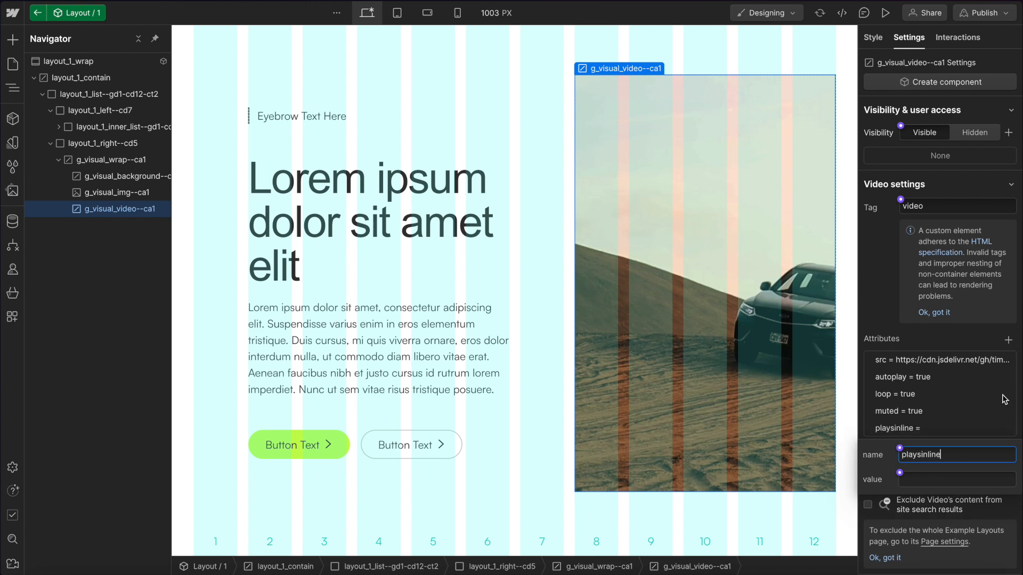
left_click(939, 473)
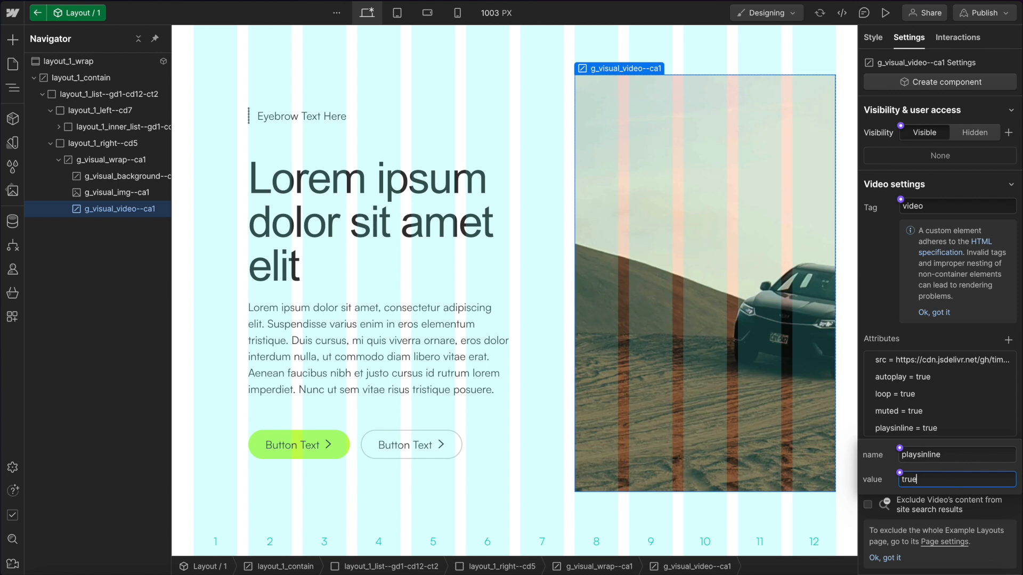
key("Return")
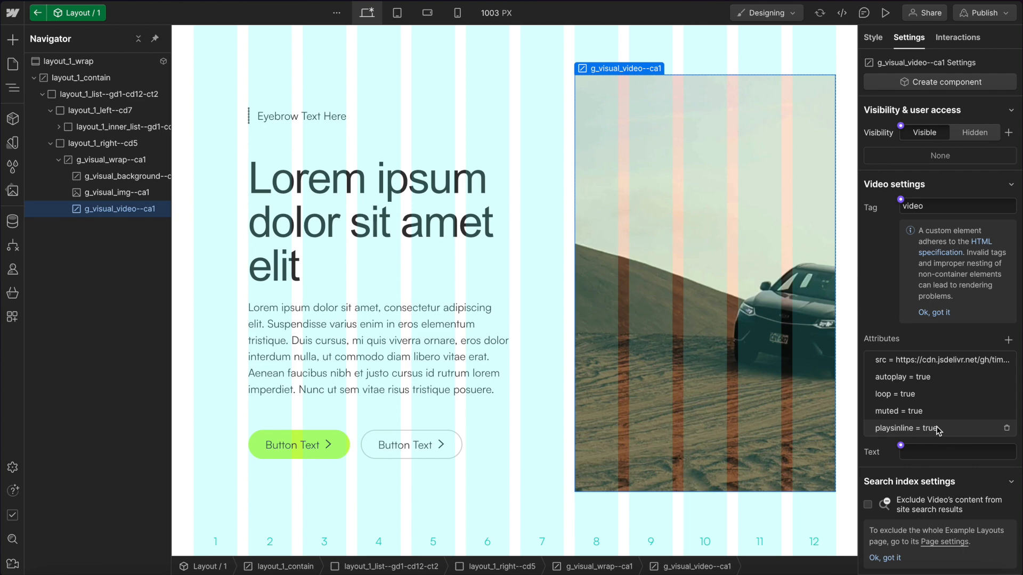
Preview the page to check the video playback.
left_click(886, 13)
left_click(887, 13)
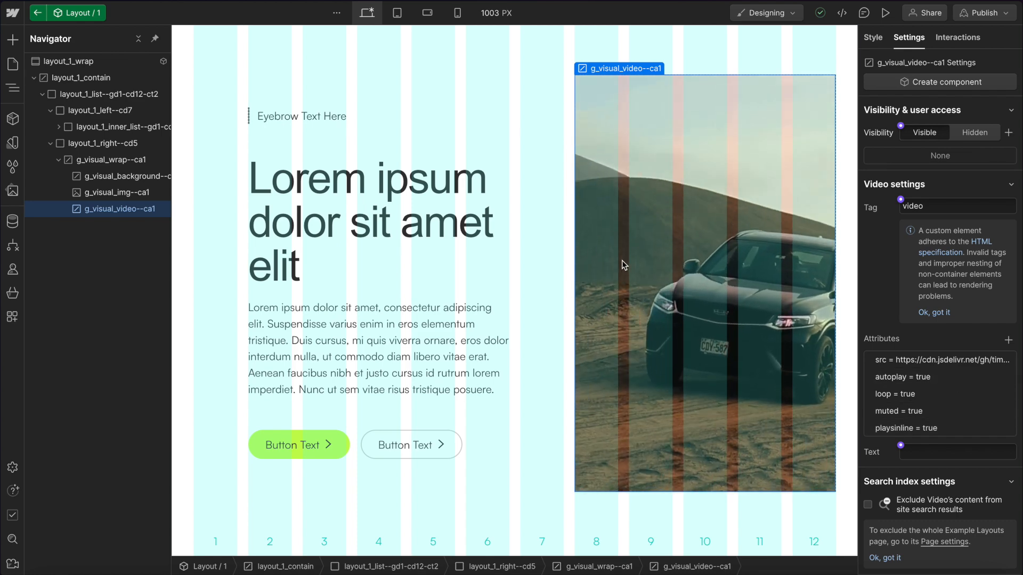
Add a Div block inside the visual wrap and give it the class g_visual_overlay--ca1.
left_click(110, 161)
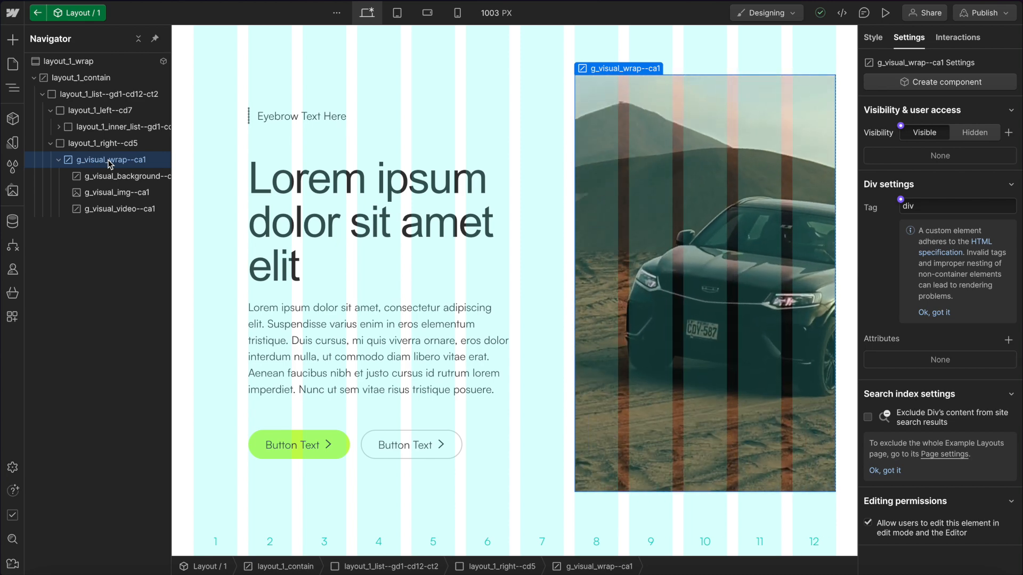
key("ctrl+e")
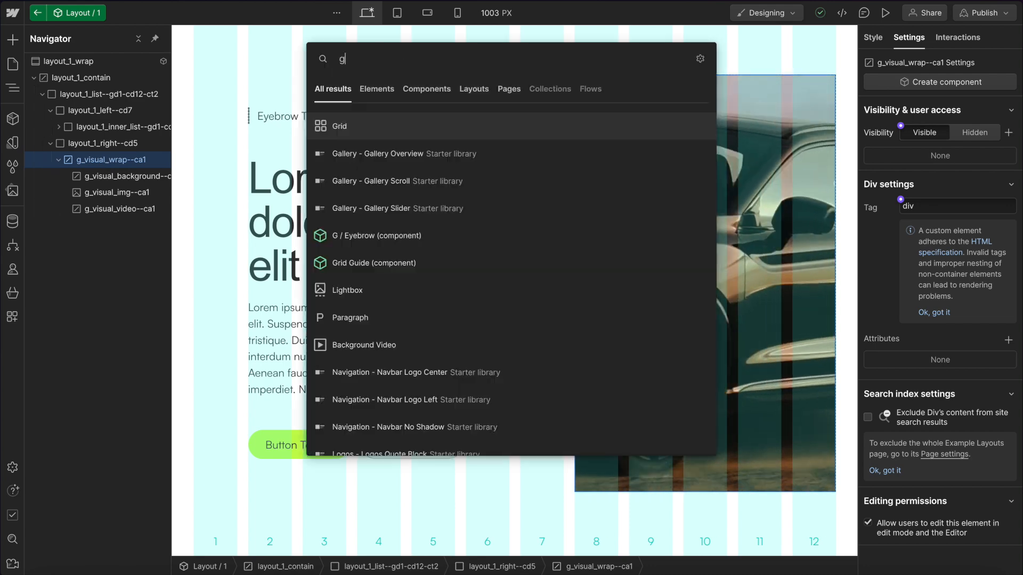
type("div")
key("Return")
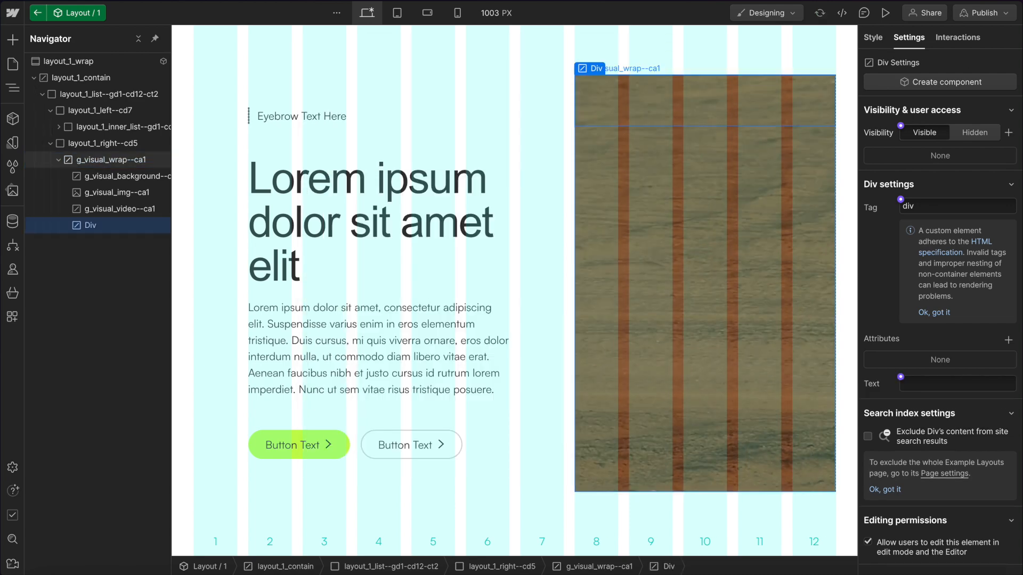
key("ctrl+Return")
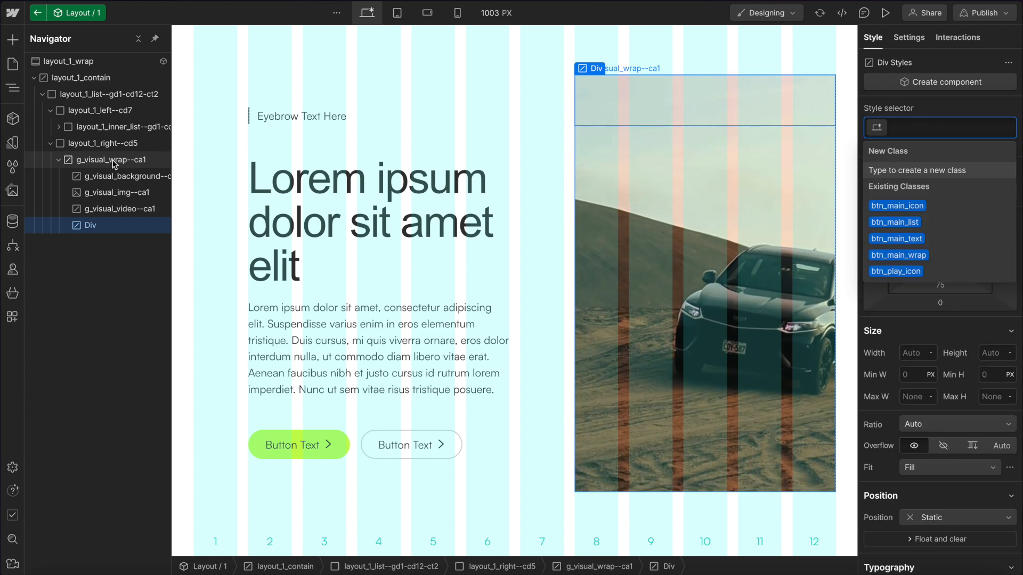
type("g_visual_ov")
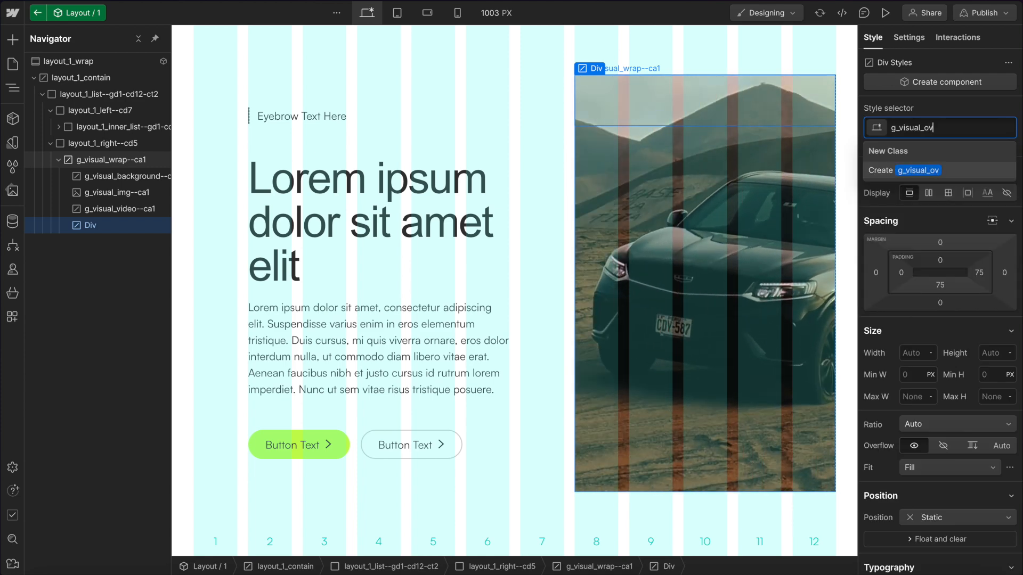
type("ewrlerlay--ca1")
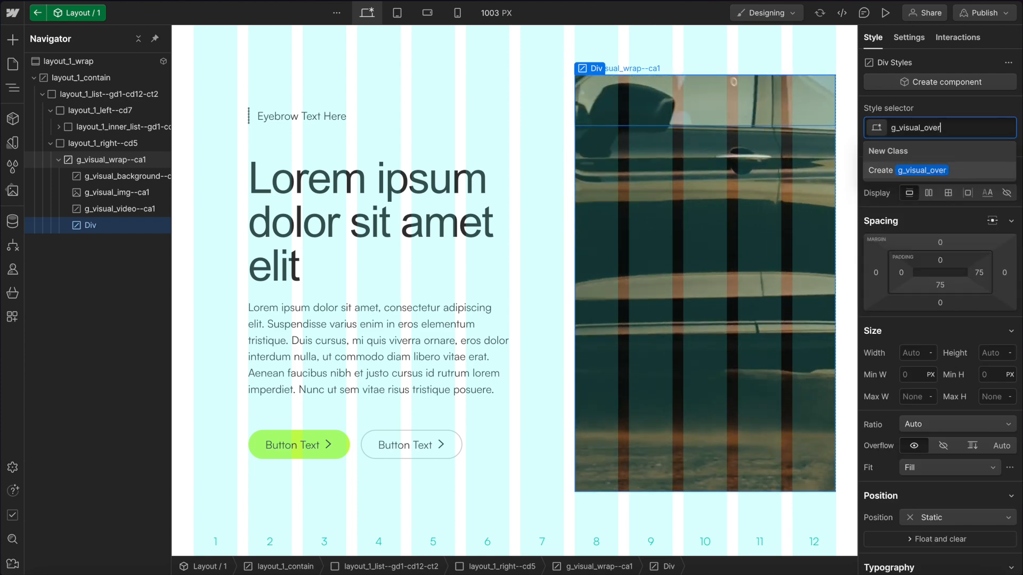
key("Return")
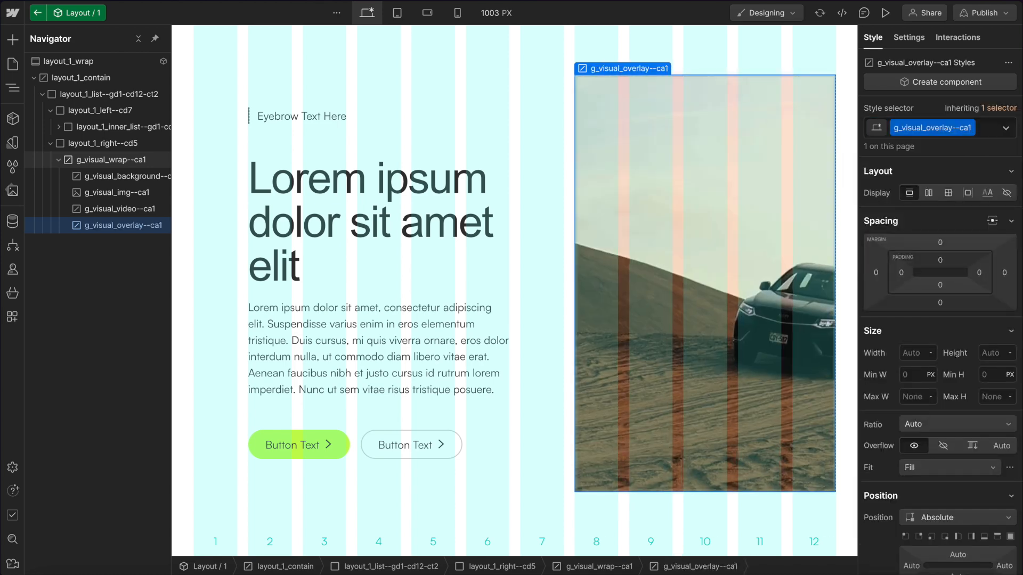
Set the overlay's background color to black and its opacity to 40%.
scroll(942, 346, "down", 5)
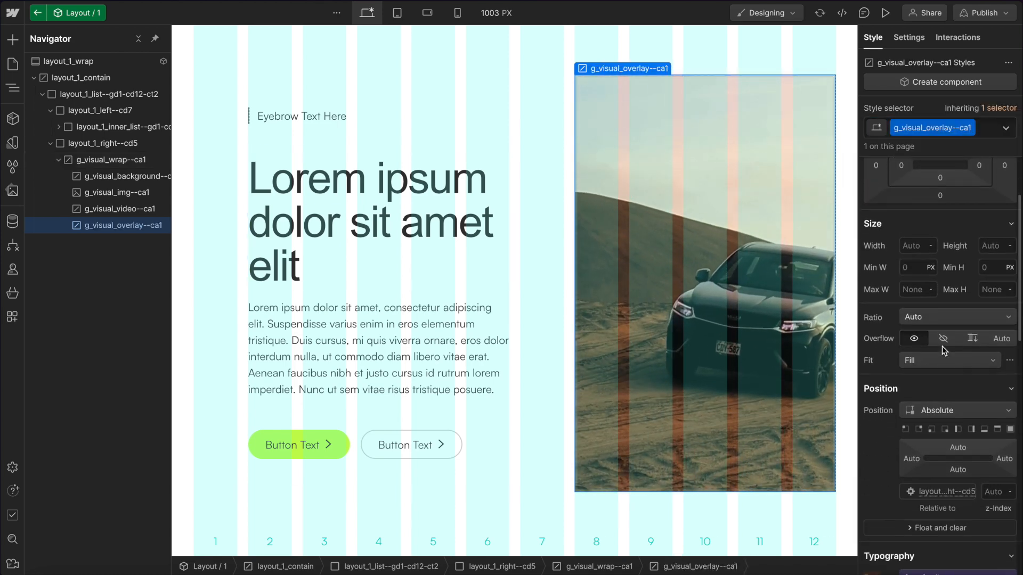
scroll(942, 346, "down", 6)
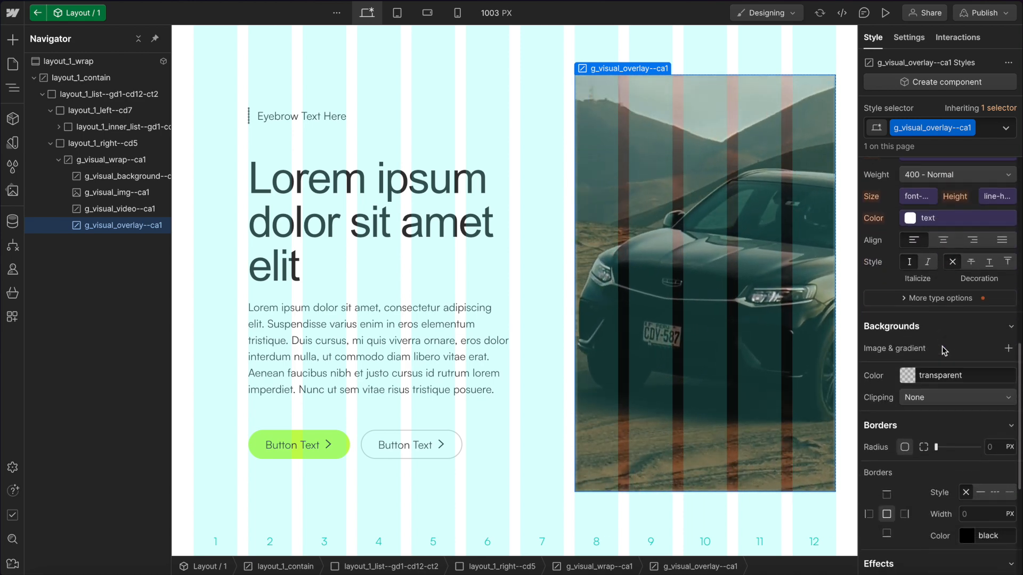
left_click(908, 374)
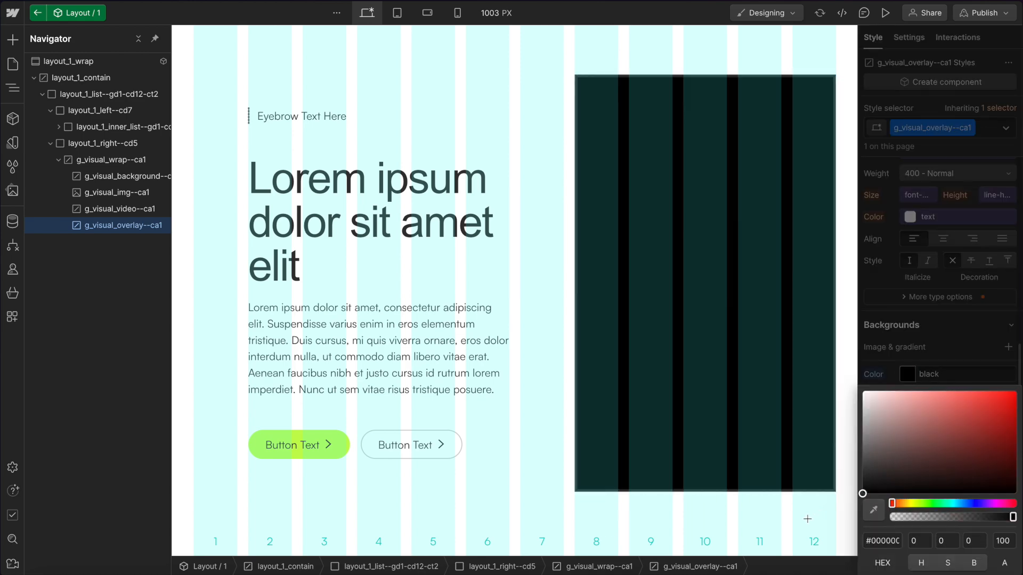
scroll(955, 289, "down", 4)
left_click(992, 408)
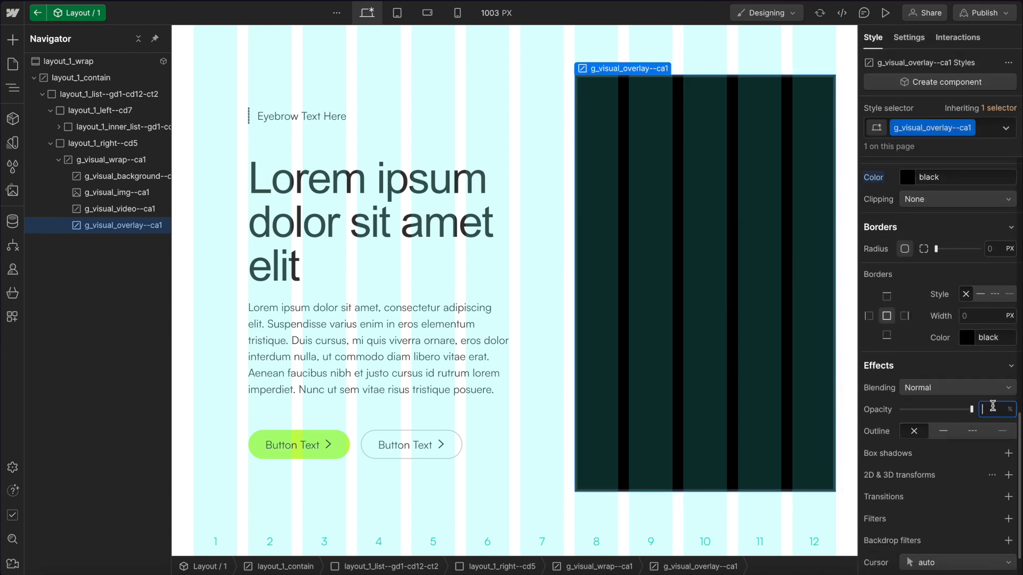
type("40")
key("Return")
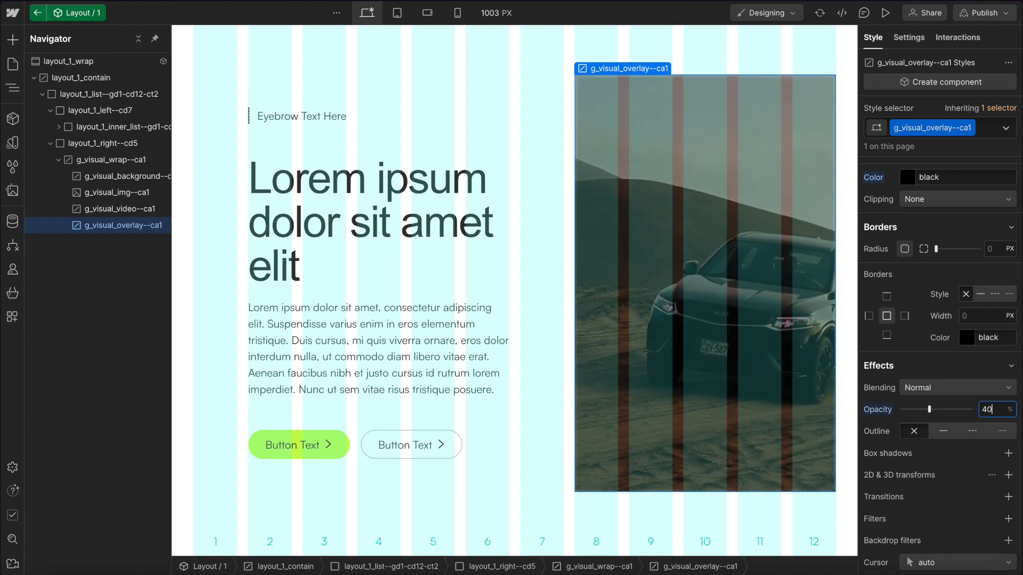
scroll(957, 274, "up", 8)
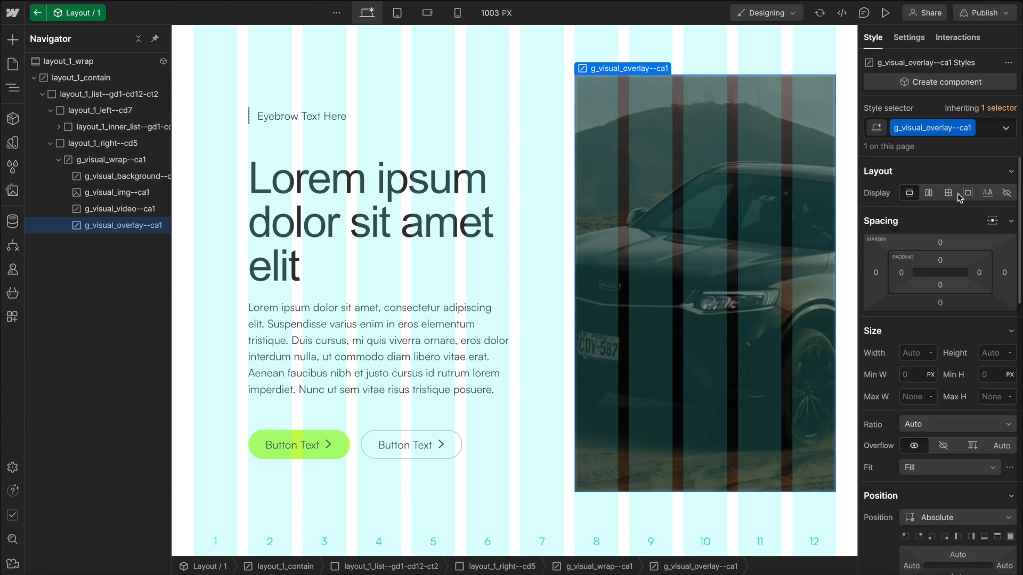
Turn the visual wrap into a new component named G / Visual.
left_click(110, 159)
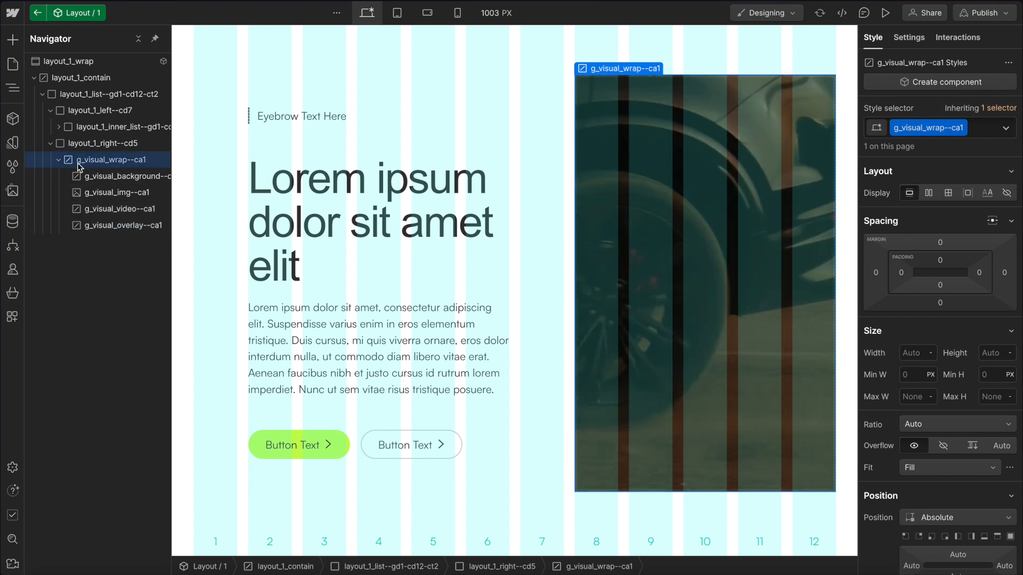
left_click(12, 118)
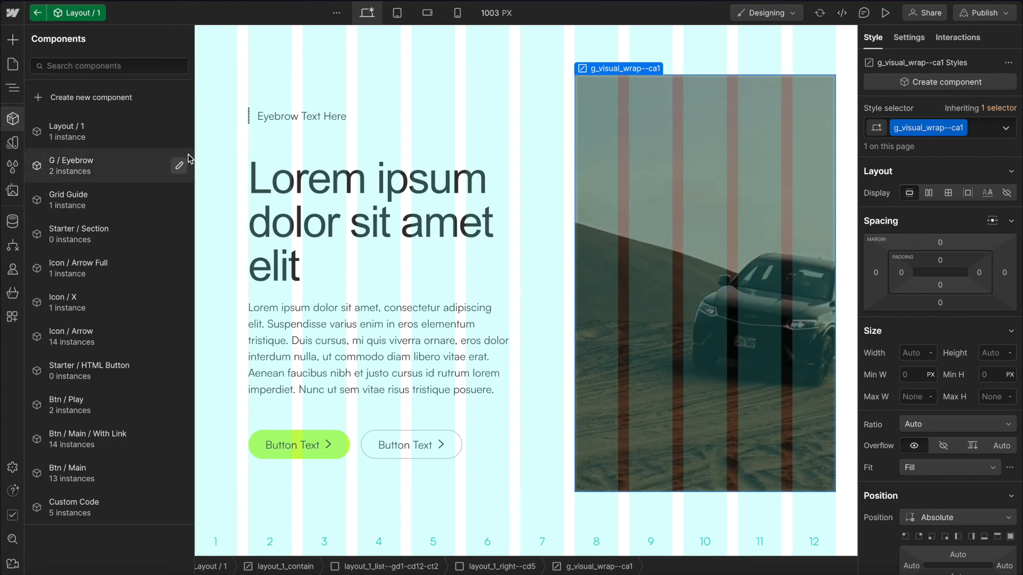
left_click(132, 95)
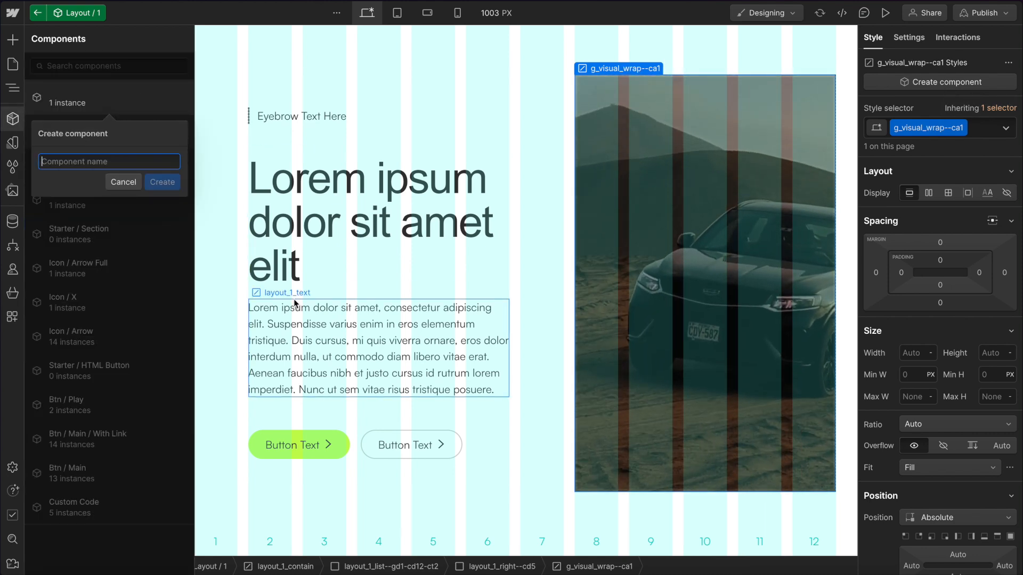
type("G /")
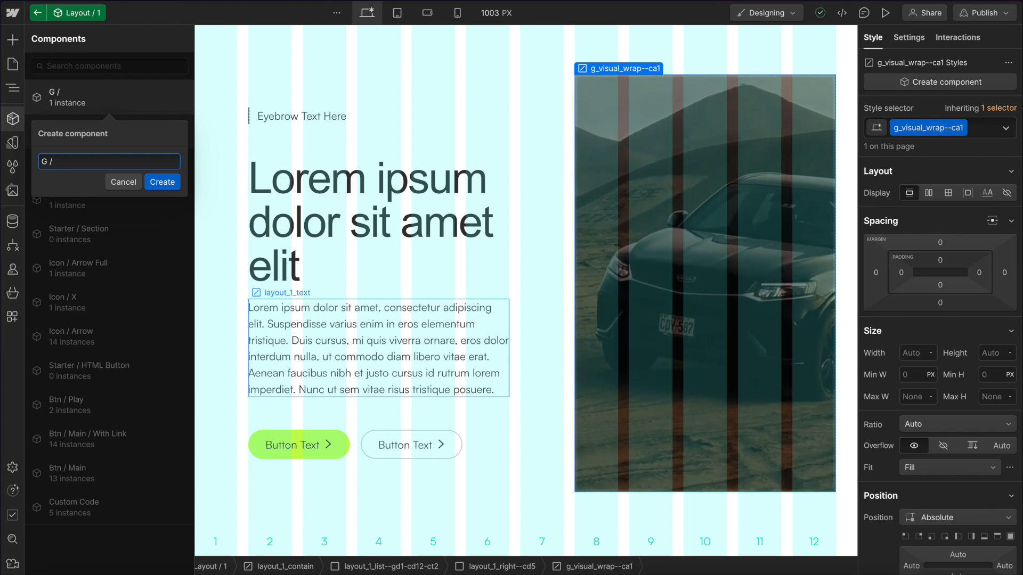
type("Visual")
key("Return")
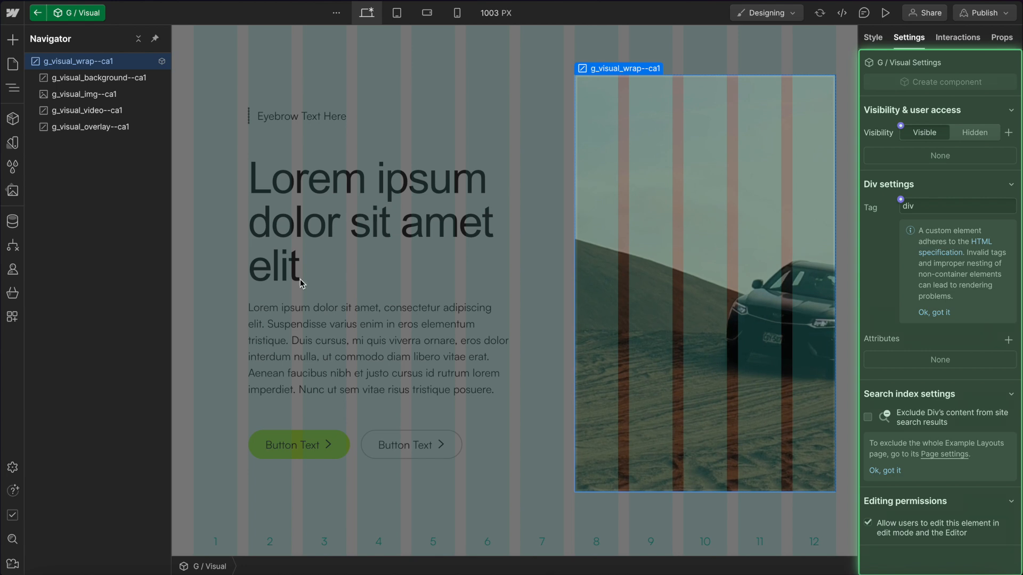
Connect the visual image's source to a new component property named Image File.
left_click(112, 80)
left_click(86, 94)
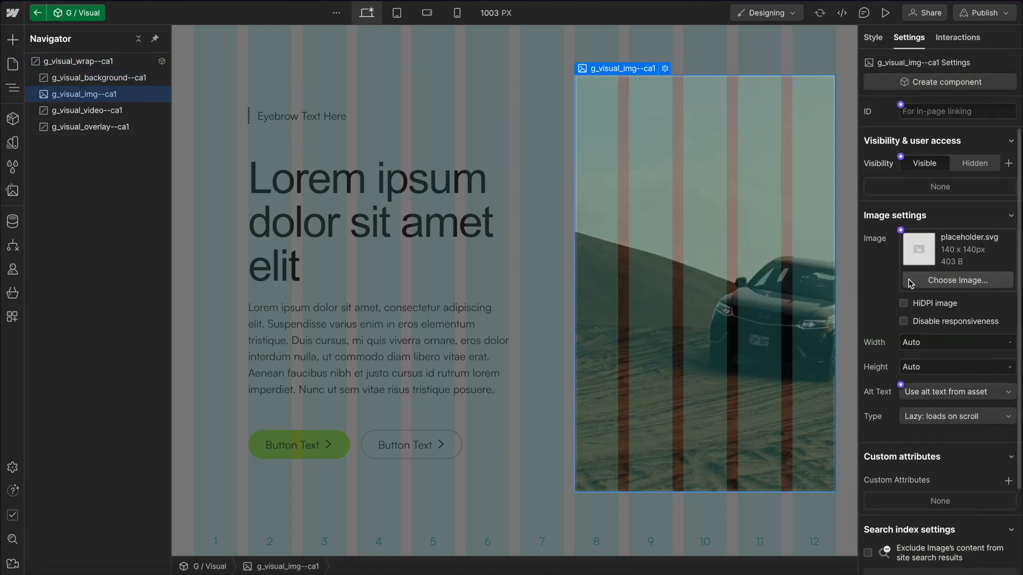
left_click(940, 281)
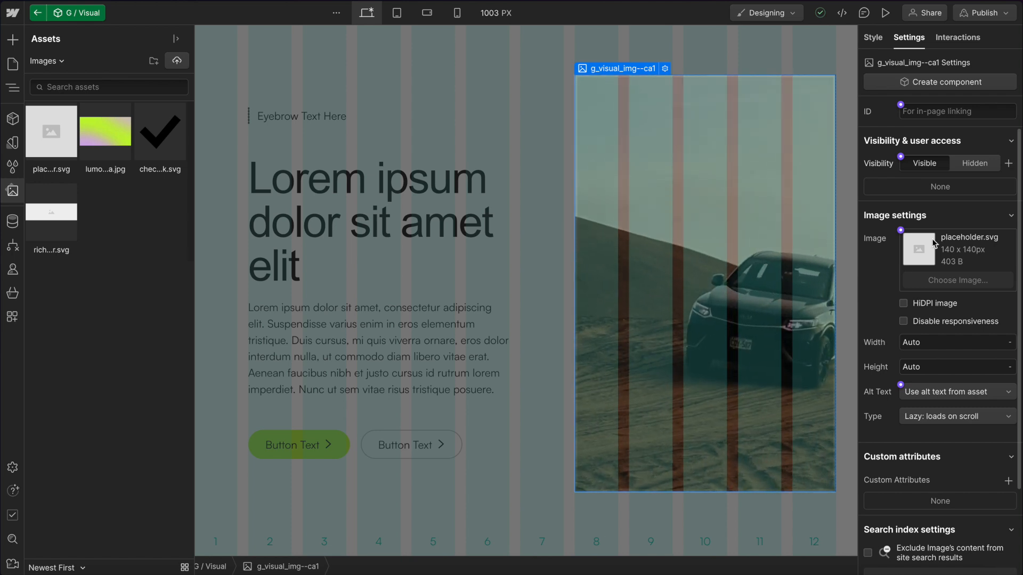
left_click(50, 132)
key("z")
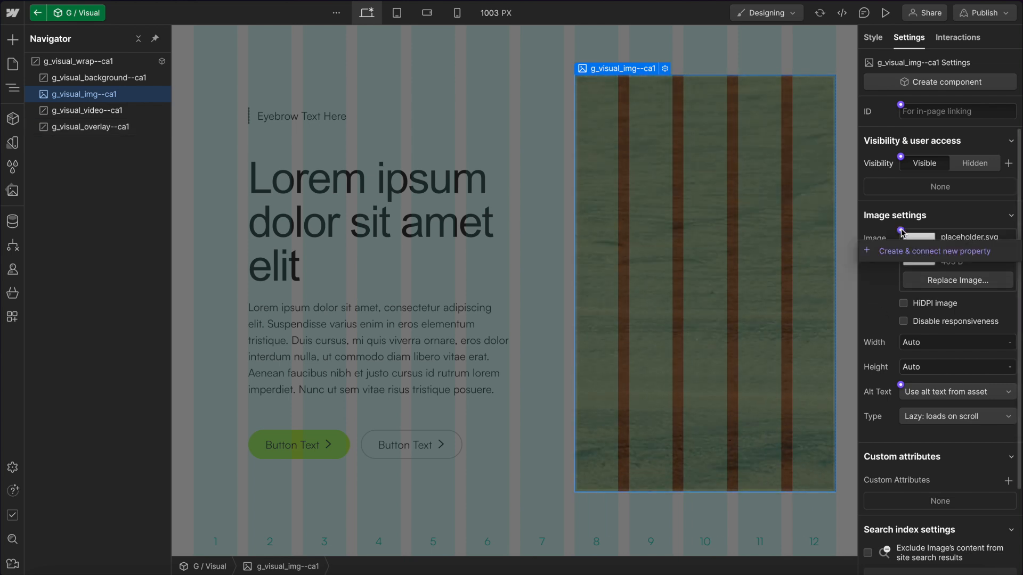
left_click(937, 251)
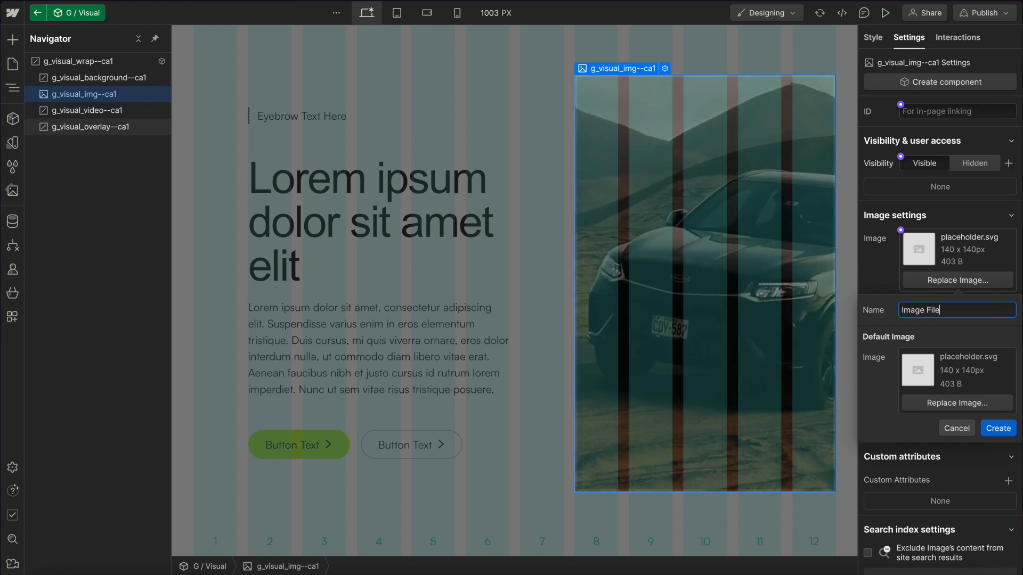
left_click(999, 427)
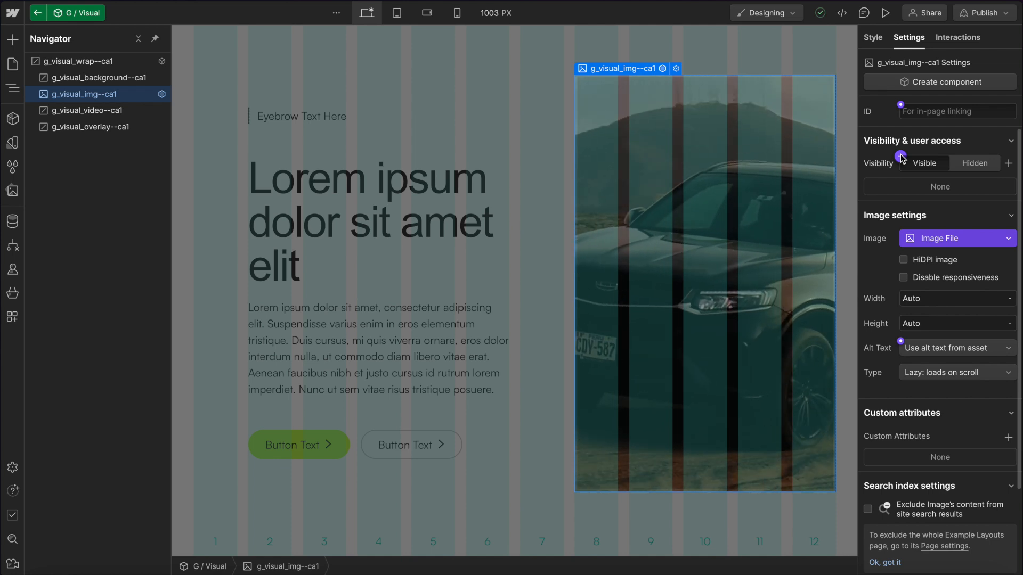
Connect the image's visibility to a new component property named Image Visibility.
left_click(900, 157)
left_click(929, 176)
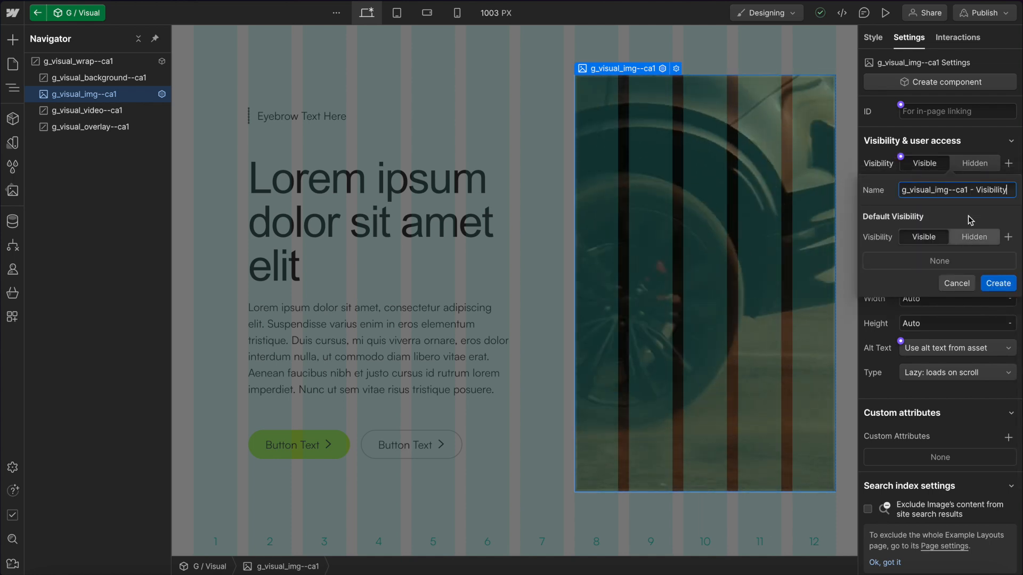
left_click_drag(973, 189, 852, 180)
type("Image")
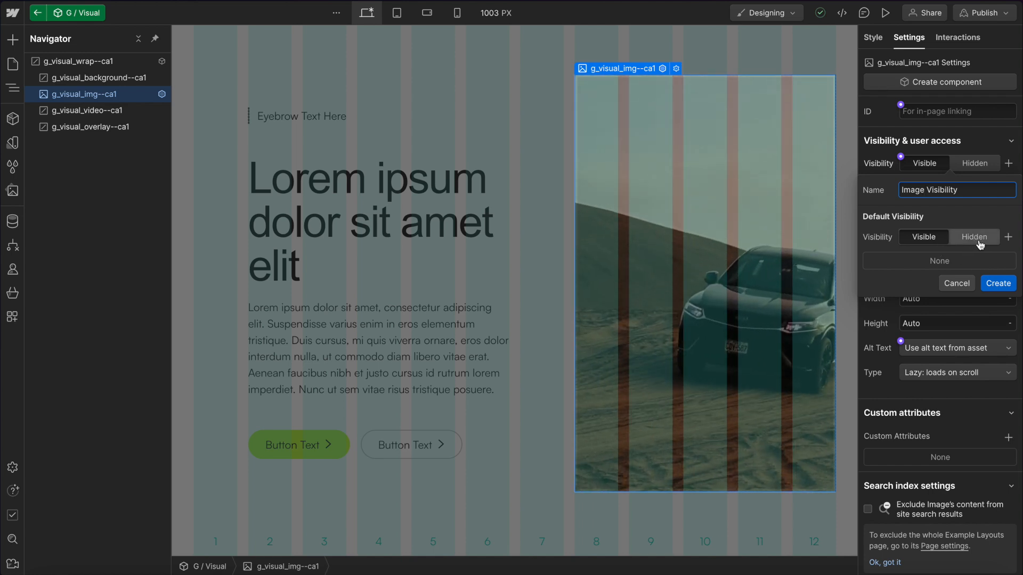
left_click(998, 284)
Set the image's loading type to Auto: defaults to browser.
scroll(917, 295, "down", 2)
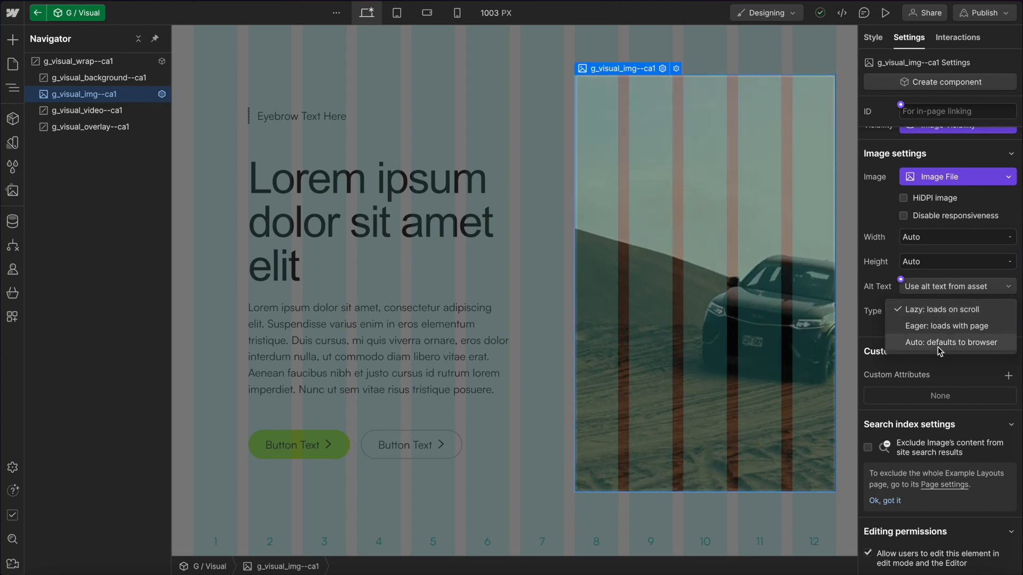
left_click(935, 343)
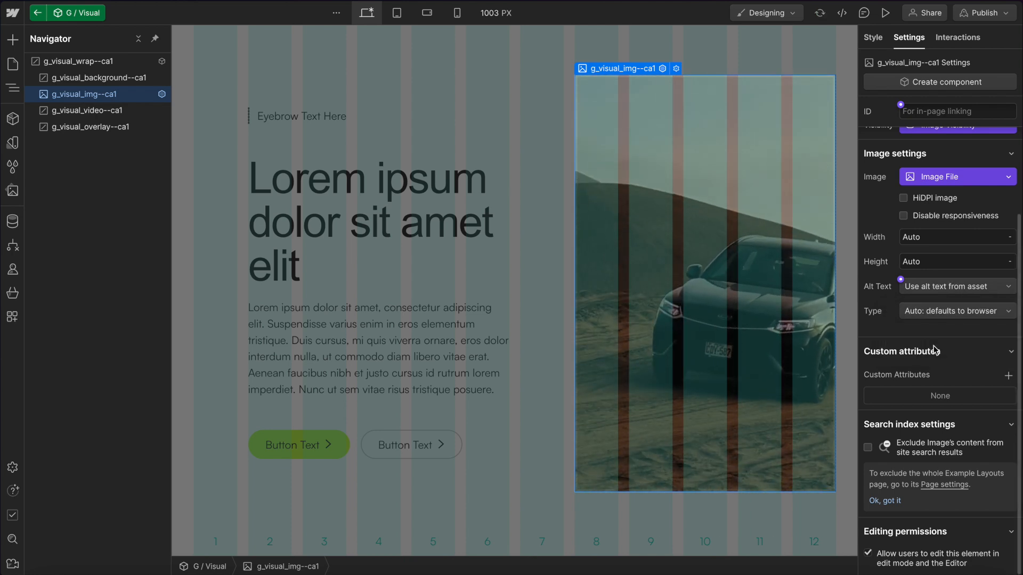
Connect the image's alt text to a new component property named Alt Text.
left_click(975, 288)
left_click(913, 288)
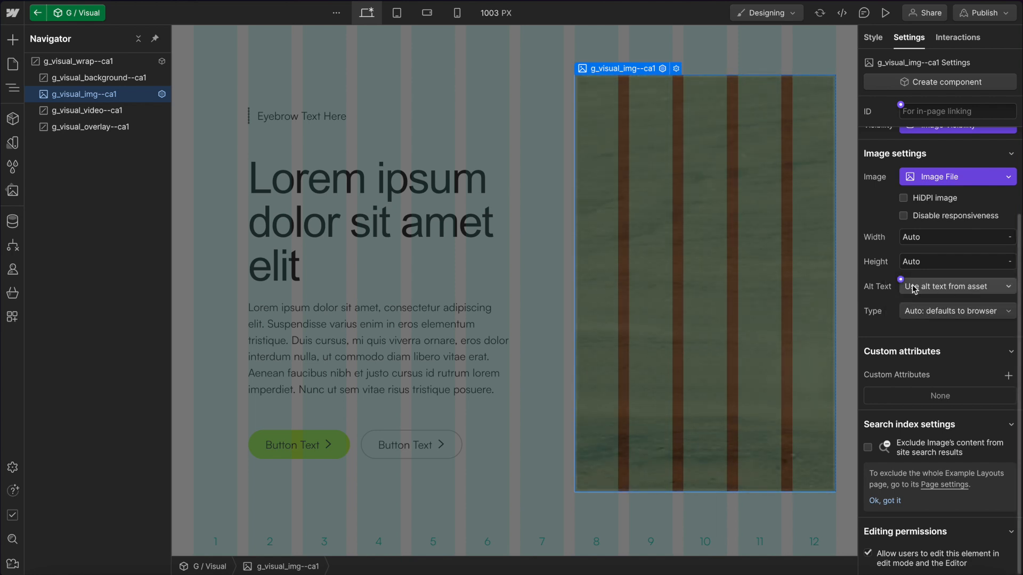
left_click(900, 281)
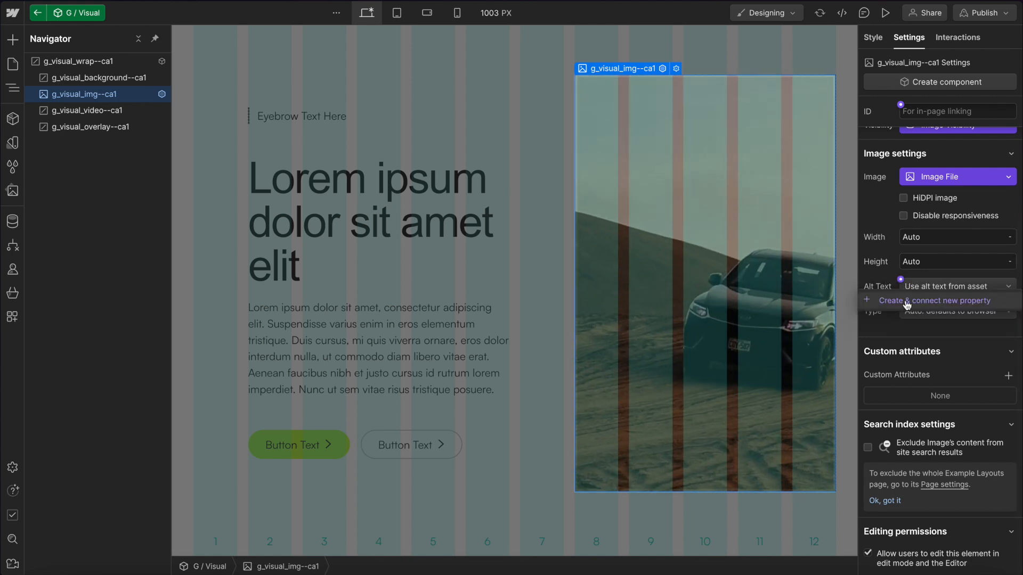
left_click(953, 299)
left_click_drag(976, 312, 823, 309)
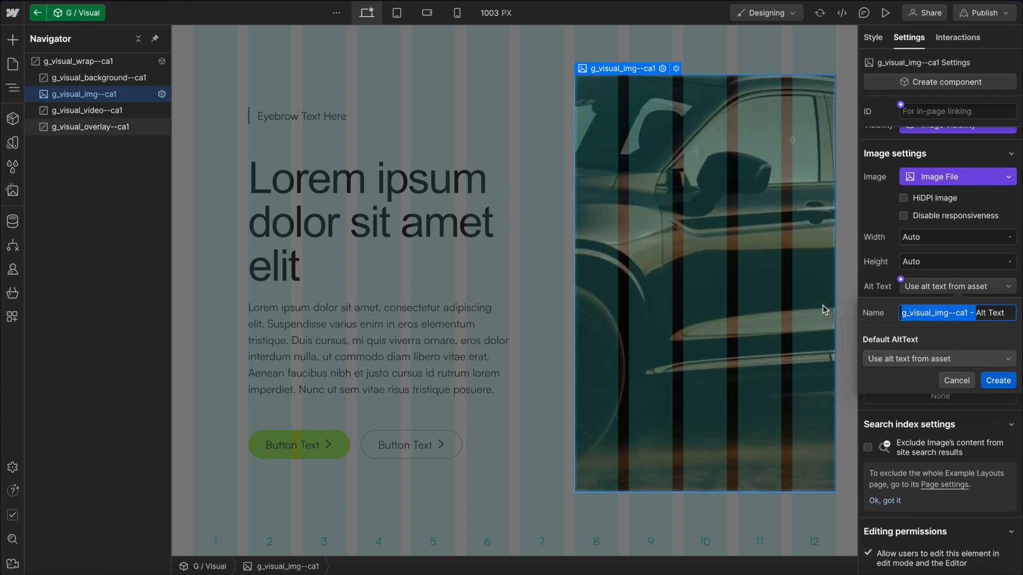
key("BackSpace")
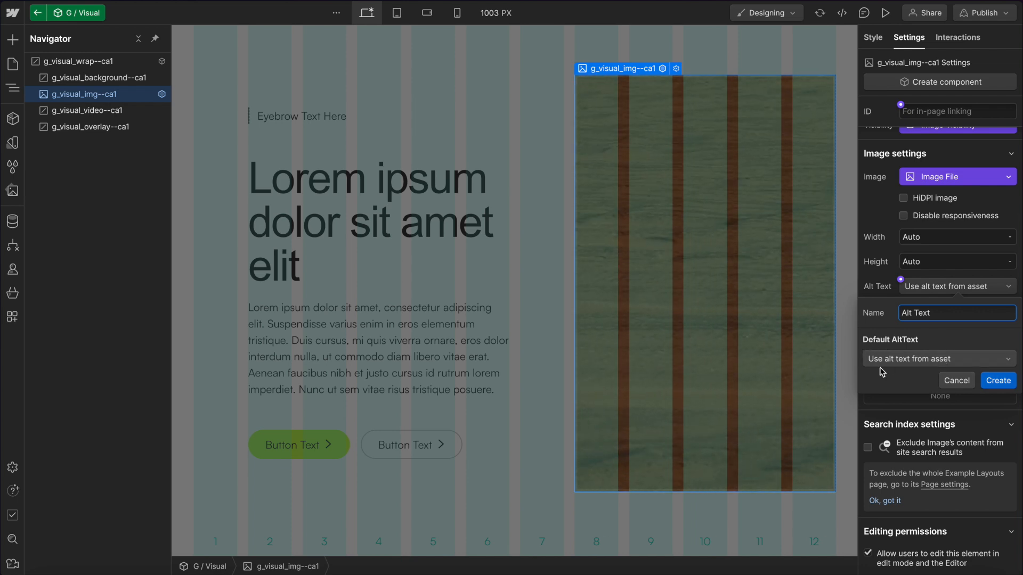
left_click(998, 381)
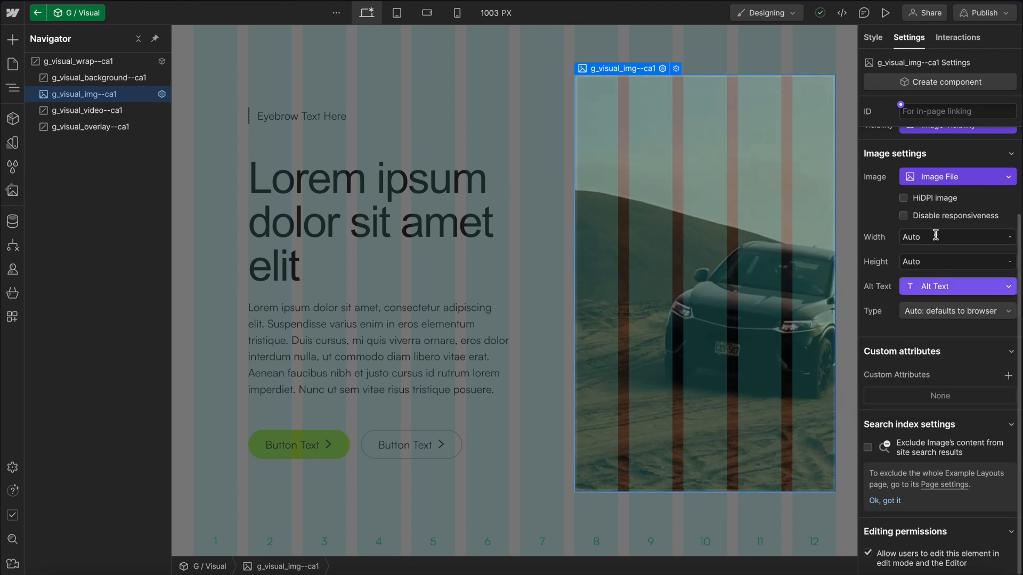
Select the visual video and connect its src attribute to a new property named Video Url.
left_click(77, 111)
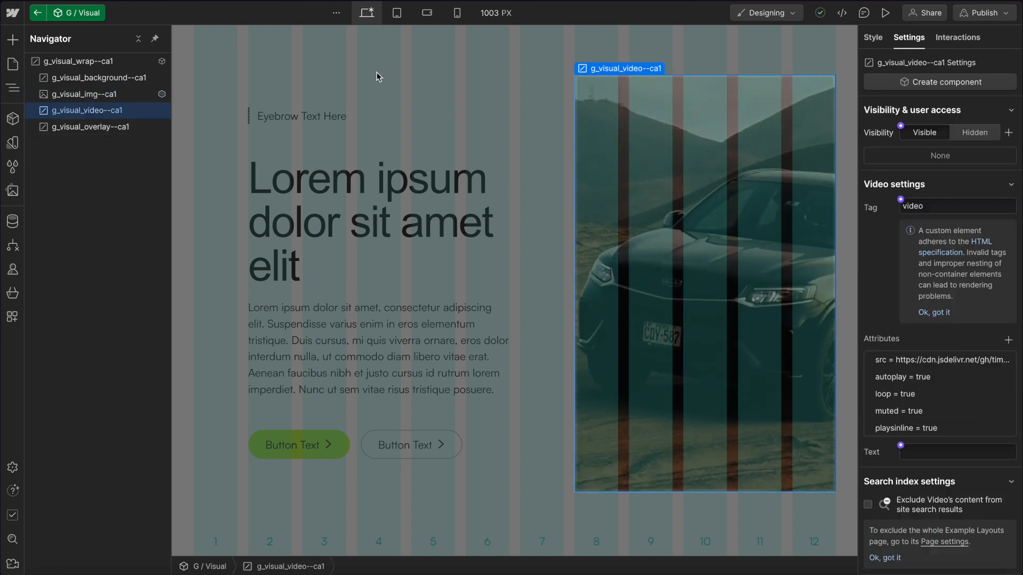
left_click(916, 358)
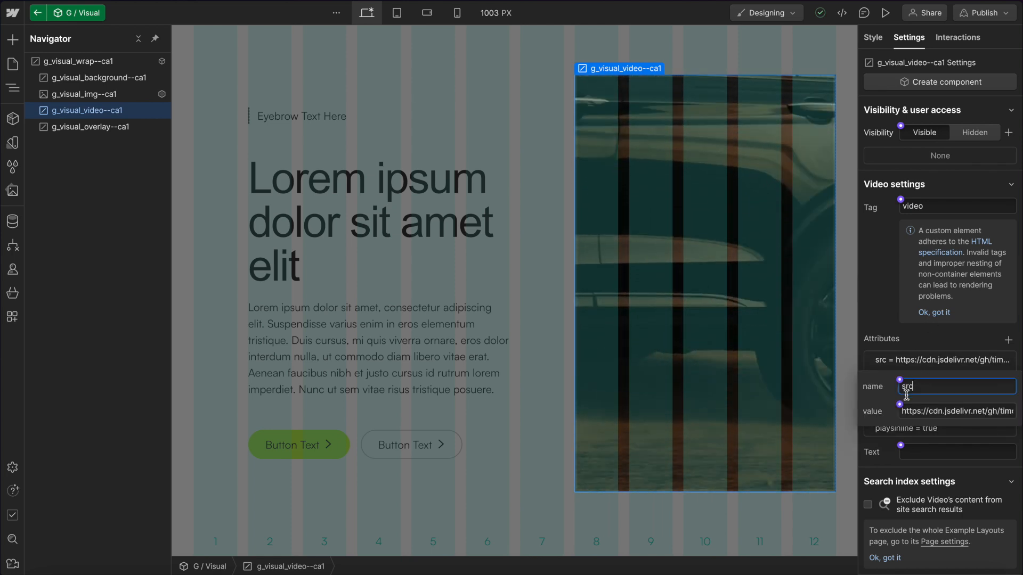
left_click(934, 423)
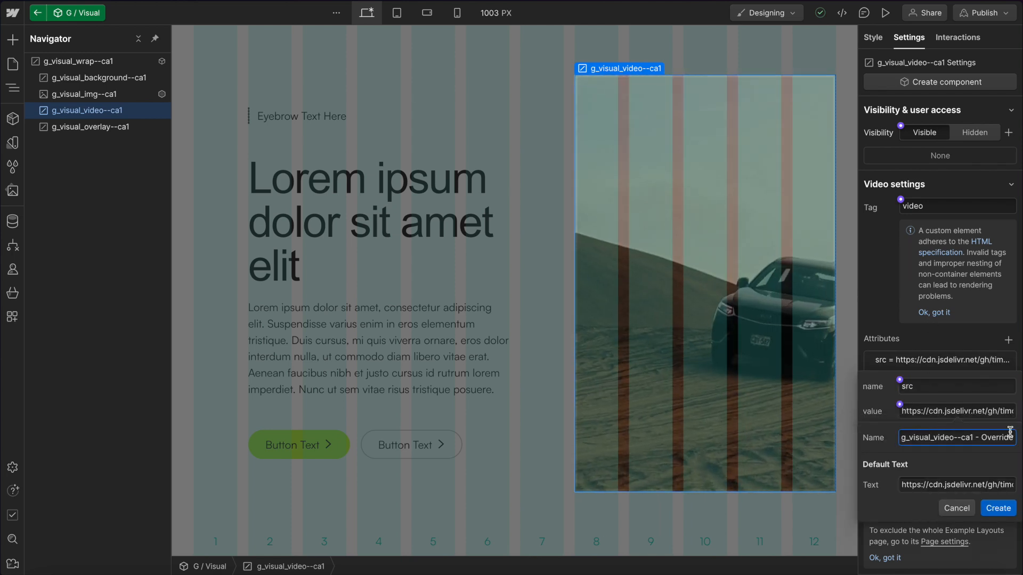
key("ctrl+a")
key("BackSpace")
type("Video Url")
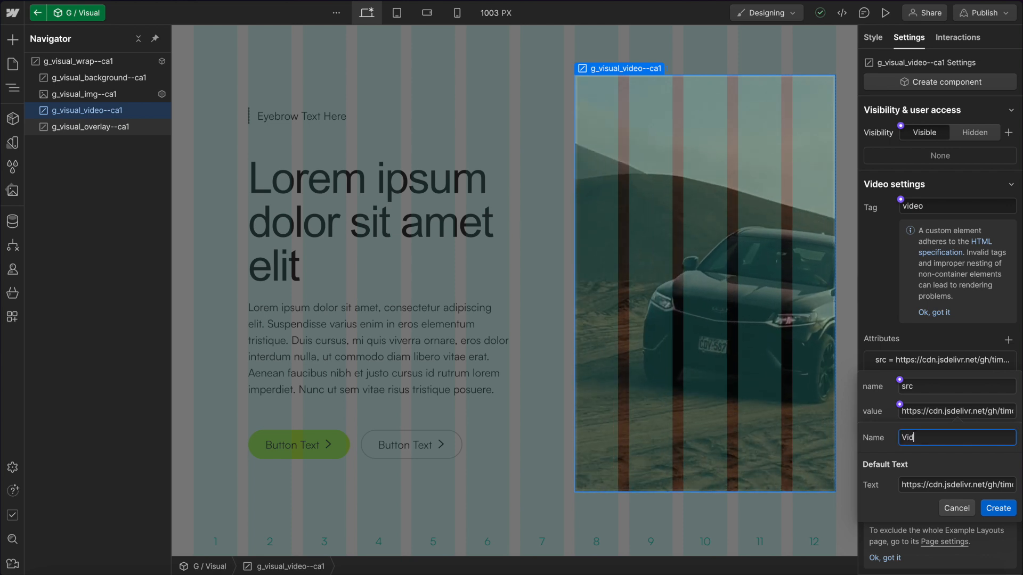
left_click(998, 508)
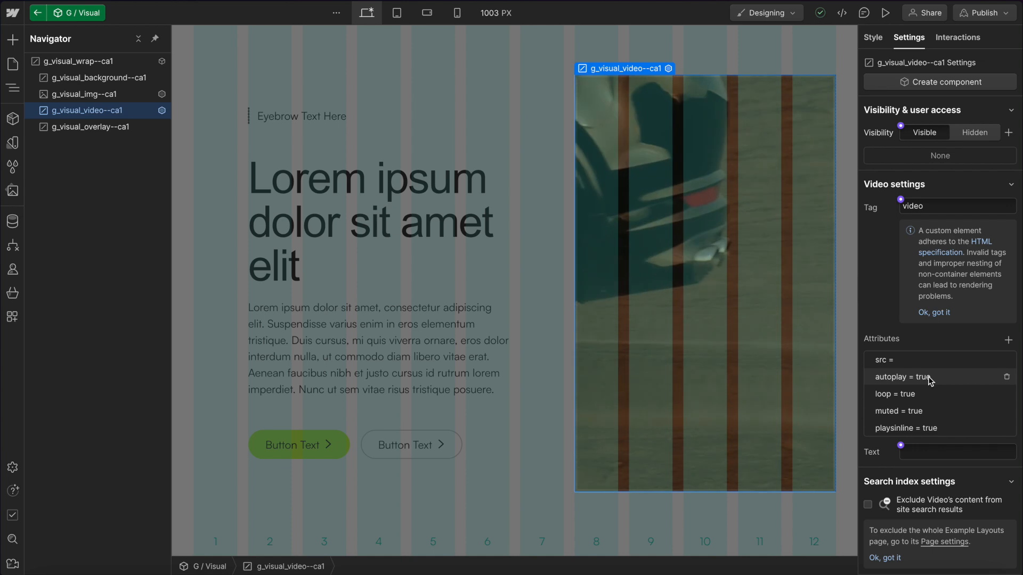
Connect the video's loop attribute to a new component property named Loop.
left_click(912, 394)
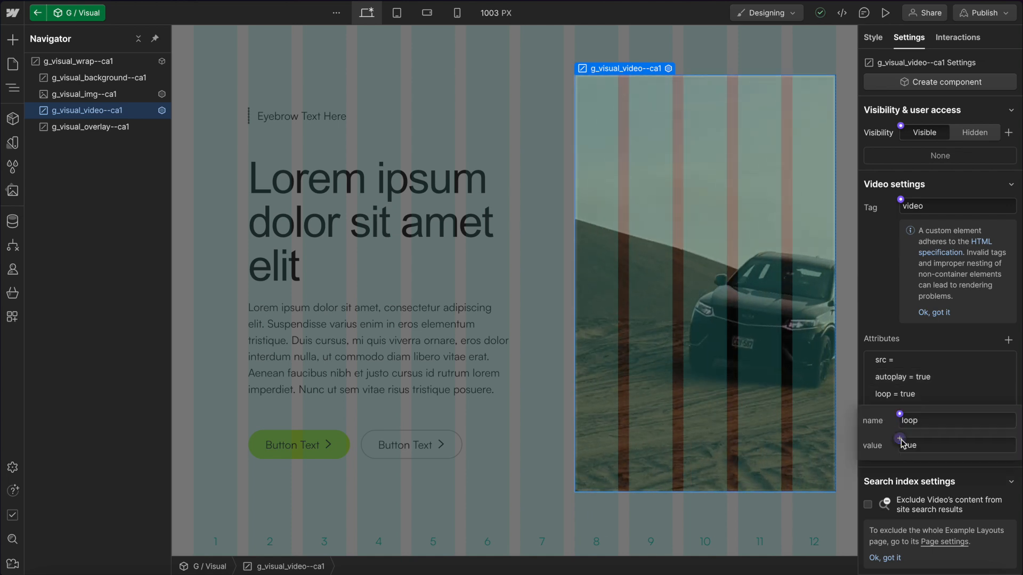
left_click(900, 440)
left_click_drag(1014, 471, 669, 435)
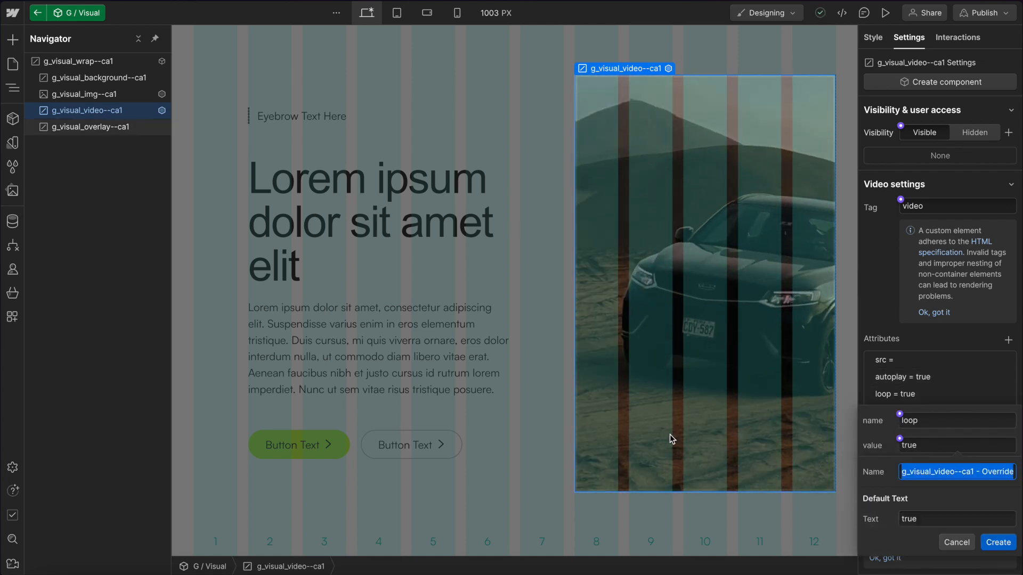
type("Loop")
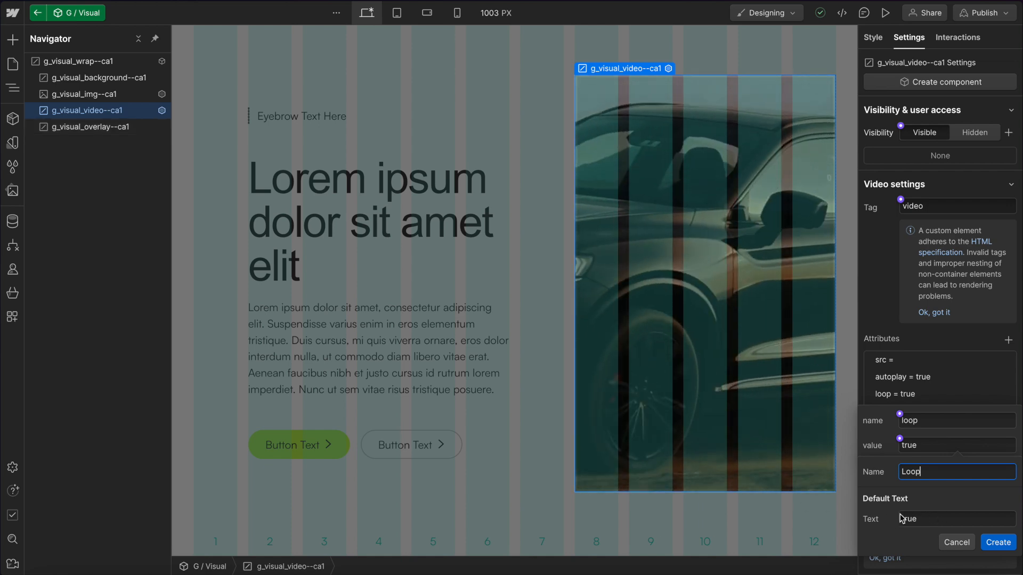
left_click(998, 542)
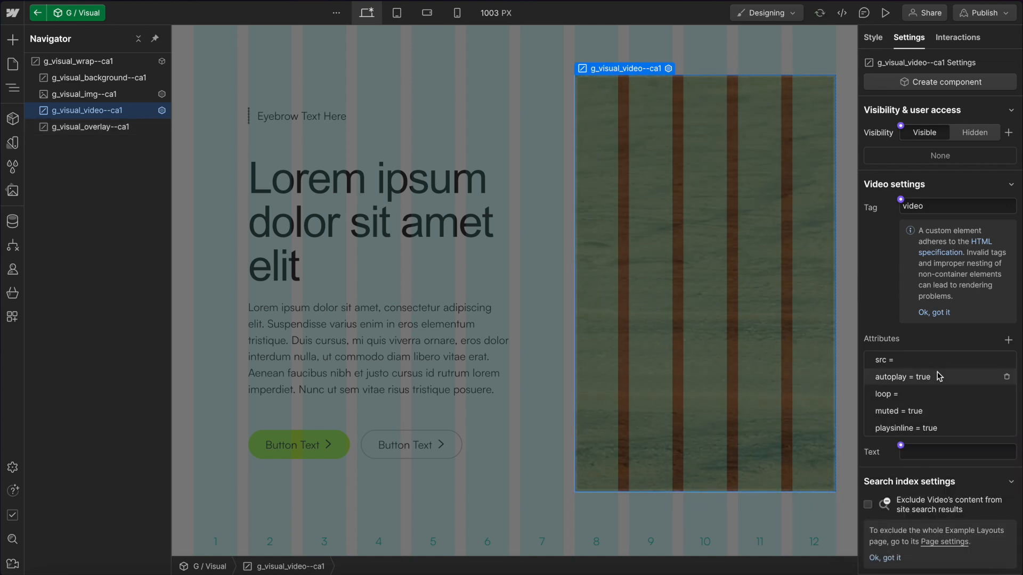
Connect the video's muted attribute to a new component property named Muted.
left_click(912, 411)
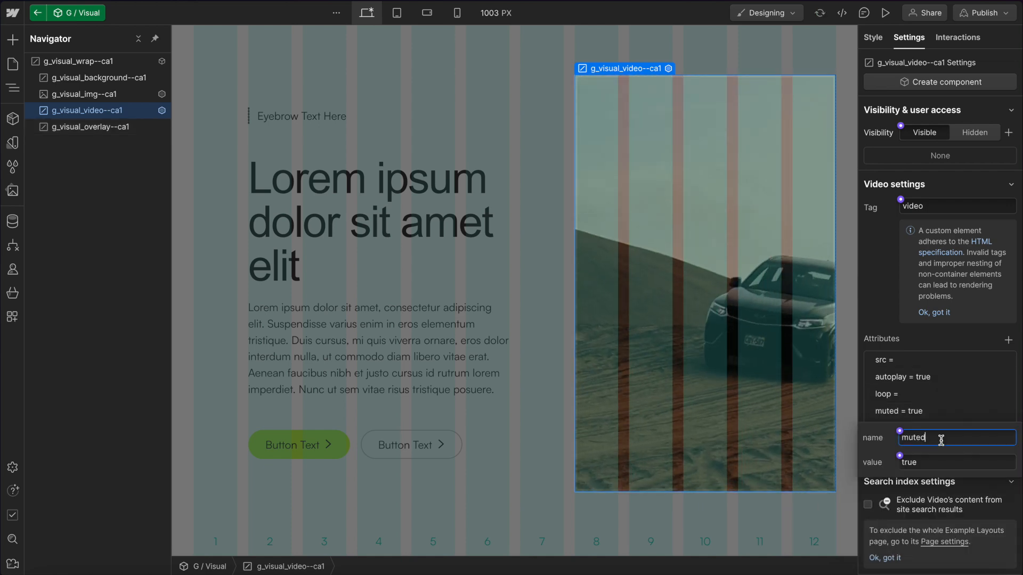
left_click(900, 457)
left_click(956, 477)
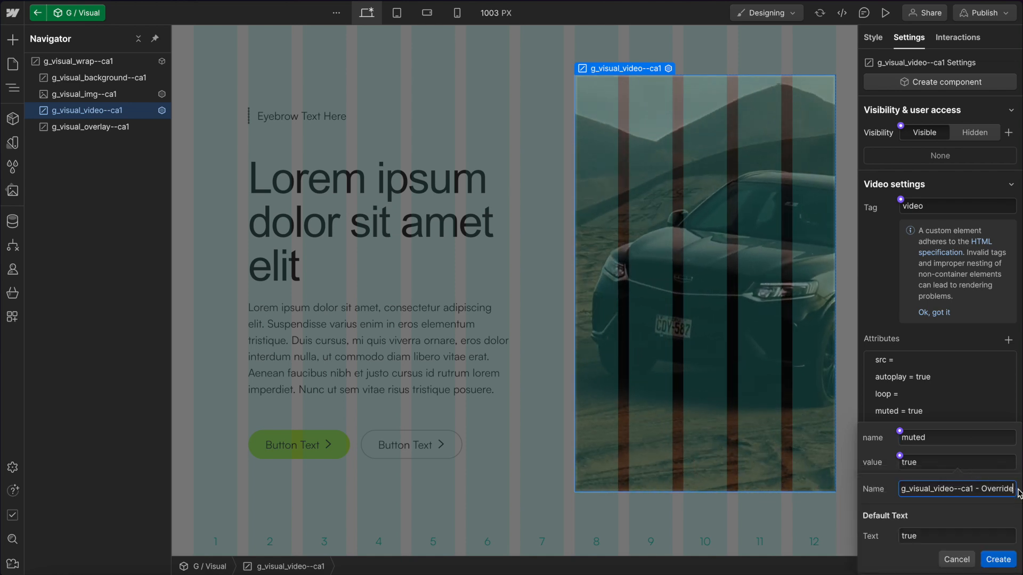
left_click_drag(1009, 489, 792, 482)
key("BackSpace")
type("Muted")
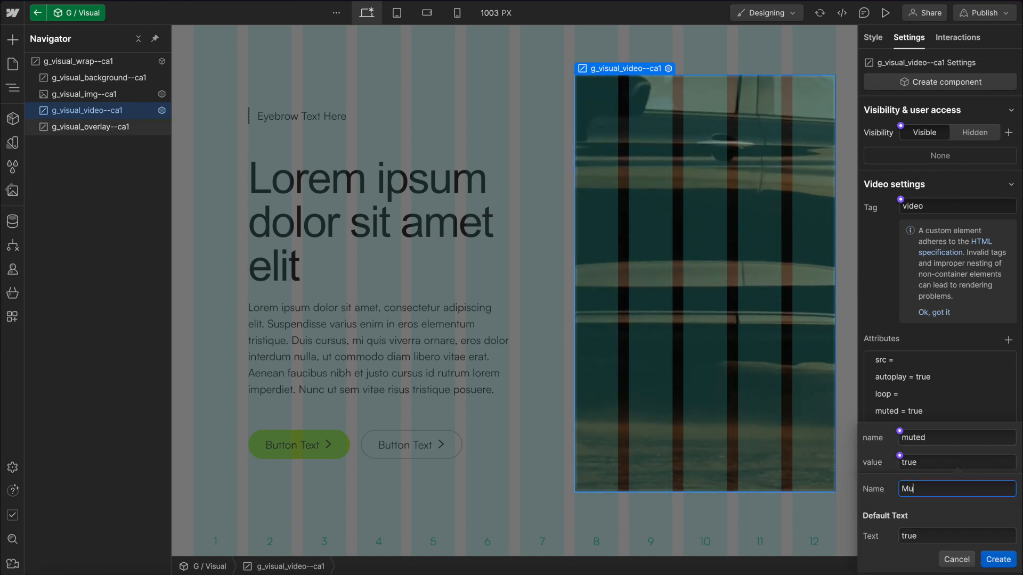
left_click(998, 560)
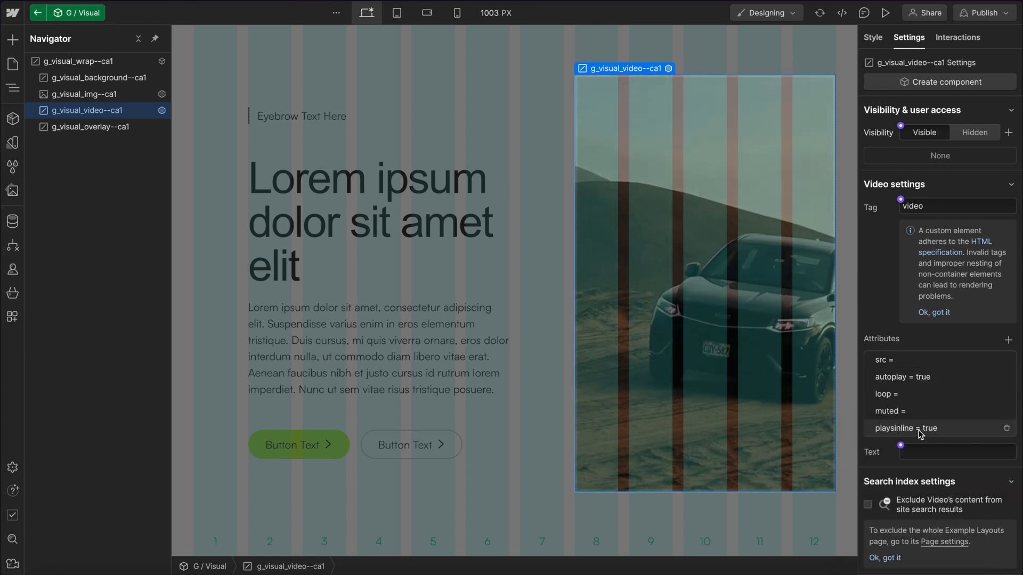
Connect the video's autoplay attribute to a new component property named Autoplay.
left_click(925, 377)
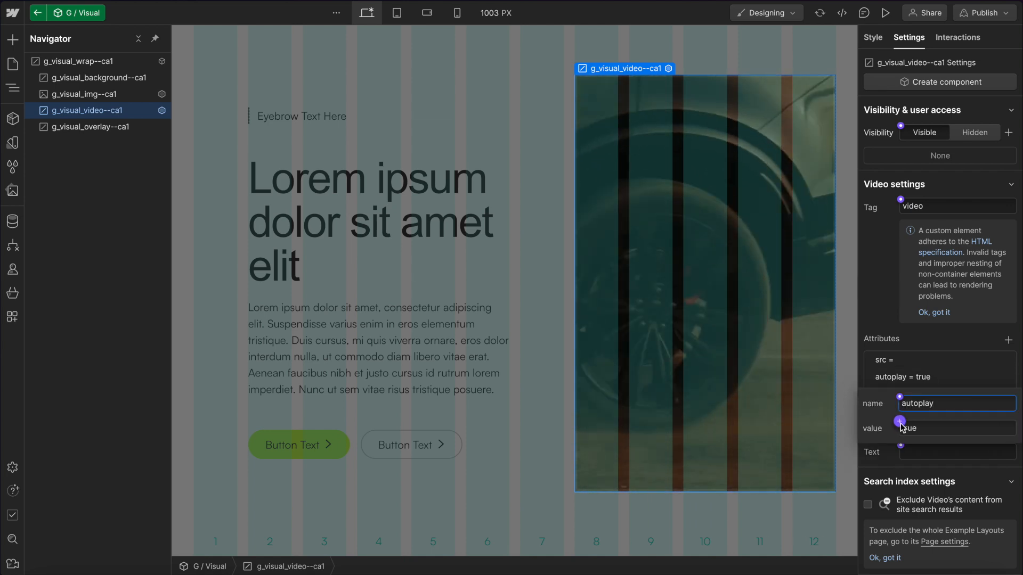
left_click(899, 422)
left_click(932, 442)
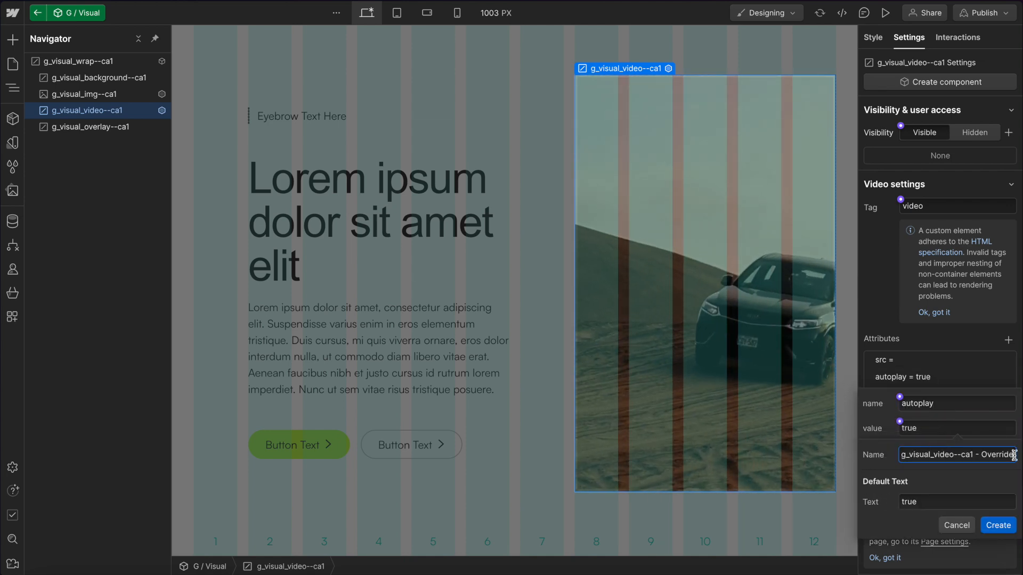
type("Au")
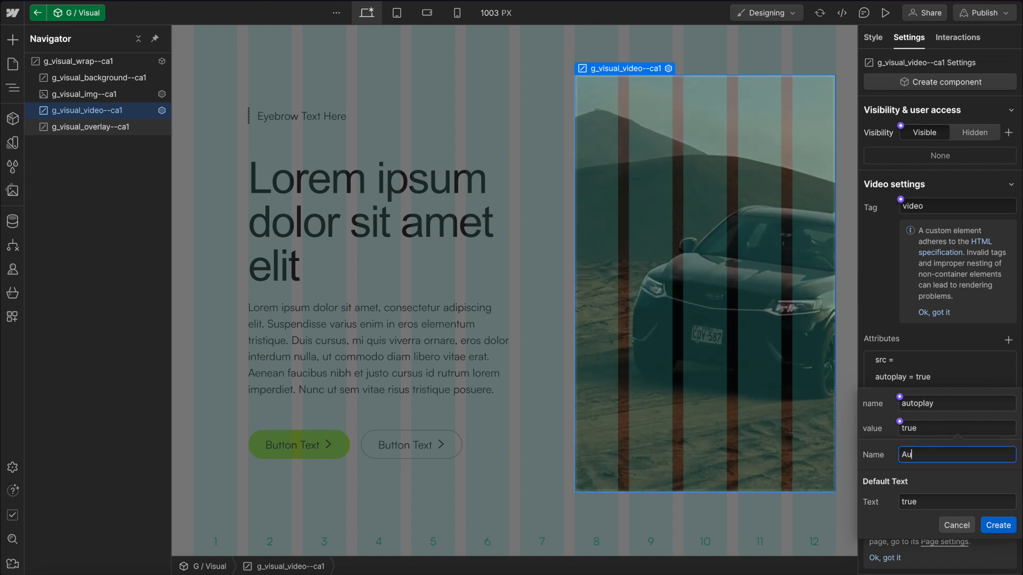
type("toplay")
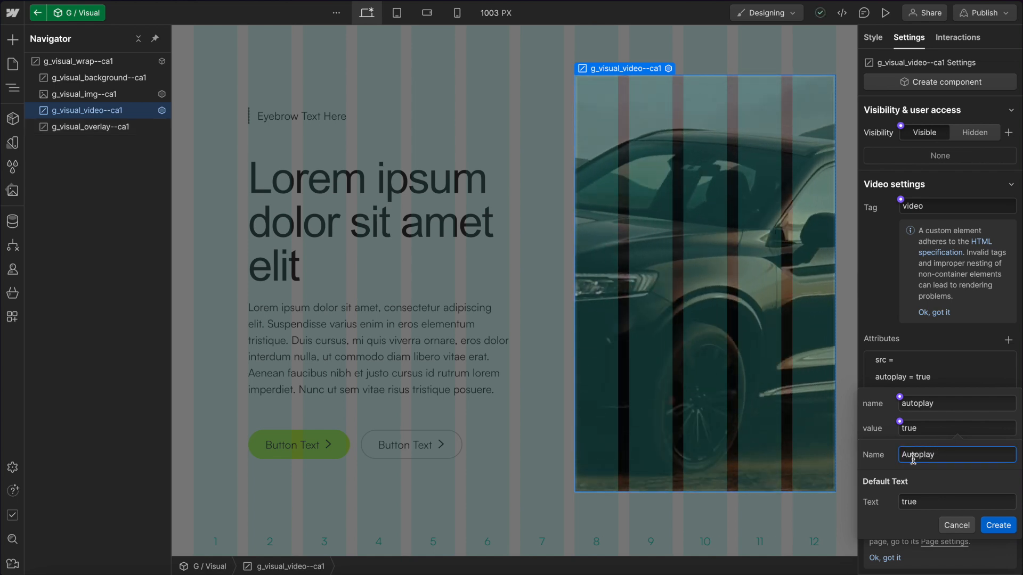
left_click(998, 525)
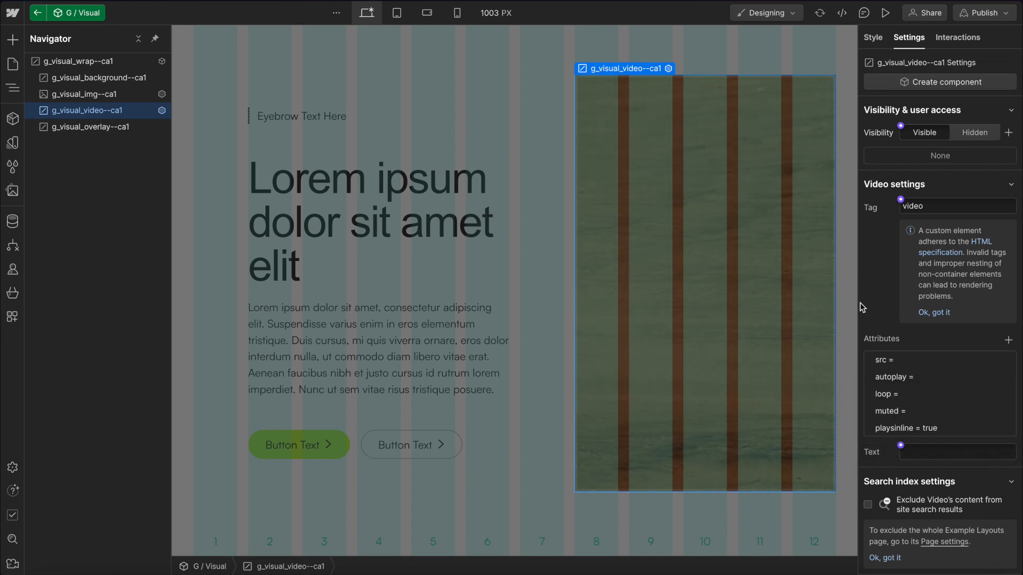
Select the overlay, adjust its opacity with the slider, and reset it to 40%.
left_click(77, 127)
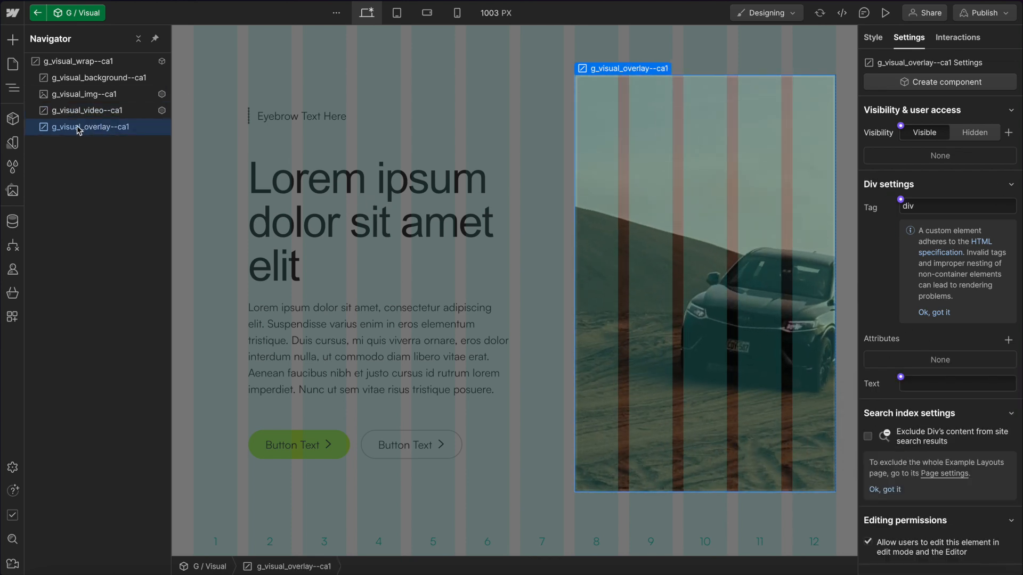
left_click(873, 37)
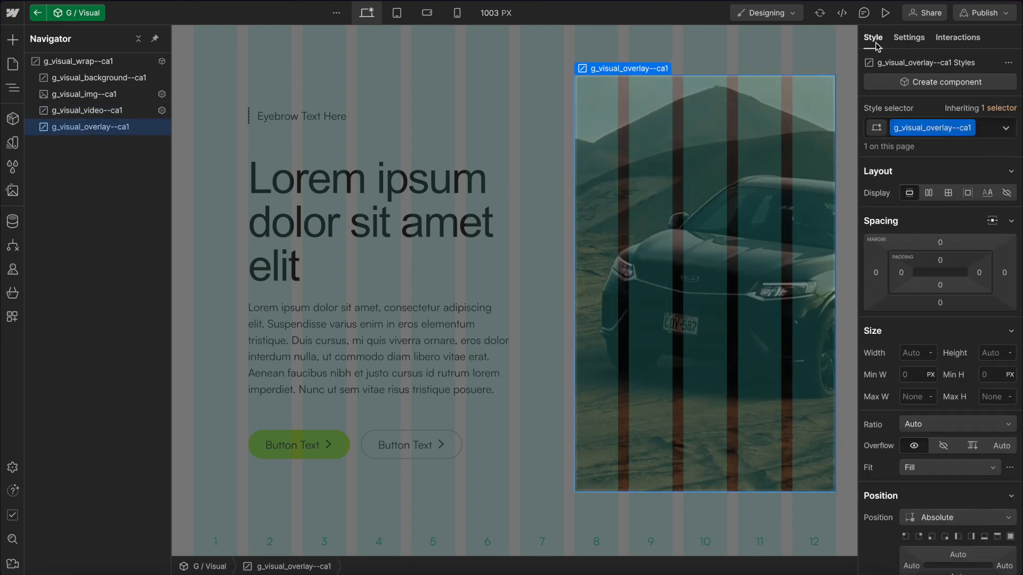
scroll(938, 318, "down", 15)
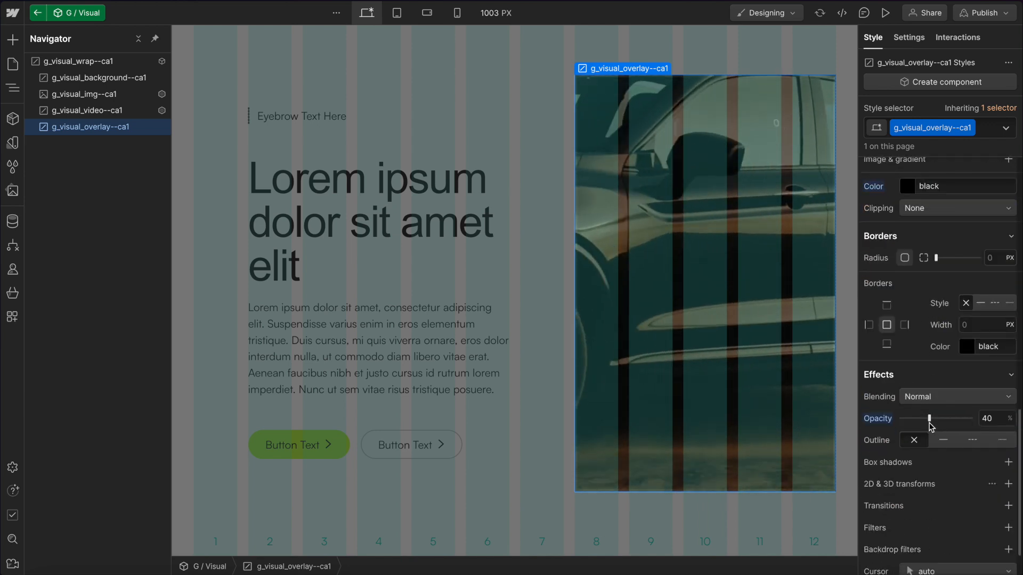
left_click_drag(929, 424, 948, 422)
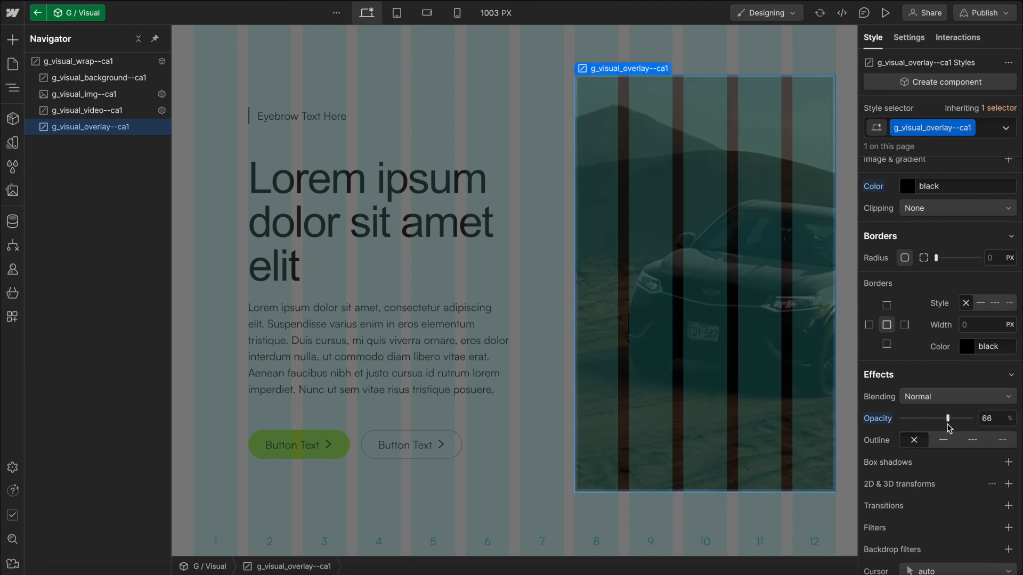
double_click(990, 419)
type("40")
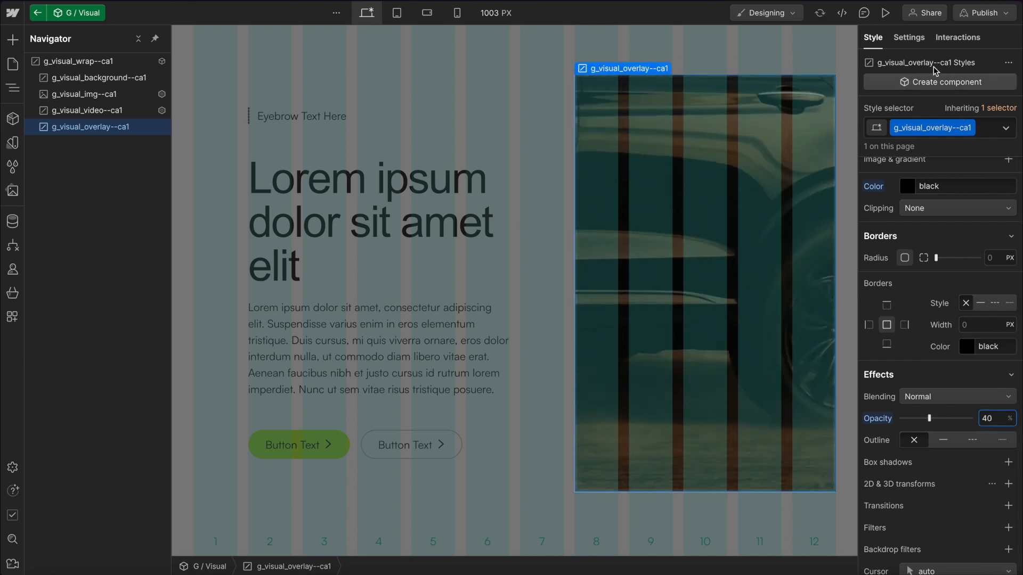
Hide the overlay and connect its visibility to a new component property named Overlay Visibility.
left_click(909, 38)
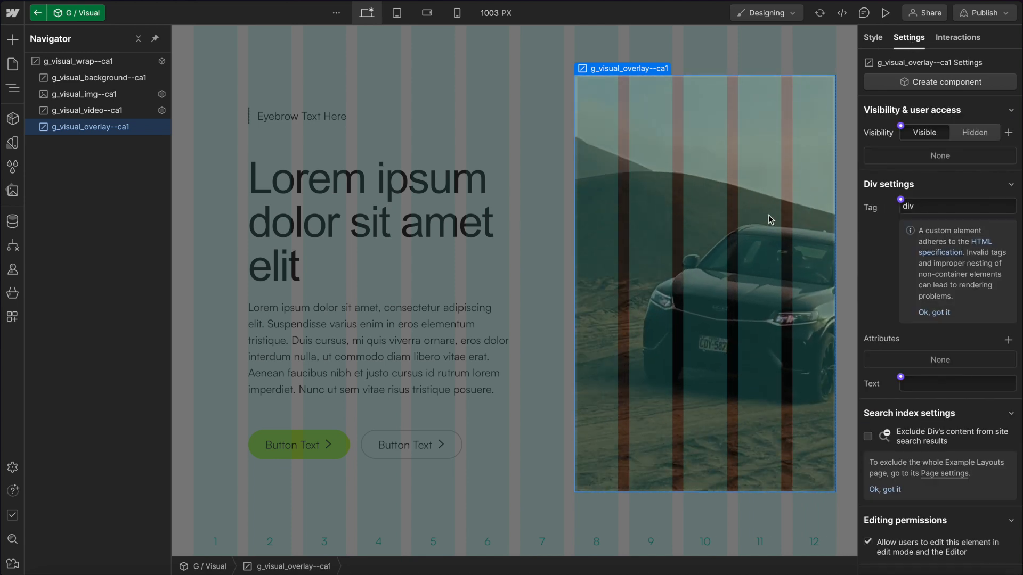
left_click(974, 133)
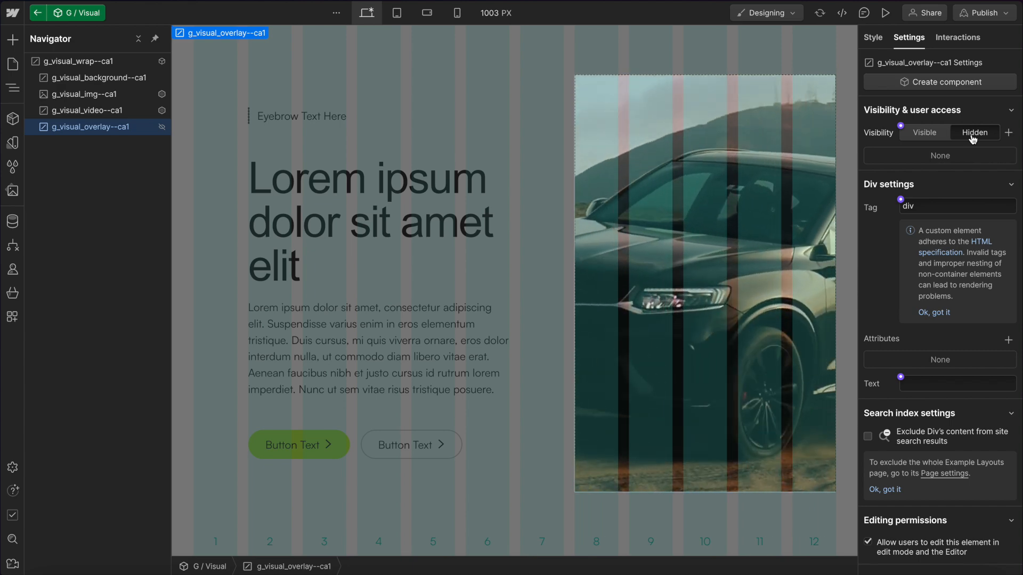
left_click(901, 127)
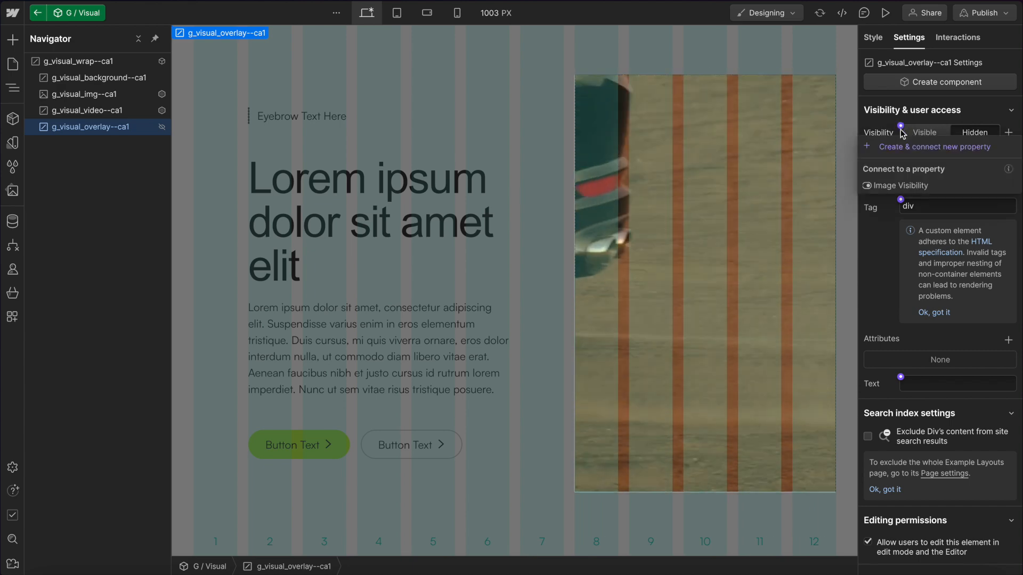
left_click(934, 146)
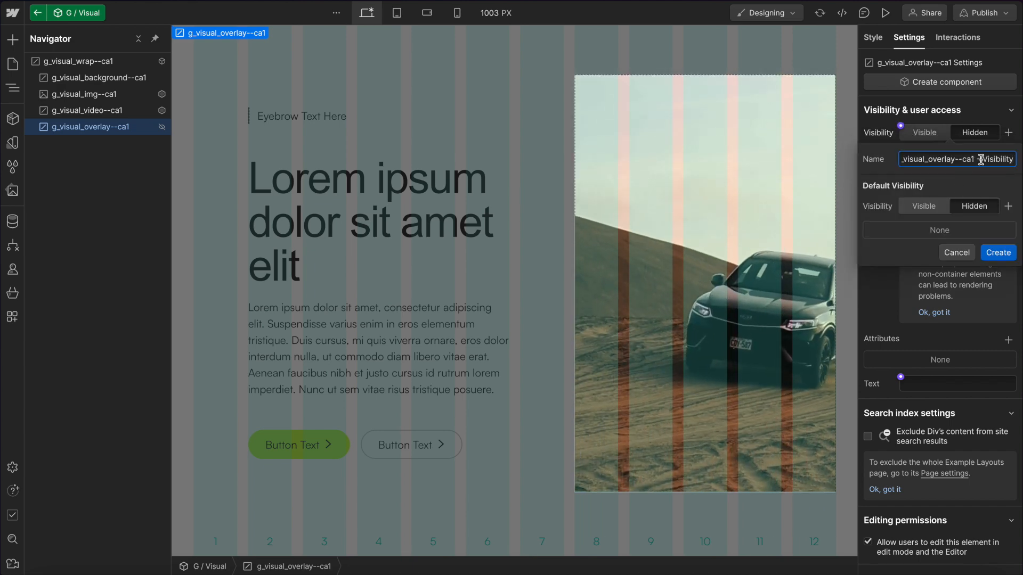
left_click_drag(980, 160, 834, 139)
key("BackSpace")
type("Overlay")
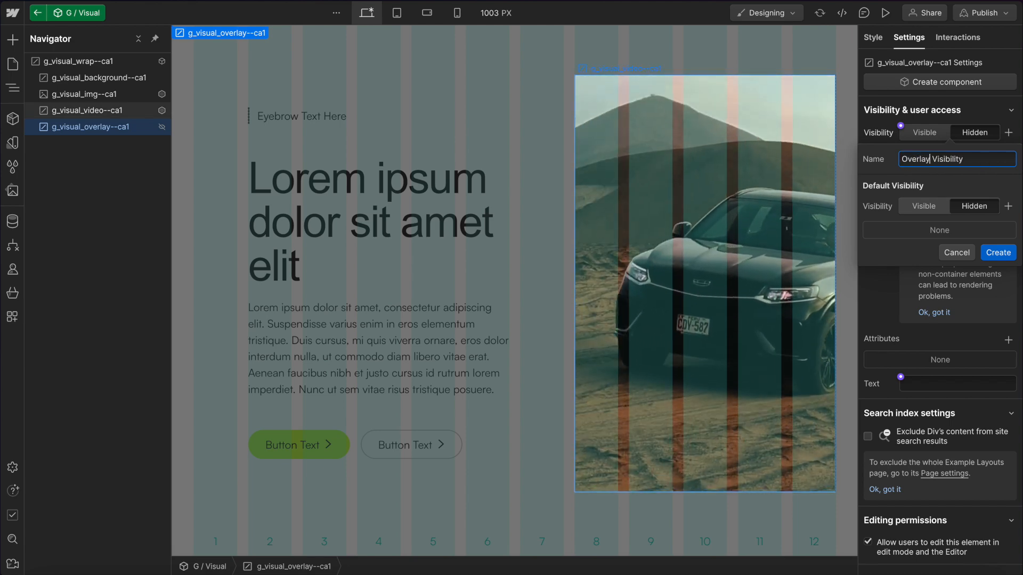
left_click(998, 253)
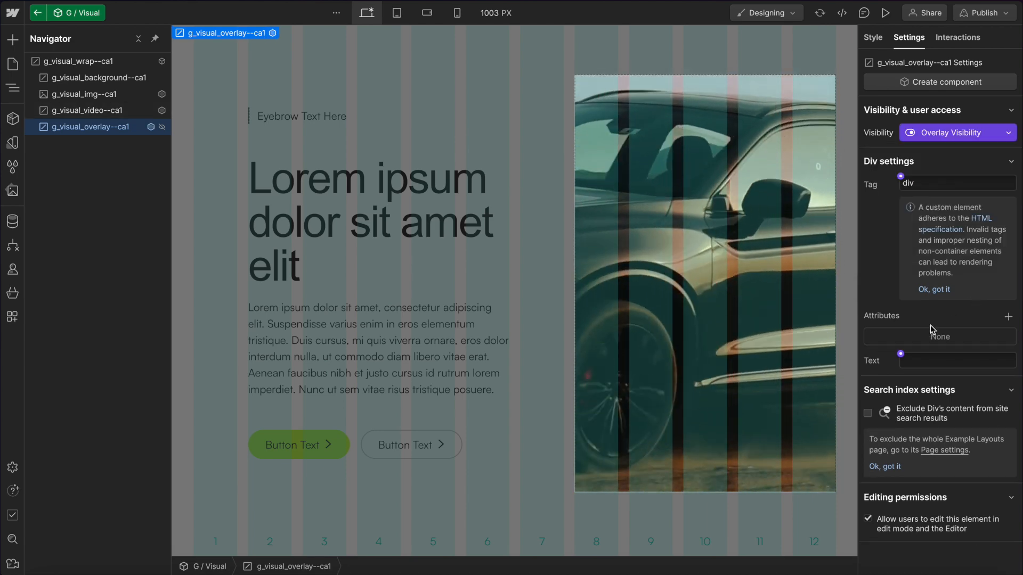
Add a custom attribute to the overlay named style with the value opacity: 40%;.
left_click(1008, 316)
type("styl")
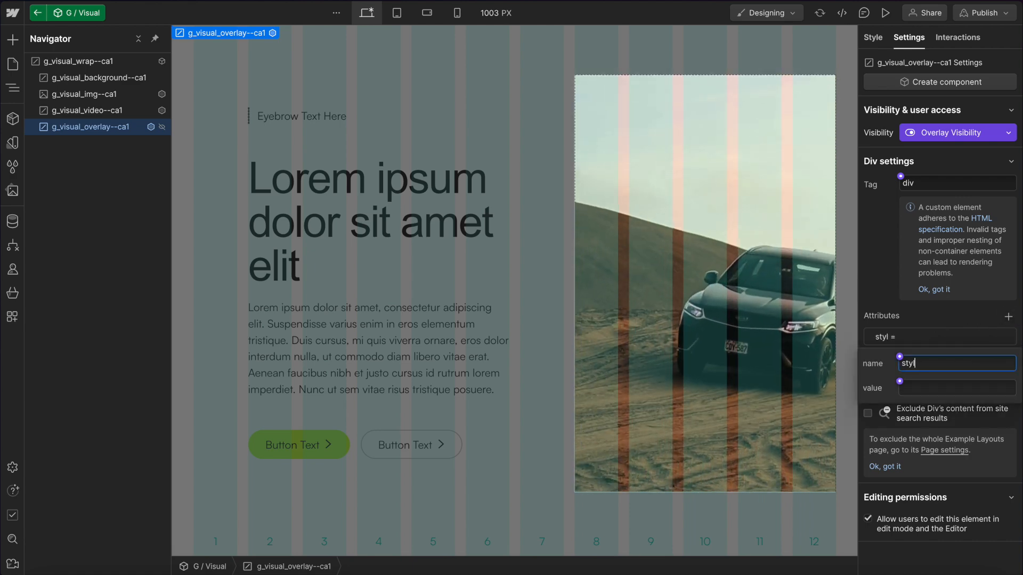
type("e")
key("Tab")
type("o")
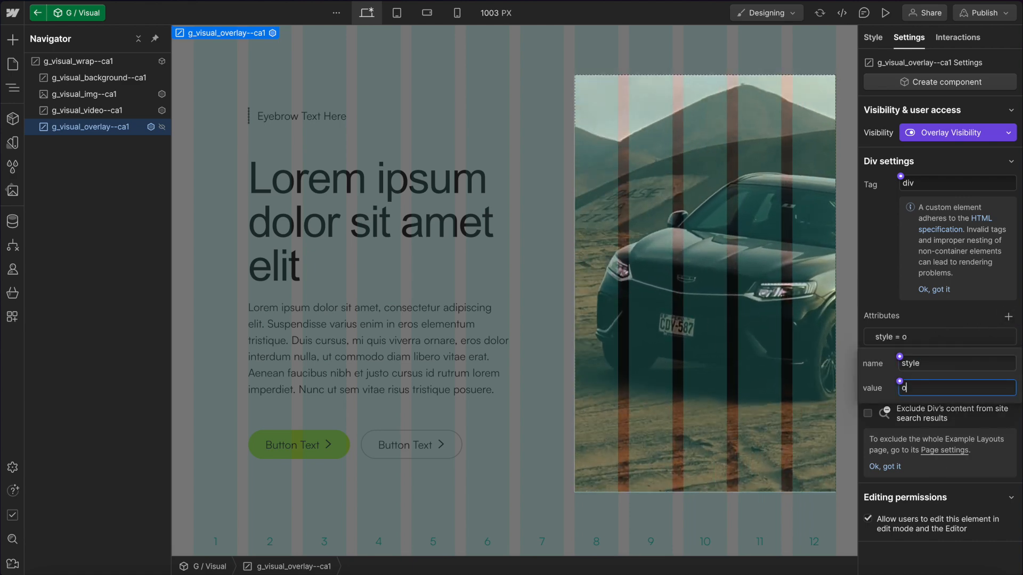
type("pacity:")
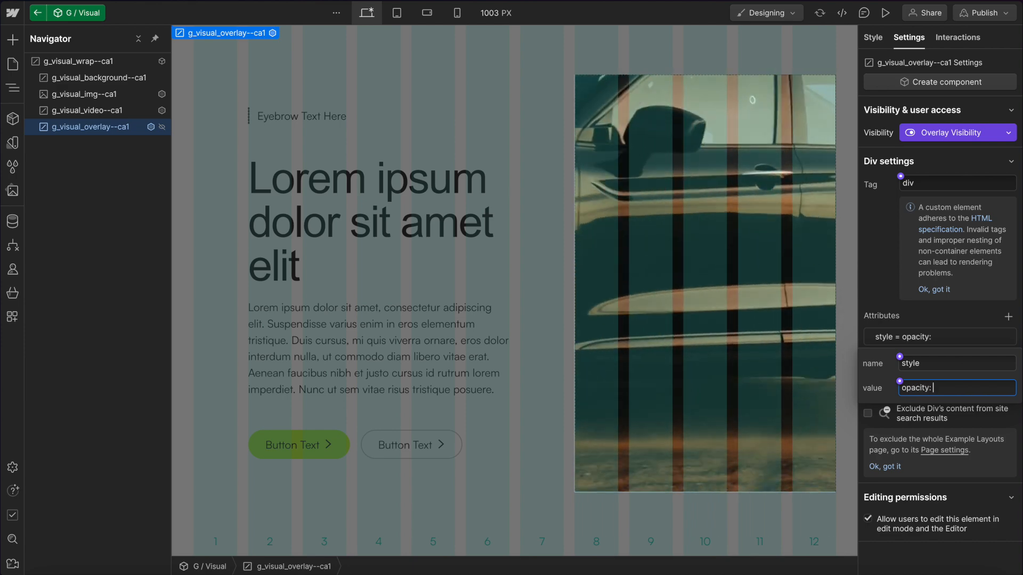
type(" 40%;")
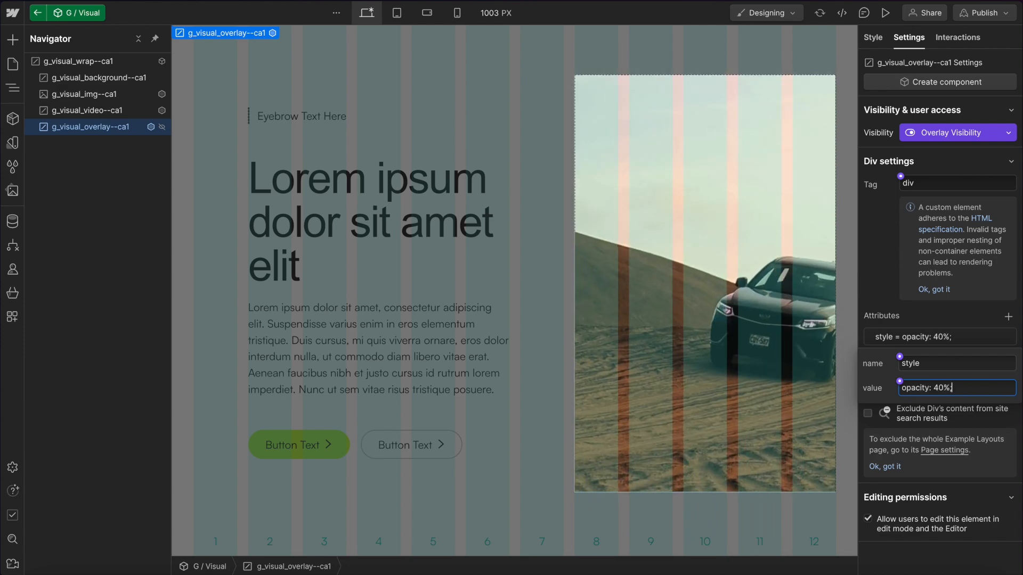
Connect the style attribute's value to a new text property named Overlay Opacity.
left_click(900, 382)
left_click(917, 406)
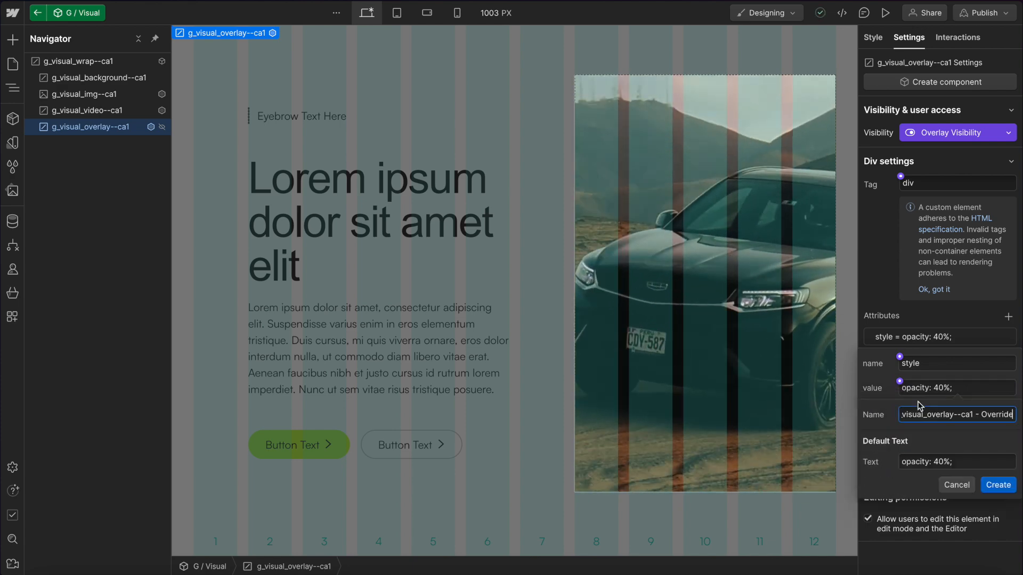
left_click_drag(980, 415, 760, 402)
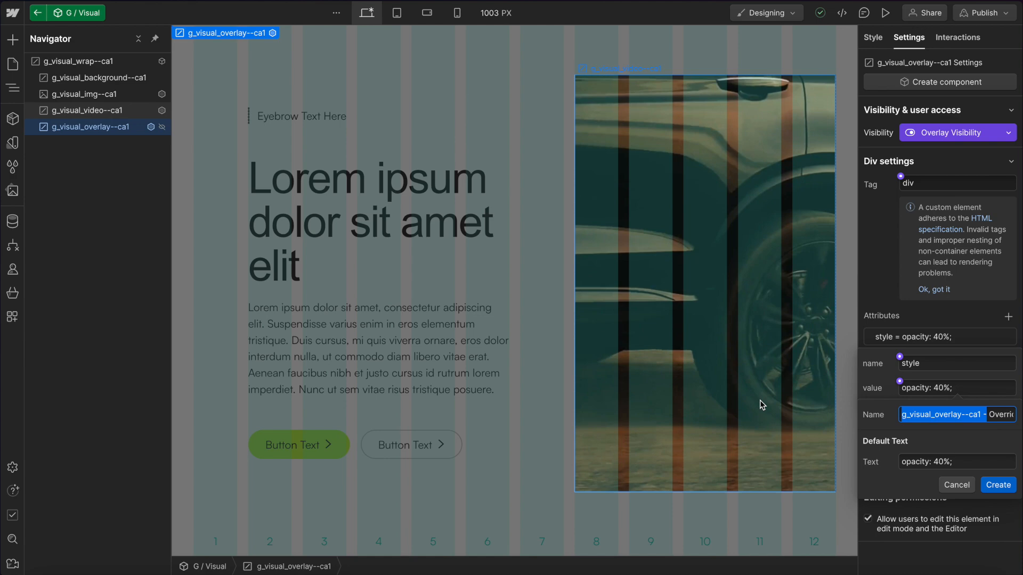
key("BackSpace")
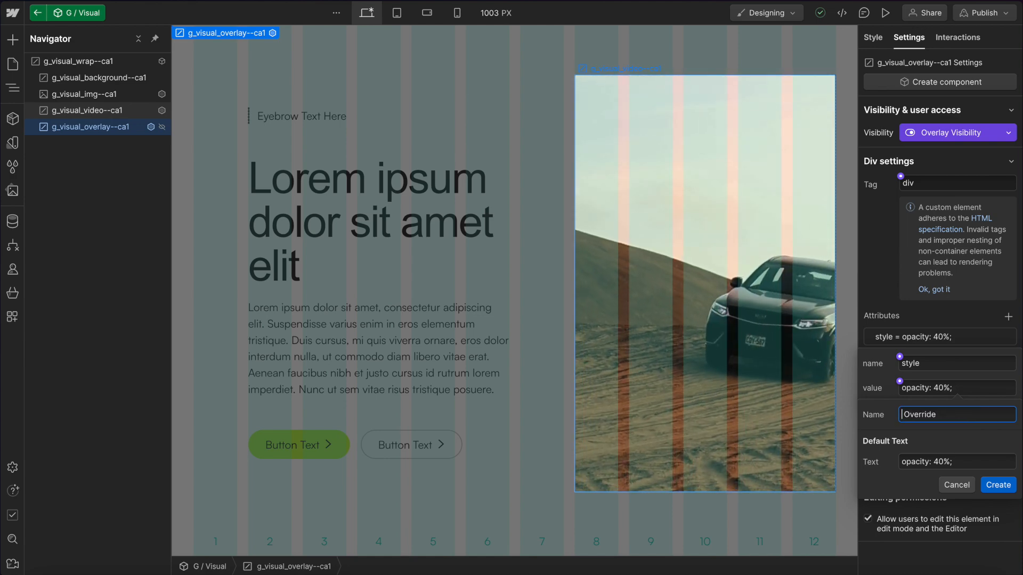
left_click_drag(954, 417, 759, 381)
type("Ov")
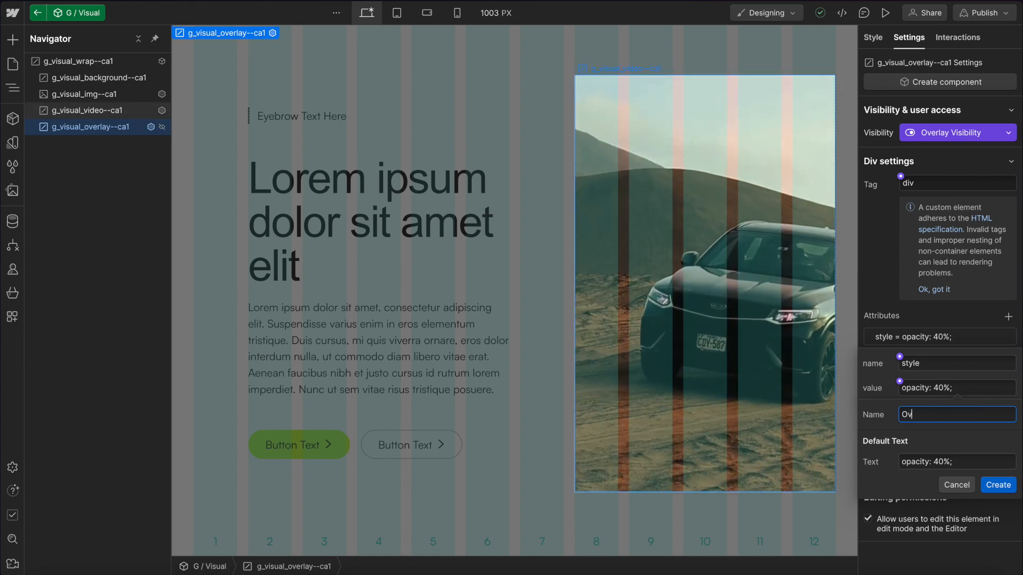
type("erlay Opacity")
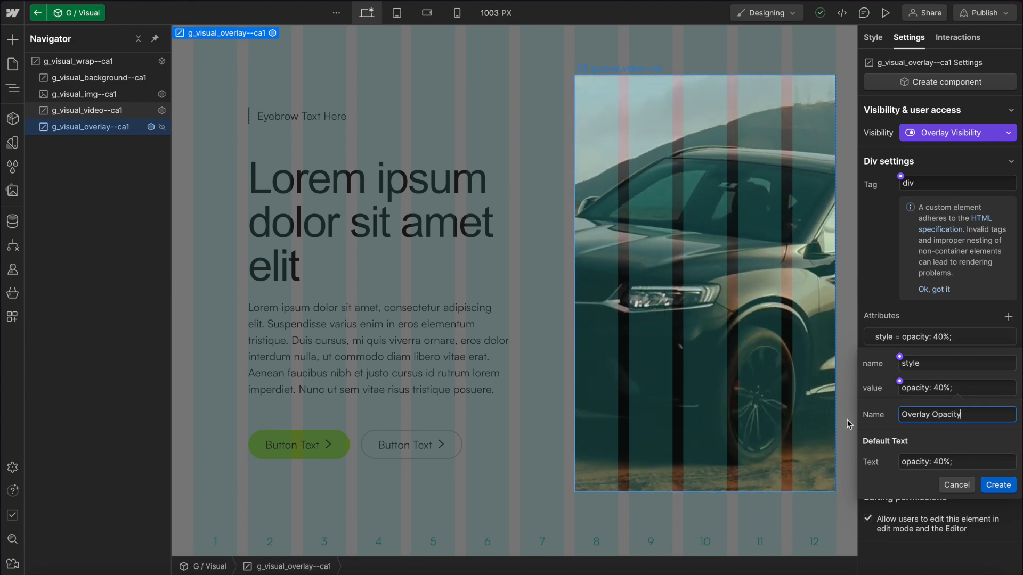
left_click(998, 484)
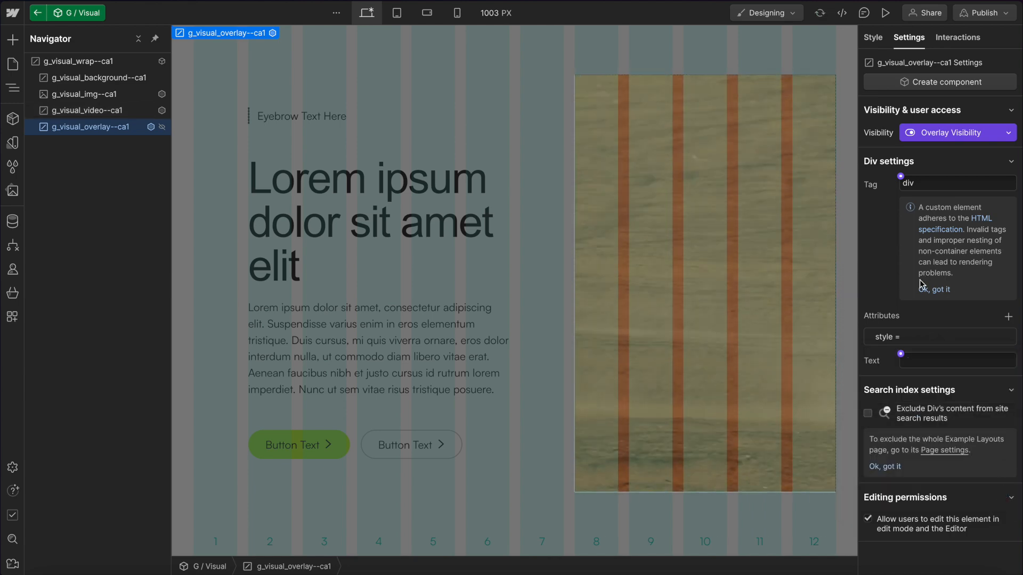
Hide the video element and connect its visibility to a new component property named Video Visibility.
left_click(107, 110)
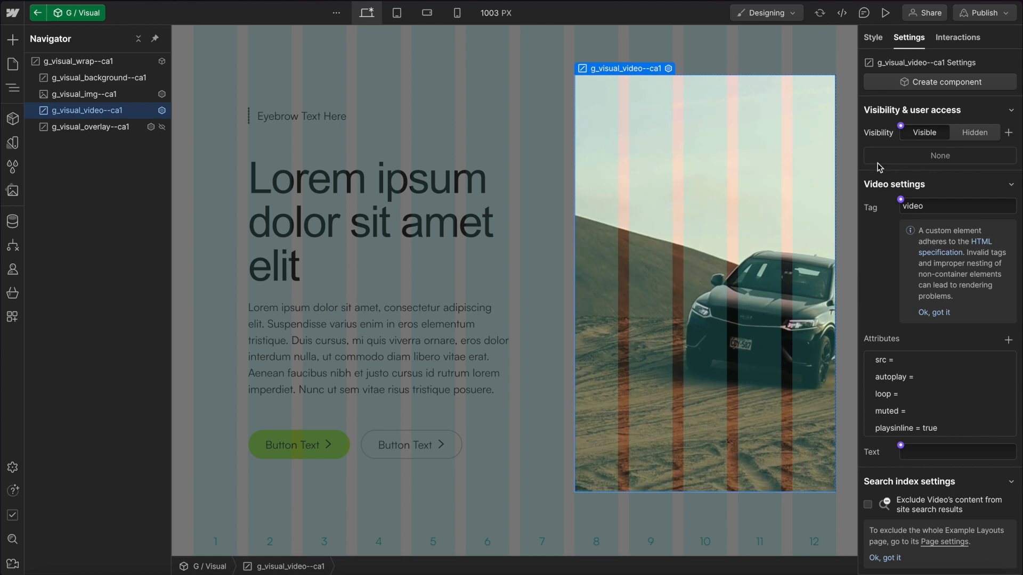
left_click(973, 140)
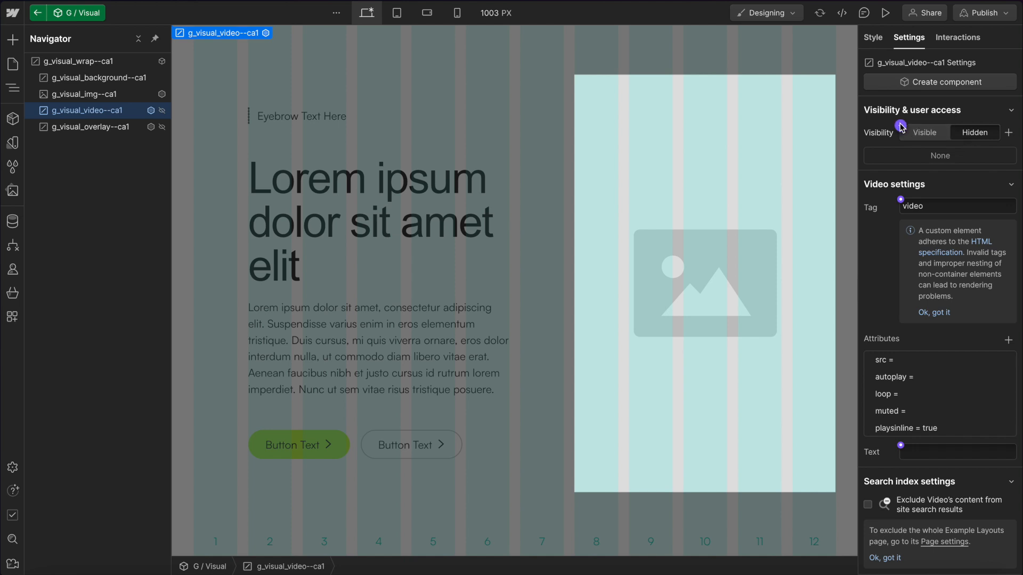
left_click(901, 127)
left_click(907, 150)
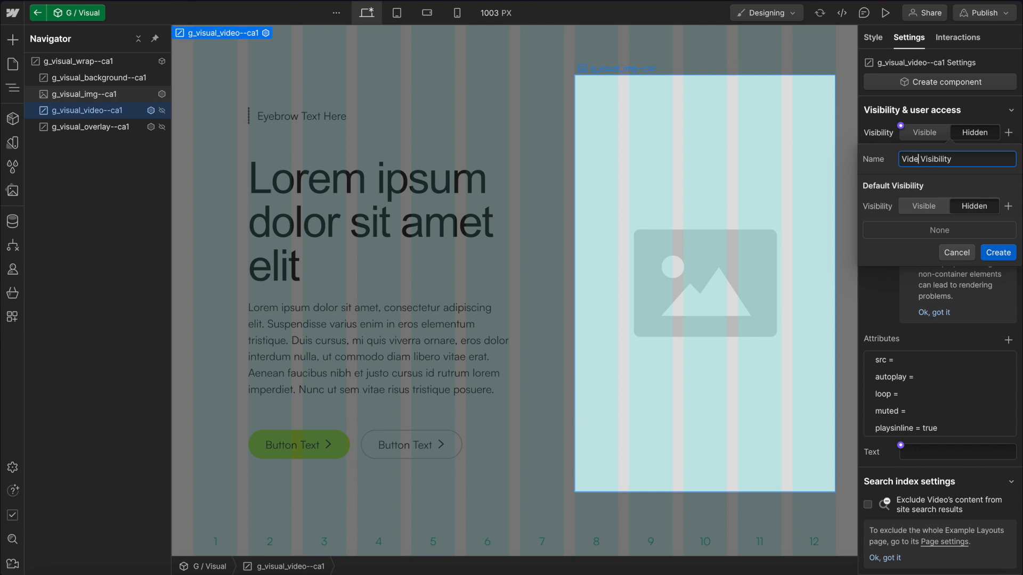
left_click(998, 252)
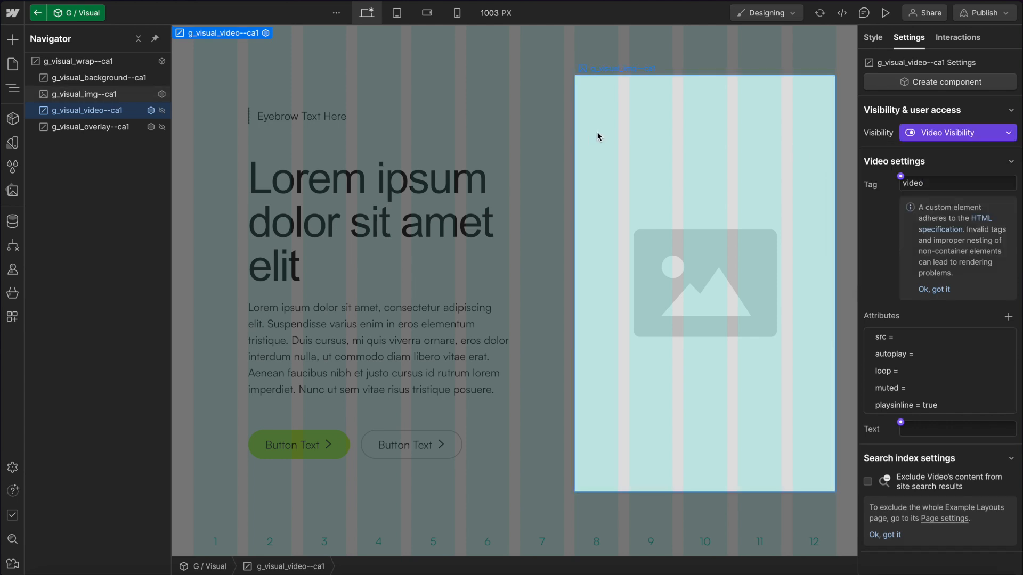
Open the component's properties and assign the Image File property to a new group named Image.
left_click(68, 62)
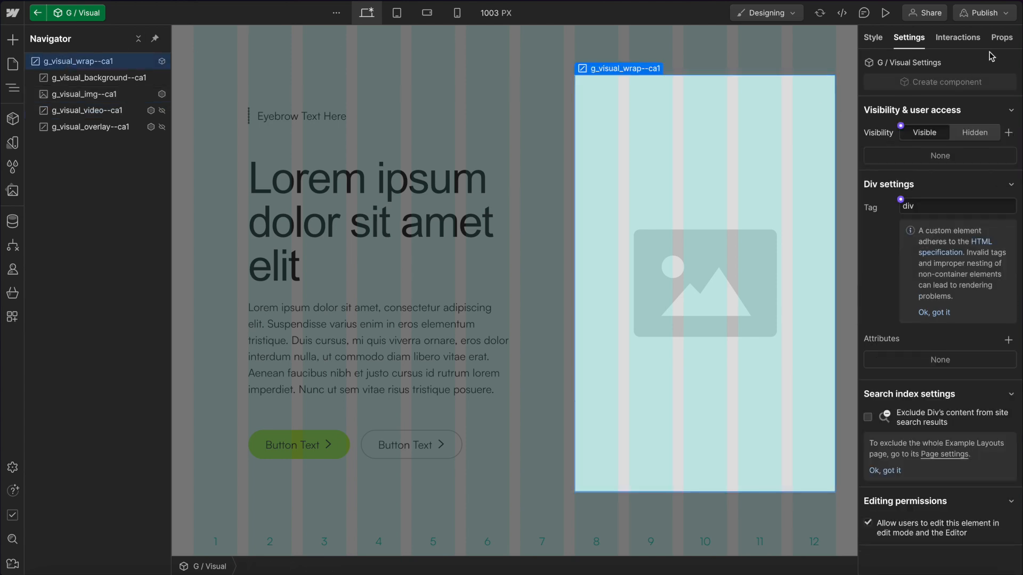
left_click(1000, 38)
left_click(941, 87)
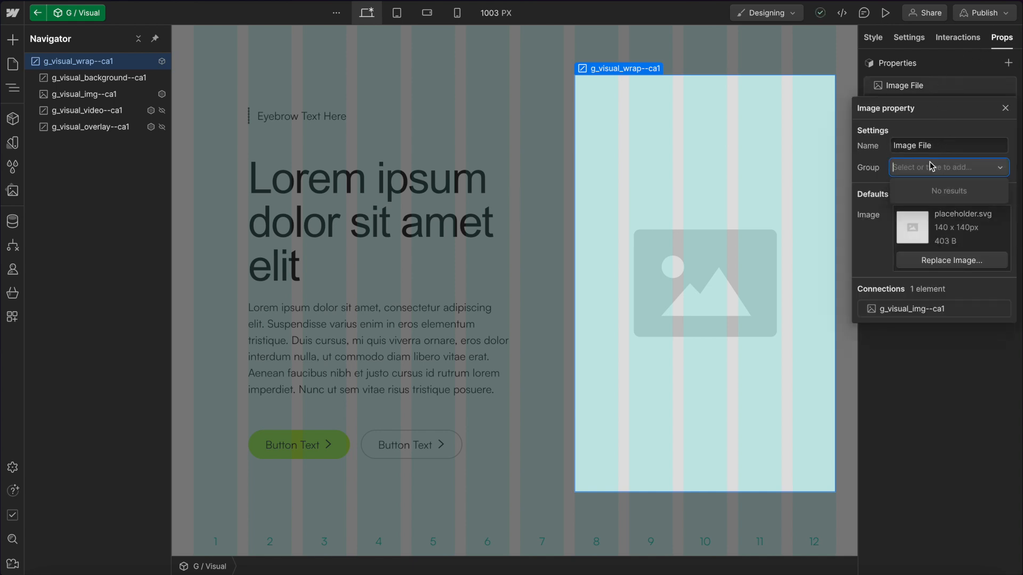
type("Image")
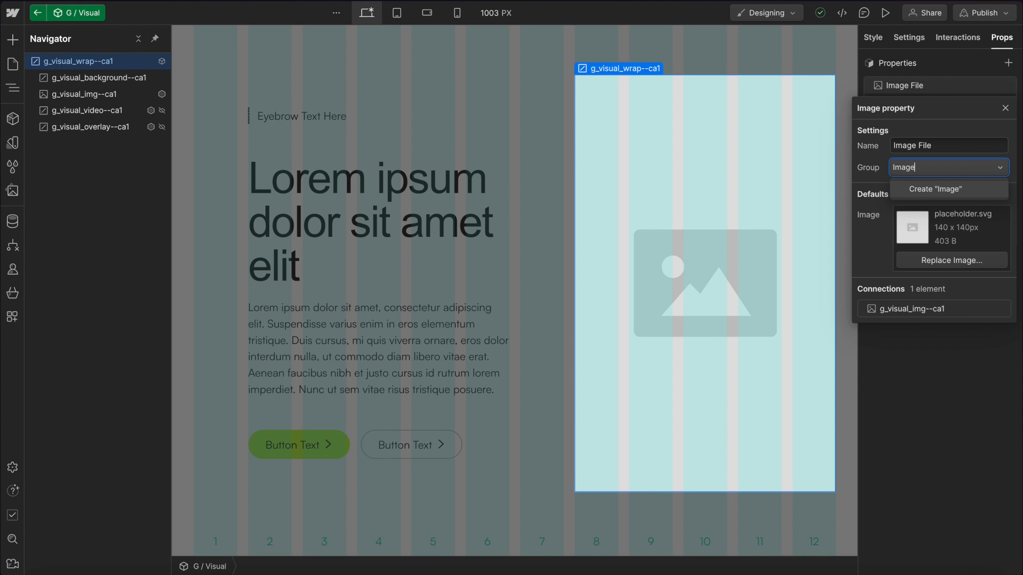
key("Return")
key("Escape")
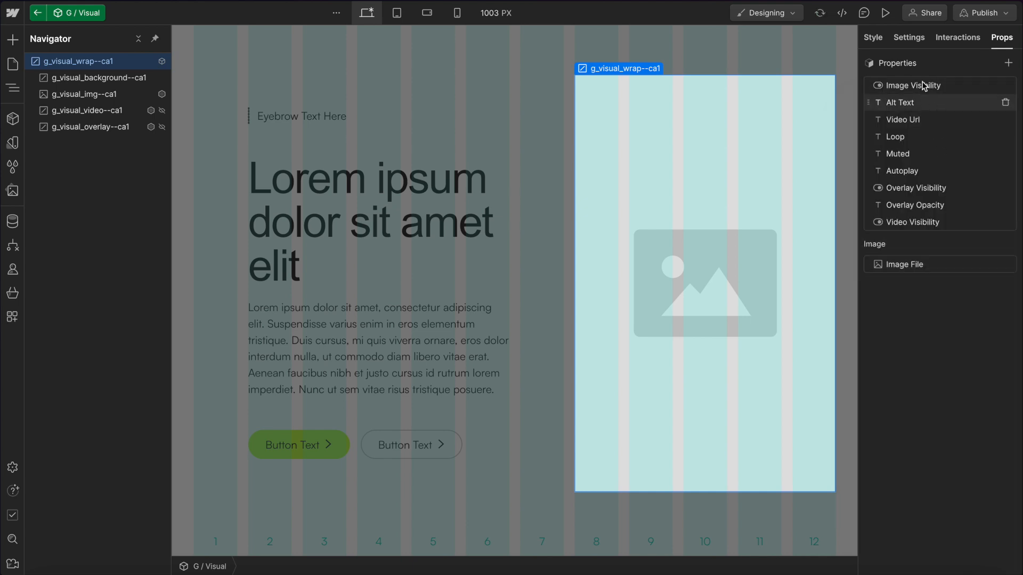
Move the Image Visibility and Alt Text properties into the Image group.
left_click(922, 84)
left_click(916, 168)
left_click(928, 192)
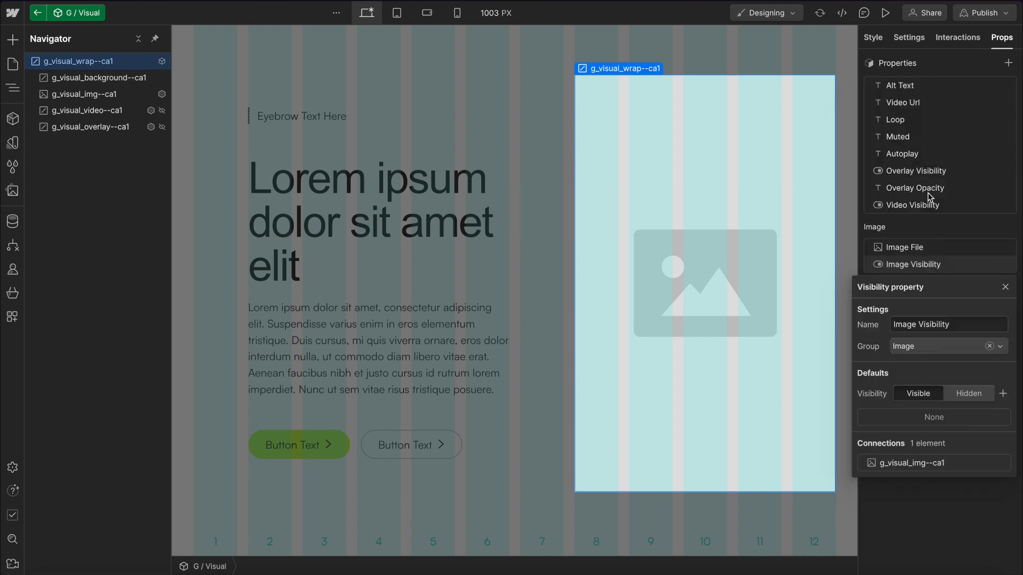
left_click(920, 85)
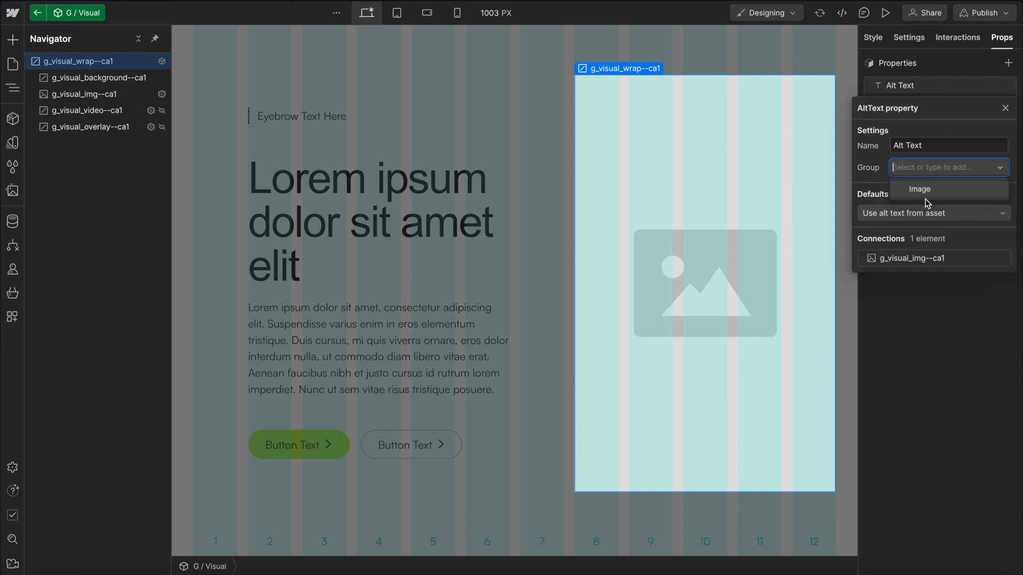
left_click(919, 189)
key("Escape")
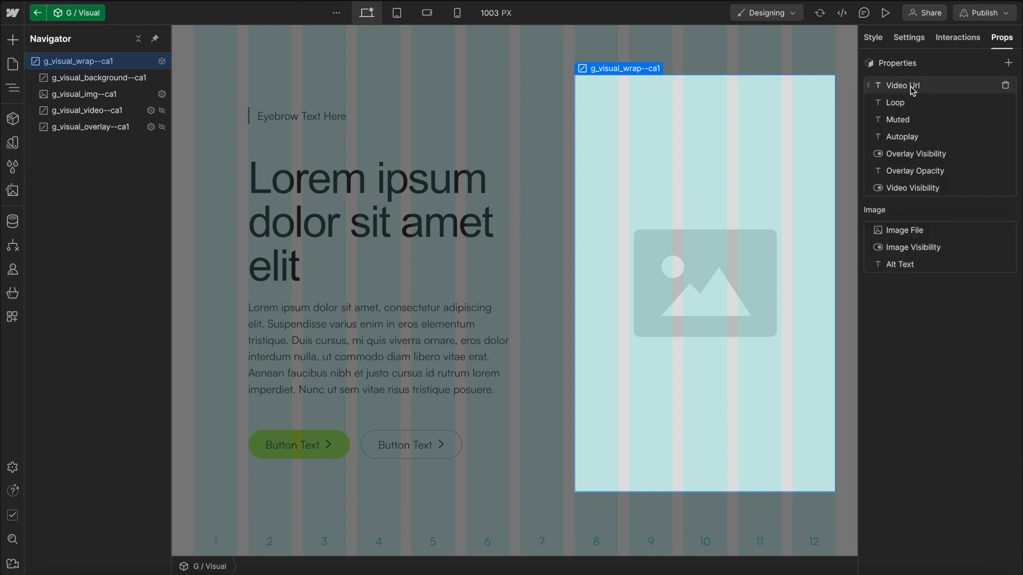
Assign the Video Url property to a new group named Video.
left_click(905, 83)
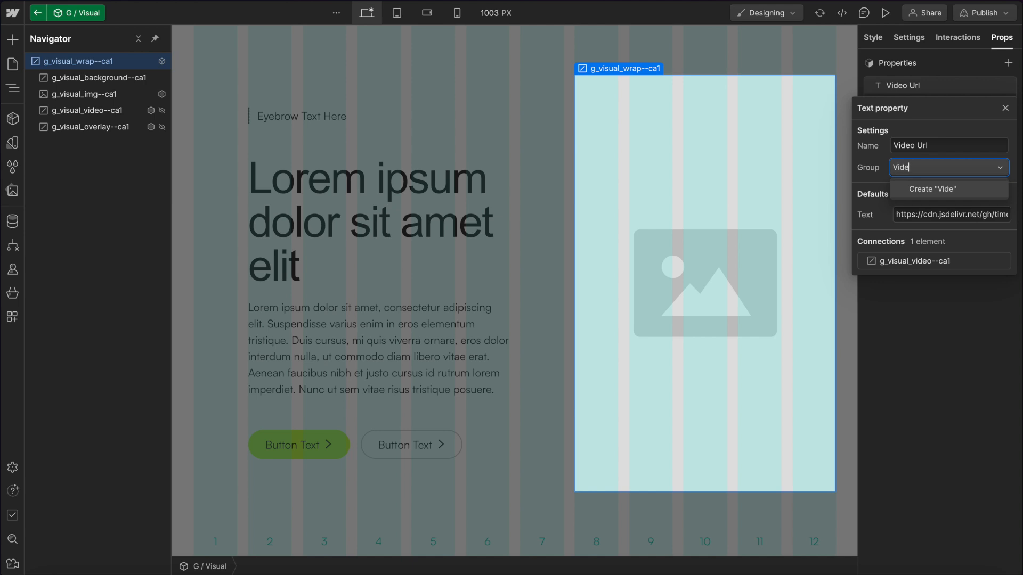
key("Return")
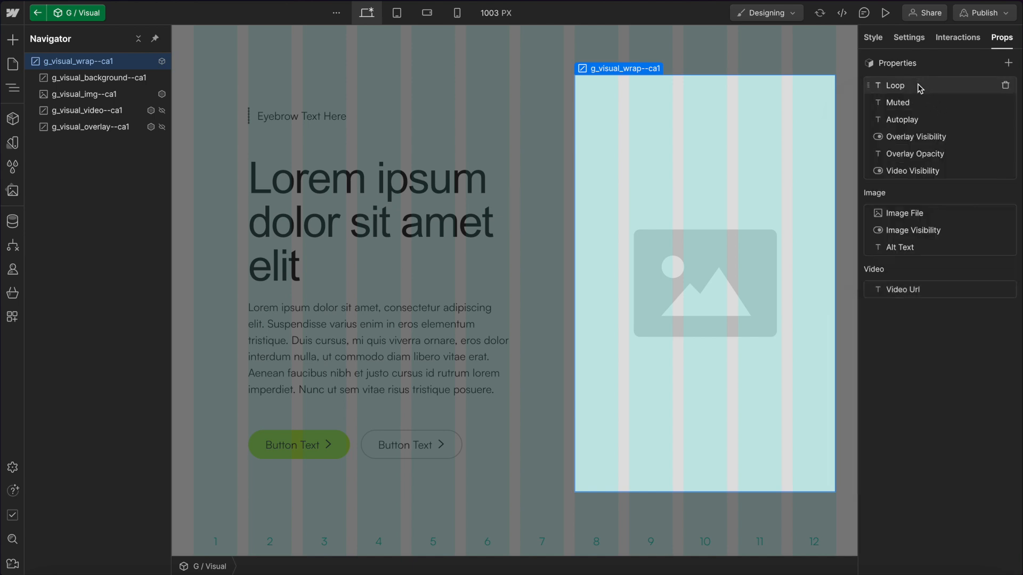
Move the Loop and Muted properties into the Video group.
left_click(921, 86)
left_click(915, 167)
left_click(918, 207)
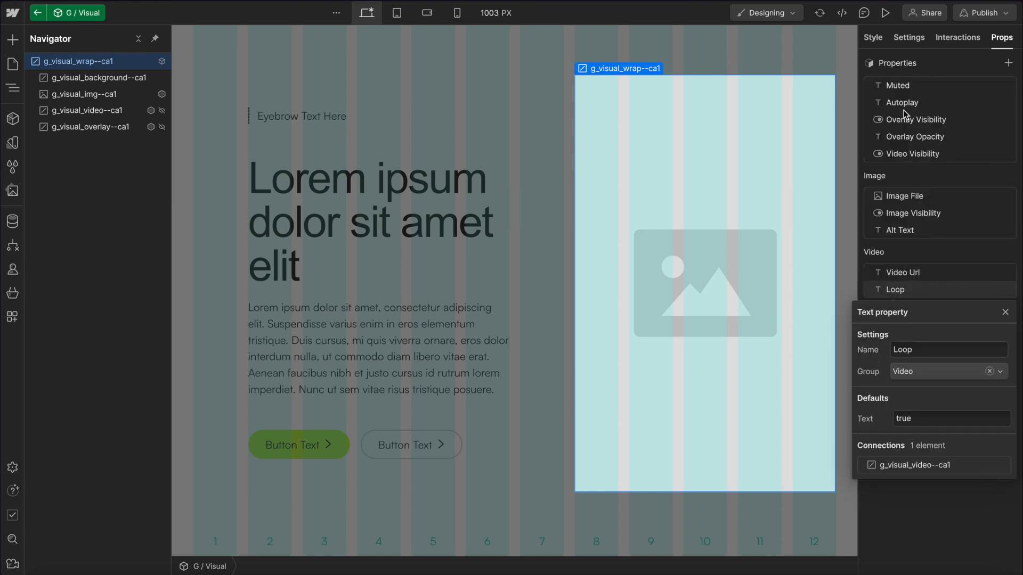
left_click(914, 86)
left_click(926, 169)
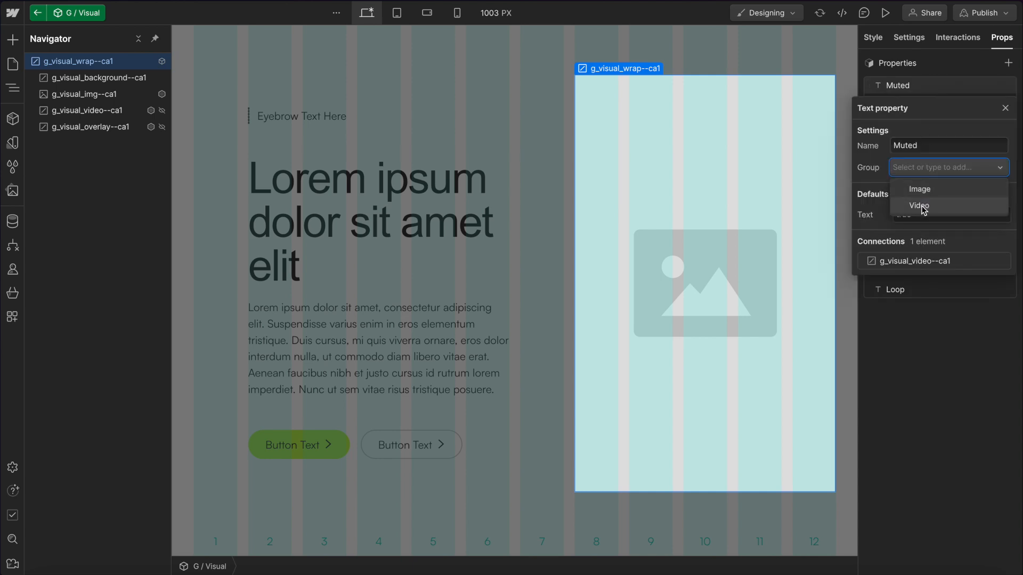
left_click(920, 205)
Move the Autoplay property into the Video group.
left_click(920, 84)
left_click(915, 167)
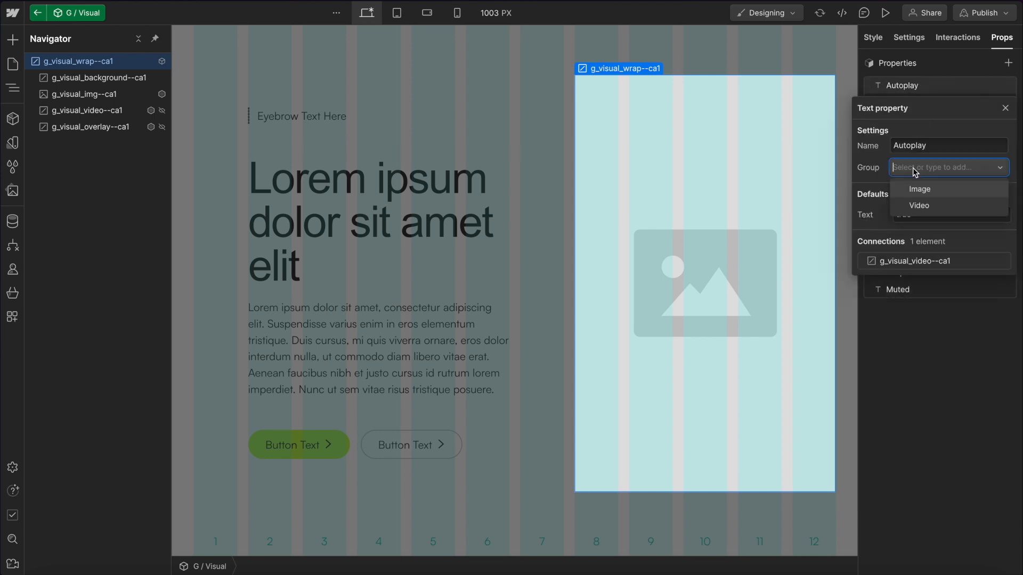
left_click(919, 206)
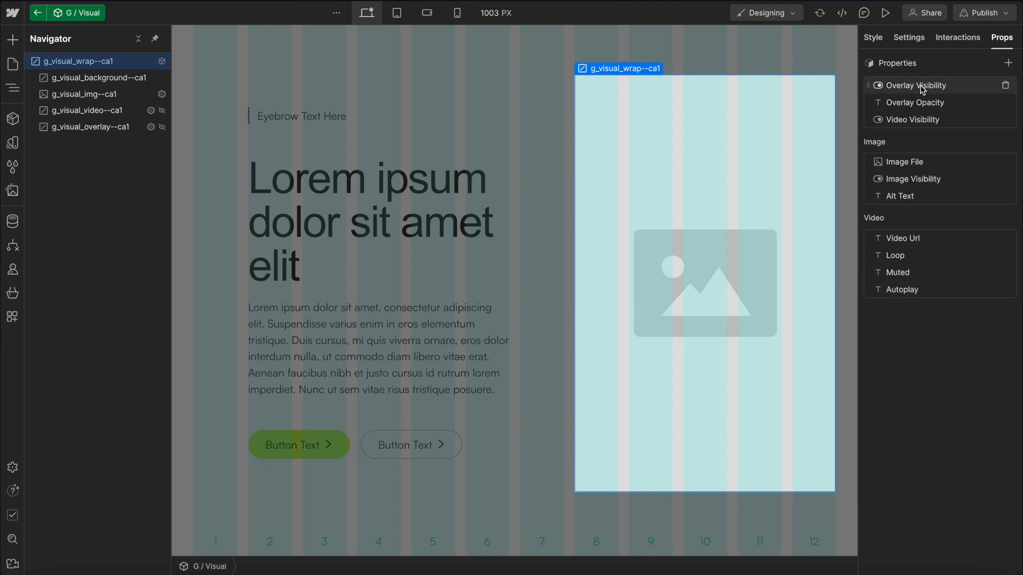
Assign the Overlay Visibility property to a new group named Over.
left_click(919, 85)
left_click(915, 169)
type("Over")
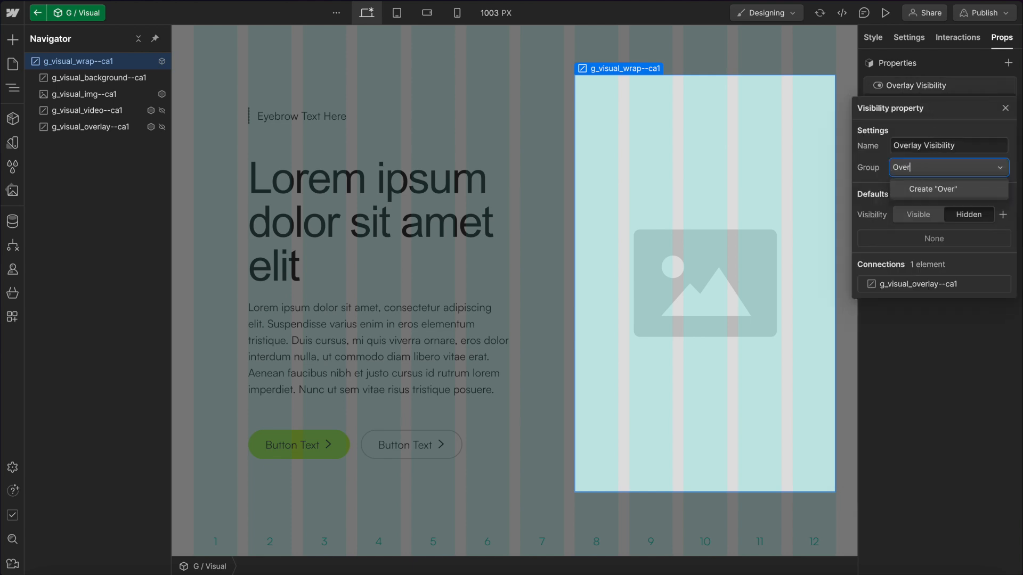
key("Return")
Move the Overlay Opacity property into the Overlay group.
left_click(916, 89)
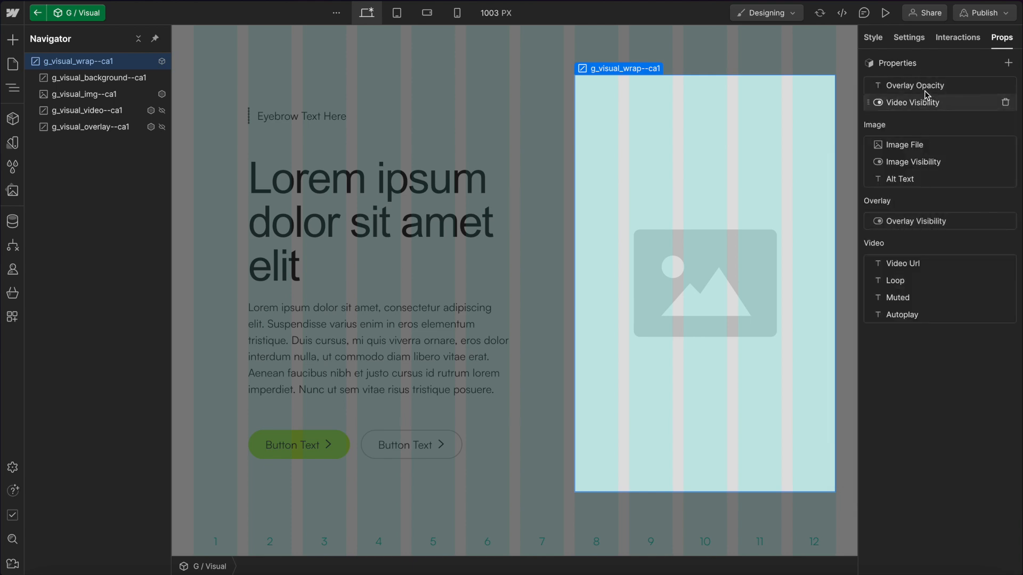
left_click(916, 89)
left_click(926, 169)
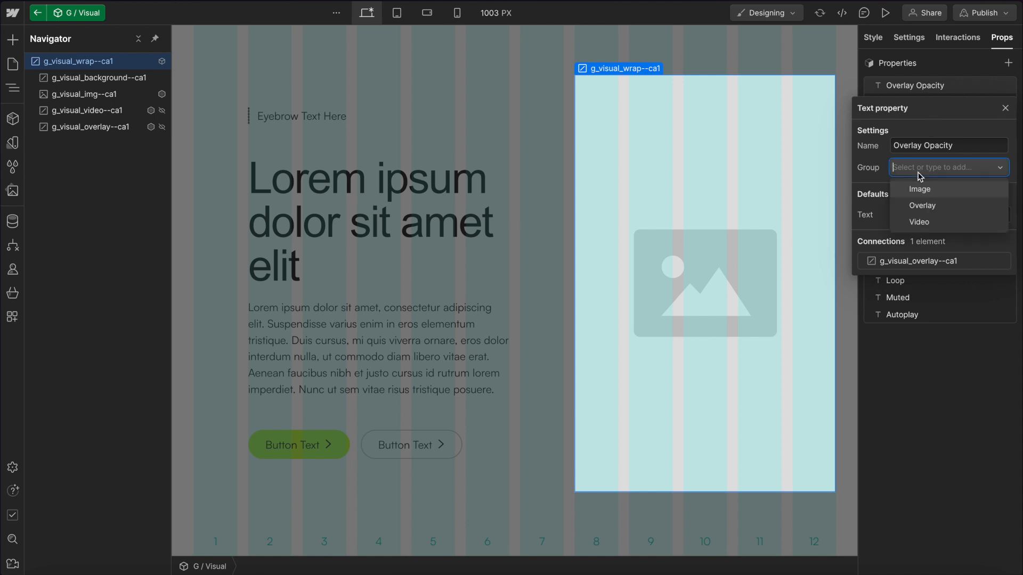
left_click(936, 211)
Move the Video Visibility property into the Video group.
left_click(915, 86)
left_click(916, 86)
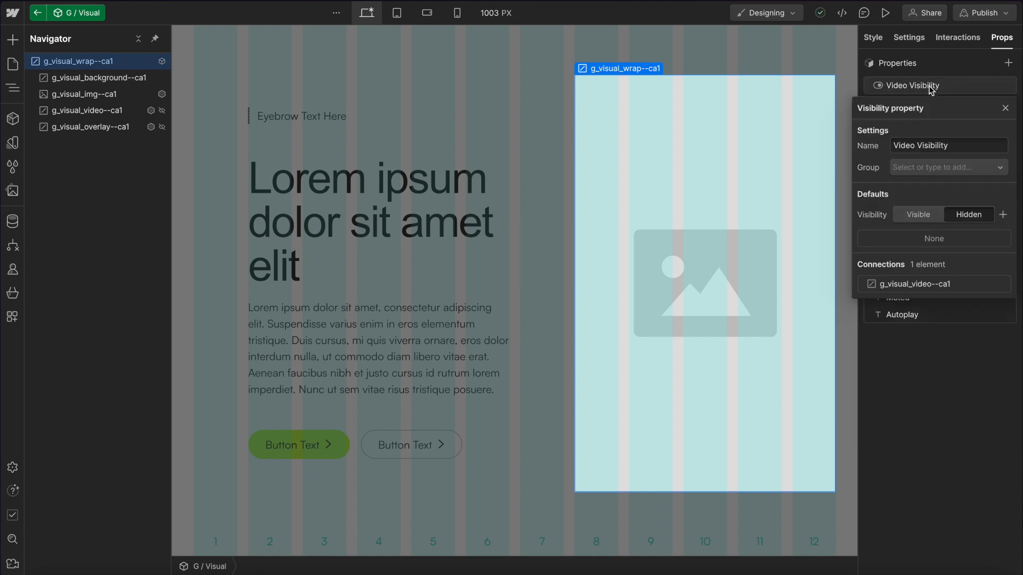
left_click(916, 163)
left_click(934, 222)
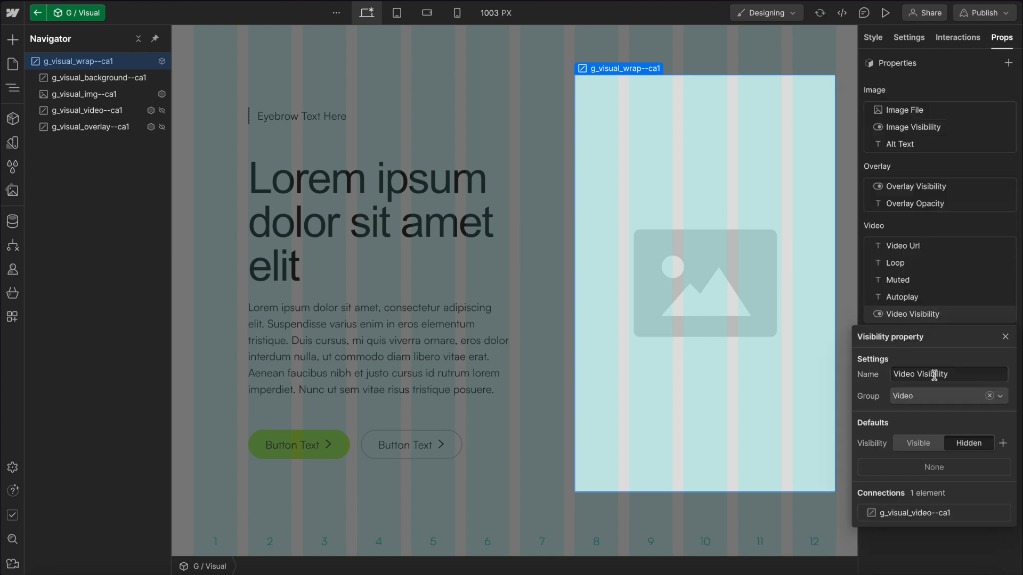
Reorder the groups so Video sits above Overlay, and place Video Visibility directly below Video Url.
left_click(916, 96)
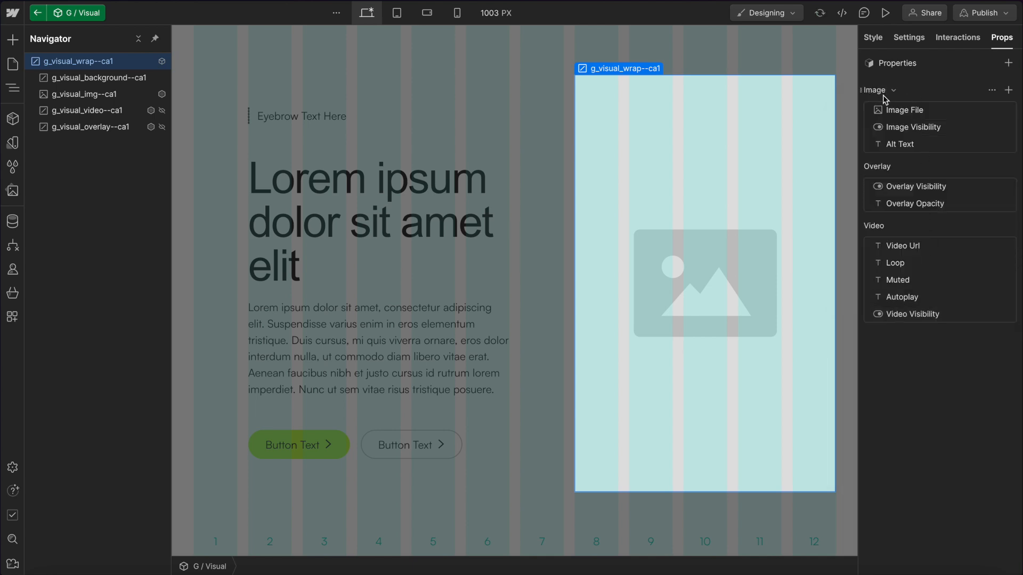
left_click_drag(861, 227, 885, 161)
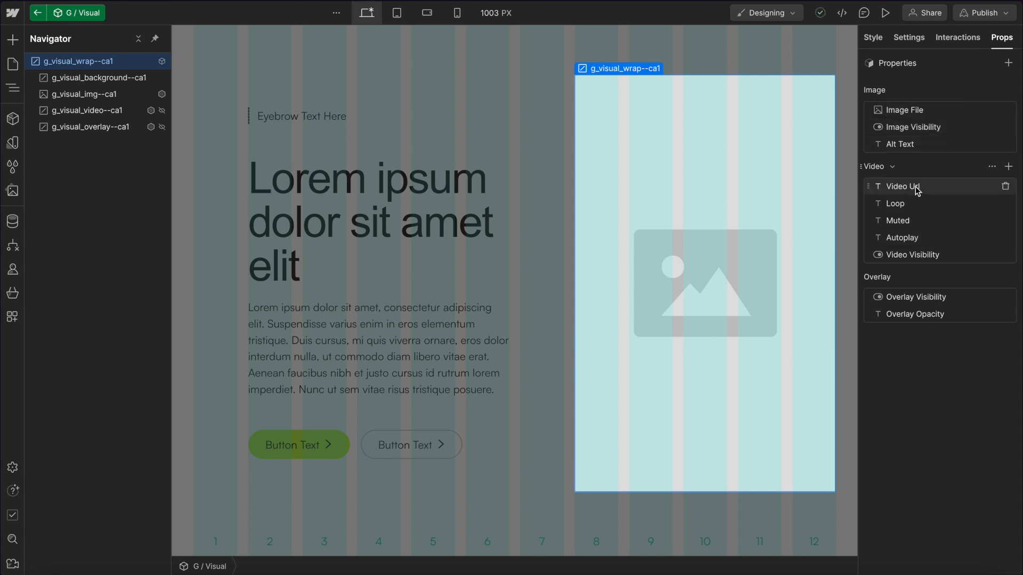
left_click_drag(874, 259, 888, 201)
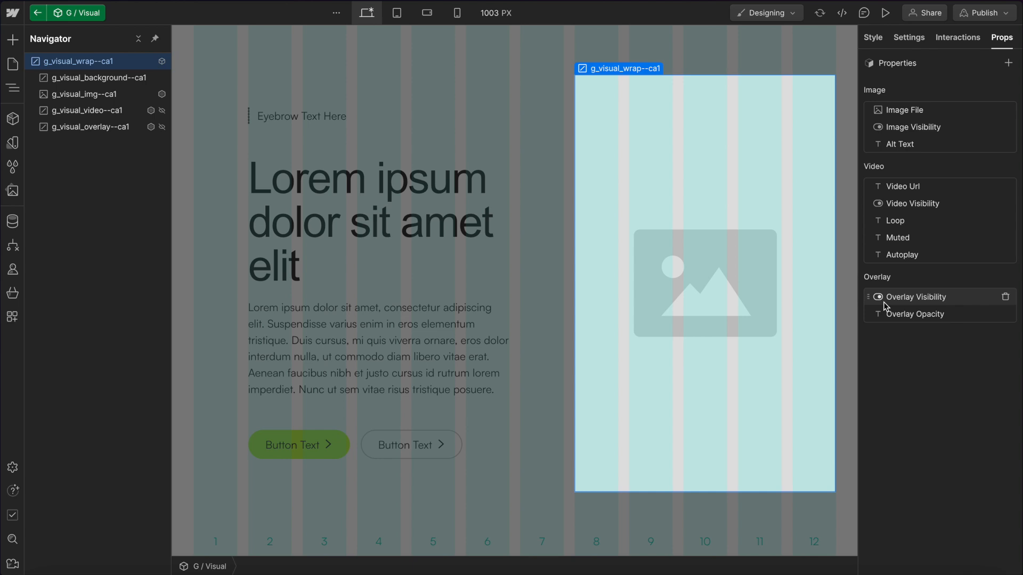
Back on the layout, replace the G / Visual instance's image file with lumos-v2-beta.jpg.
left_click(39, 12)
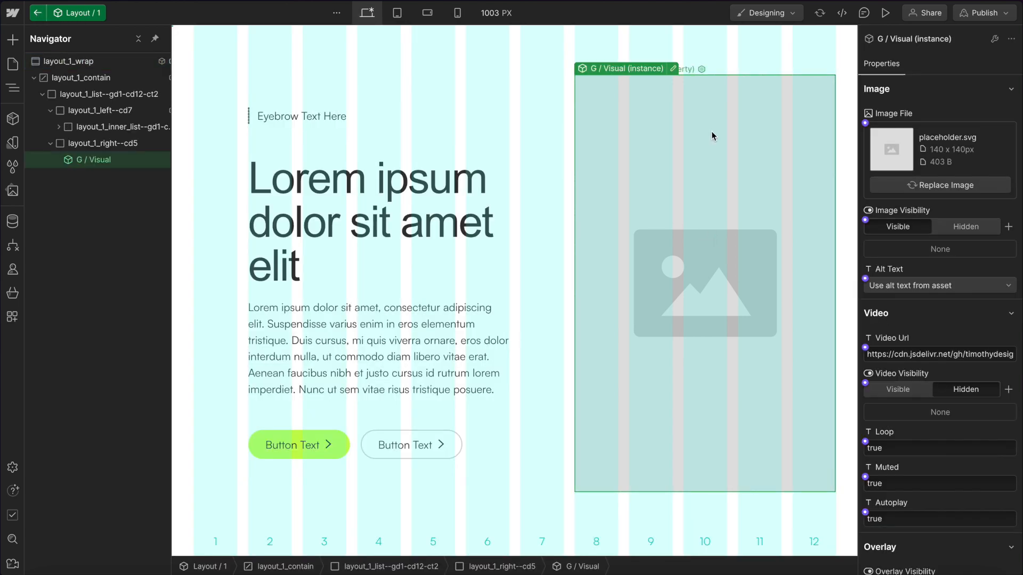
left_click(936, 187)
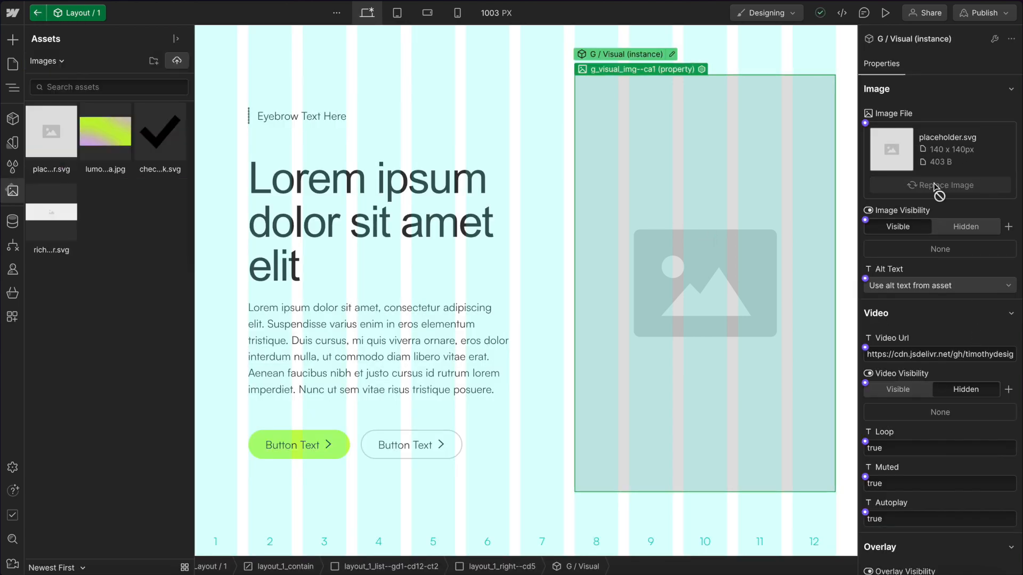
left_click(127, 144)
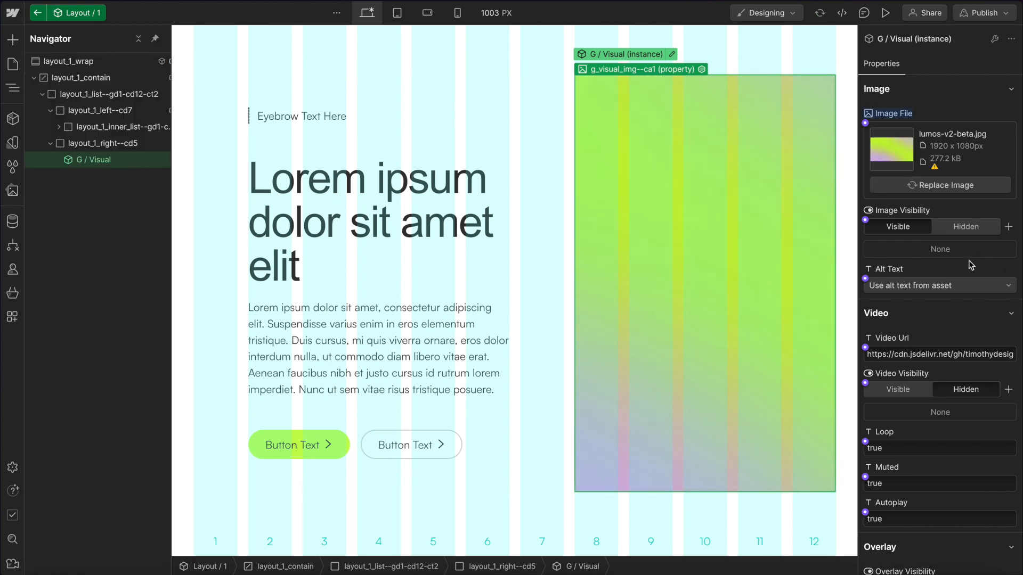
On the instance, set Image Visibility to Hidden and Video Visibility to Visible.
left_click(976, 228)
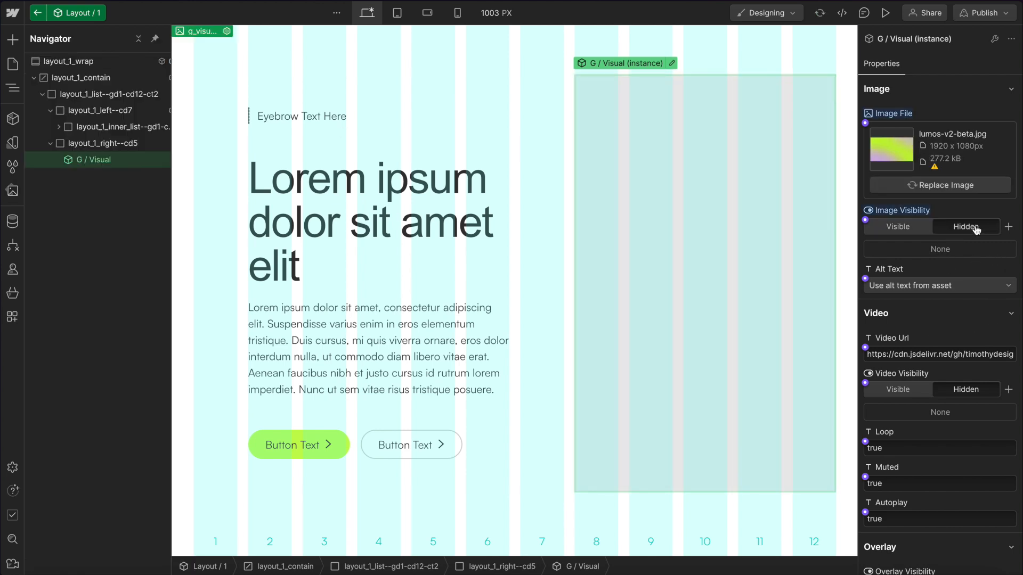
left_click(904, 229)
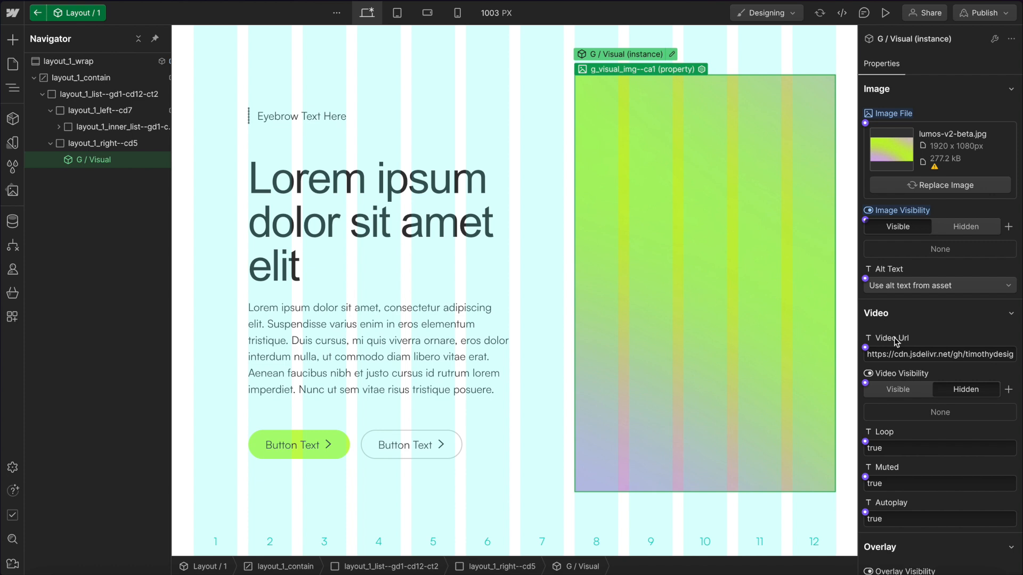
left_click(959, 239)
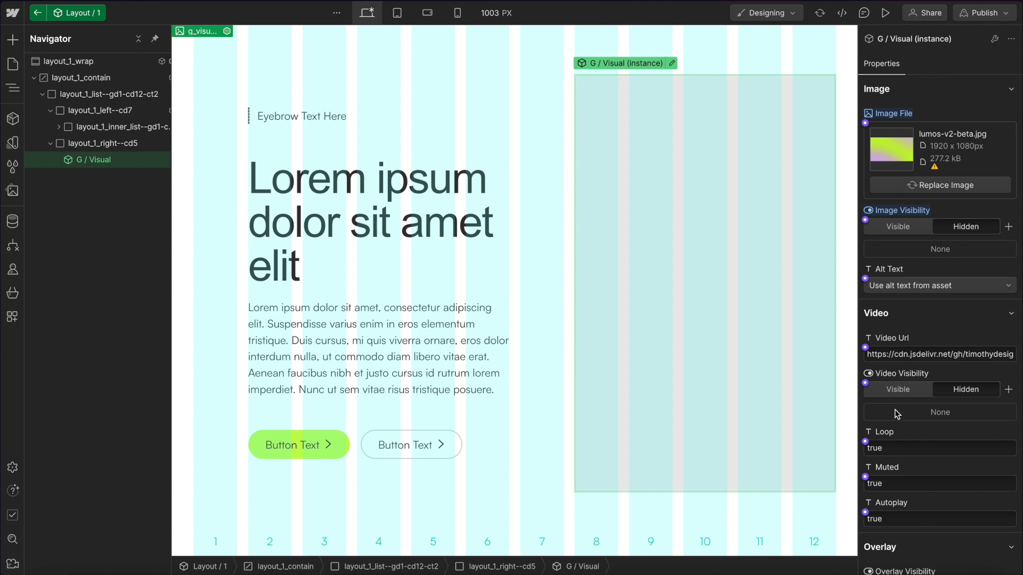
left_click(904, 389)
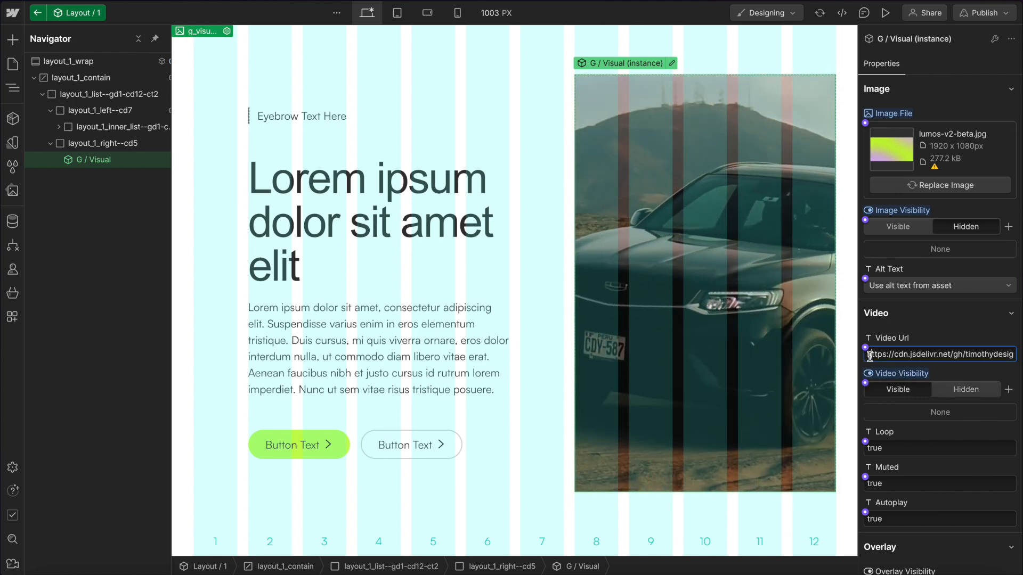
Inspect the instance's Video Url field and the Alt Text options.
left_click(937, 355)
left_click(951, 316)
left_click(950, 316)
left_click(904, 286)
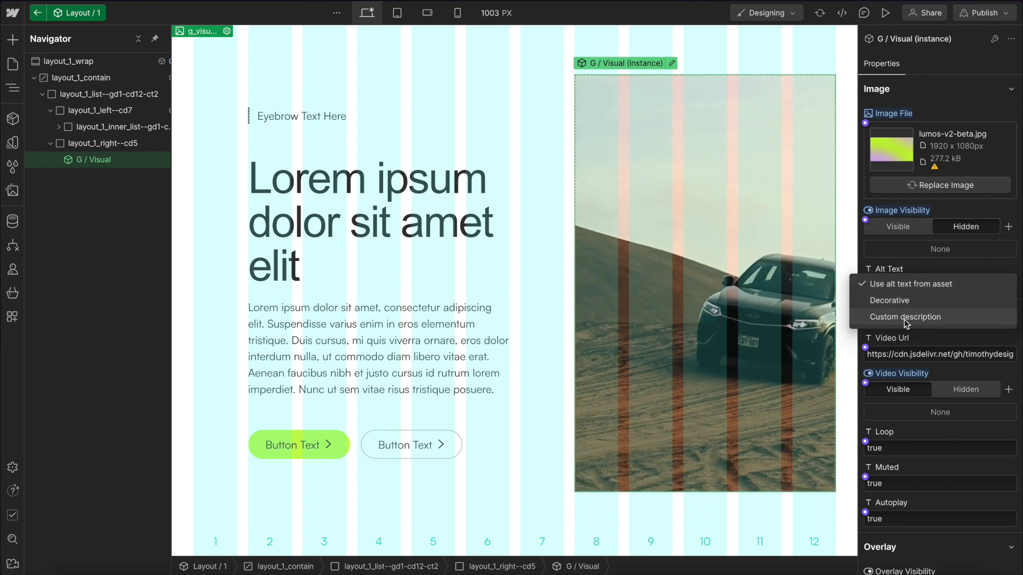
left_click(951, 327)
scroll(950, 327, "down", 2)
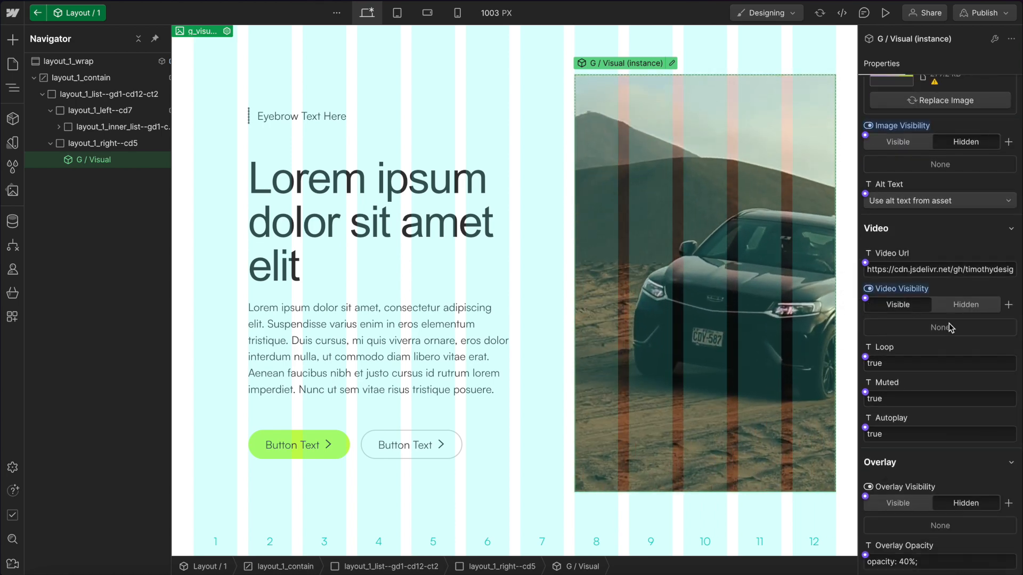
Set the instance's Overlay Visibility to Visible.
left_click_drag(908, 366, 861, 366)
left_click(891, 400)
left_click(904, 446)
left_click(899, 504)
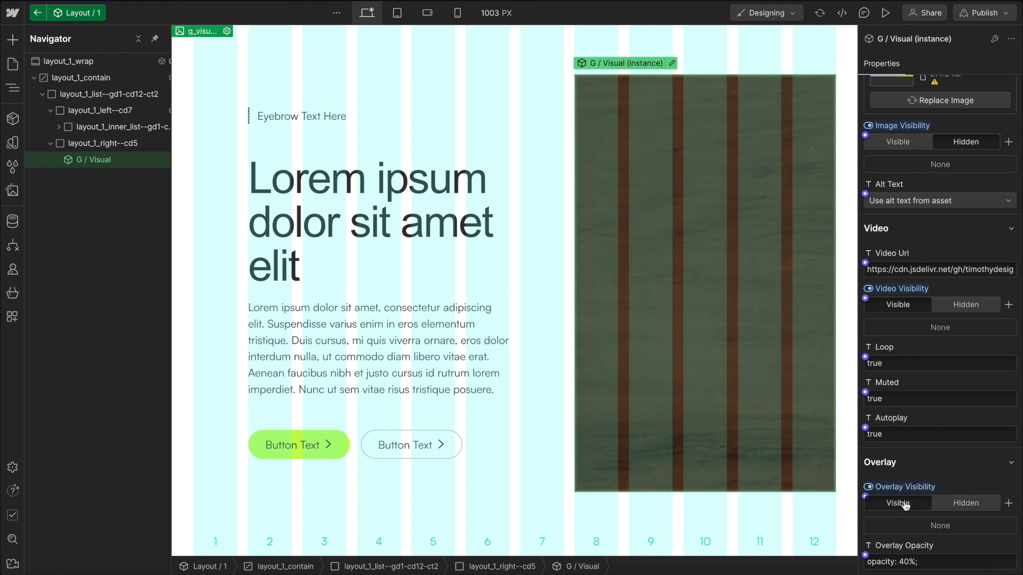
Edit the Overlay Opacity value, entering 9, and leave the field.
left_click(900, 561)
key("BackSpace")
type("9")
key("Escape")
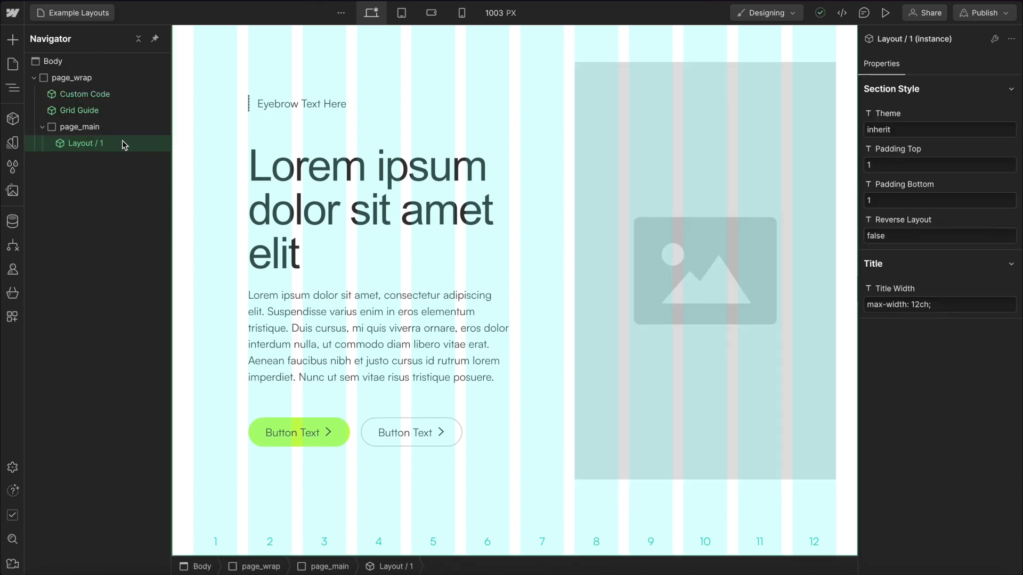
Add a Section element below the Layout / 1 instance in page_main.
key("ctrl+e")
type("se")
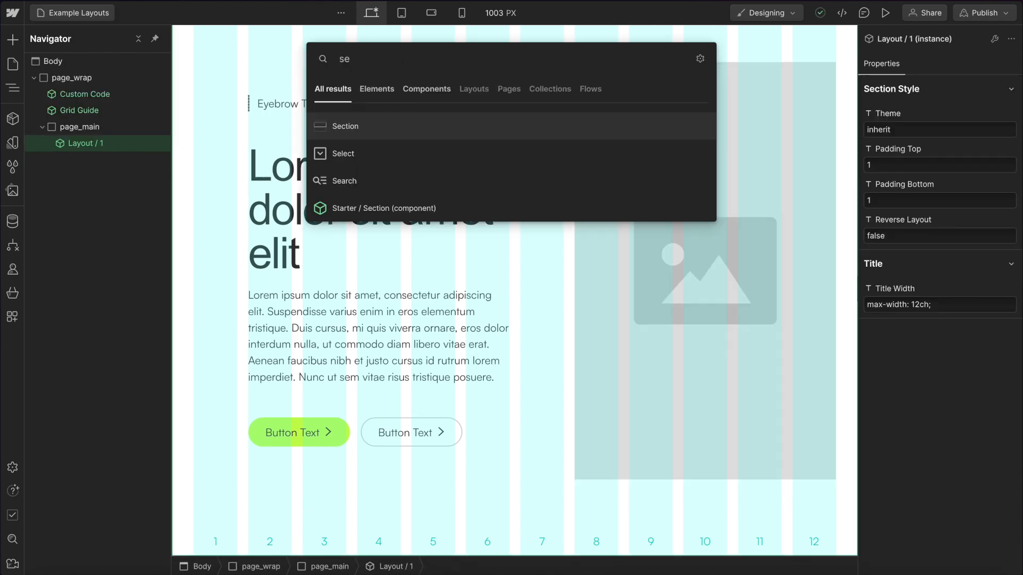
key("Return")
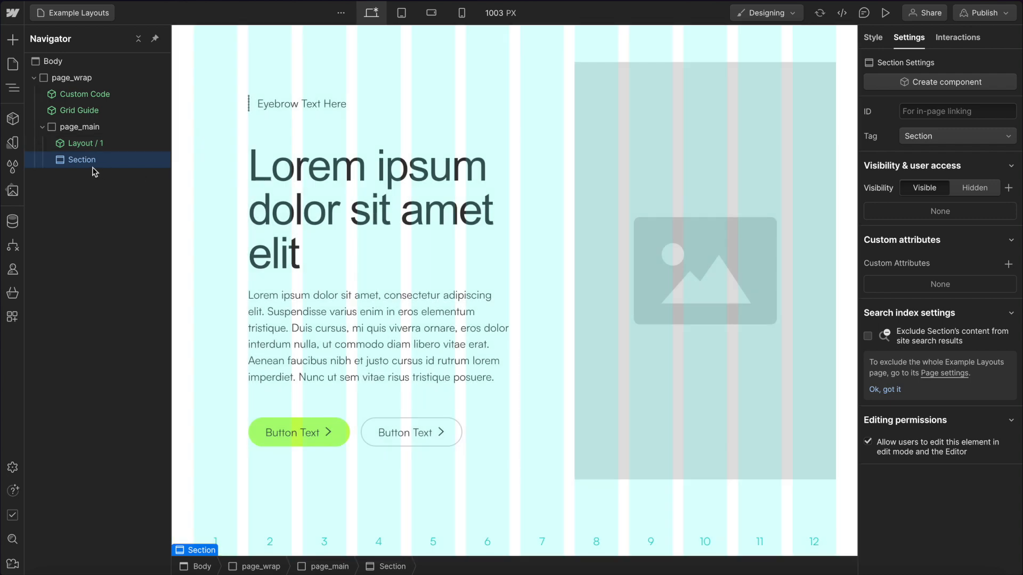
left_click(903, 111)
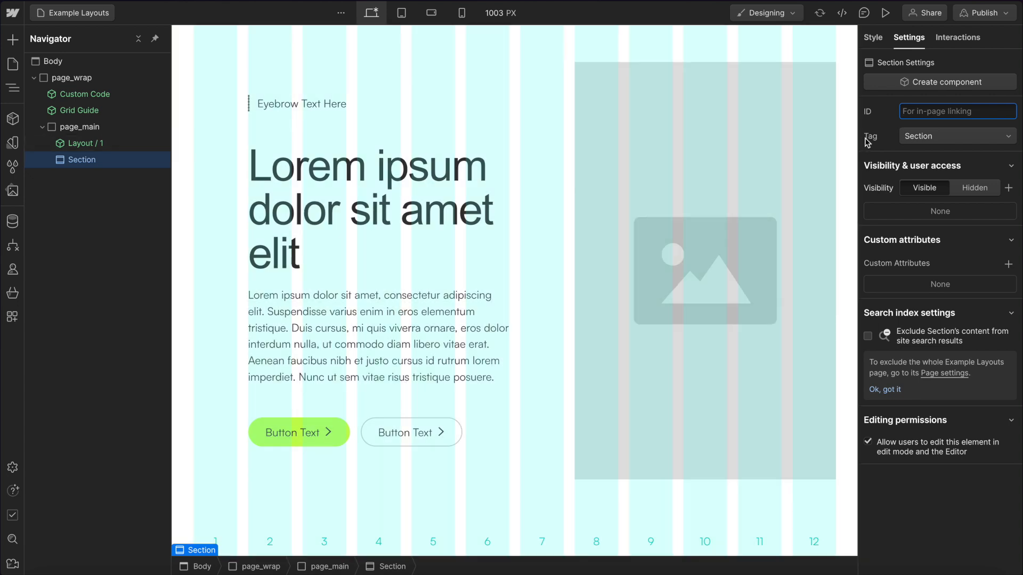
left_click(878, 122)
left_click(872, 38)
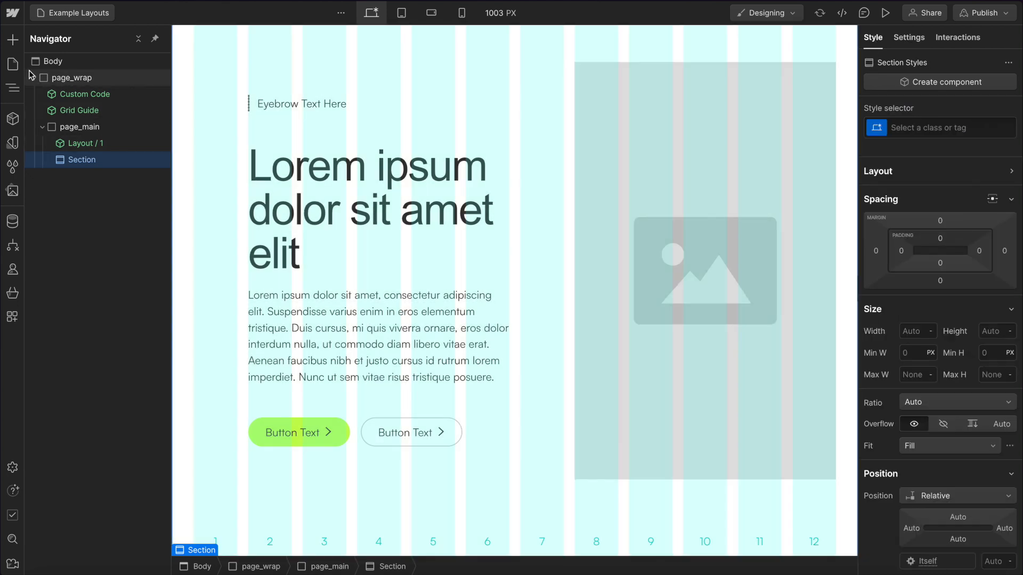
left_click(12, 64)
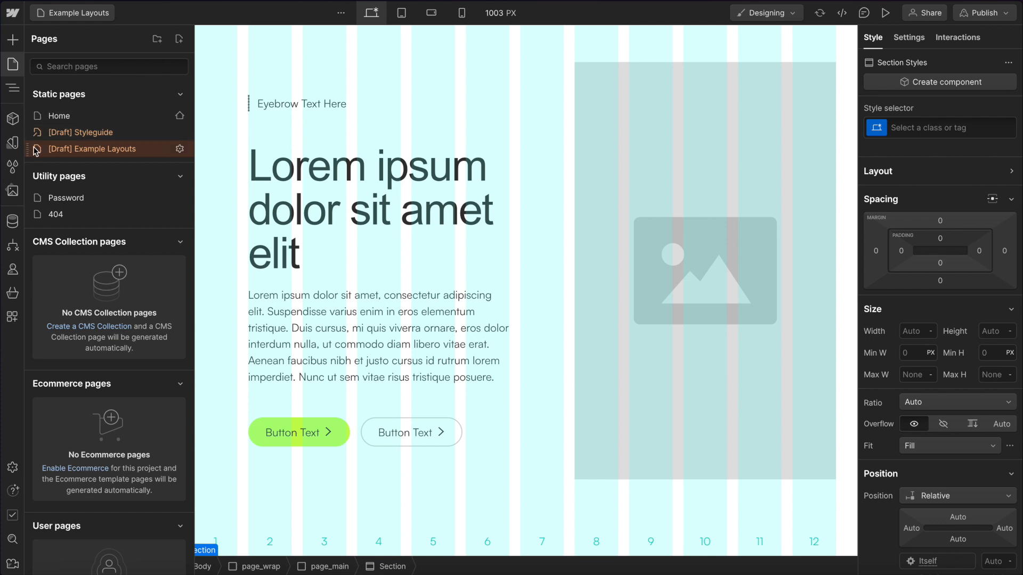
left_click(12, 87)
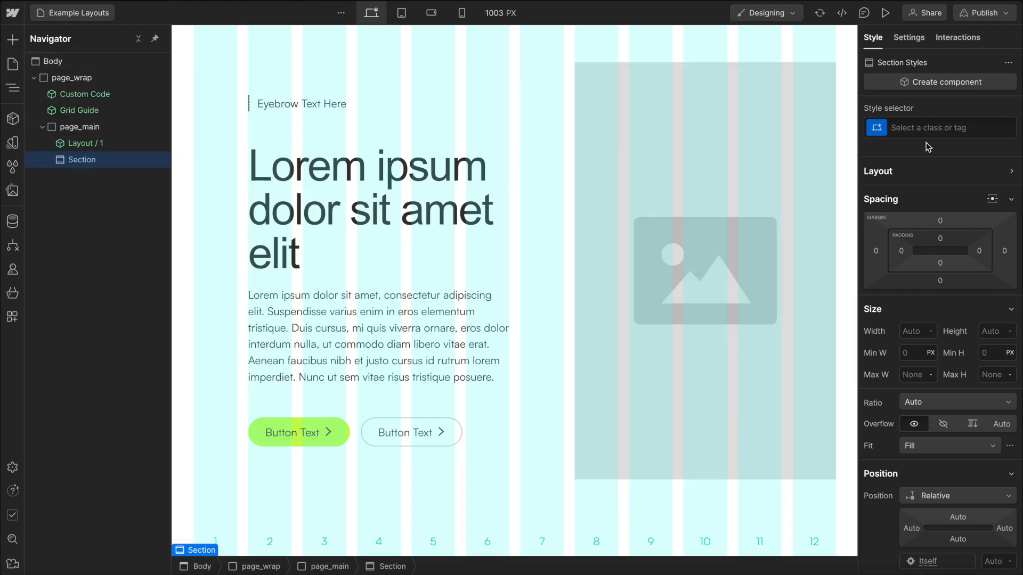
Give the new section the class layout_2_wrap.
left_click(919, 127)
type("k")
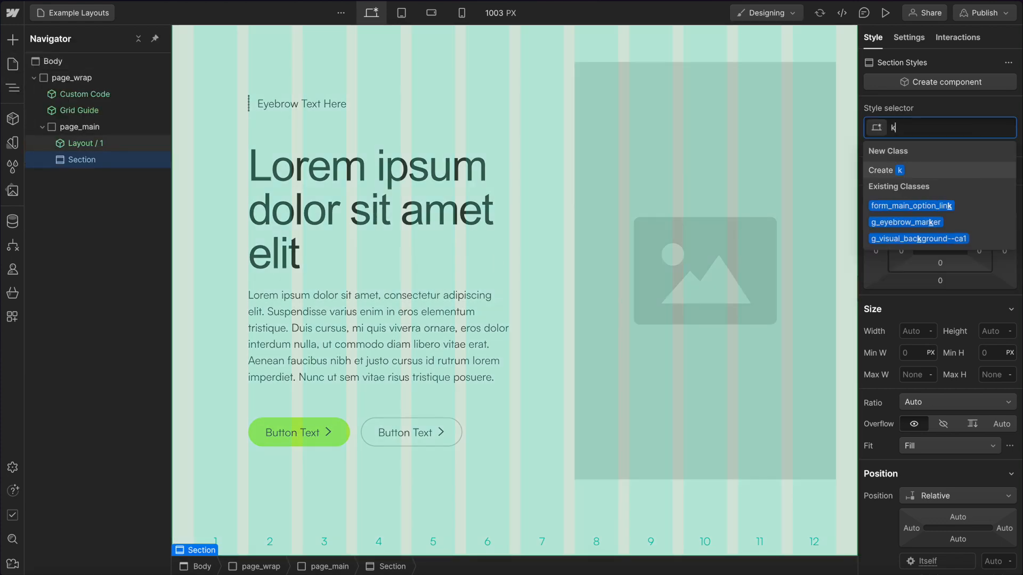
key("BackSpace")
type("layout_2_wrap")
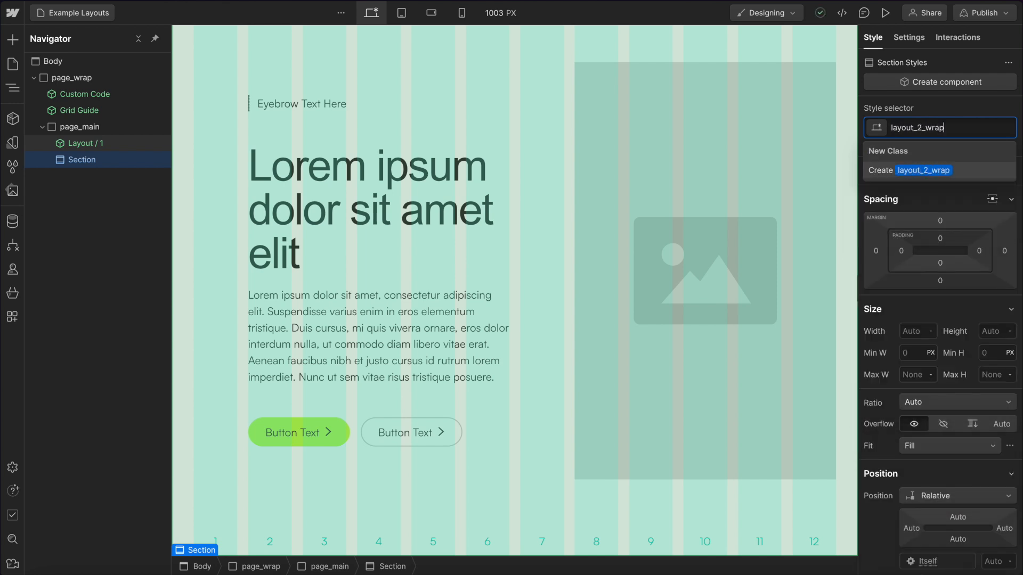
key("Return")
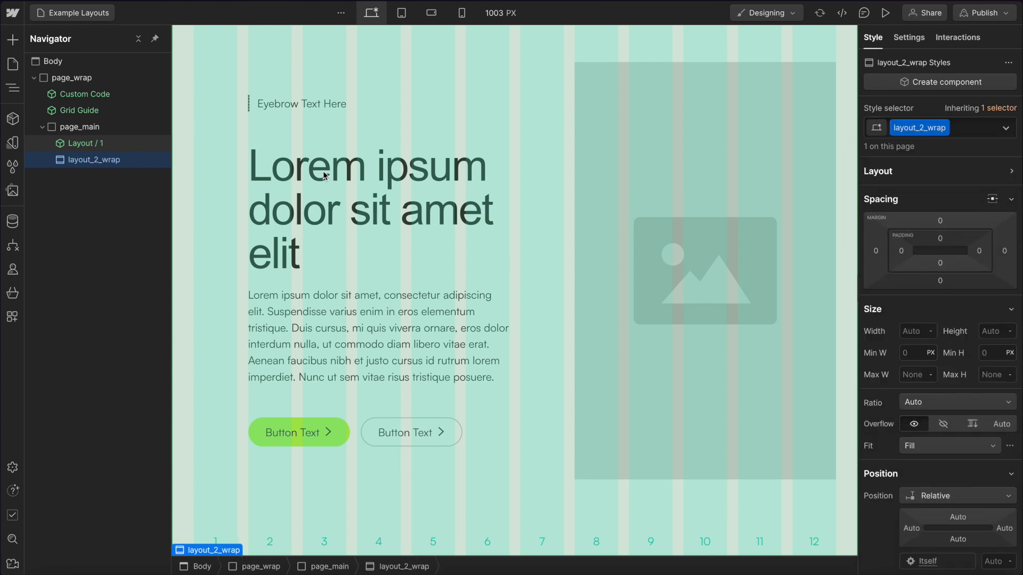
Add a Div inside layout_2_wrap and give it the class layout_2_contain.
key("ctrl+k")
type("cu")
key("Return")
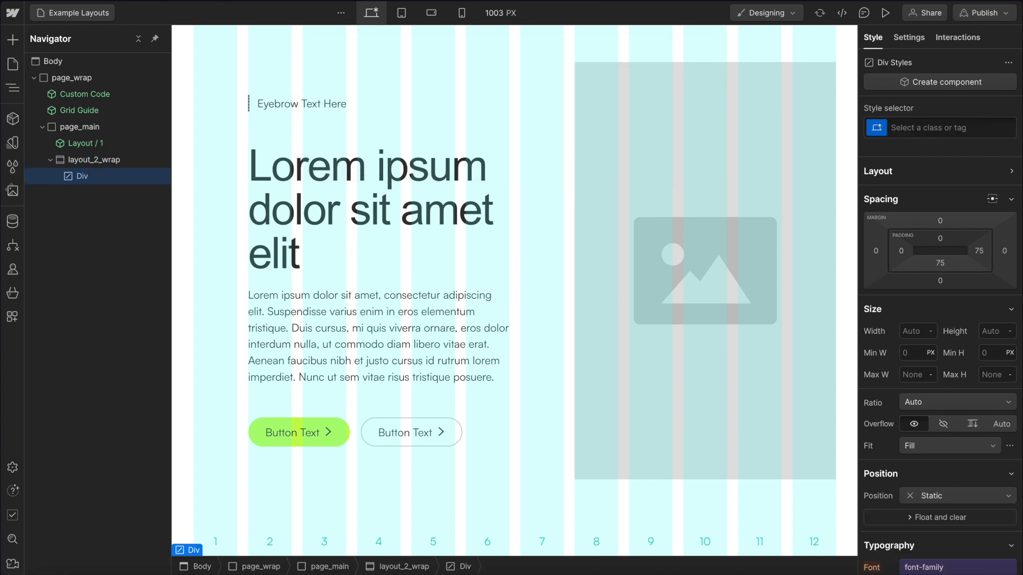
key("ctrl+Return")
type("layout_2_contain")
key("Return")
Add the existing container class as a combo class on layout_2_contain.
type("con")
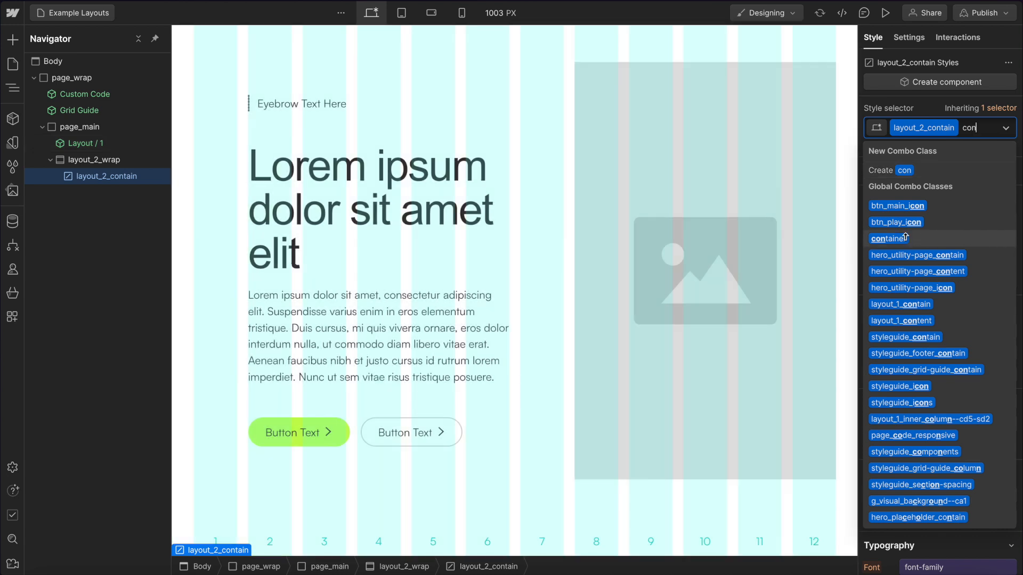
left_click(905, 237)
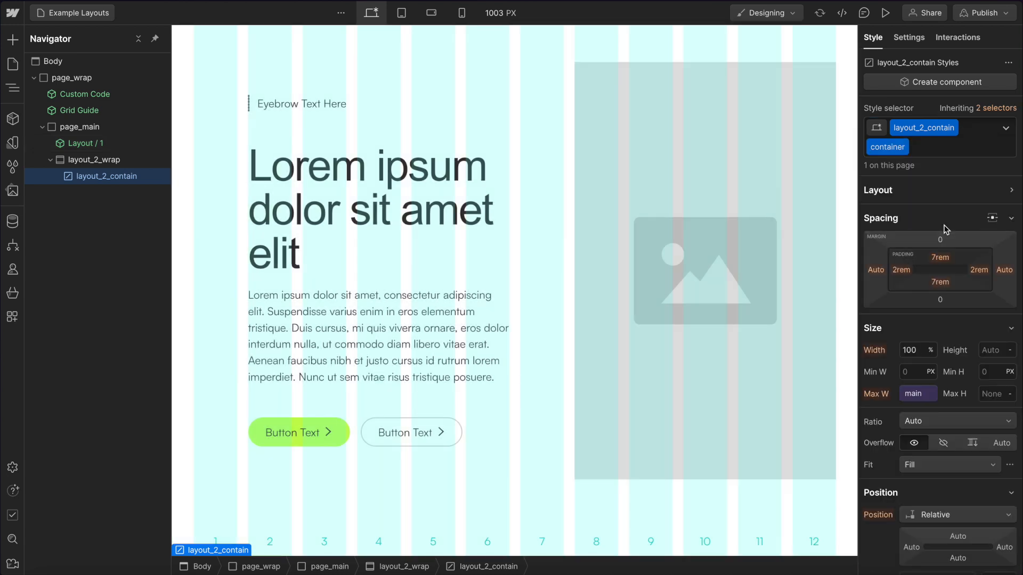
scroll(929, 400, "down", 1)
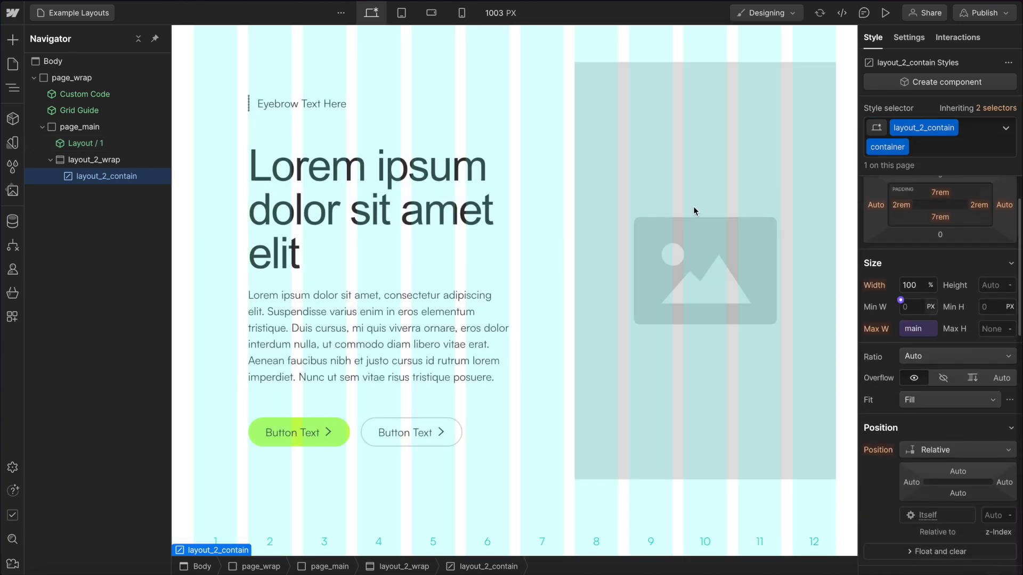
Add a Div inside layout_2_contain and give it the class layout_2_title.
key("super+e")
type("div")
key("Return")
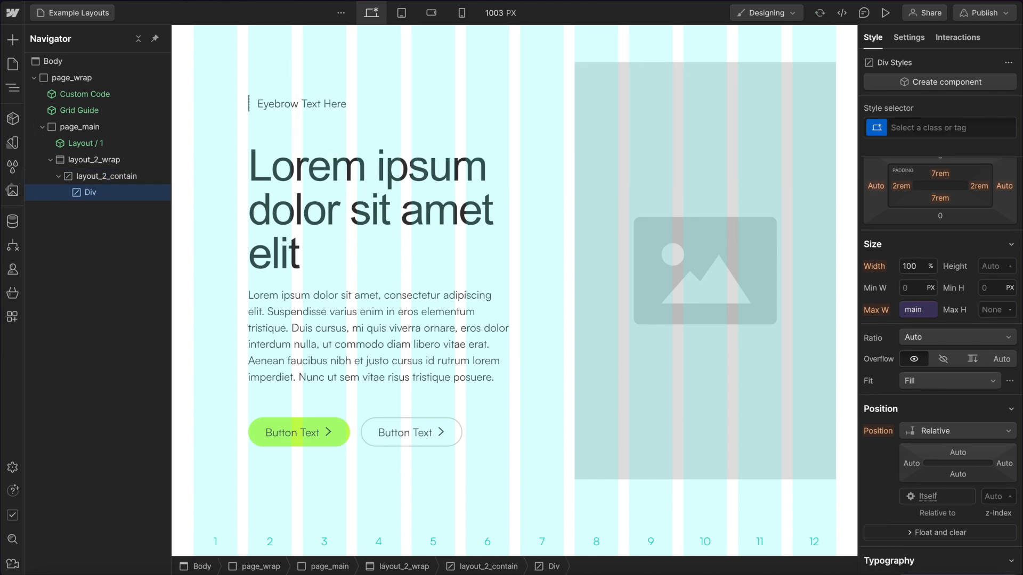
key("super+Return")
type("layout_2_")
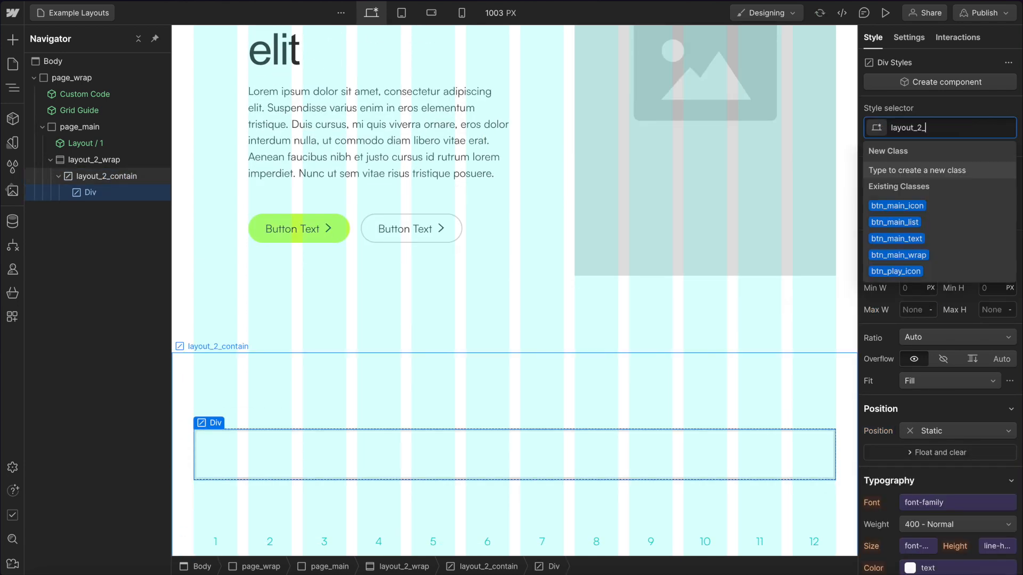
type("title")
key("Return")
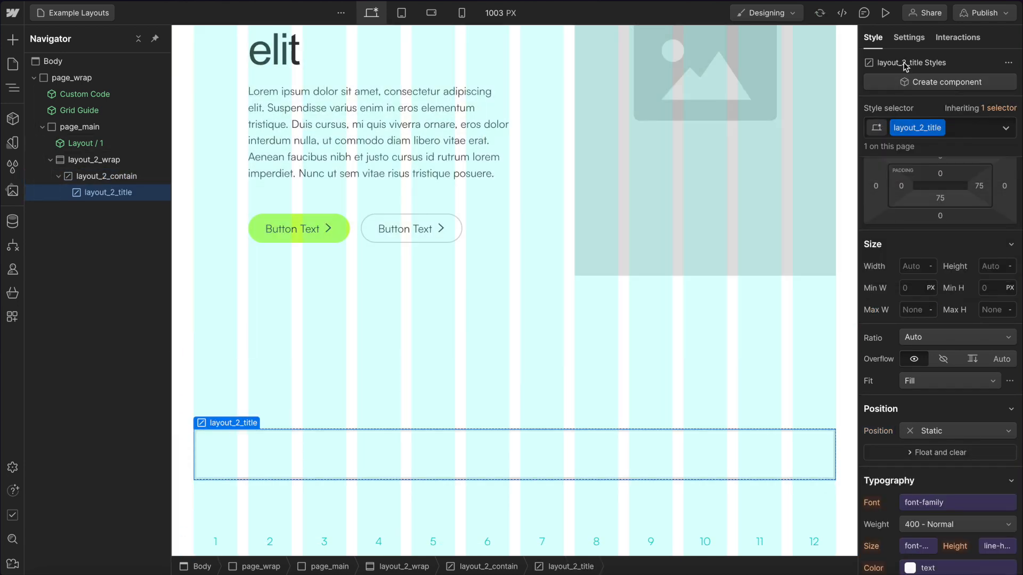
Set layout_2_title's tag to h2 and paste the heading text as its content.
left_click(908, 36)
left_click(927, 207)
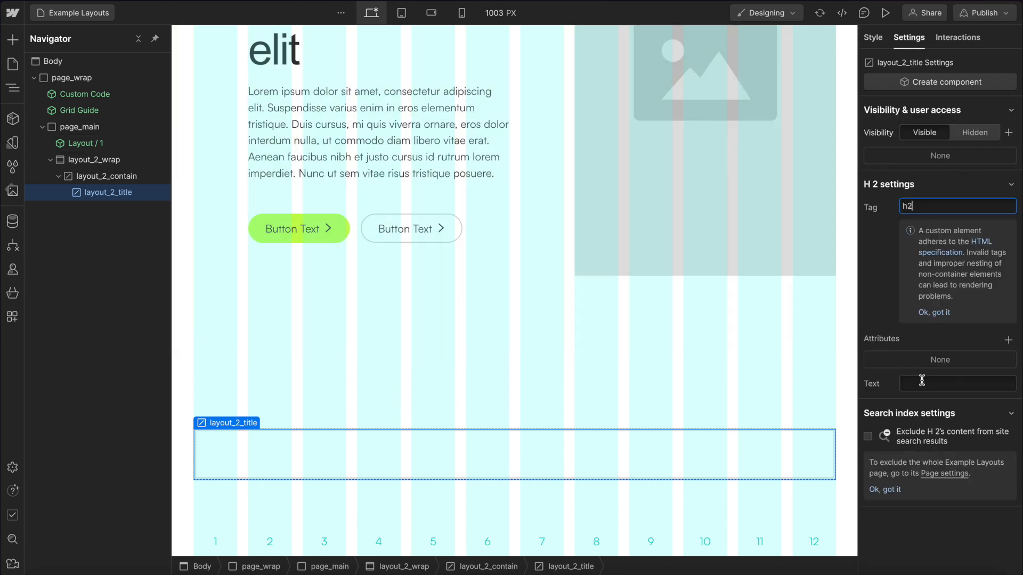
left_click(923, 382)
type("Lorem ipsum dolor sit amet elit")
key("Return")
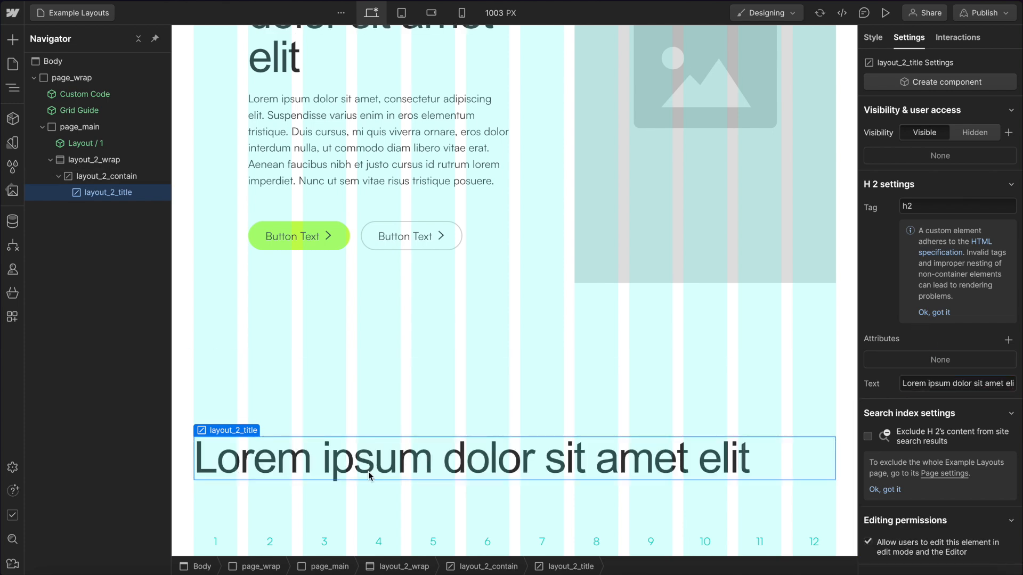
Add a custom element, move it out of the title into layout_2_contain, and set its tag to p.
key("ctrl+e")
type("cus")
key("Return")
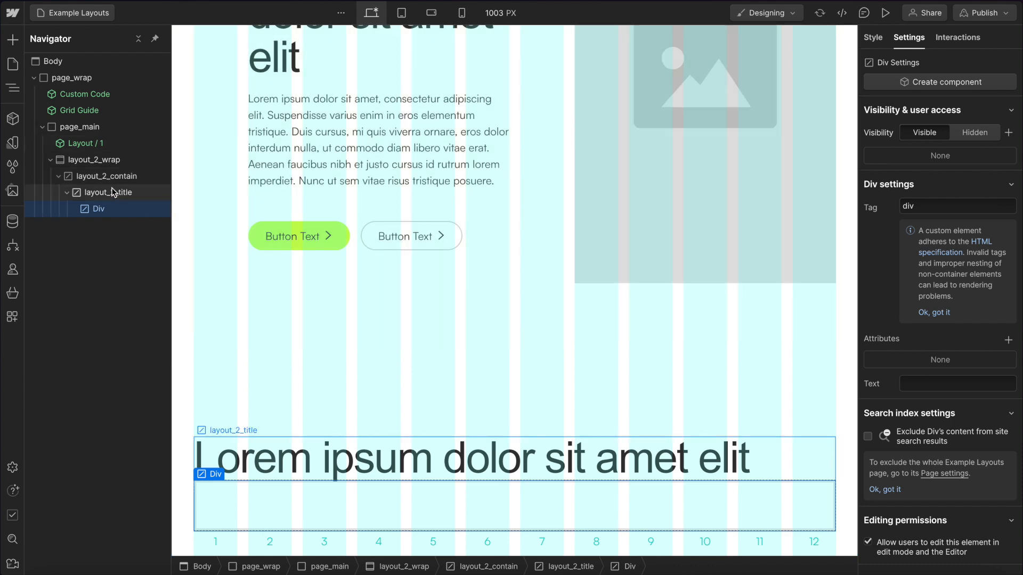
left_click_drag(111, 203, 101, 187)
left_click(102, 210)
left_click(928, 209)
double_click(927, 210)
type("p")
key("Return")
Copy the paragraph text from Layout 1's text element and paste it as the p element's text.
double_click(417, 126)
double_click(324, 148)
left_click_drag(498, 176, 276, 85)
key("ctrl+c")
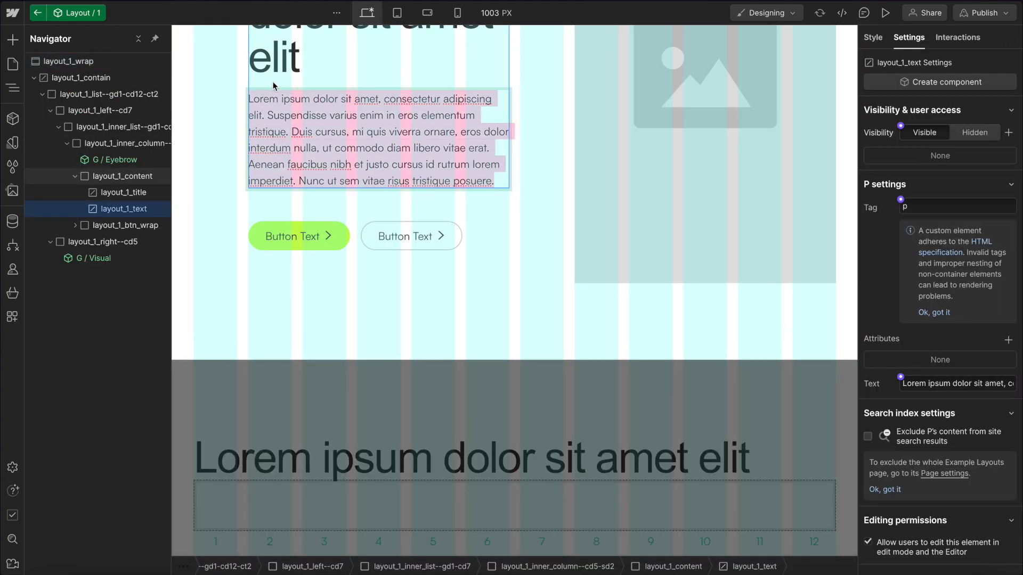
left_click(405, 455)
left_click(329, 477)
left_click(275, 512)
left_click(919, 386)
key("ctrl+v")
left_click(642, 357)
left_click(465, 510)
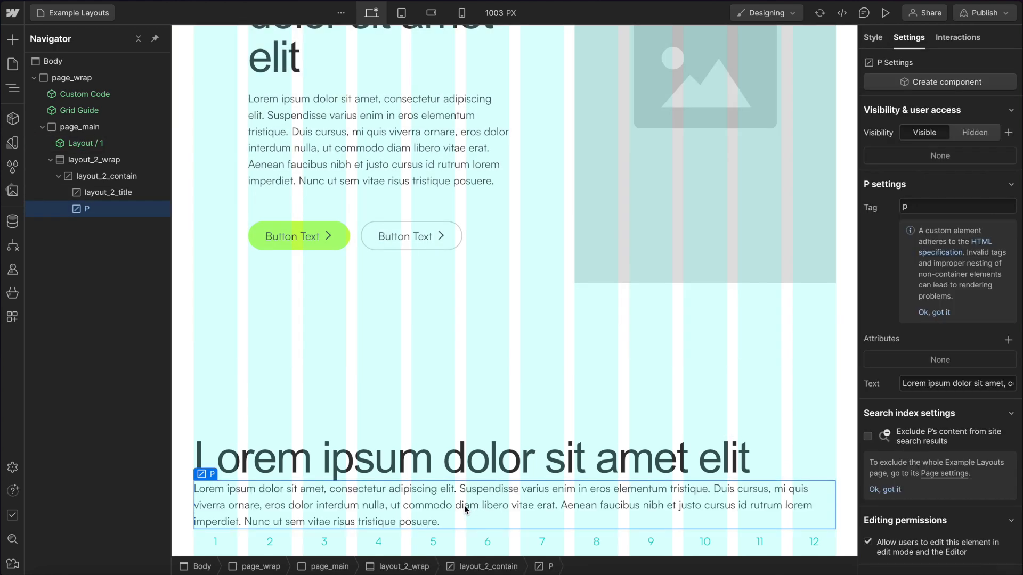
Give the paragraph the class layout_2_text.
key("ctrl+Return")
type("layout_2_")
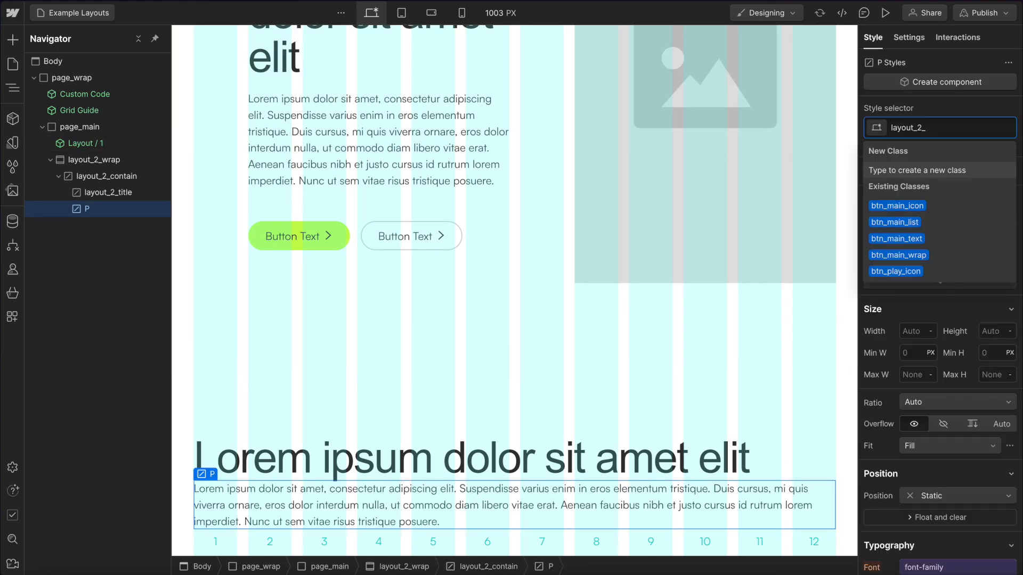
type("text")
key("Return")
Add a Div Block inside layout_2_contain and give it the class layout_2_btn_wrap.
scroll(212, 381, "down", 1)
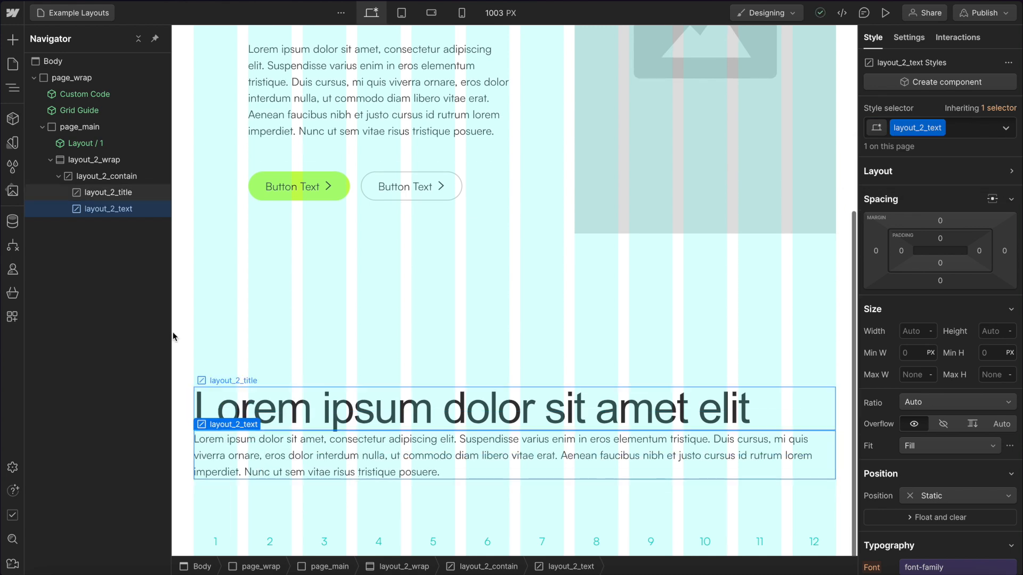
left_click(121, 177)
key("ctrl+k")
type("d")
key("Return")
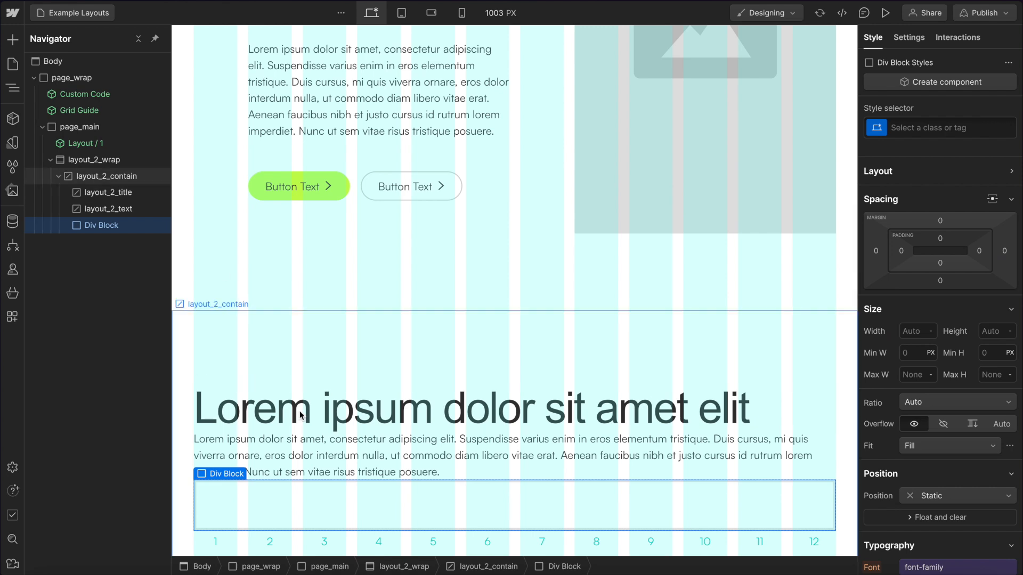
scroll(301, 415, "down", 1)
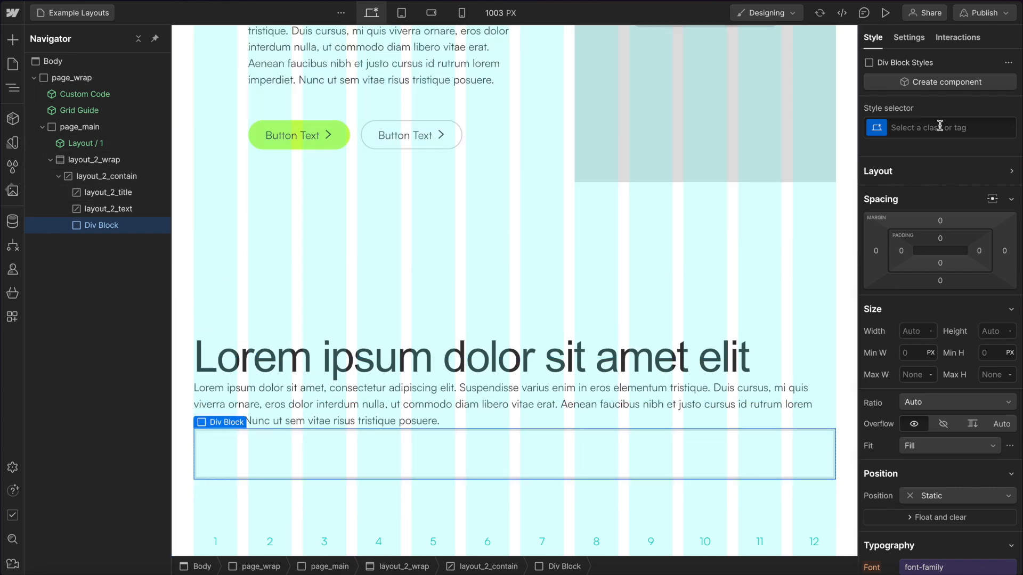
left_click(940, 125)
type("btn_")
key("BackSpace")
key("BackSpace")
key("BackSpace")
key("BackSpace")
type("layout_2_btn")
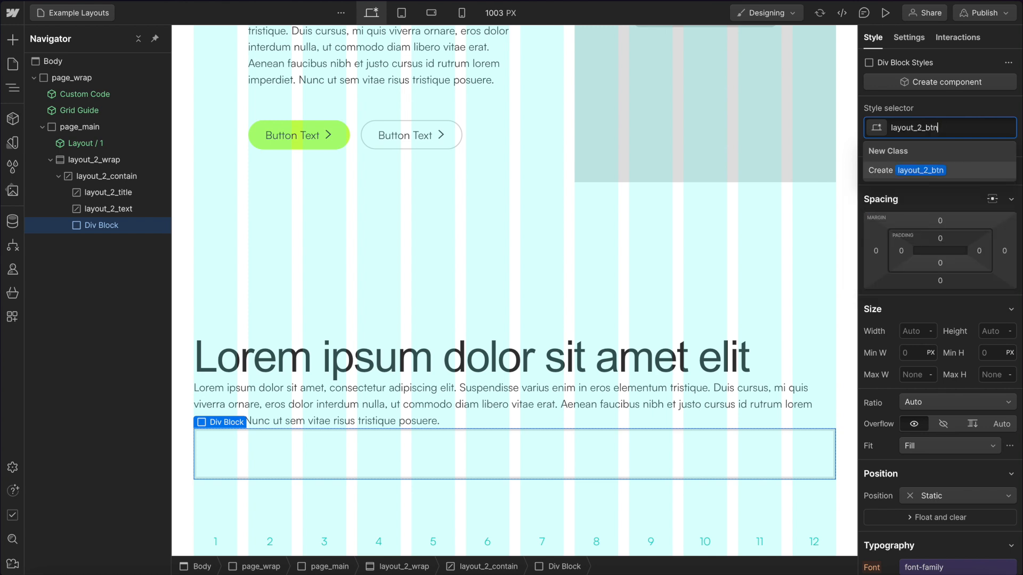
key("Return")
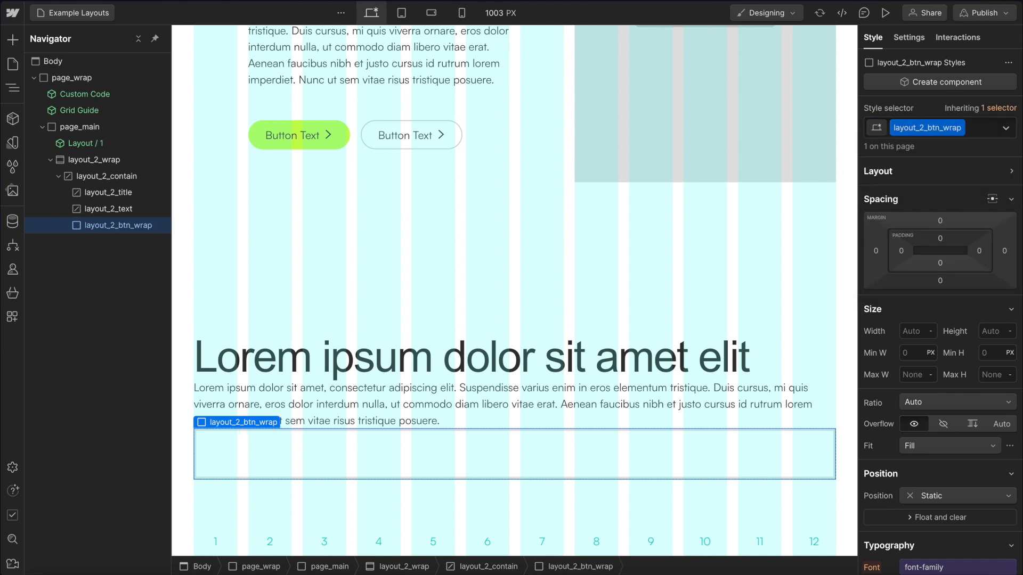
Set layout_2_btn_wrap to flex display, centred align and justify, with an extra-small gap variable.
left_click(971, 172)
left_click(929, 194)
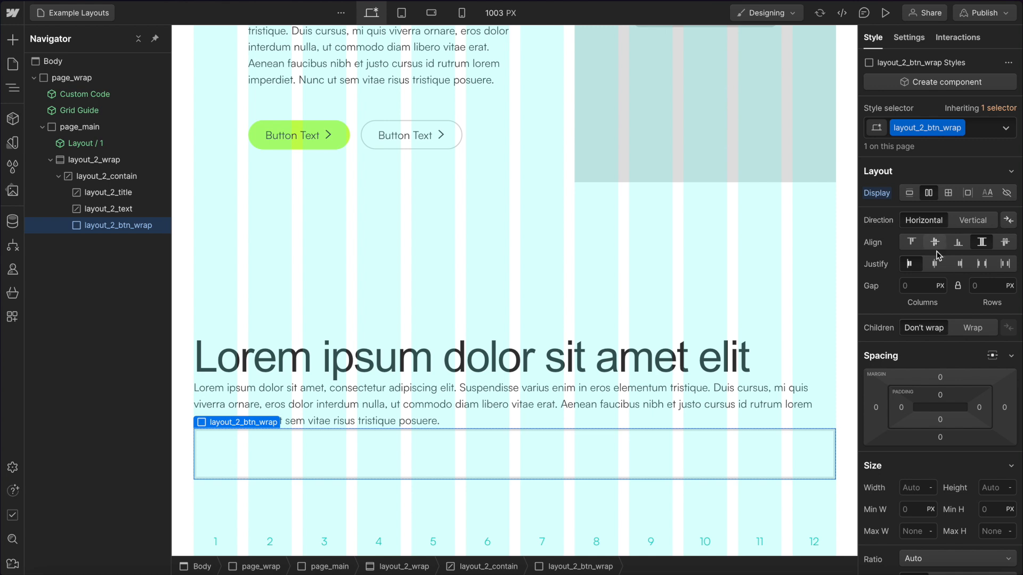
left_click(935, 246)
left_click(936, 265)
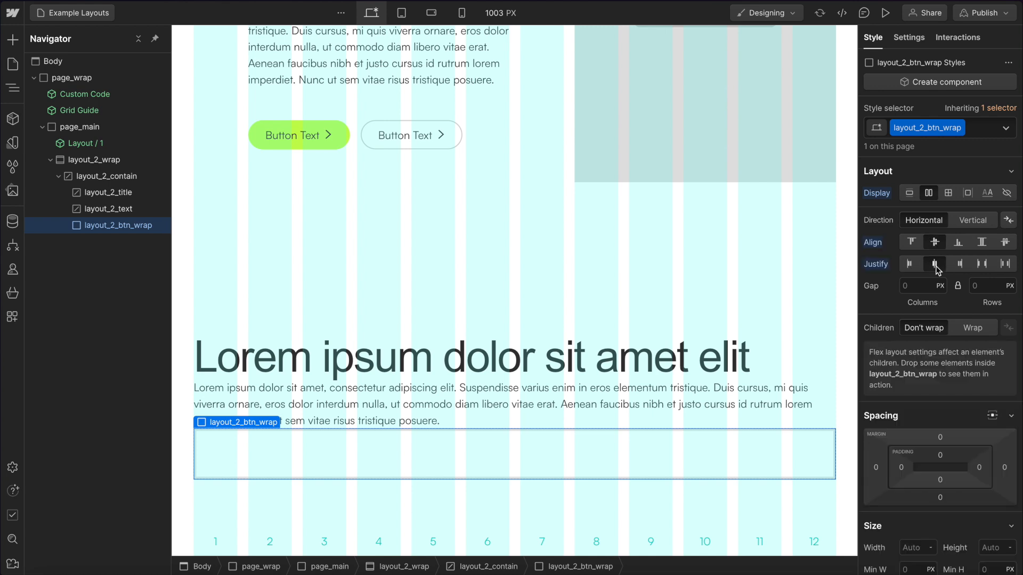
left_click(900, 279)
type("spac")
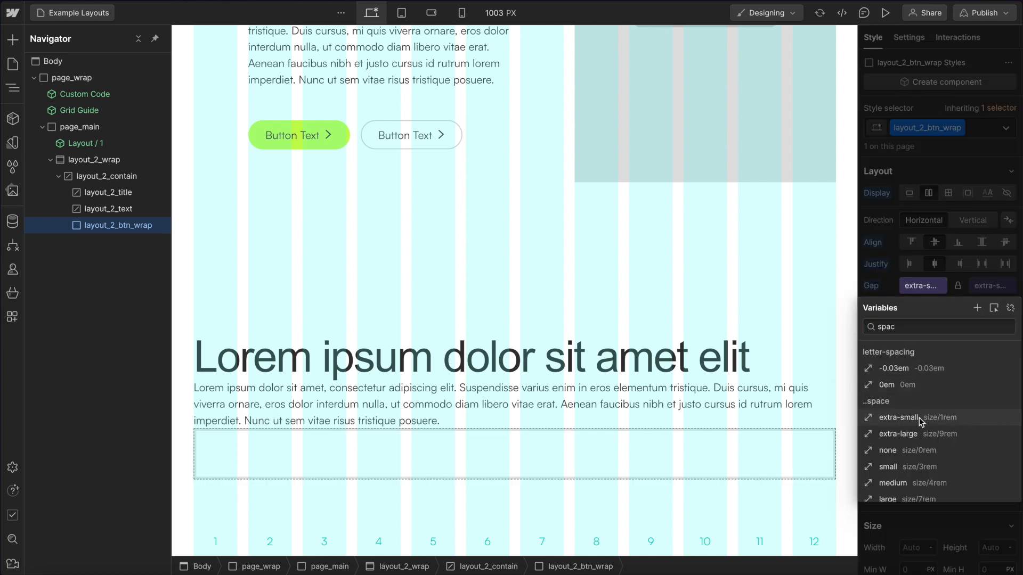
left_click(932, 416)
Insert the Btn / Main / With Link component into layout_2_btn_wrap.
key("ctrl+k")
type("bu")
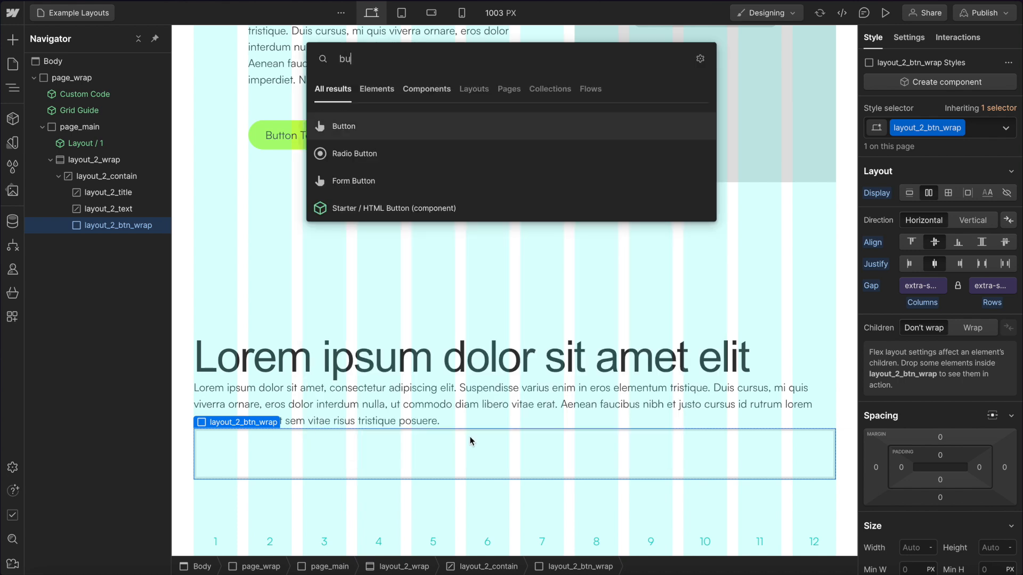
key("BackSpace")
key("BackSpace")
type("btn")
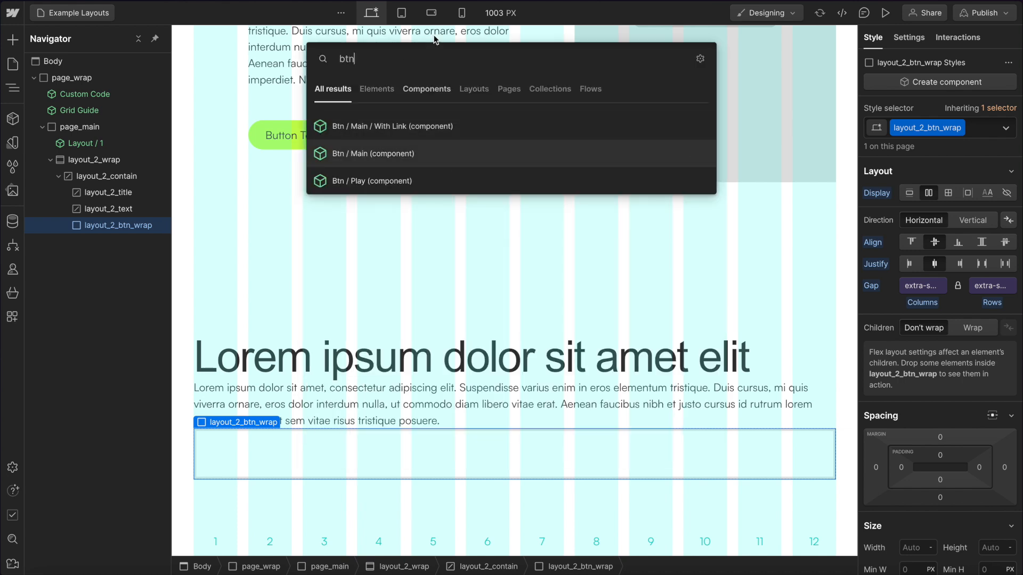
left_click(430, 126)
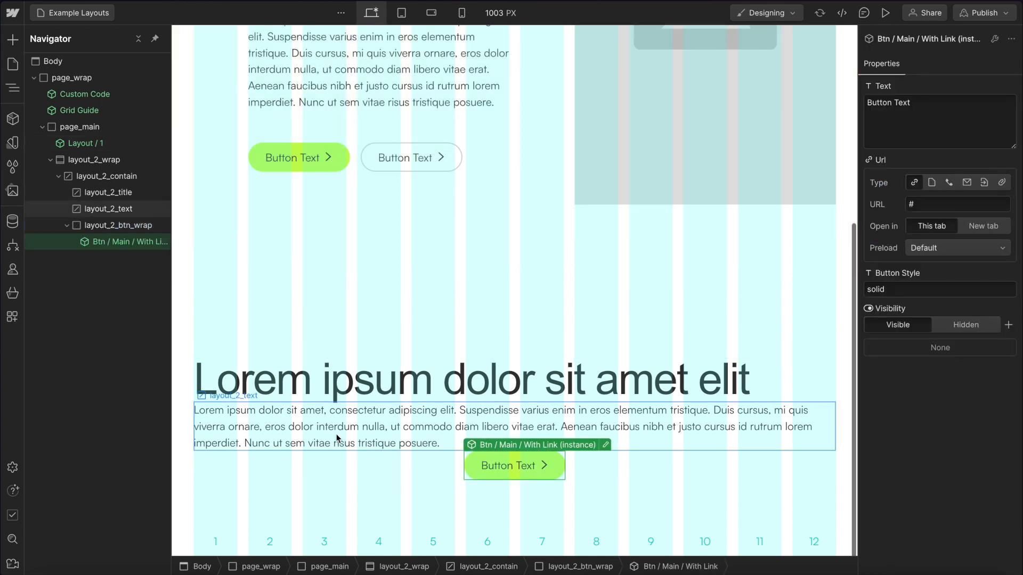
Duplicate the button and set the copy's Button Style property to outlined.
key("ctrl+d")
left_click(599, 473)
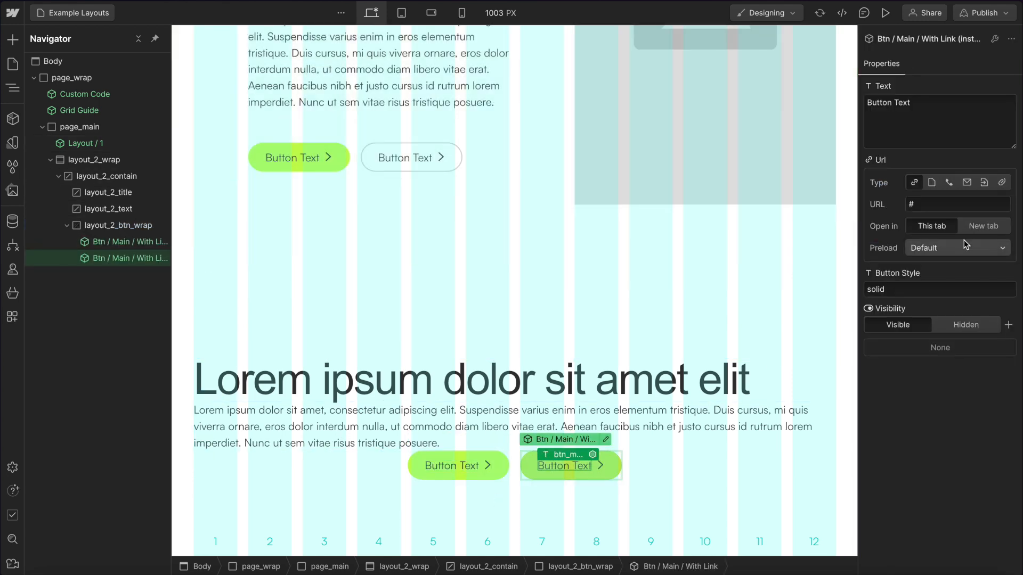
left_click(908, 288)
type("outlined")
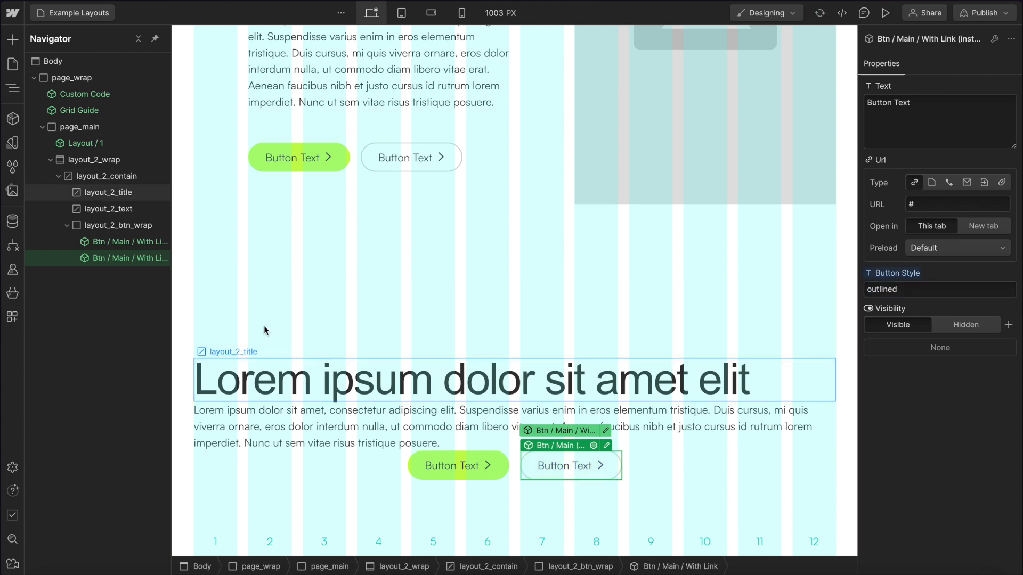
Add a Div Block in layout_2_contain and move layout_2_title and layout_2_text into it.
left_click(108, 192)
left_click(111, 177)
key("super+e")
type("div")
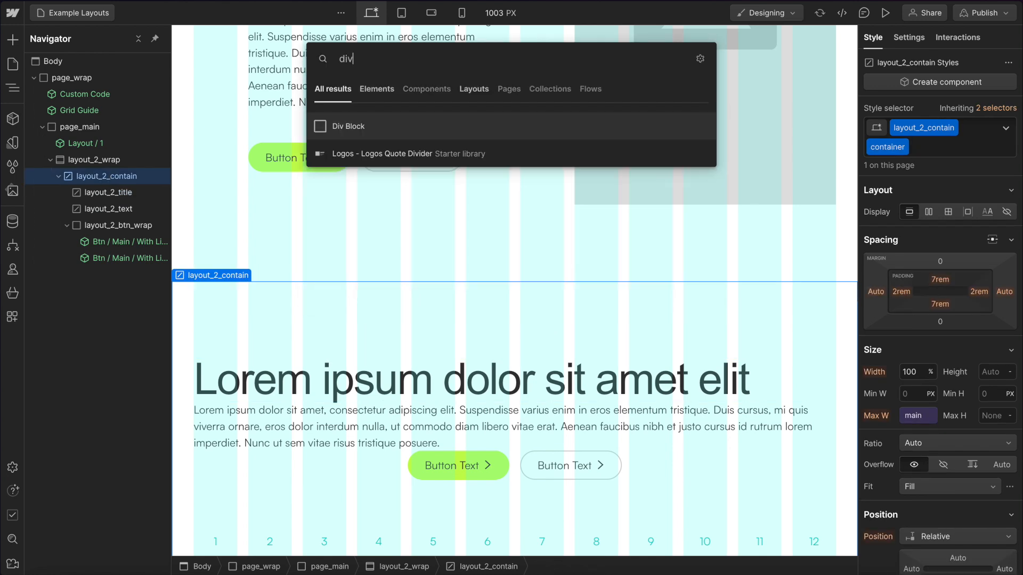
key("Return")
left_click_drag(101, 275, 115, 208)
left_click(150, 223)
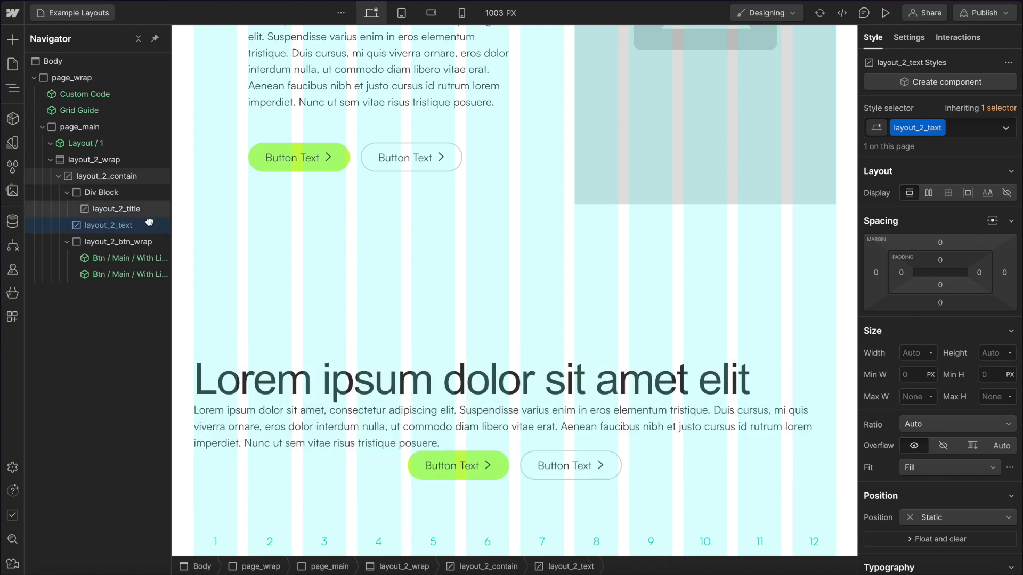
left_click_drag(129, 226, 115, 194)
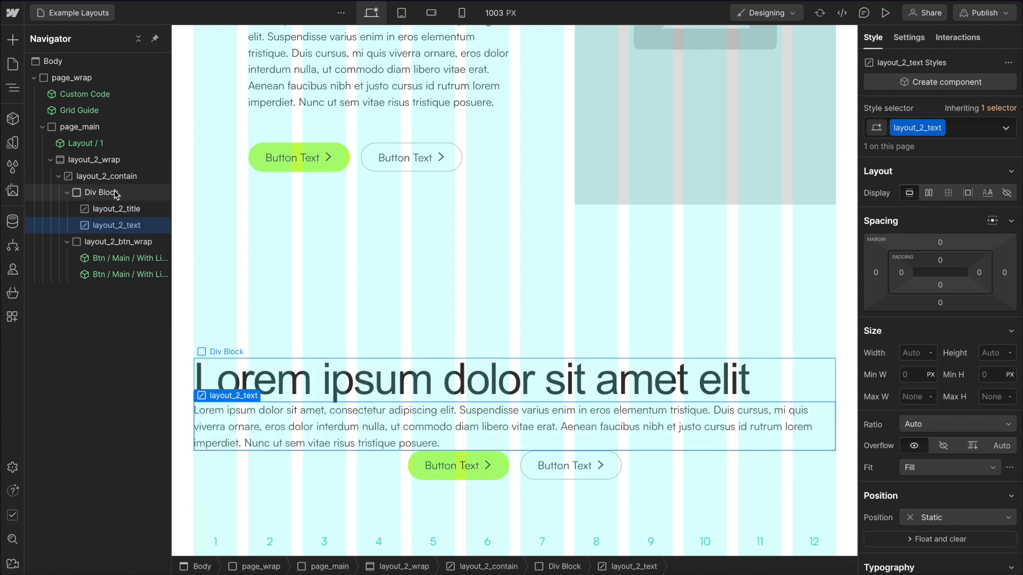
Give the new Div Block the class layout_2_content.
left_click(114, 193)
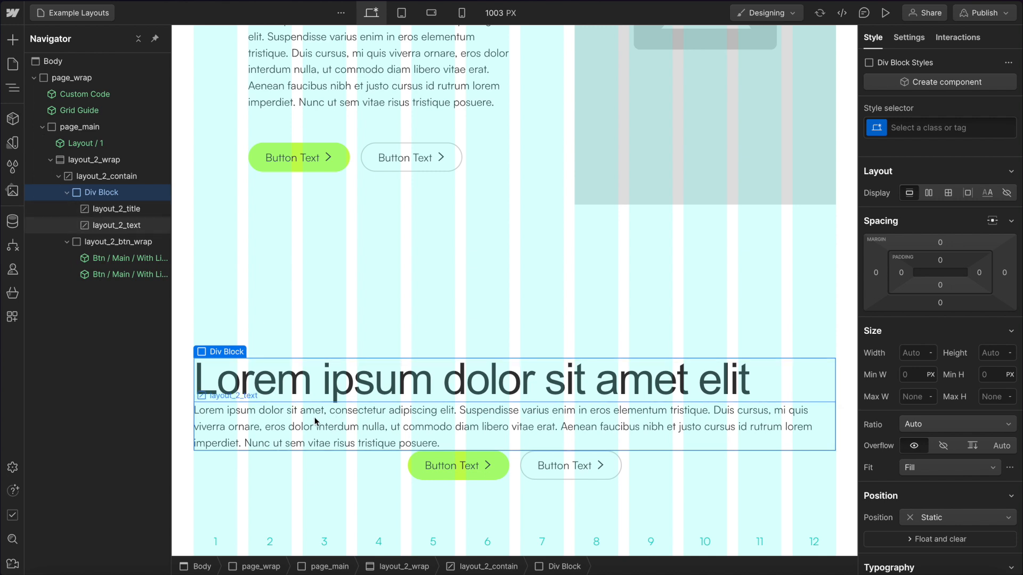
left_click(315, 422)
left_click(113, 191)
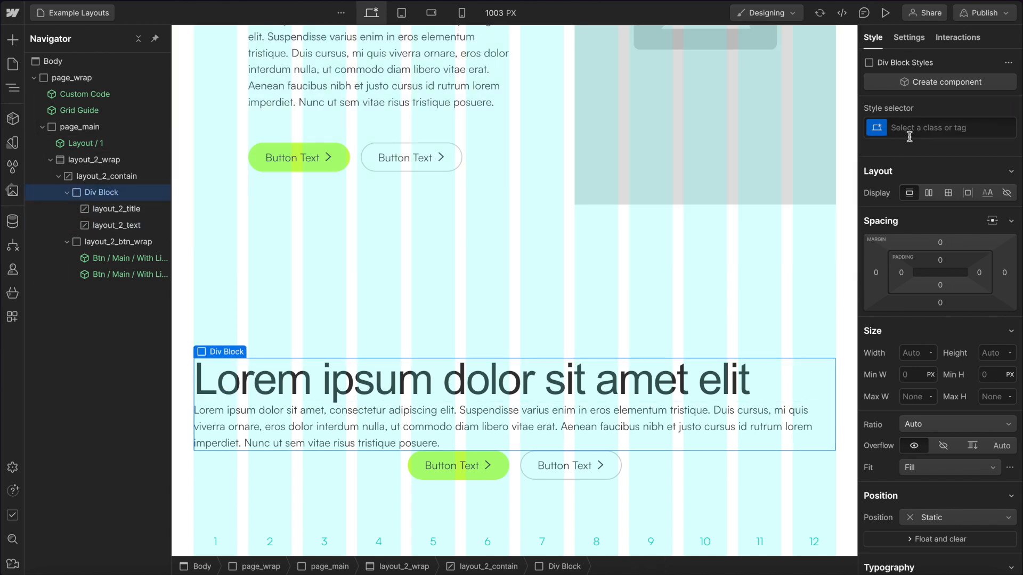
left_click(911, 127)
type("layout_2_cont")
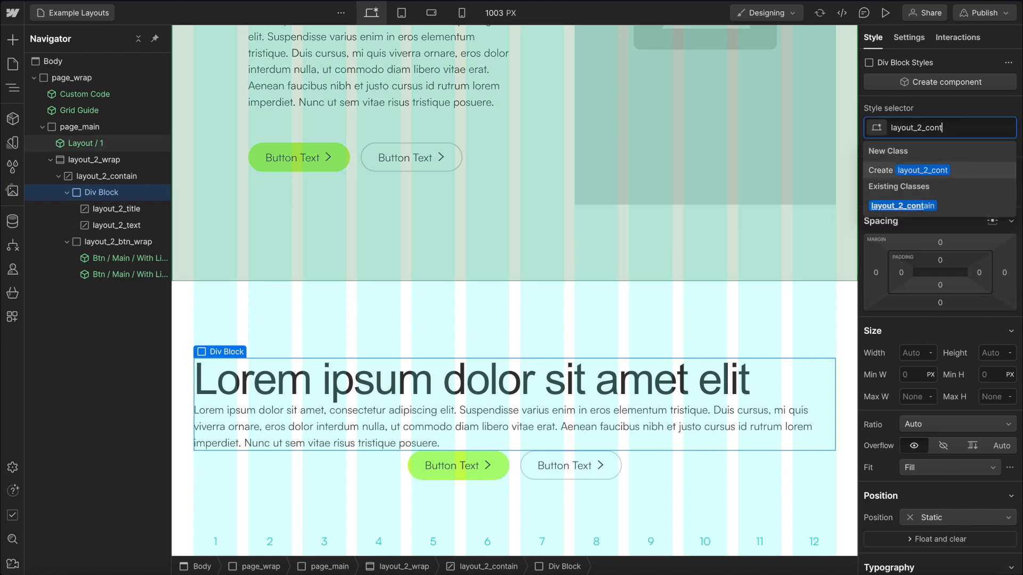
type("ent")
key("Return")
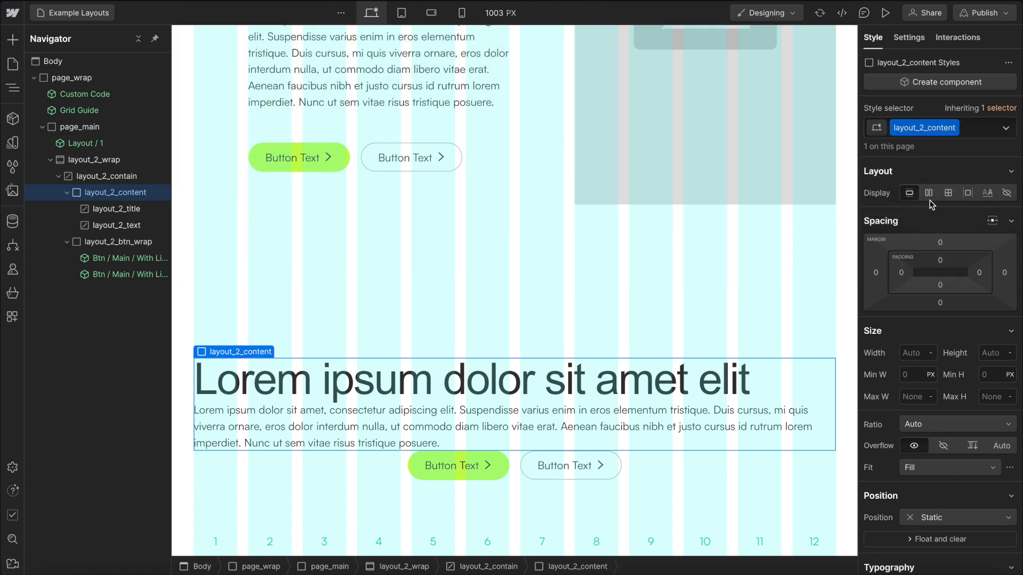
Set layout_2_content to vertical flex, centre-aligned, with an extra-small gap variable.
left_click(928, 193)
left_click(973, 221)
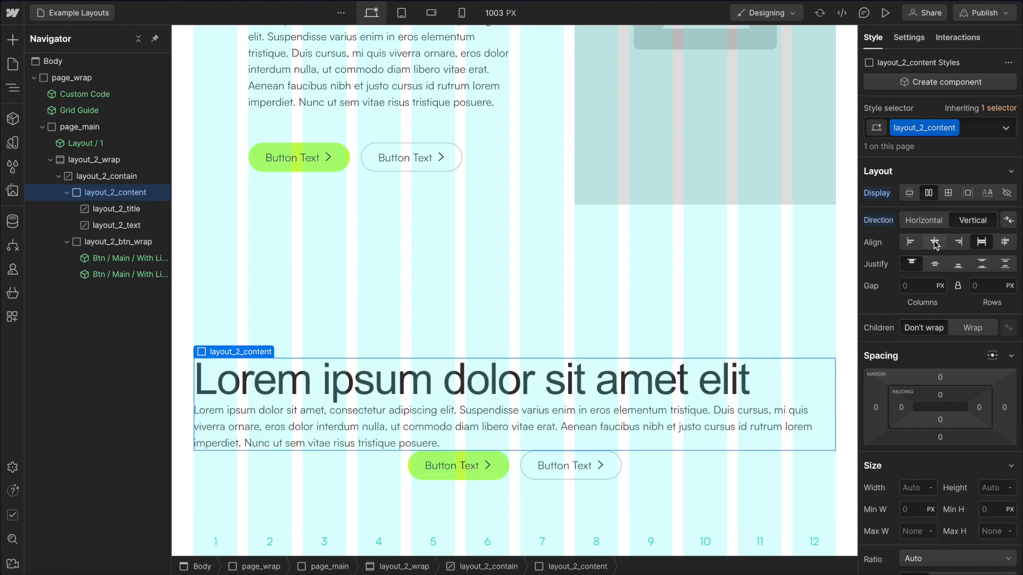
left_click(935, 243)
left_click(902, 282)
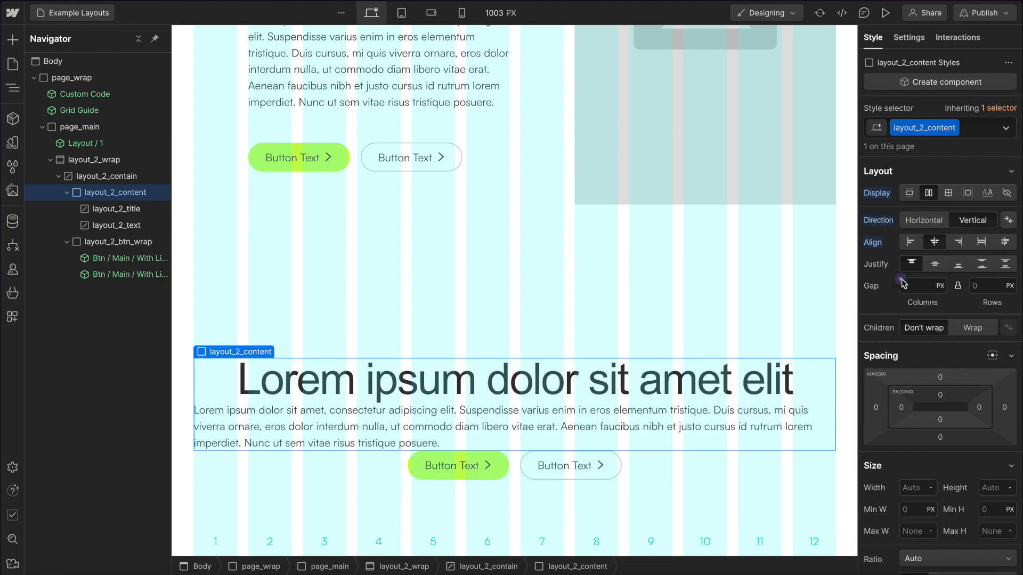
left_click(900, 279)
type("space")
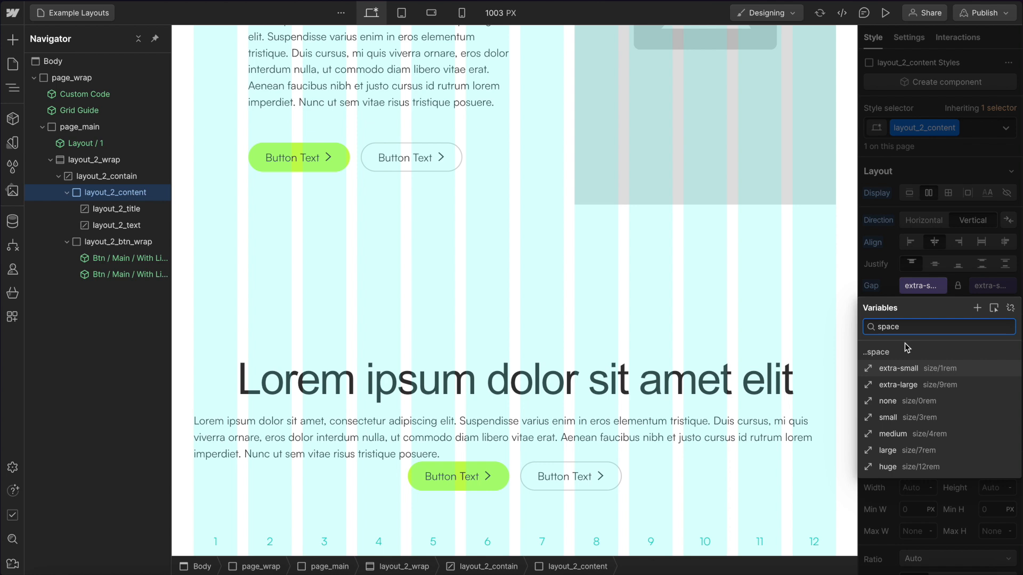
left_click(893, 372)
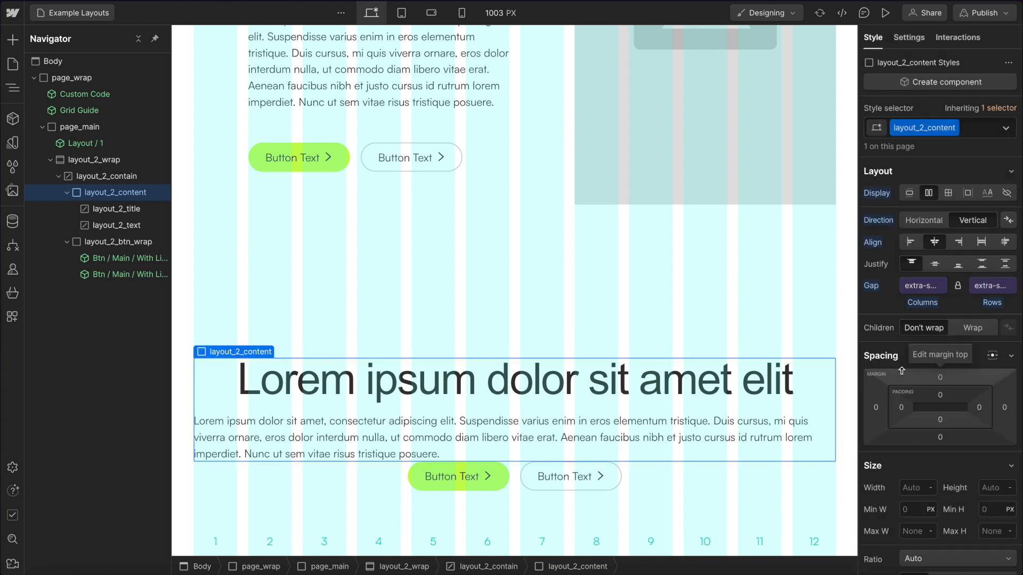
Set layout_2_contain to vertical flex, centre-aligned, with the small spacing variable as gap.
left_click(372, 338)
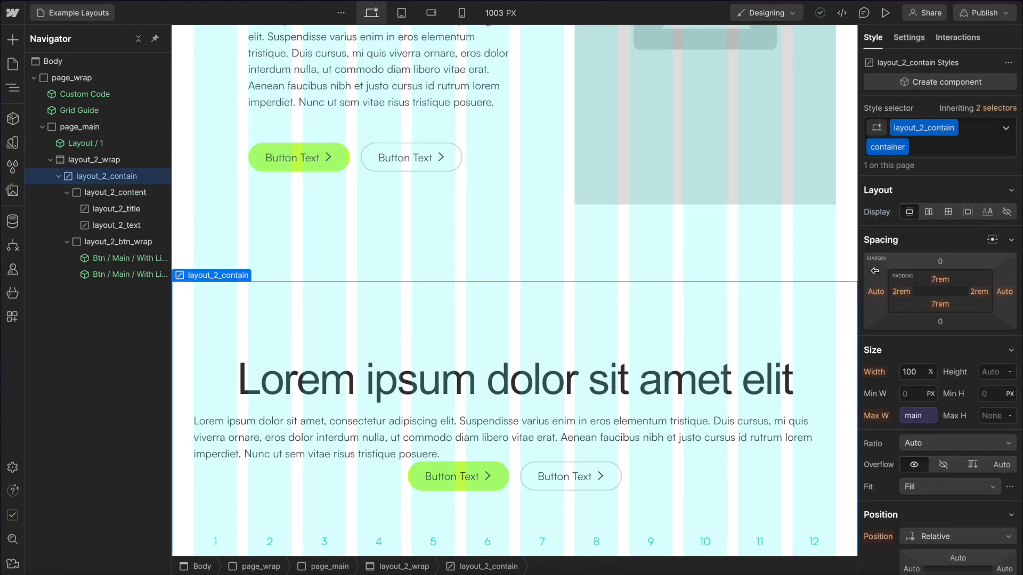
left_click(929, 212)
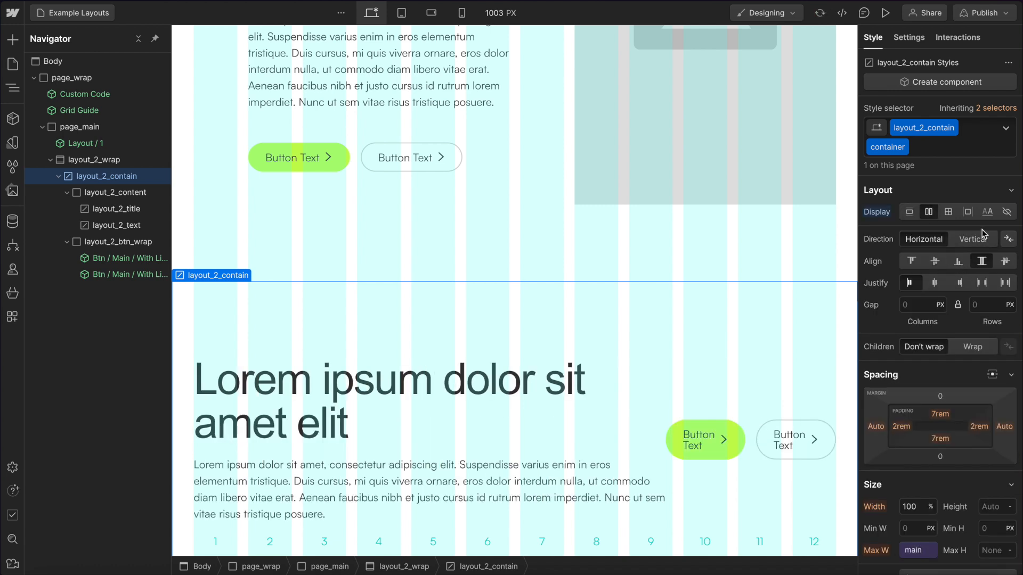
left_click(979, 241)
left_click(935, 261)
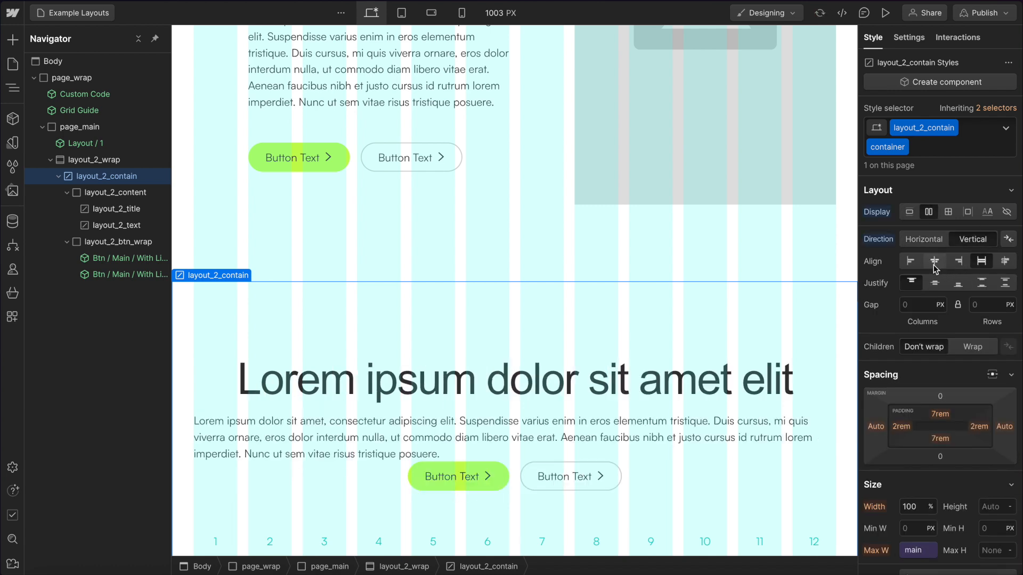
left_click(900, 297)
type("space")
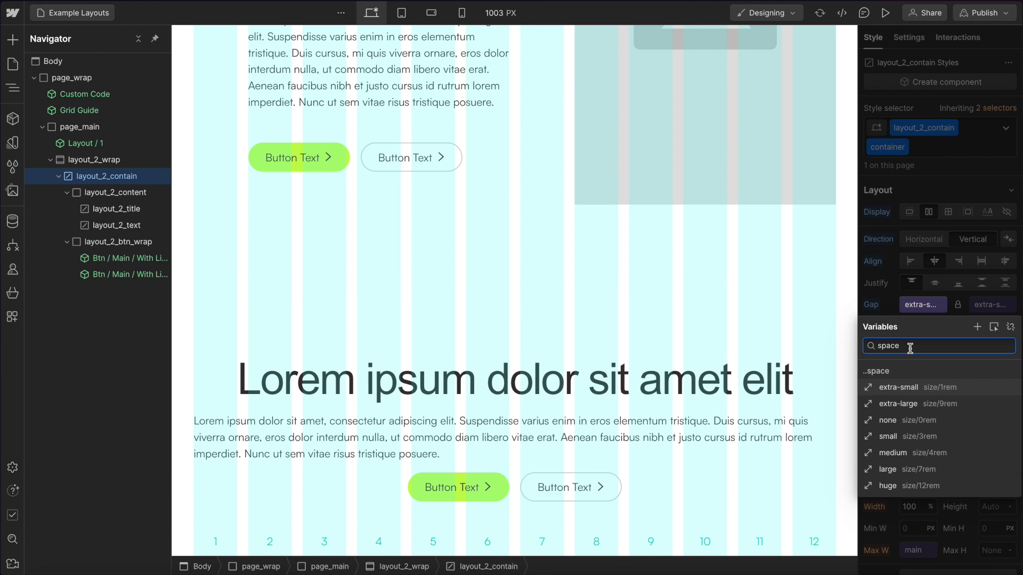
left_click(900, 439)
scroll(967, 347, "down", 3)
scroll(967, 348, "down", 6)
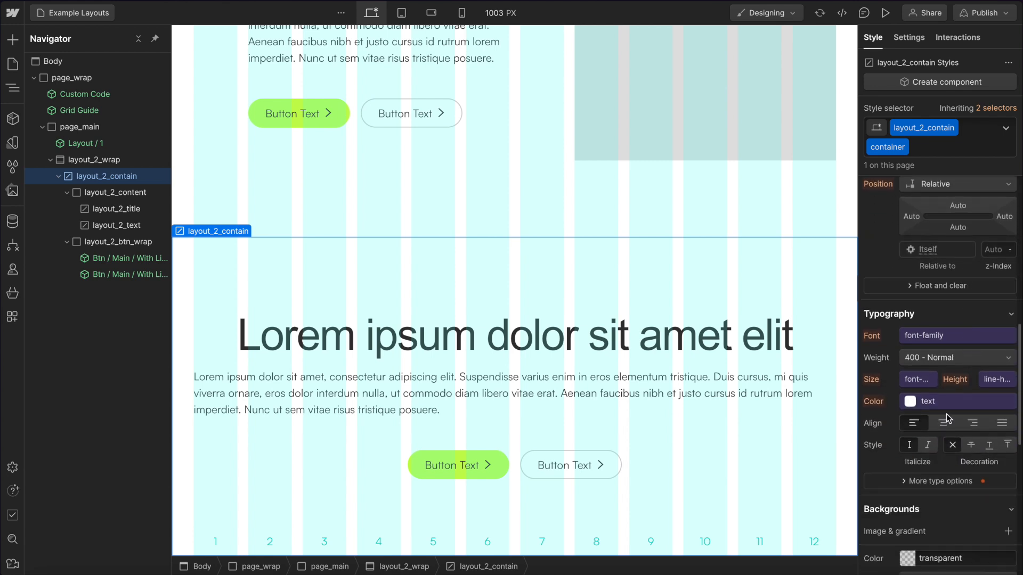
Centre-align the text in layout_2_contain.
left_click(943, 423)
scroll(955, 298, "up", 2)
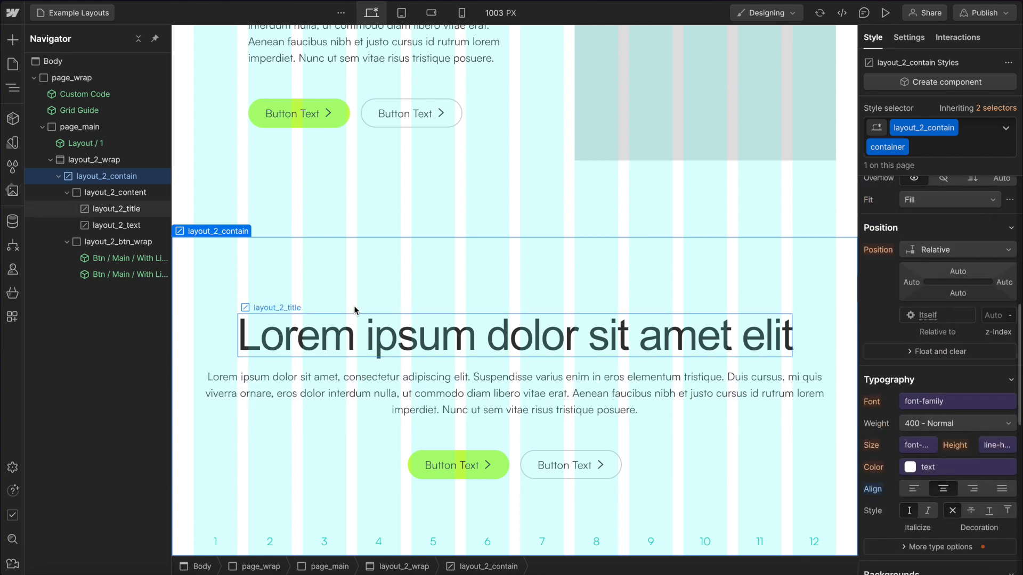
Insert a G / Eyebrow component instance and move it to the top of layout_2_contain.
key("ctrl+e")
type("g")
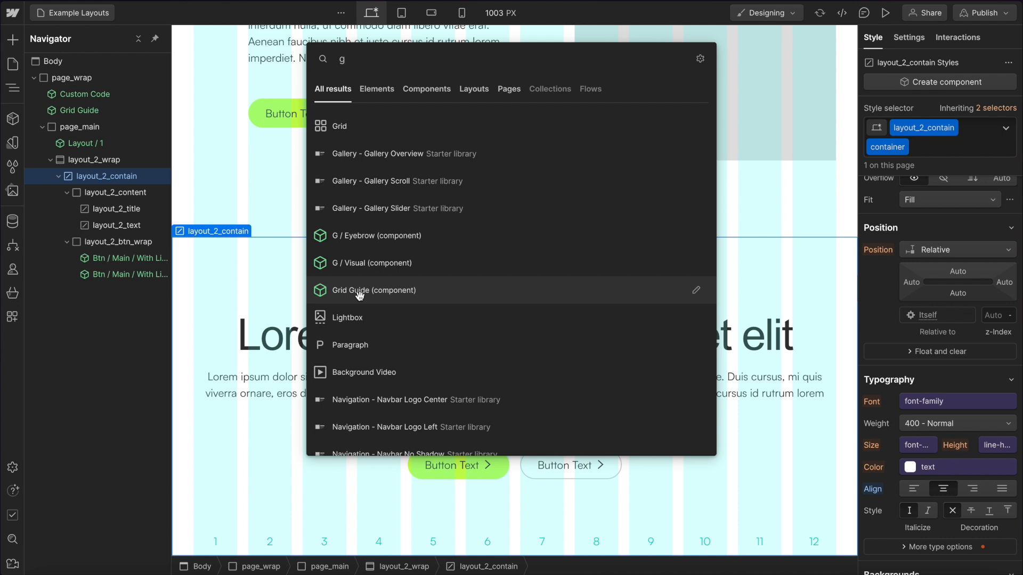
left_click(354, 238)
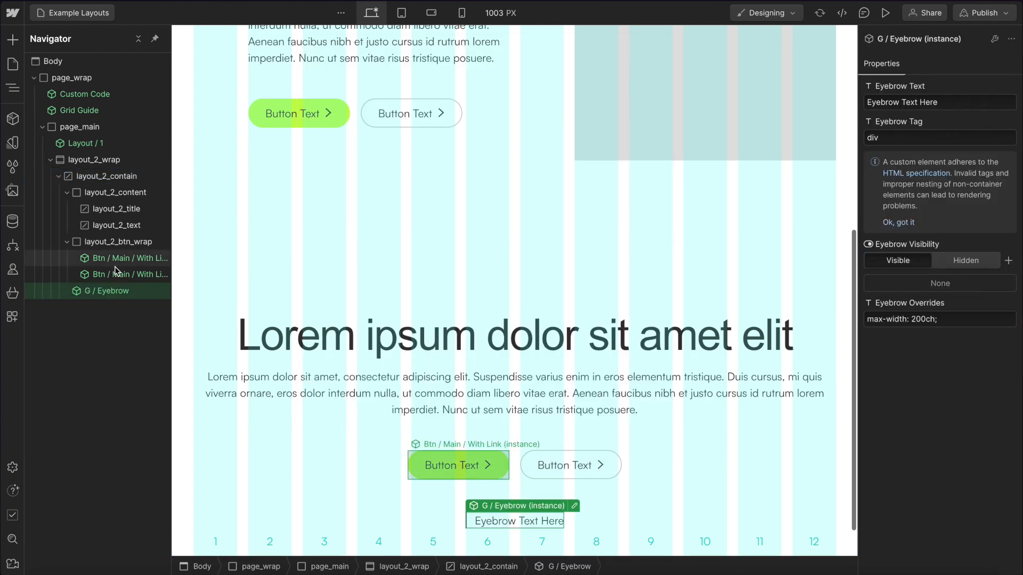
left_click(67, 192)
left_click(67, 209)
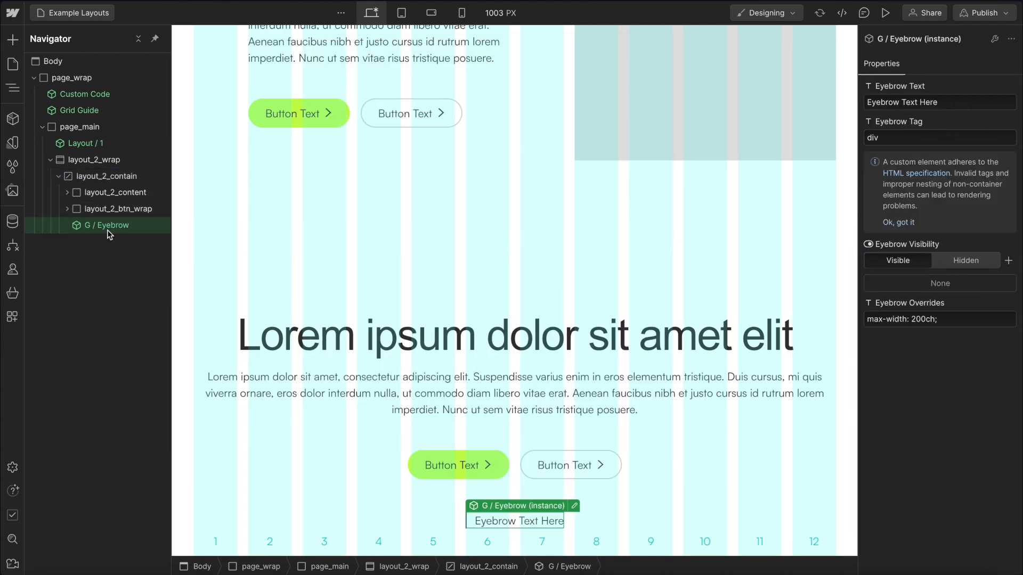
left_click_drag(107, 225, 143, 207)
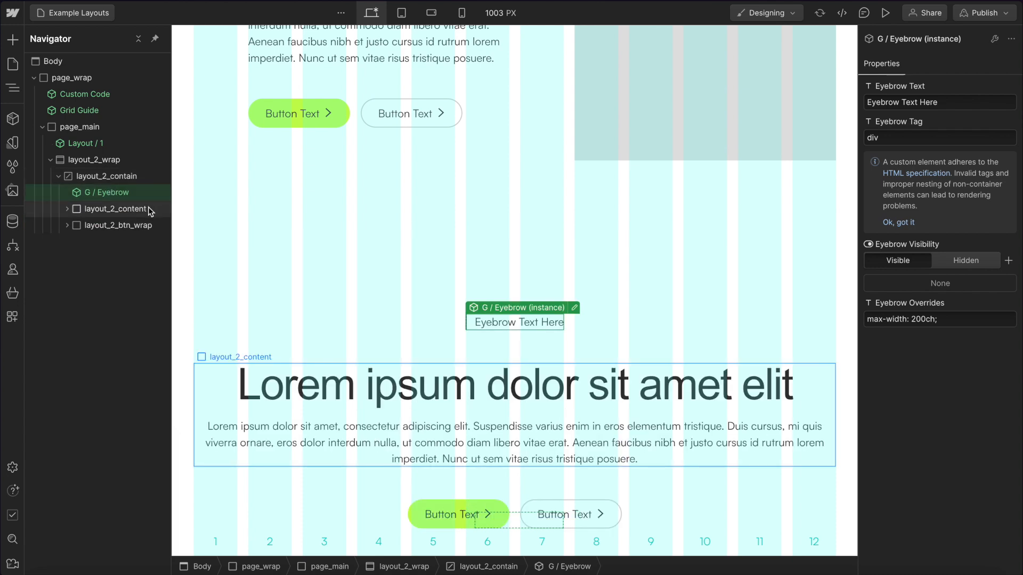
Set layout_2_text's maximum width to 56ch.
left_click(131, 225)
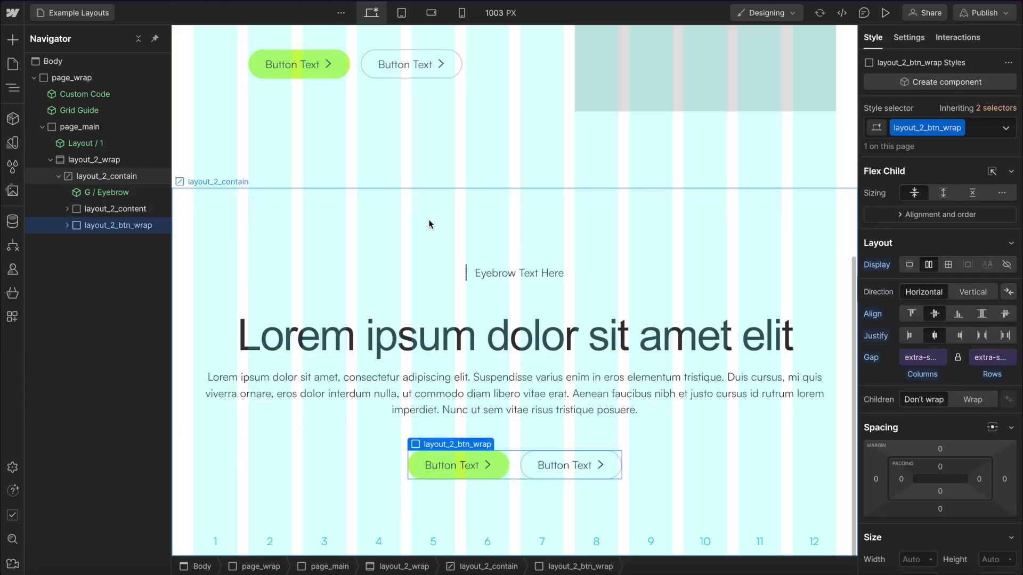
left_click(420, 224)
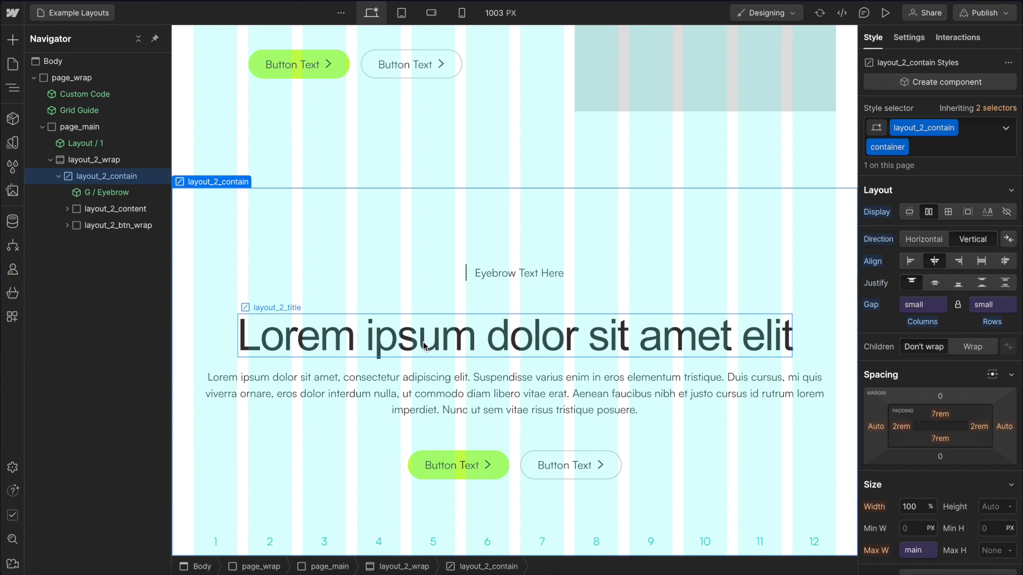
left_click(495, 343)
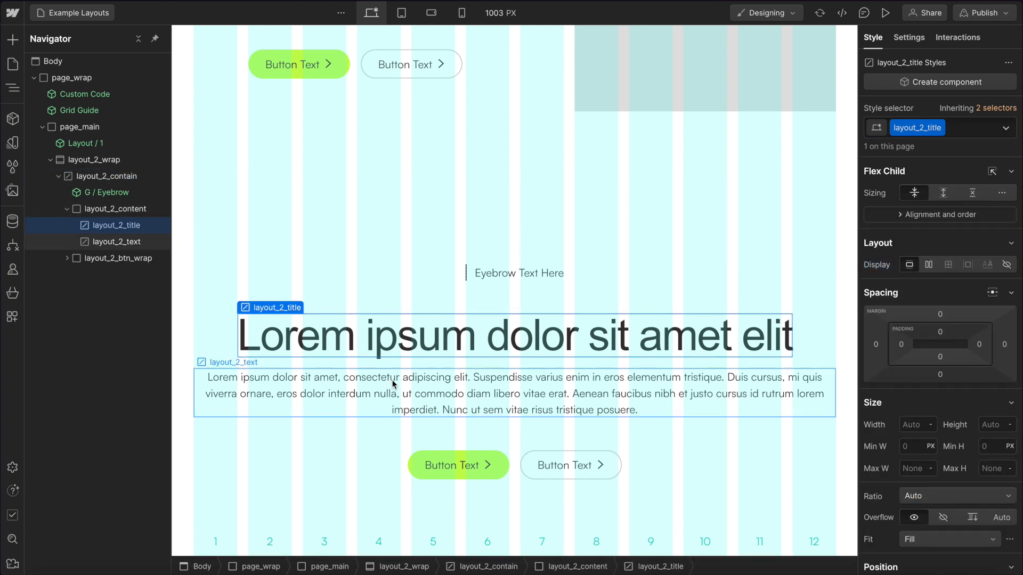
left_click(353, 381)
left_click(912, 468)
type("40ch")
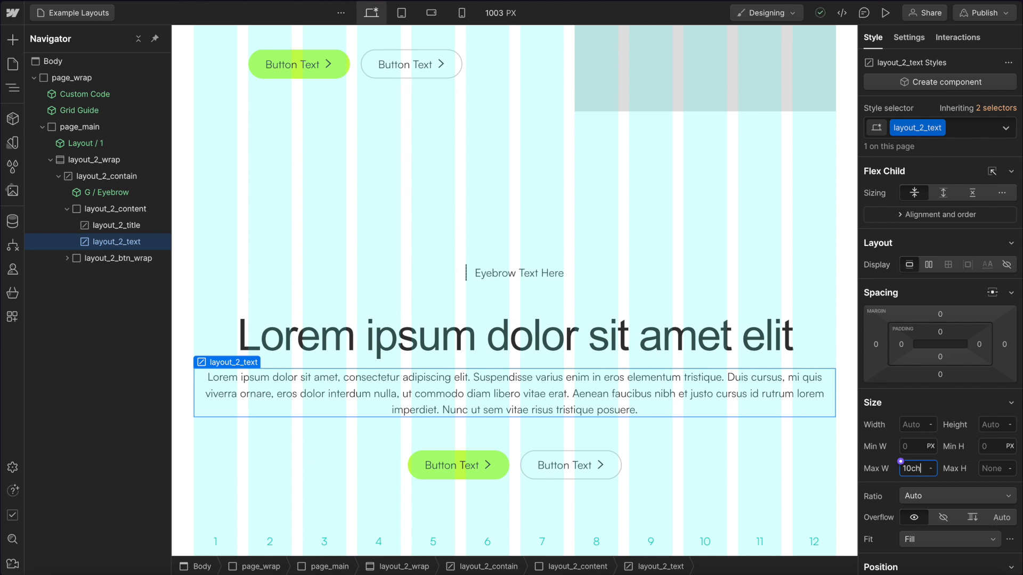
key("shift+Up")
key("shift+Up")
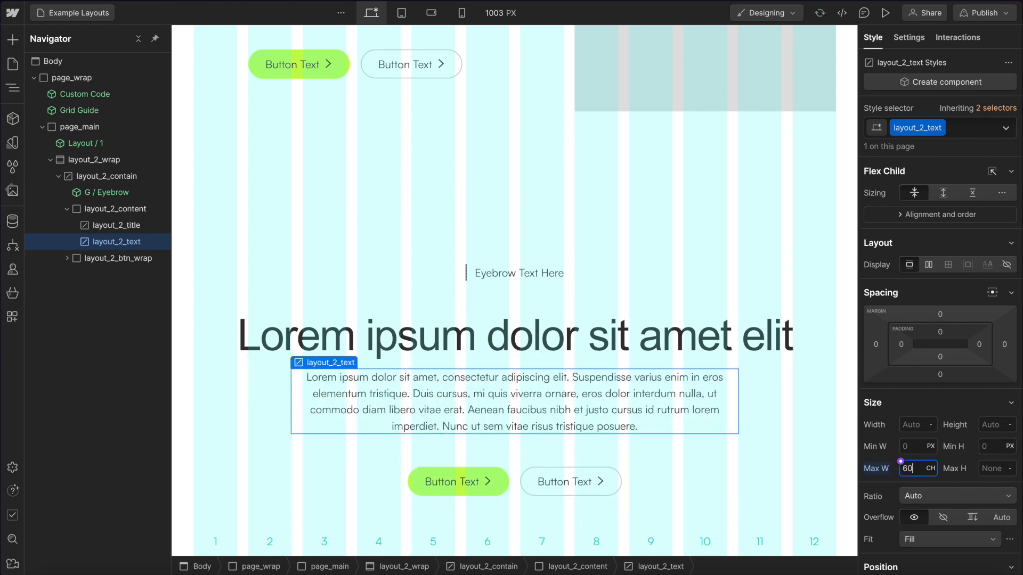
key("Down")
key("Down")
key("Down")
key("Down")
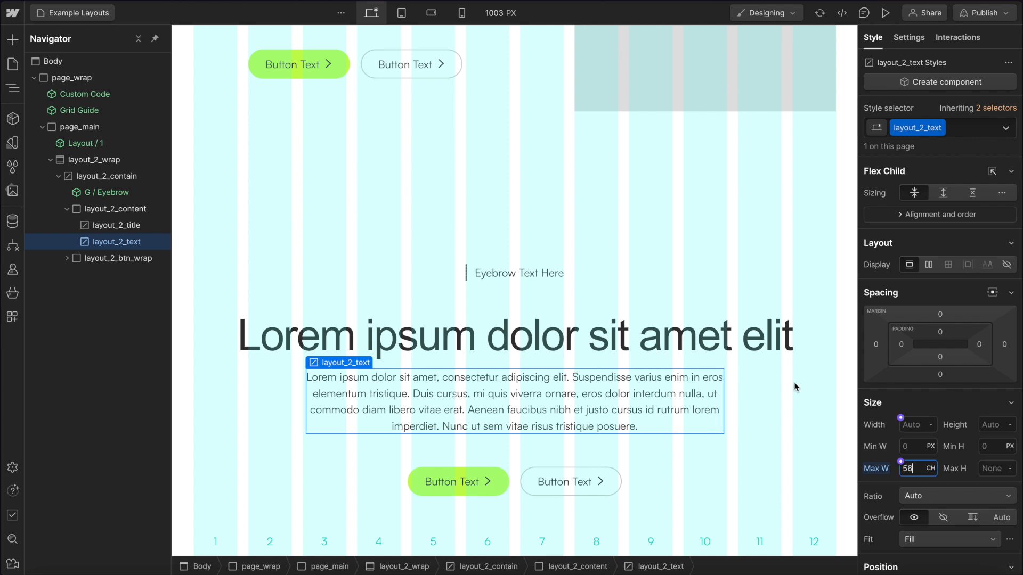
Set layout_2_title's maximum width to 15ch.
left_click(753, 329)
left_click(918, 463)
type("10")
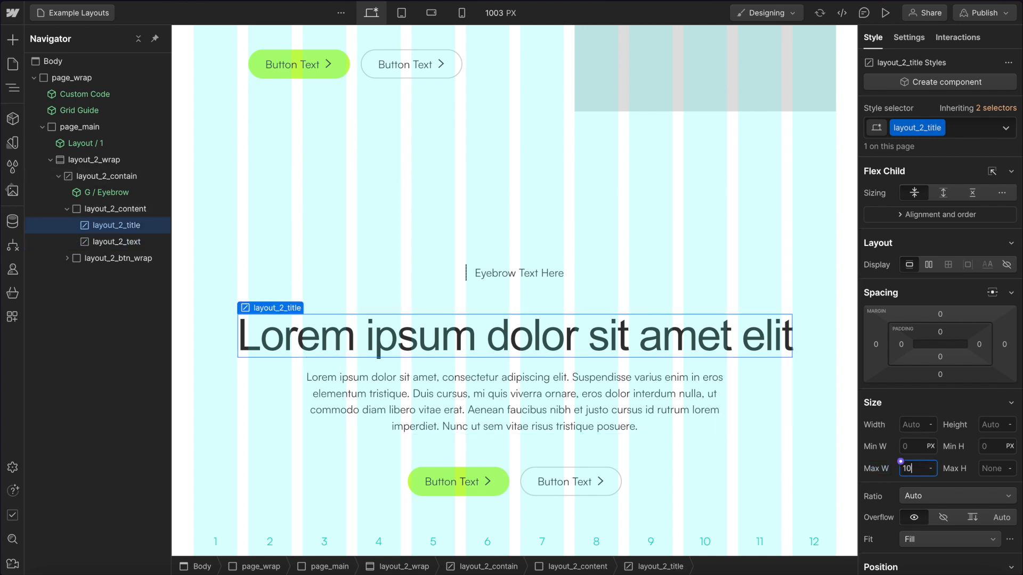
type("ch")
key("Return")
key("Up")
key("Up")
key("Up")
key("Up")
key("Up")
key("Up")
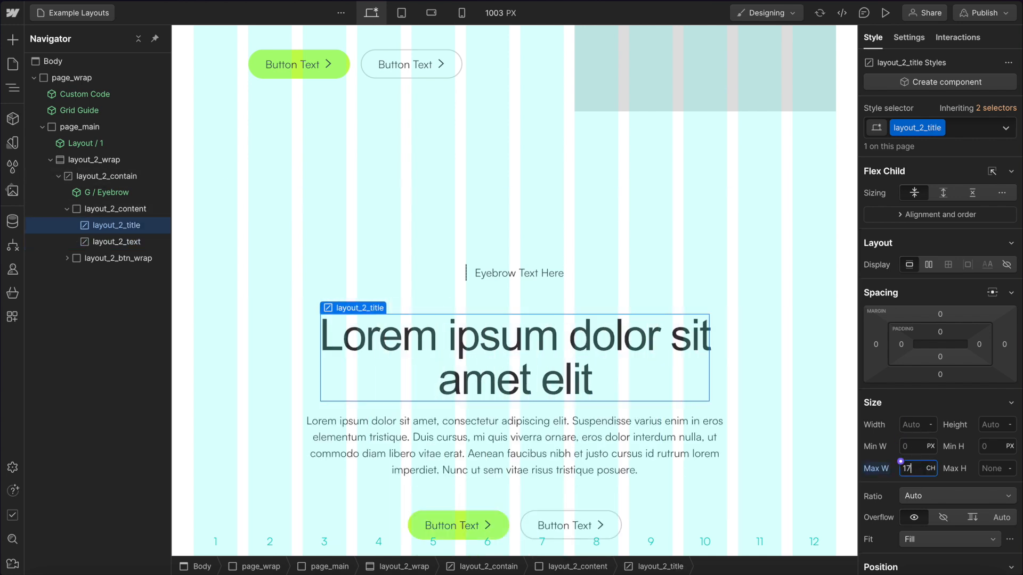
key("Down")
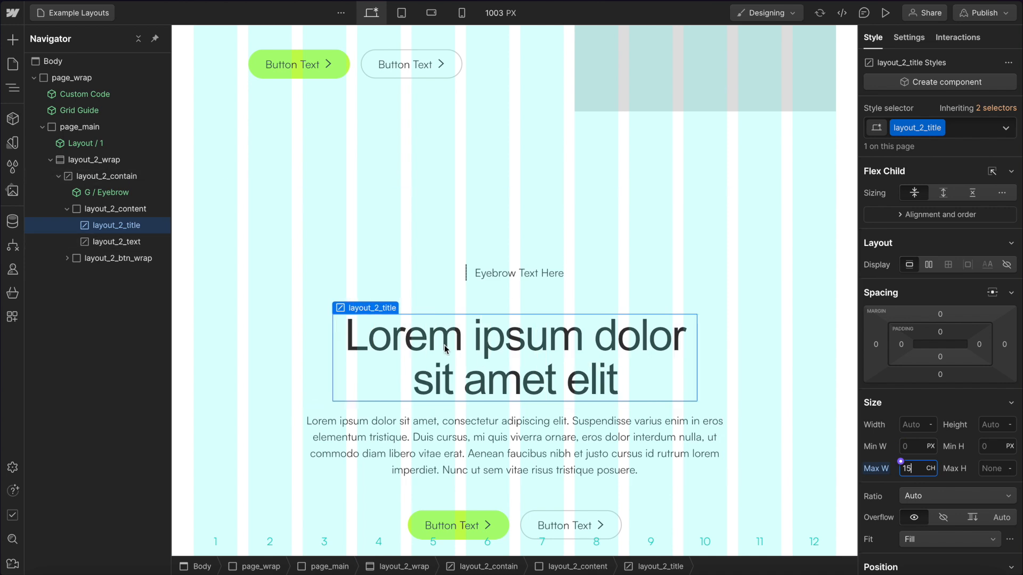
Preview the section at the tablet and mobile landscape breakpoints before returning to desktop.
left_click(402, 13)
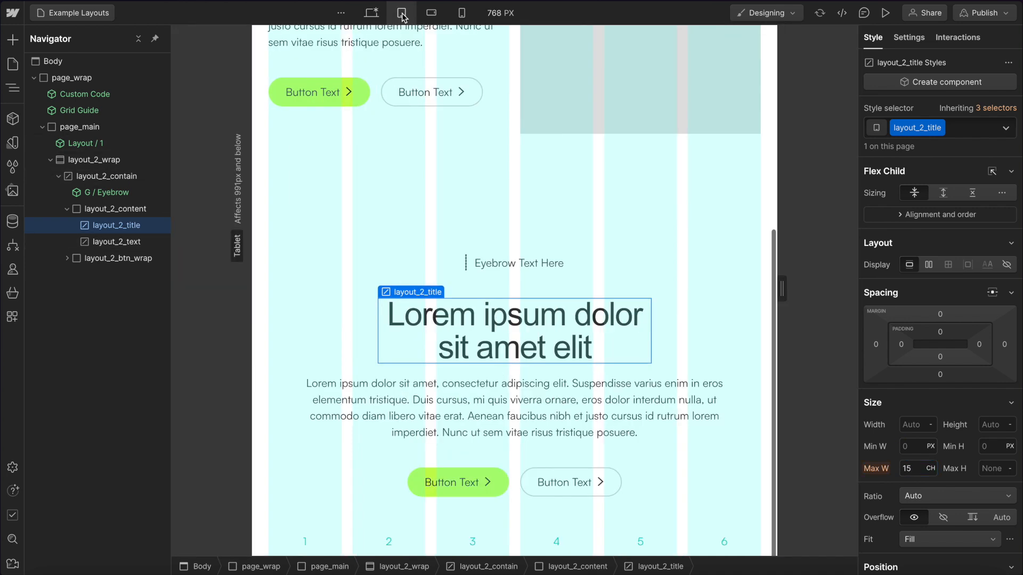
left_click(431, 12)
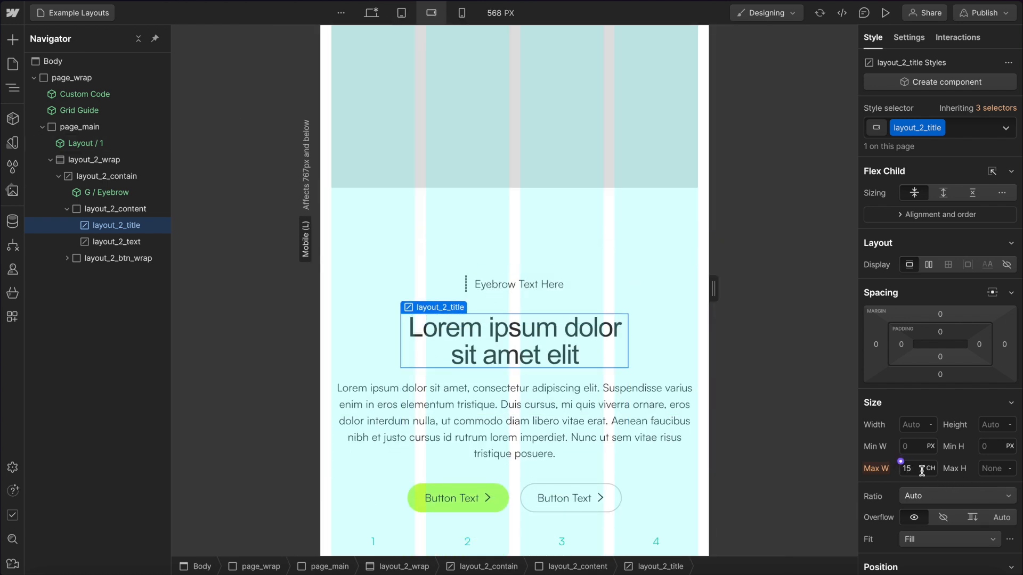
left_click(371, 13)
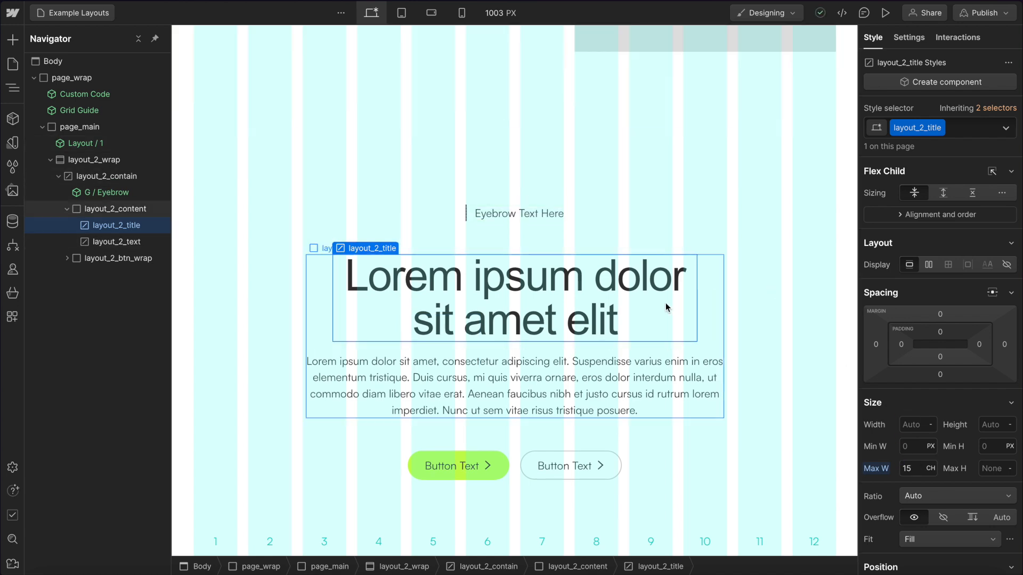
Set layout_2_title's maximum width to 23ch.
left_click(911, 468)
type("20")
key("shift+Up")
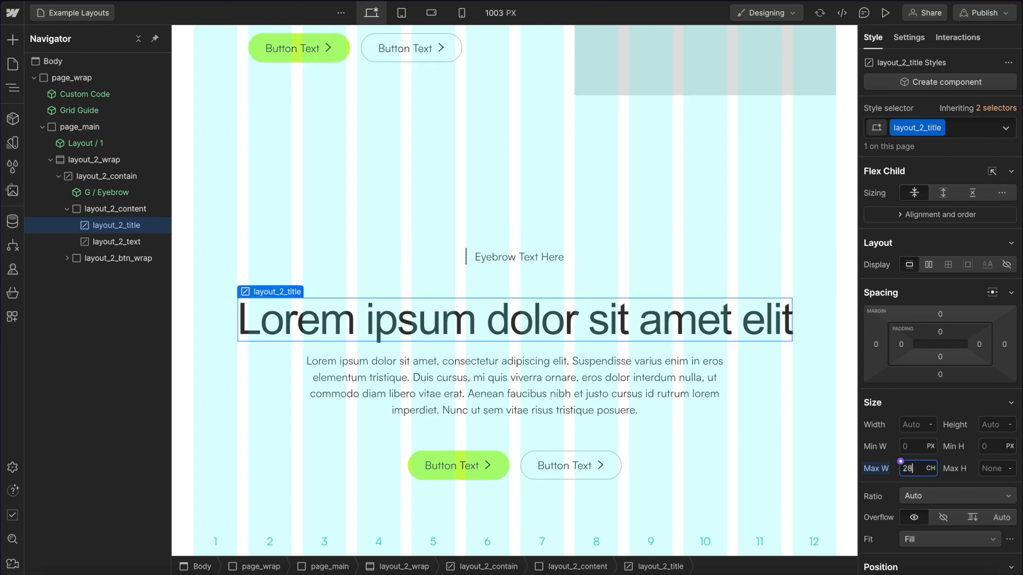
key("Down")
key("Down")
key("Down")
key("Up")
key("Up")
key("Up")
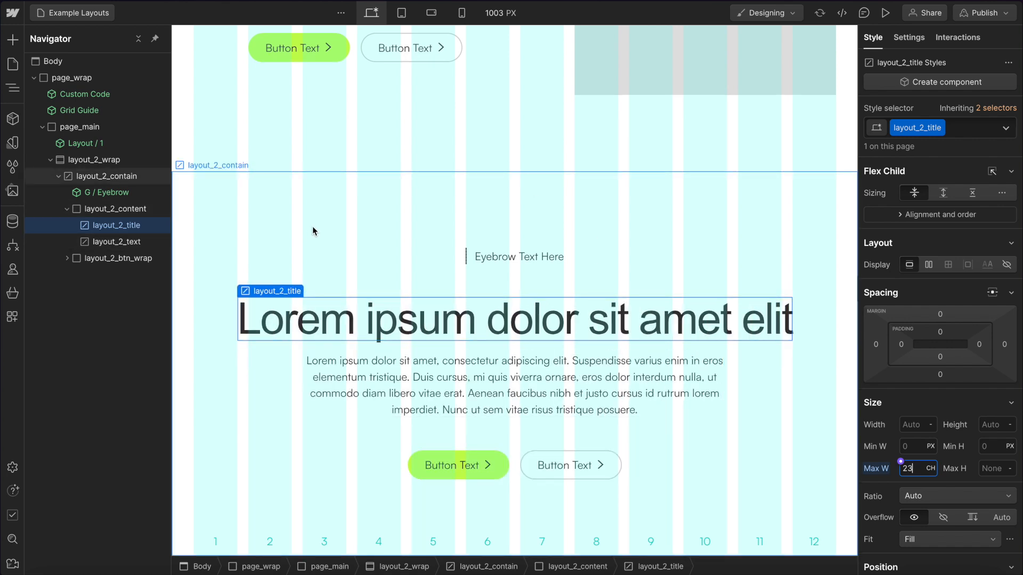
Turn layout_2_wrap into a new component named Layout / 2.
left_click(80, 176)
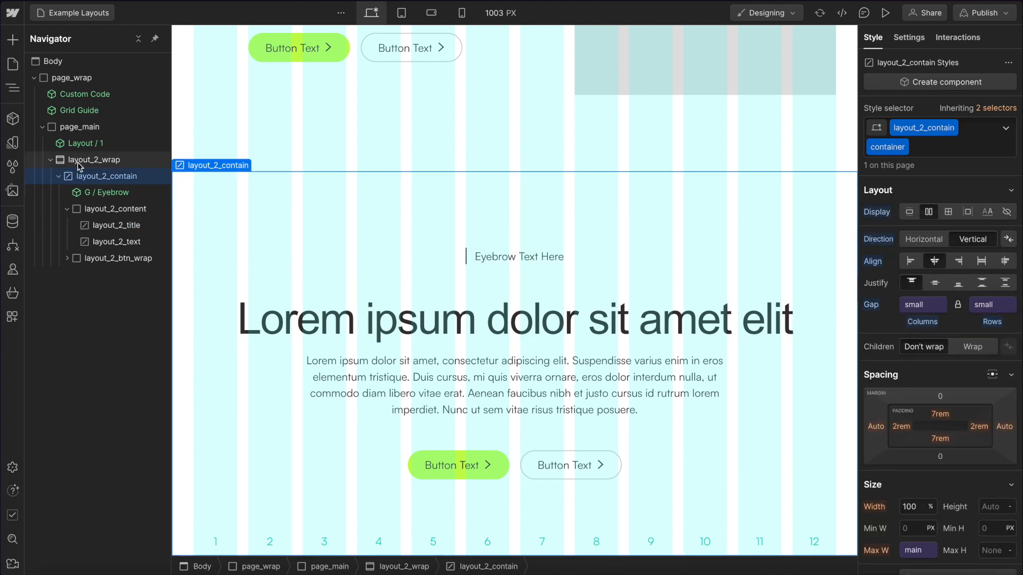
left_click(77, 160)
left_click(12, 118)
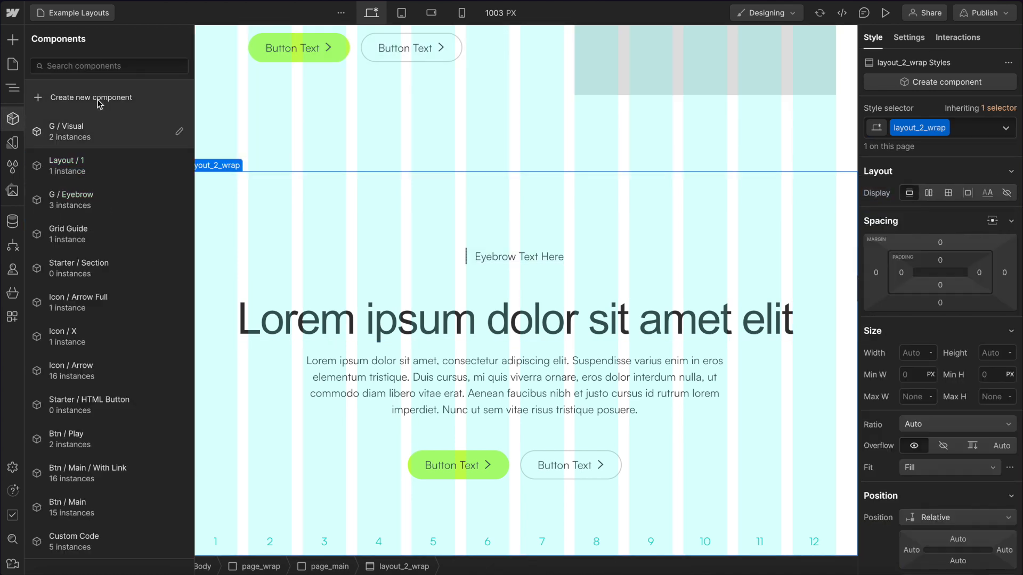
left_click(64, 98)
type("Layout / 2")
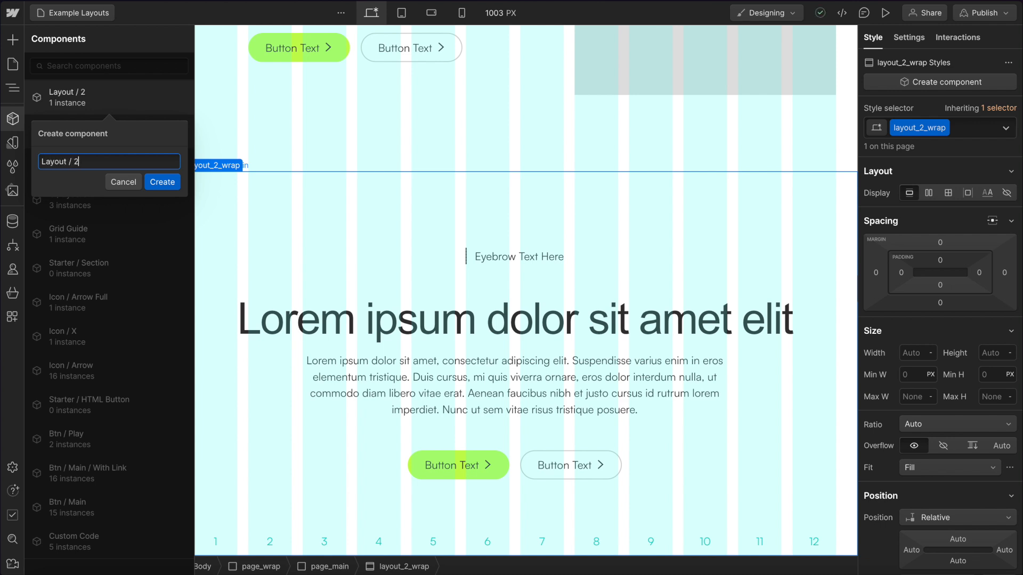
key("Return")
Link the title's tag to a new component property named Title Tag.
left_click(522, 319)
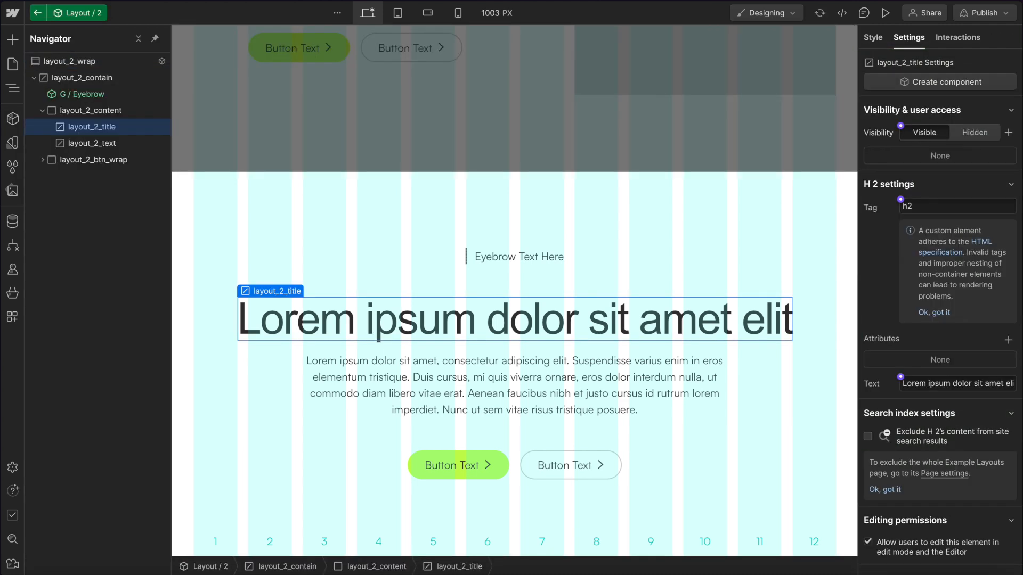
left_click(901, 201)
left_click(921, 225)
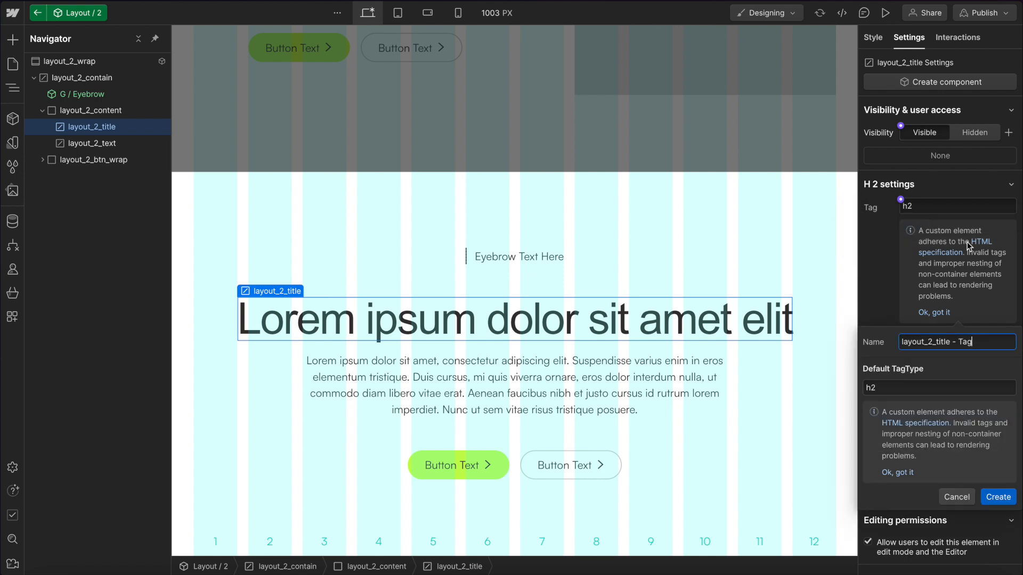
triple_click(980, 344)
type("Title")
left_click(998, 497)
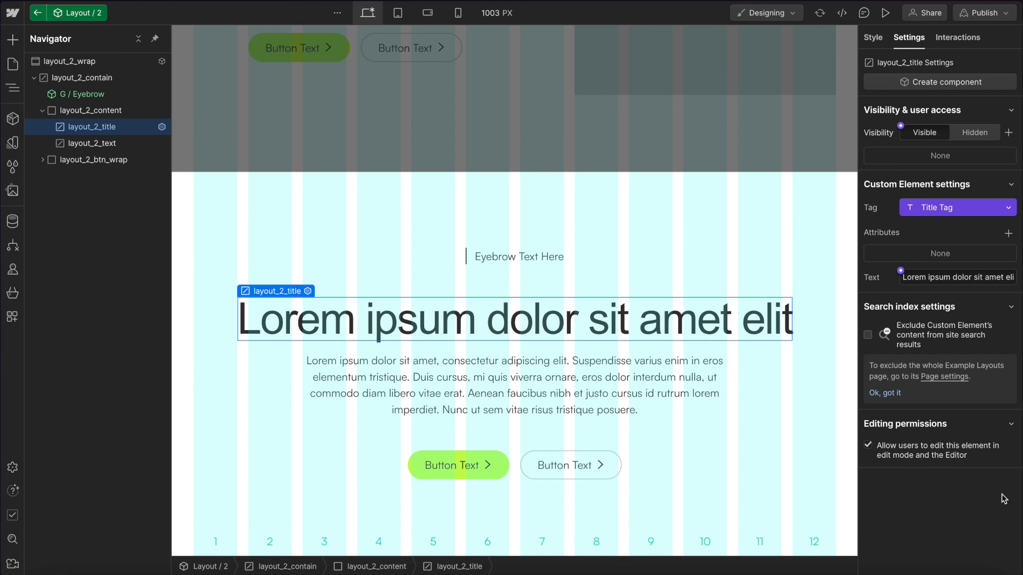
Link the title's text to a new component property named Title Text.
left_click(900, 271)
left_click(932, 291)
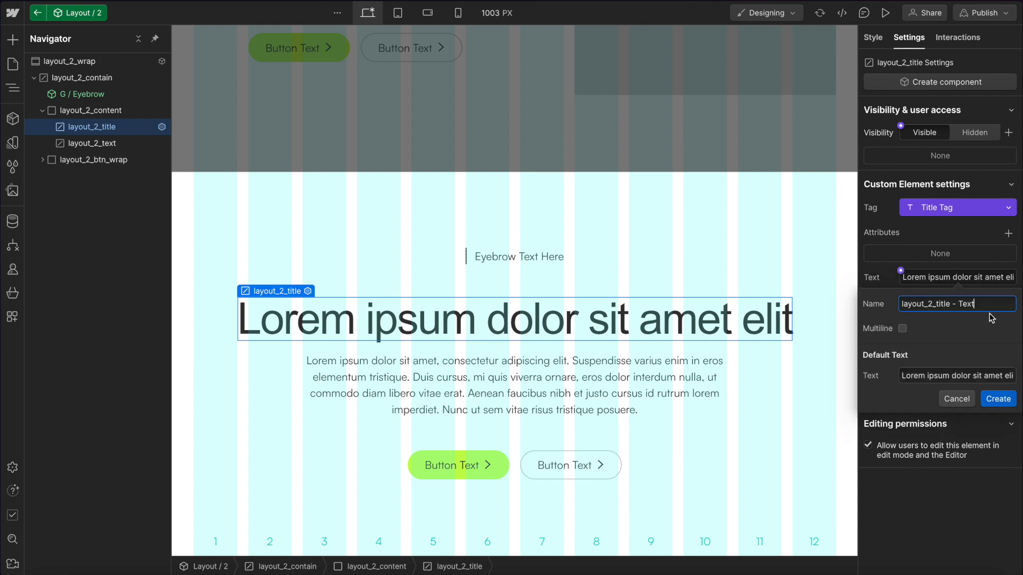
type("Title Te")
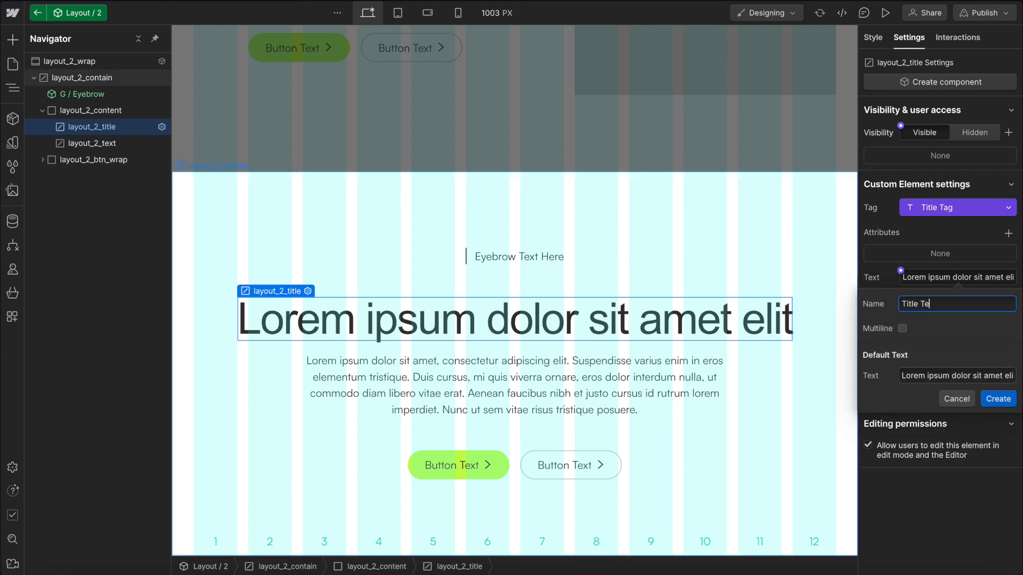
left_click(998, 398)
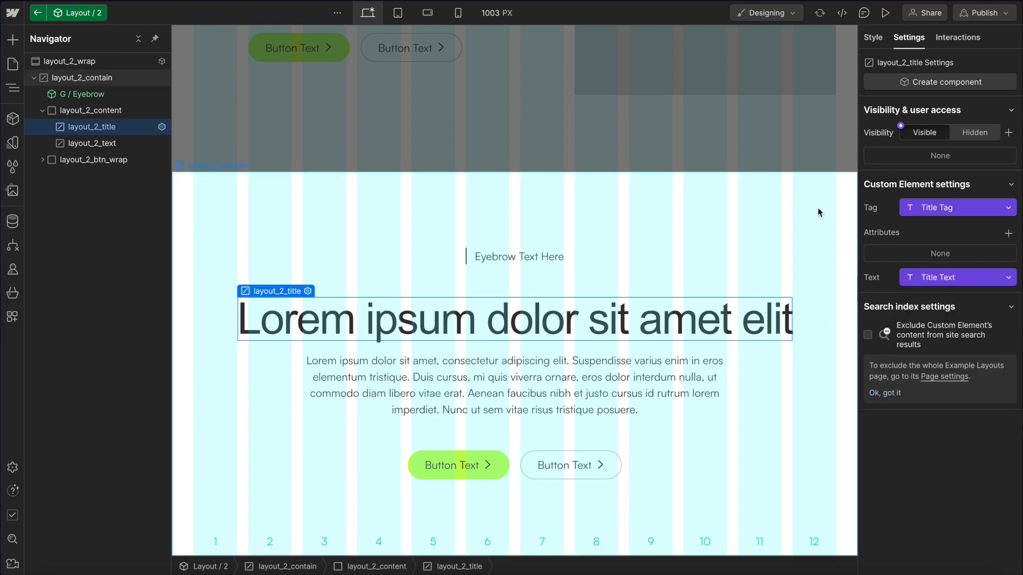
On the Layout / 2 instance, append the word "word" to the Title Text property.
key("Escape")
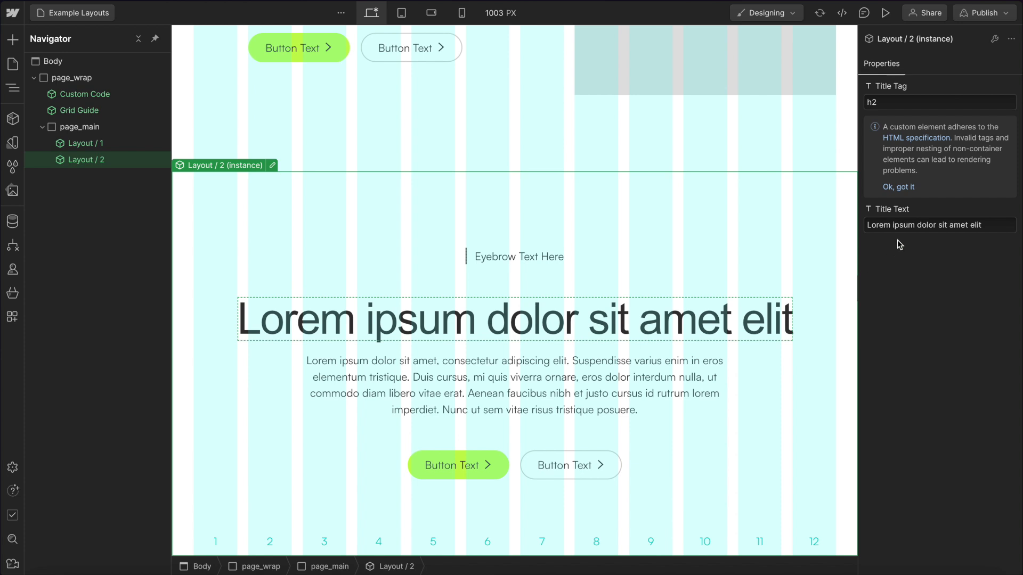
left_click(987, 226)
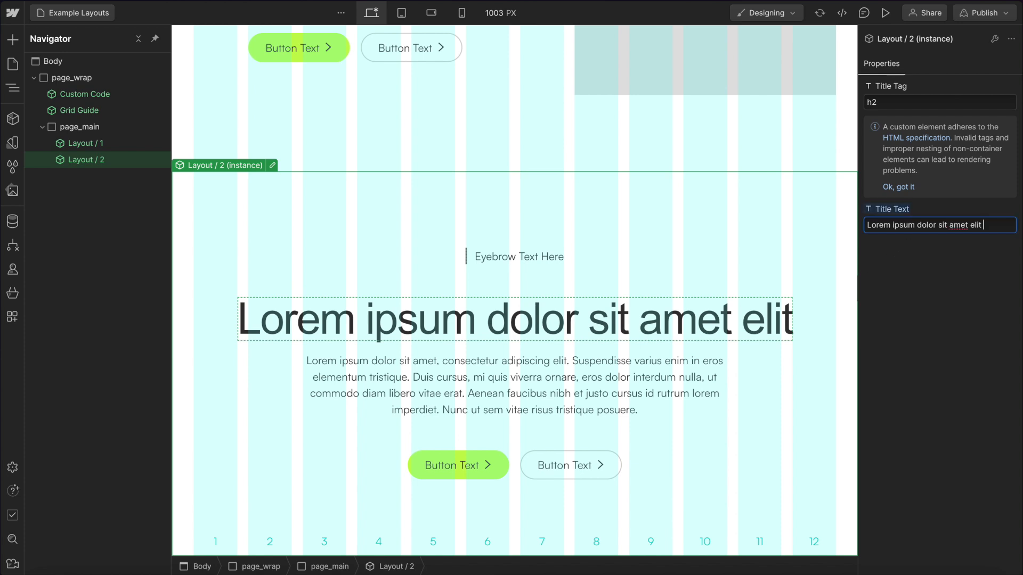
type("word")
key("Return")
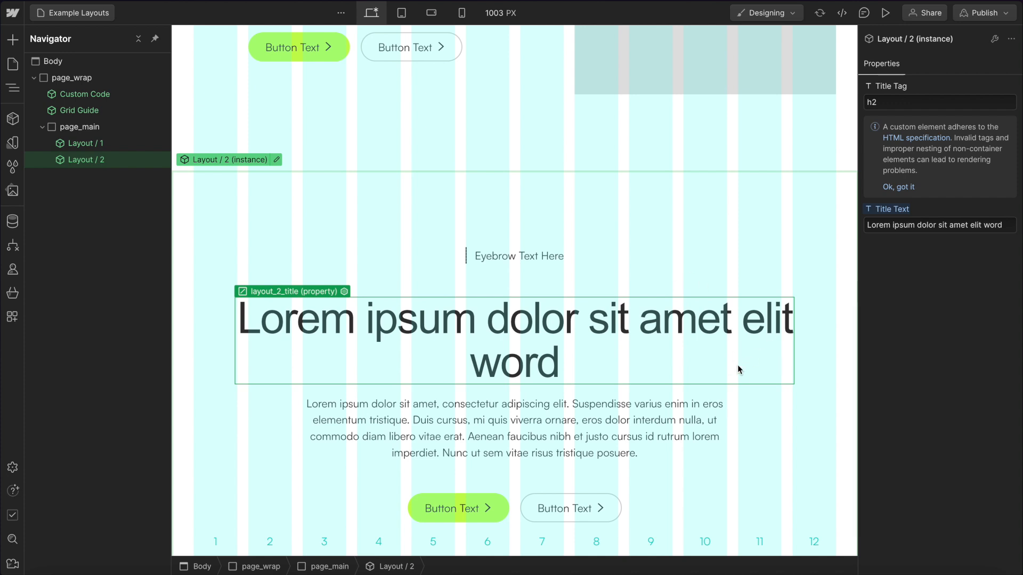
left_click(623, 342)
Inside the component, add a style attribute to the title with the value max-width: 23ch;.
double_click(713, 187)
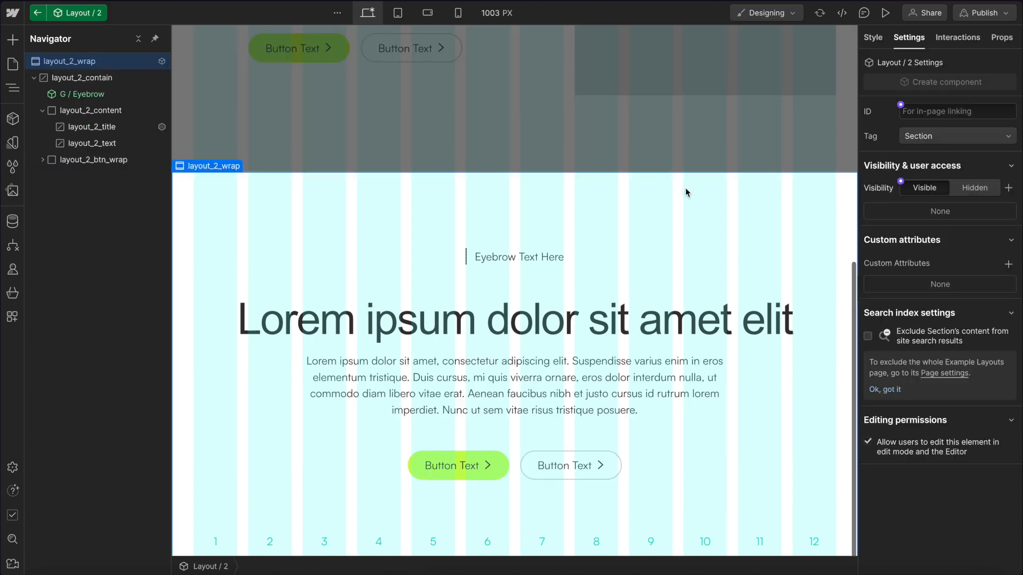
left_click(606, 323)
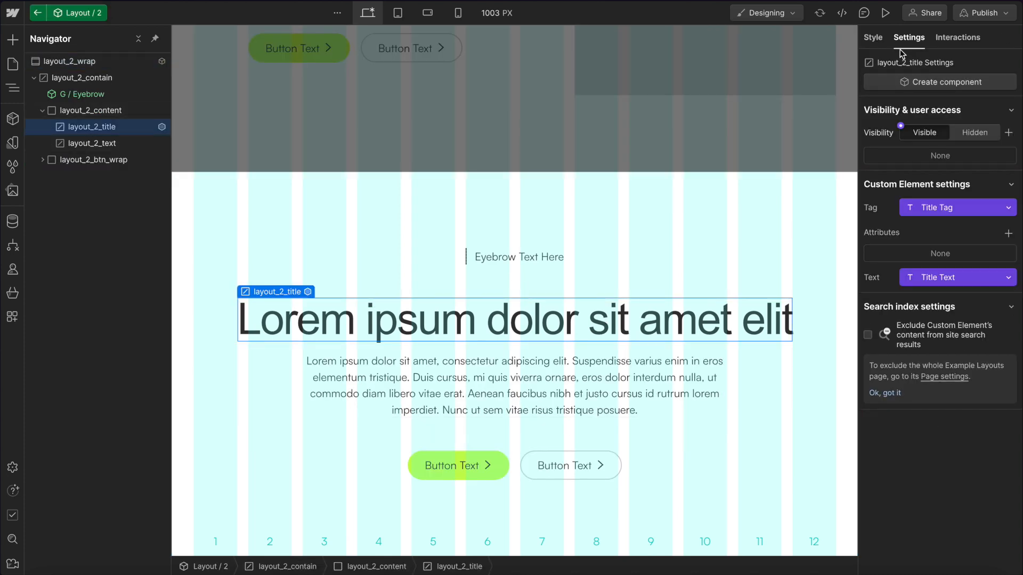
left_click(871, 37)
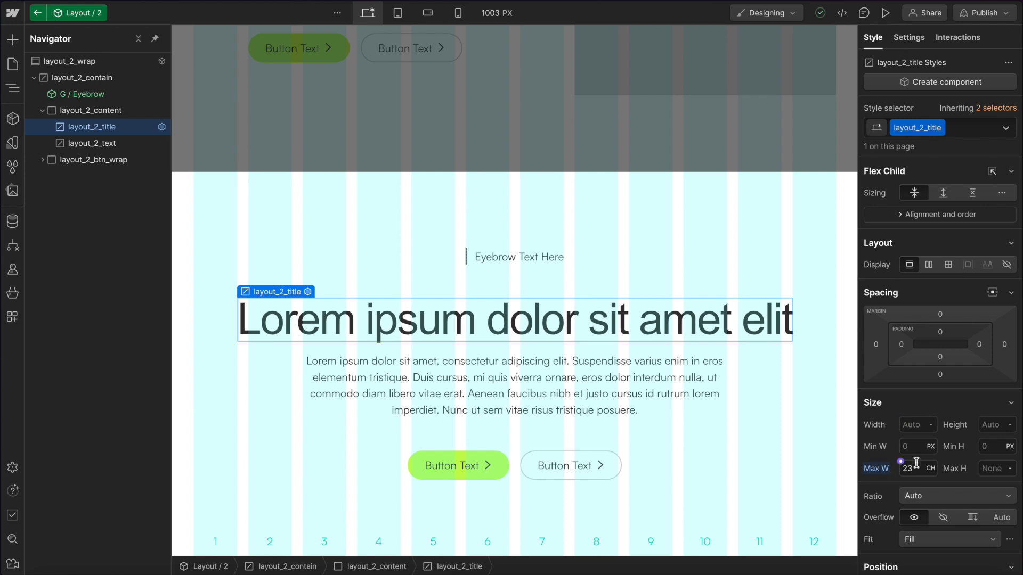
left_click(909, 38)
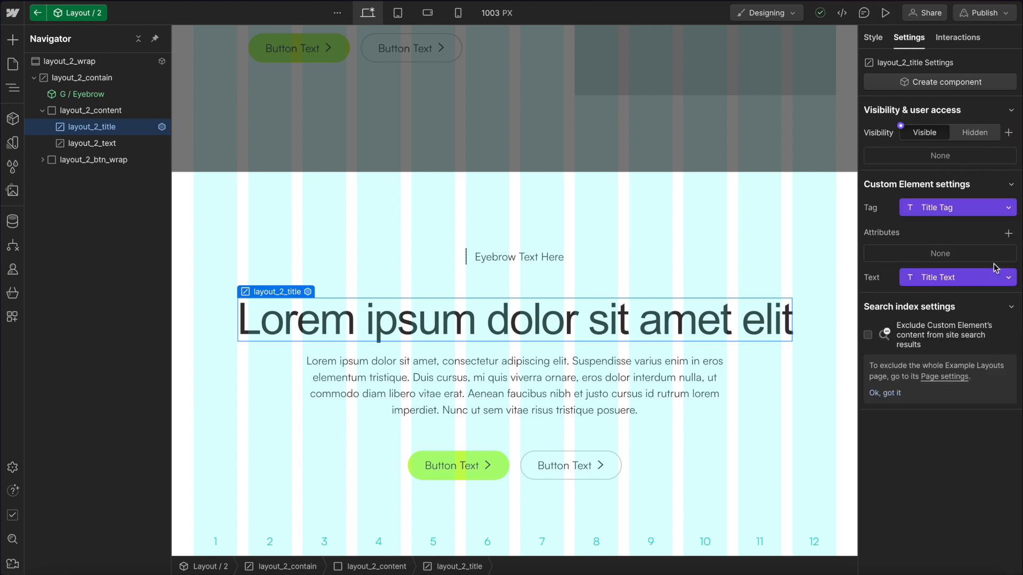
left_click(1008, 234)
type("style")
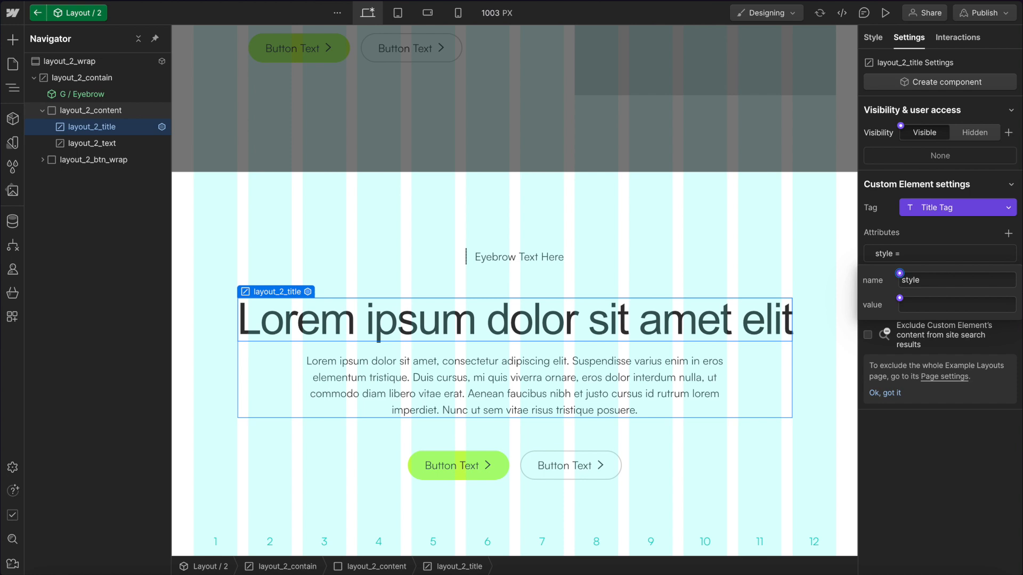
left_click(941, 309)
type("max-width: 23ch;")
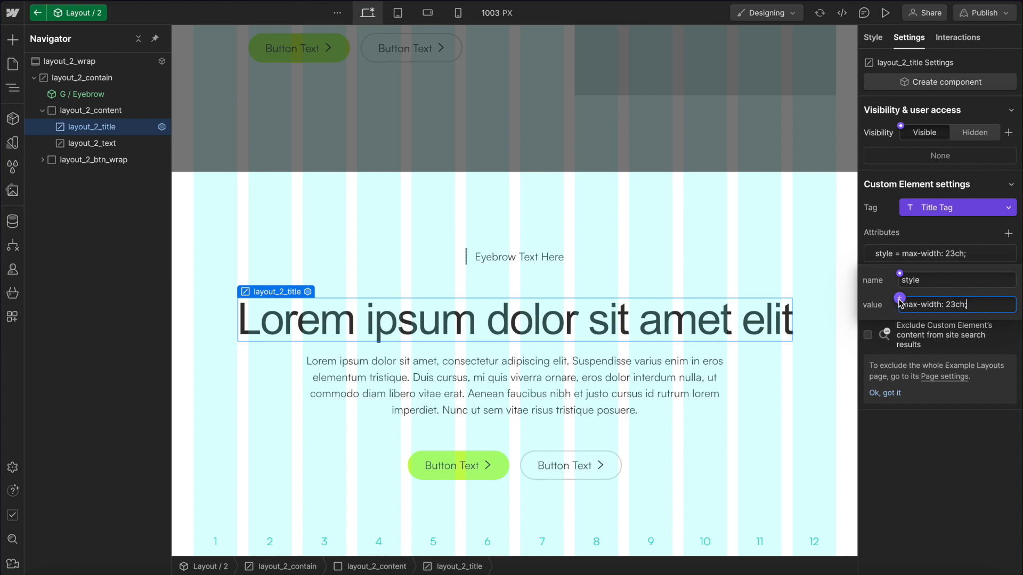
Start linking the style attribute's value to a new component property.
left_click(899, 297)
left_click(939, 325)
left_click_drag(1003, 330, 798, 324)
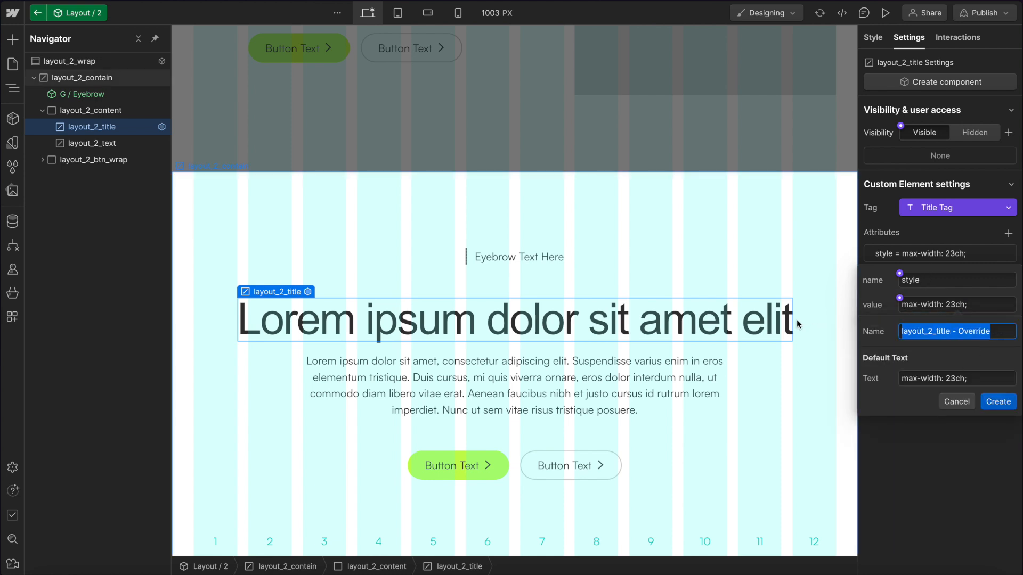
type("Title Max Width")
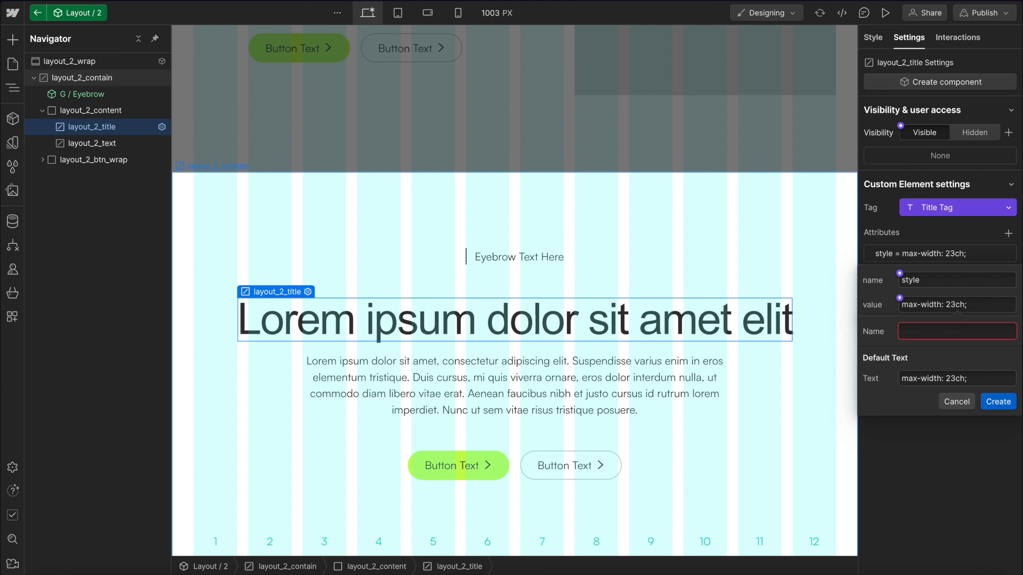
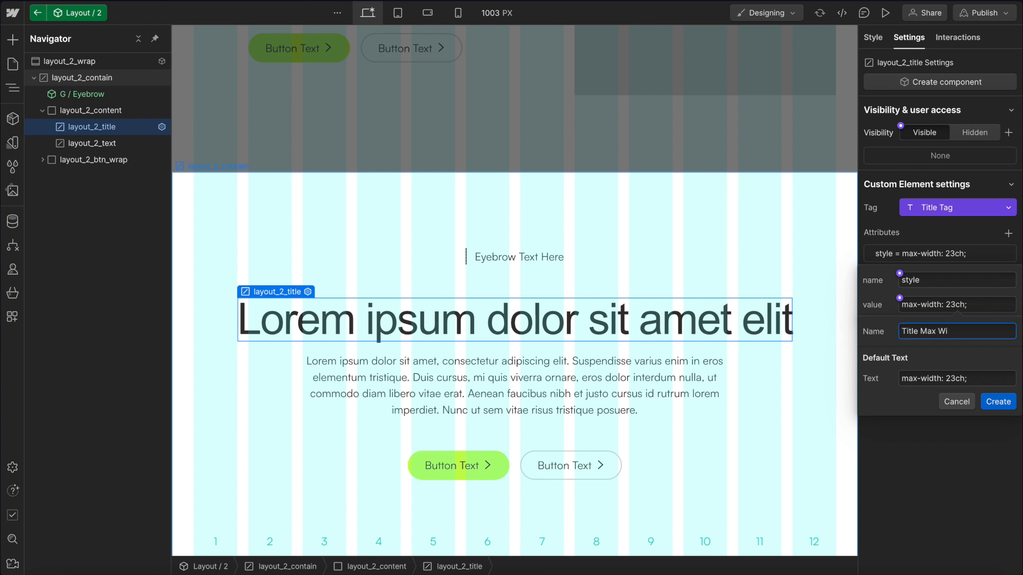
Create the Title Max Width property, and on the Layout / 2 instance set Title Max Width to max-width: 18ch;.
left_click(997, 402)
left_click(594, 120)
left_click(522, 321)
left_click(666, 136)
left_click(549, 319)
left_click(912, 260)
key("BackSpace")
key("Delete")
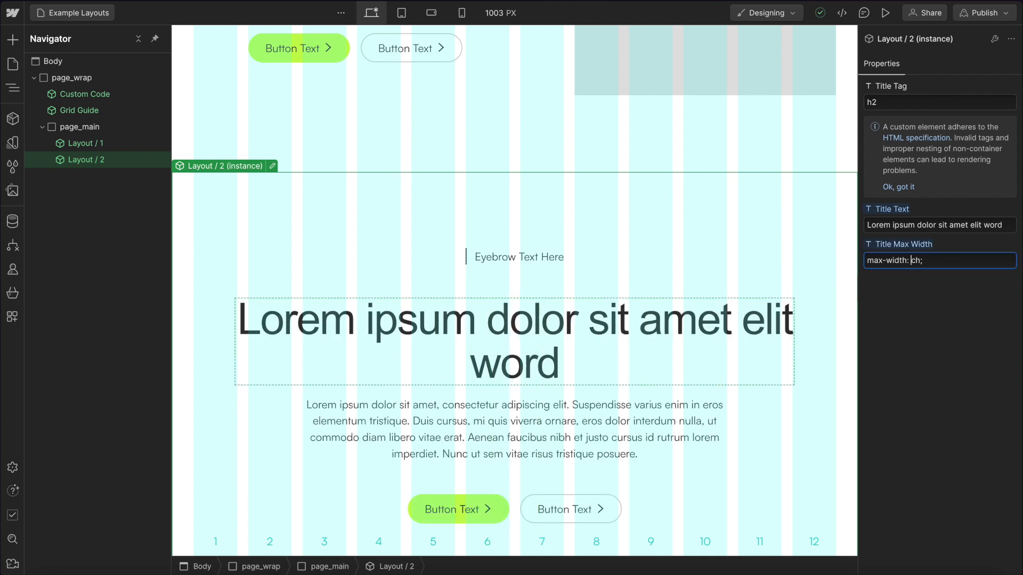
type("18")
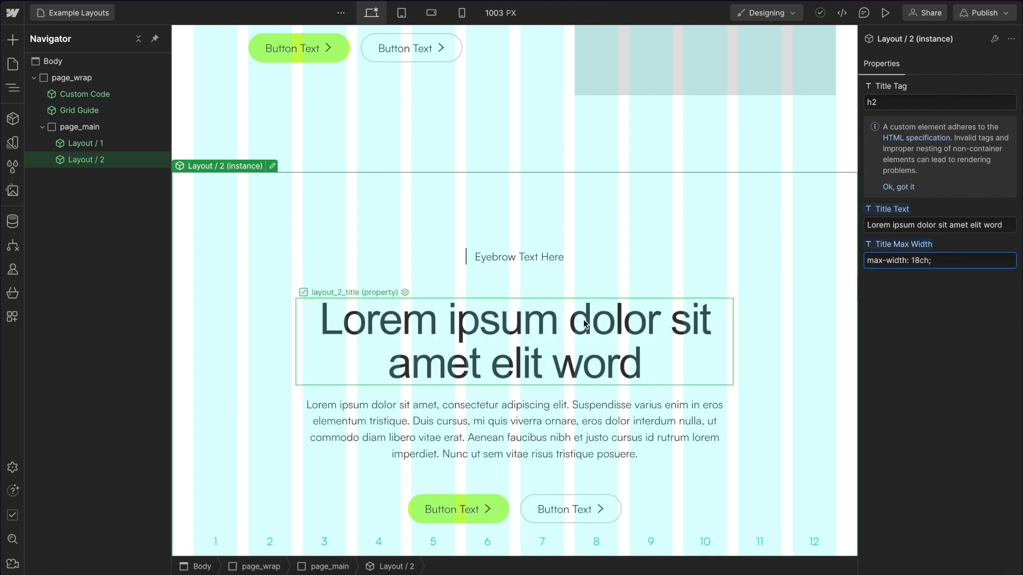
Inside the Layout / 2 component, set the paragraph text's visibility to Hidden and back to Visible.
left_click(636, 91)
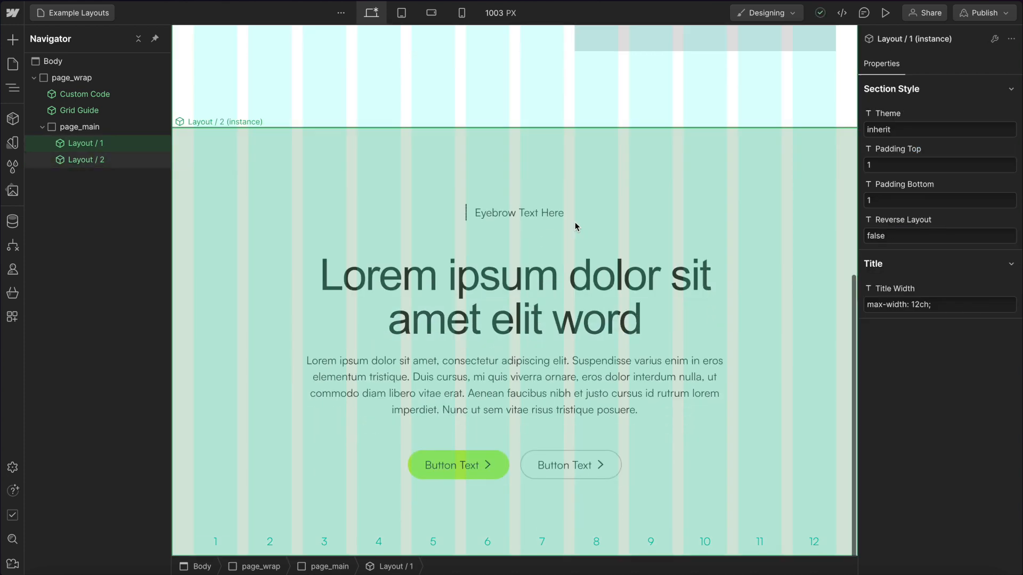
left_click(409, 383)
double_click(408, 380)
left_click(406, 383)
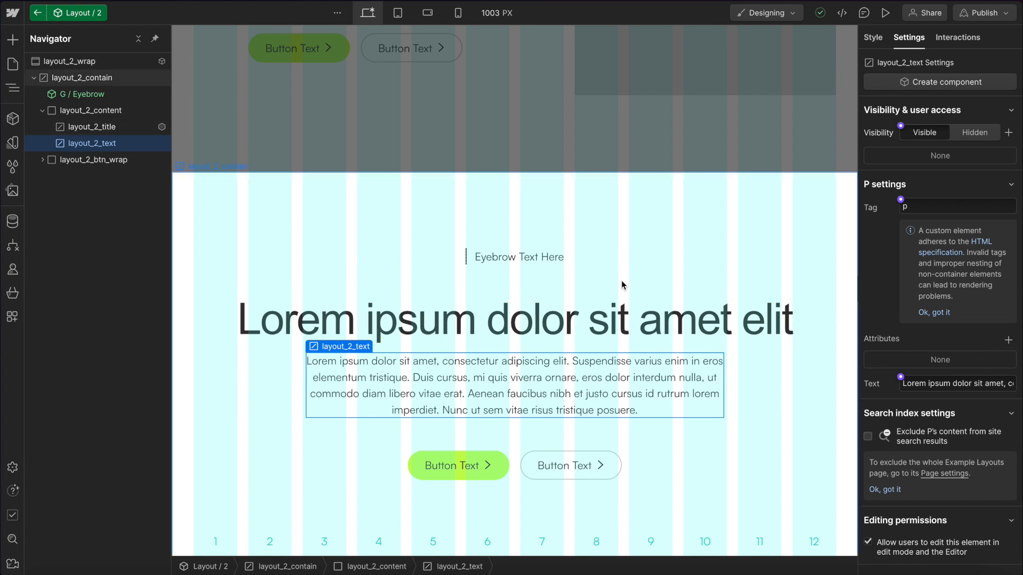
left_click(543, 347)
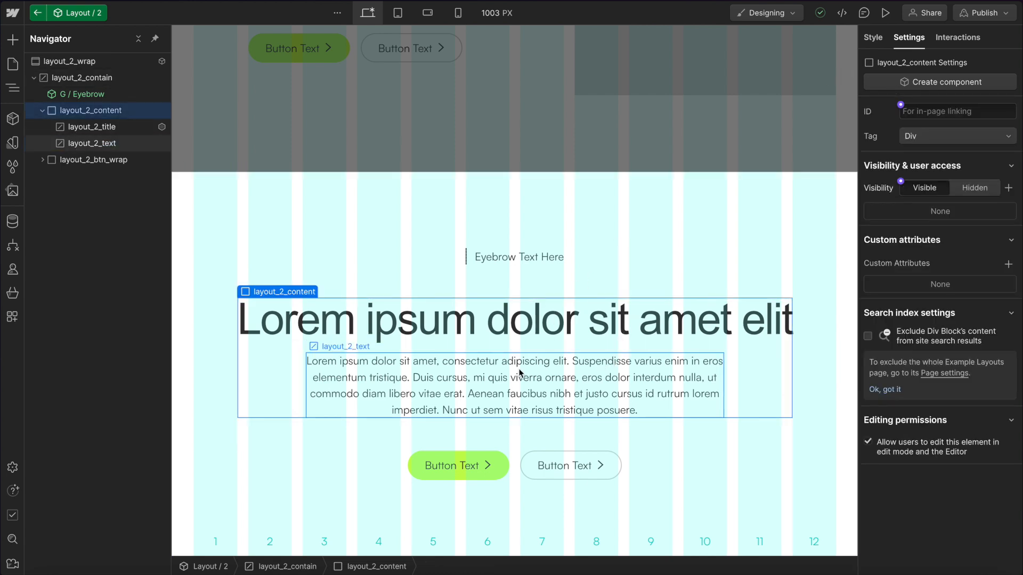
left_click(525, 367)
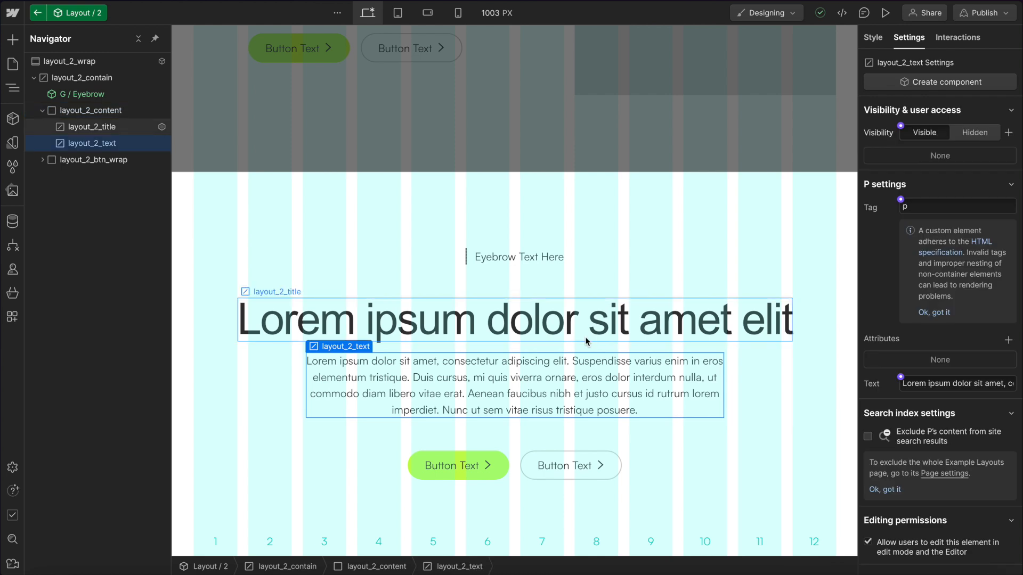
left_click(974, 133)
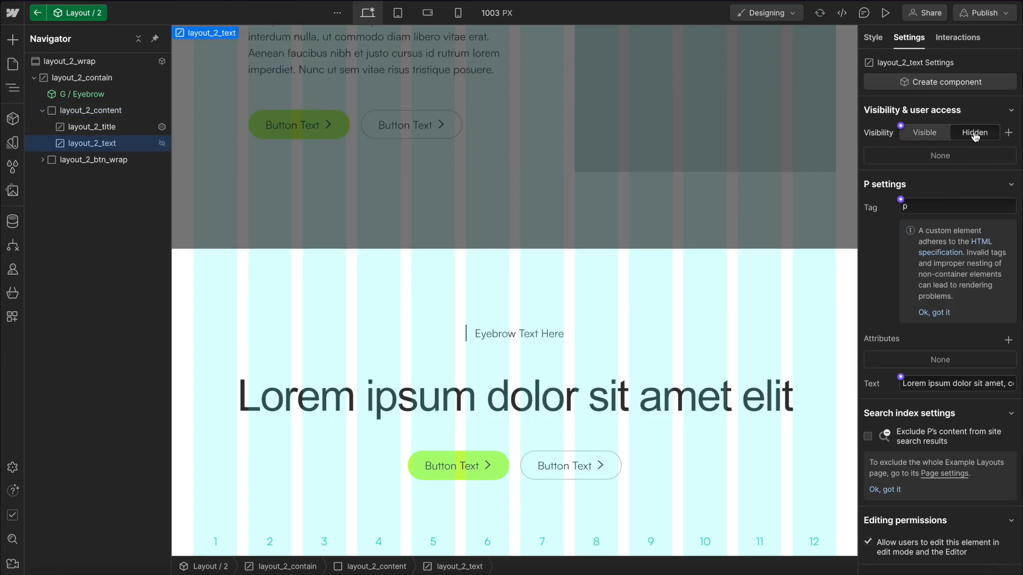
left_click(924, 132)
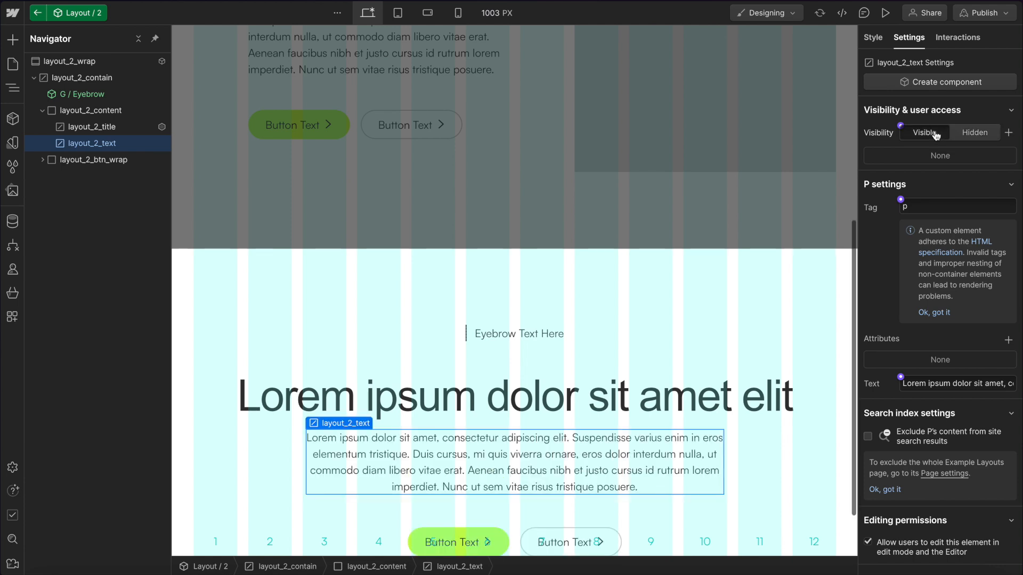
scroll(624, 296, "down", 2)
Set the eyebrow instance's visibility to Hidden and back to Visible.
left_click(466, 256)
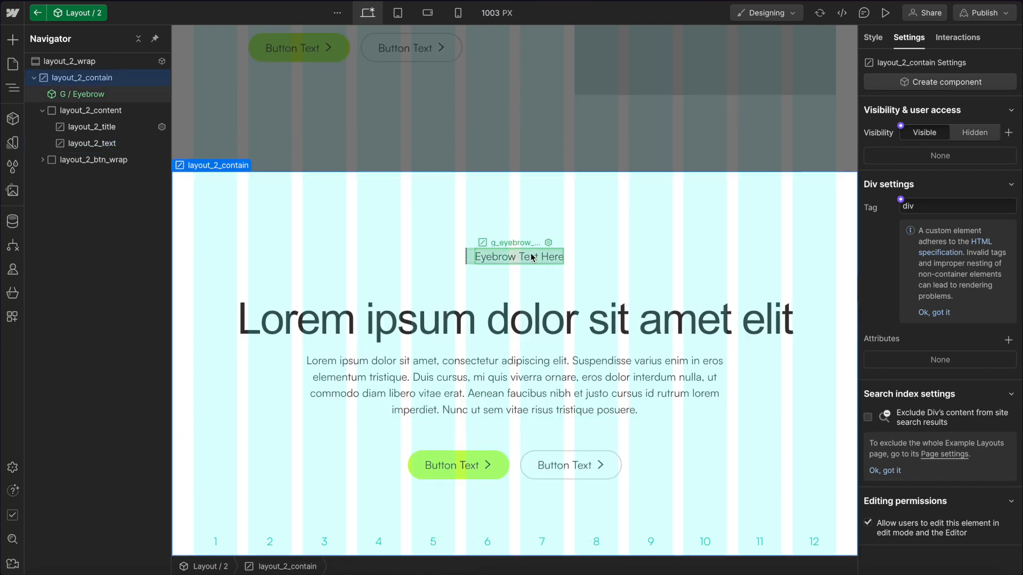
left_click(468, 257)
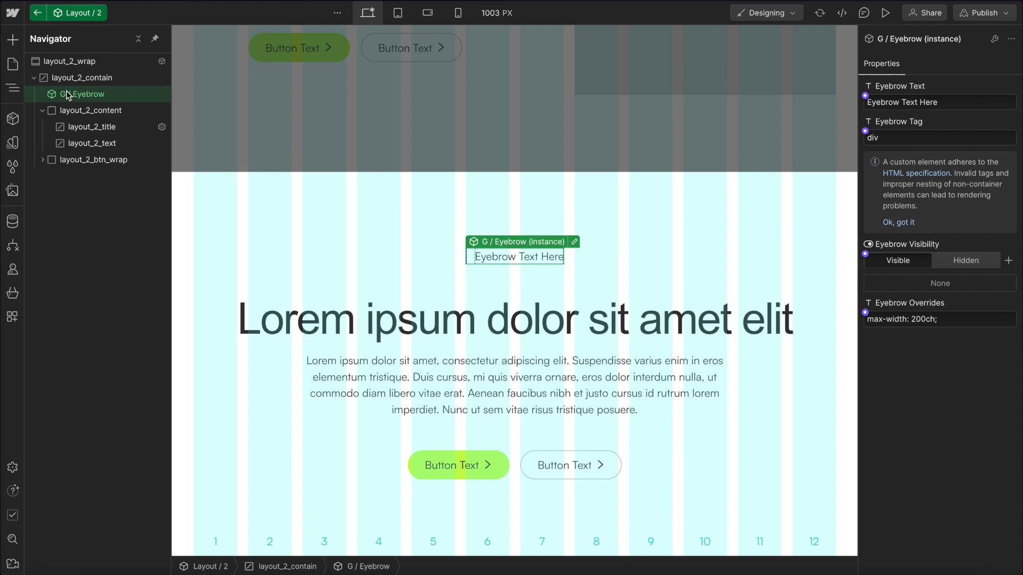
left_click(971, 265)
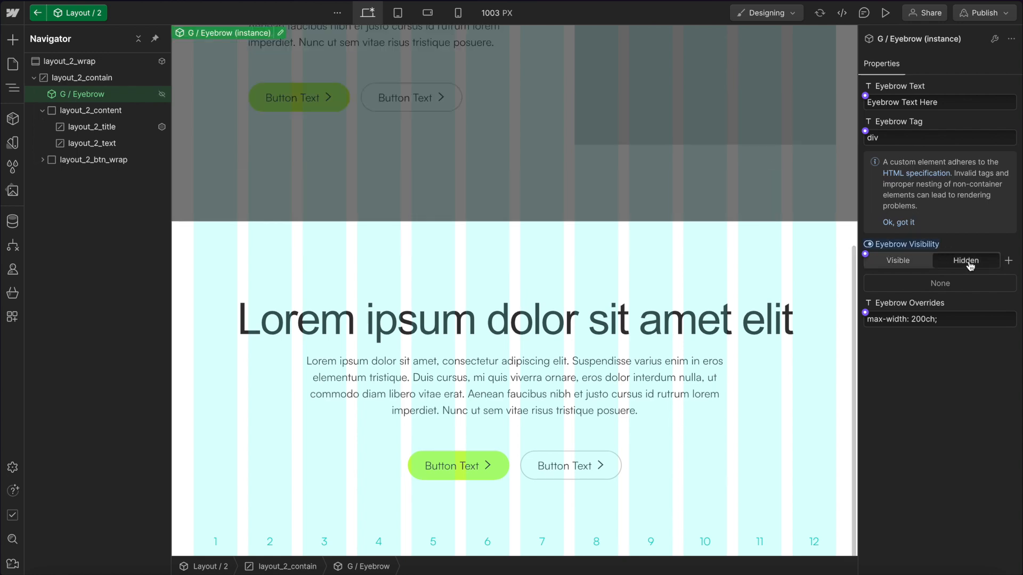
left_click(913, 265)
scroll(607, 521, "down", 1)
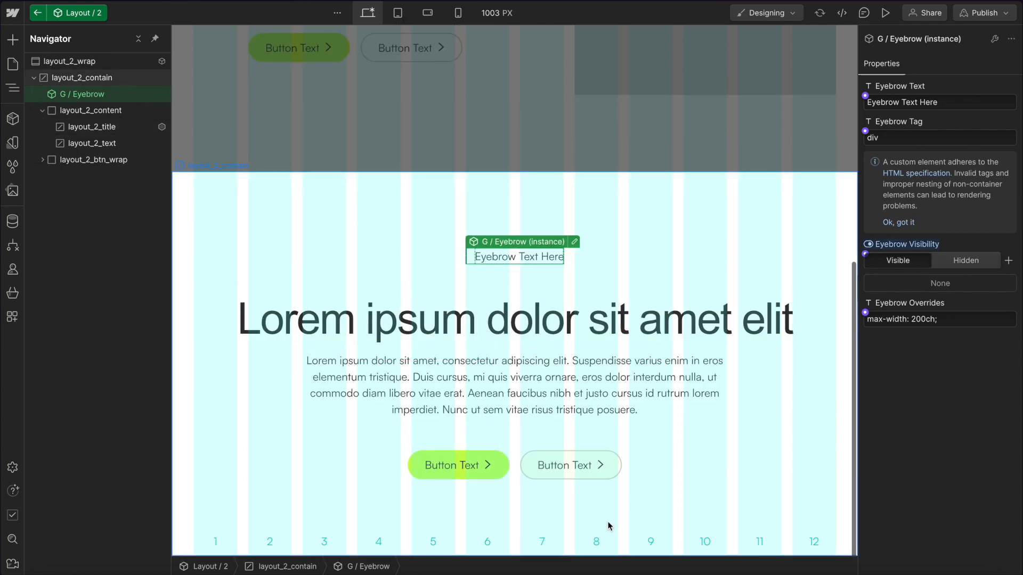
Insert a G / Visual component instance as the first child of layout_2_wrap, above layout_2_contain.
left_click(609, 465)
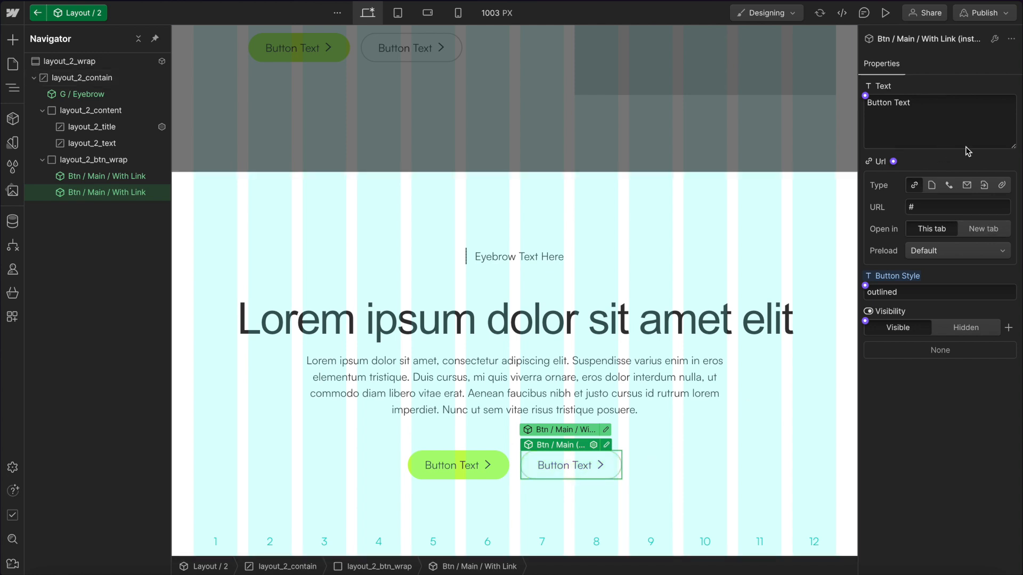
left_click(522, 139)
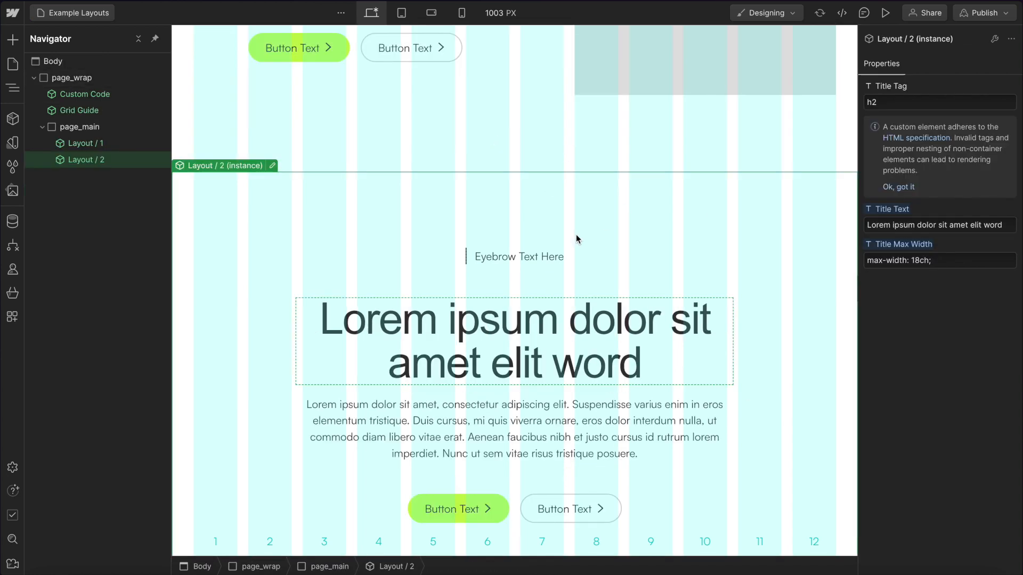
double_click(72, 161)
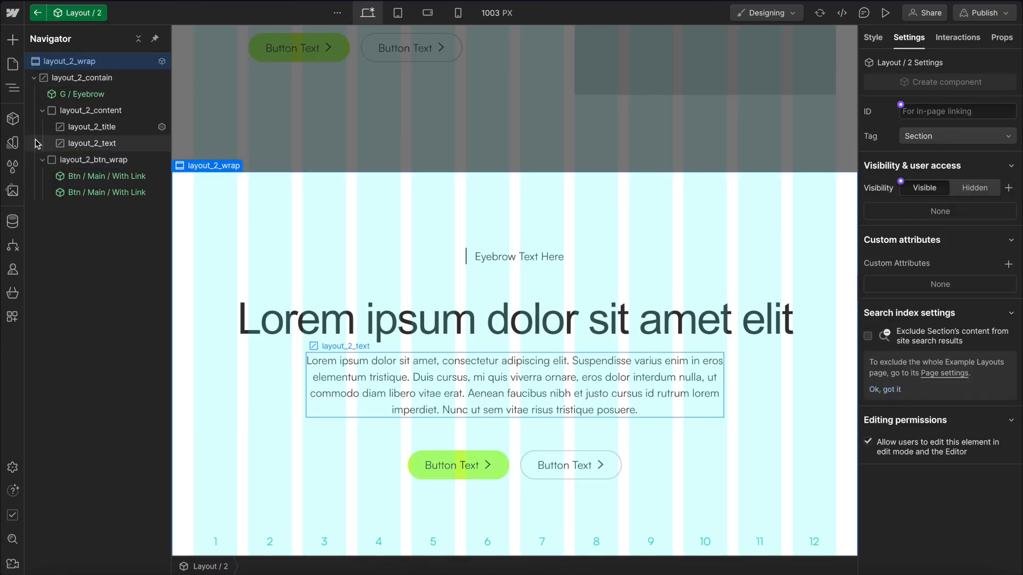
left_click(33, 78)
key("ctrl+k")
type("g")
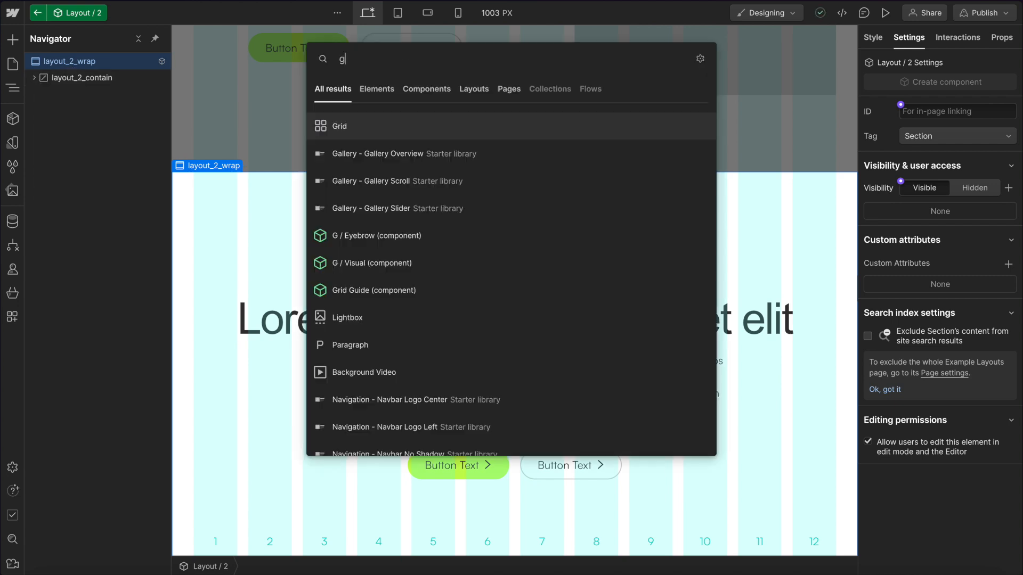
type(" /")
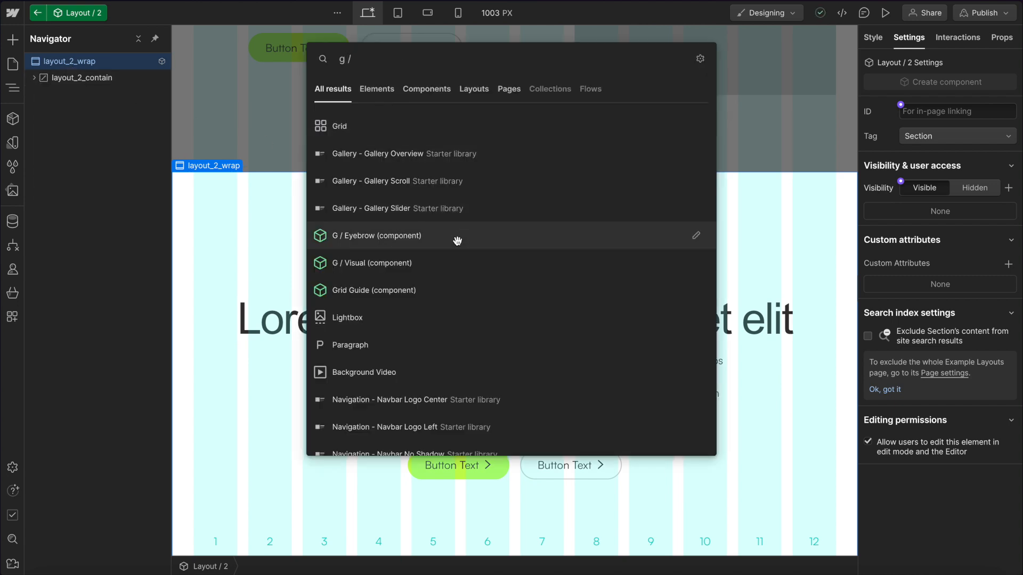
left_click(379, 263)
left_click_drag(103, 94, 103, 75)
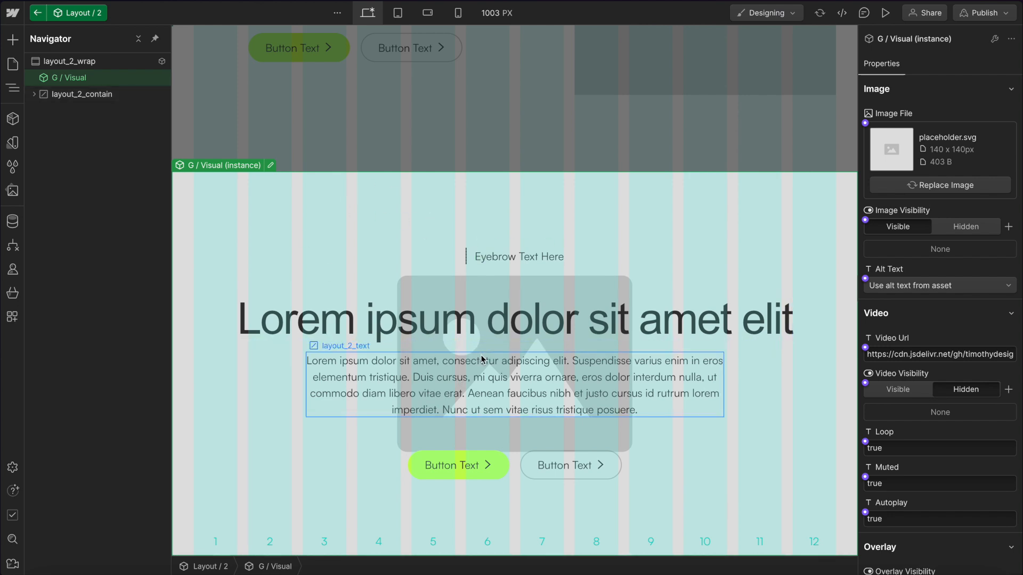
Add a custom attribute data-theme with the value dark to layout_2_wrap.
left_click(96, 64)
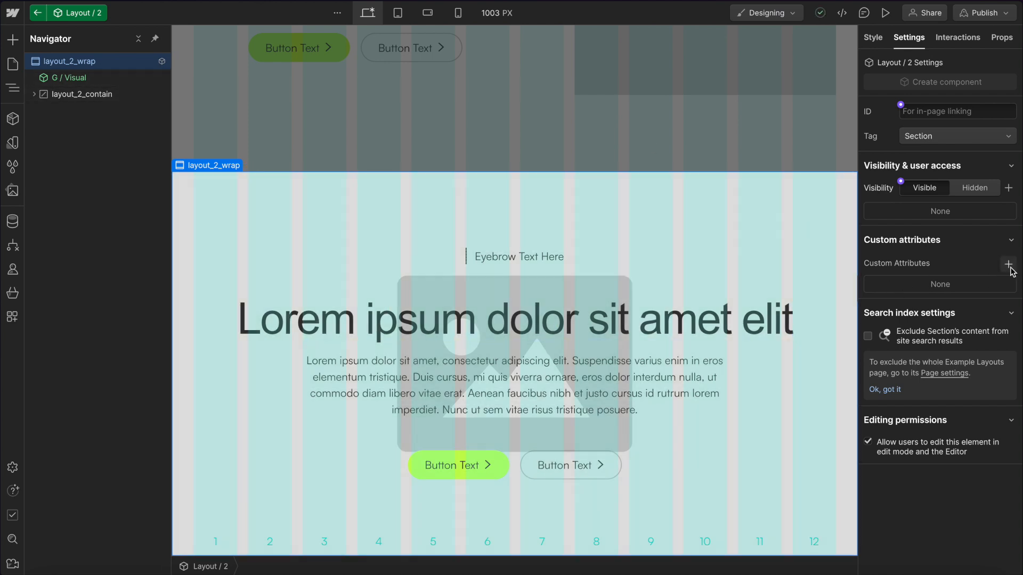
left_click(1009, 265)
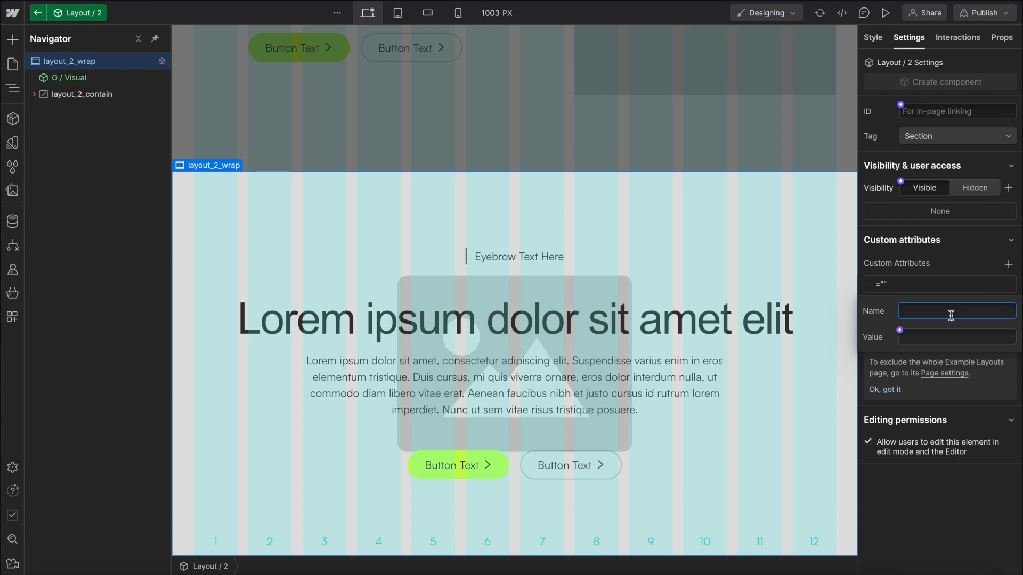
type("data-theme")
key("Tab")
type("dark")
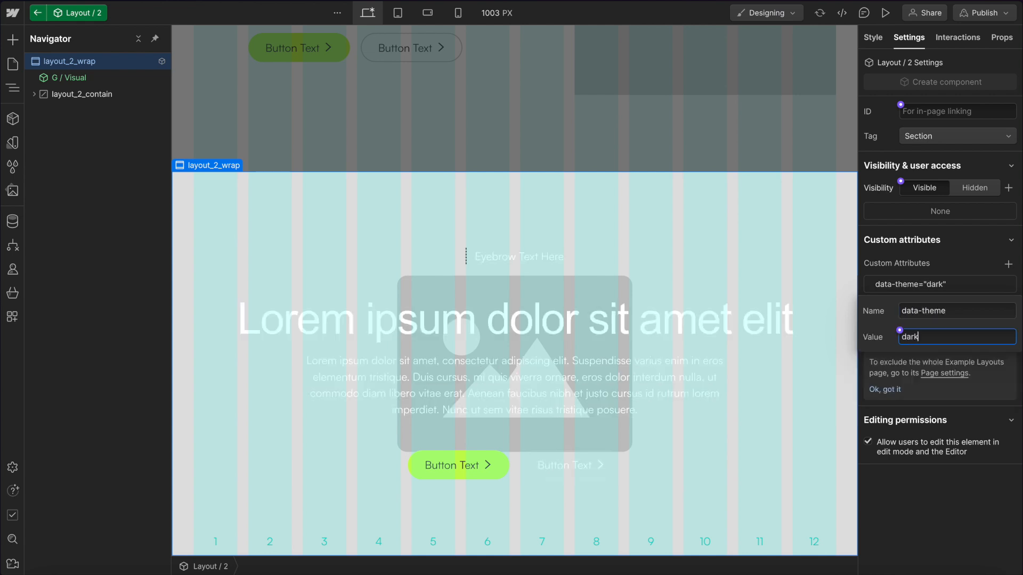
left_click(939, 277)
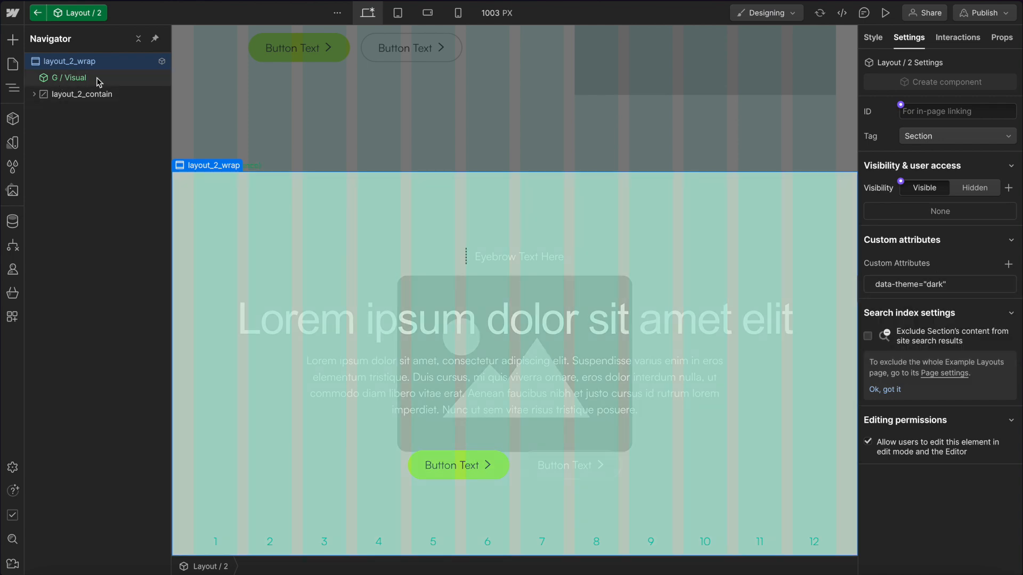
Set the G / Visual instance's overlay visibility to Visible.
left_click(99, 81)
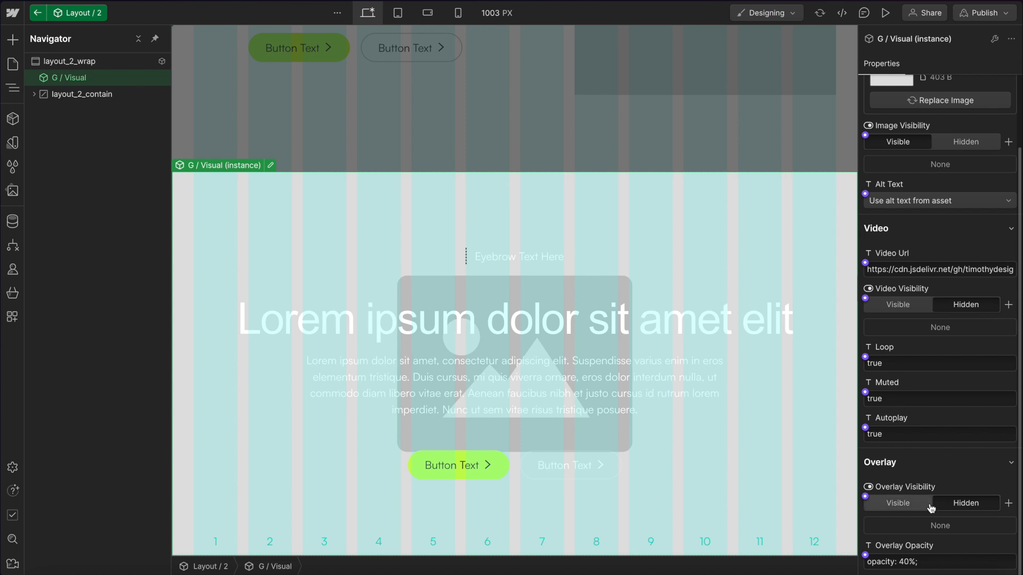
left_click(903, 504)
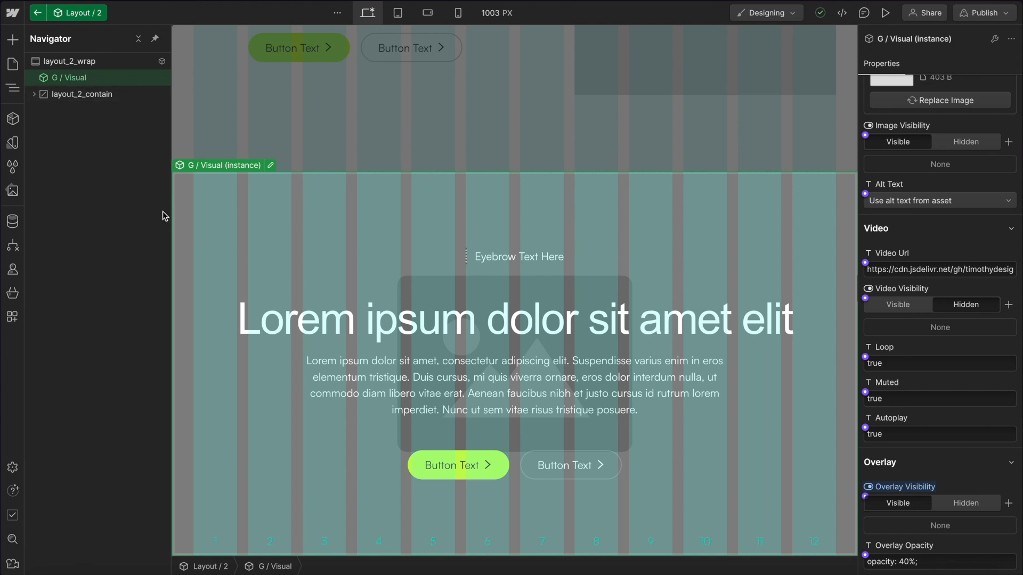
Set layout_2_contain's minimum height to 90 VH and centre its content vertically.
left_click(80, 94)
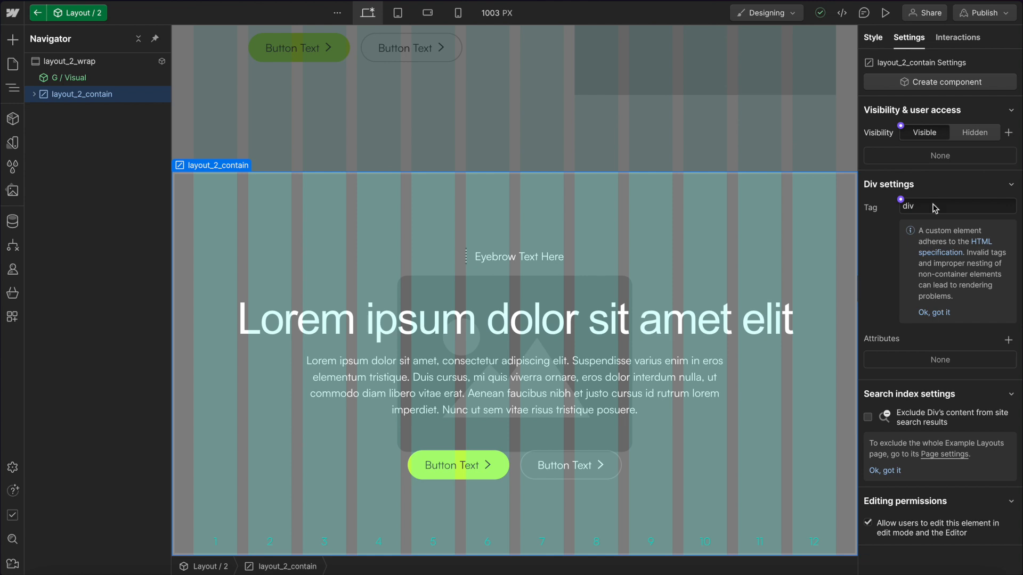
left_click(873, 37)
scroll(953, 335, "down", 3)
left_click(994, 384)
type("90vh")
key("Return")
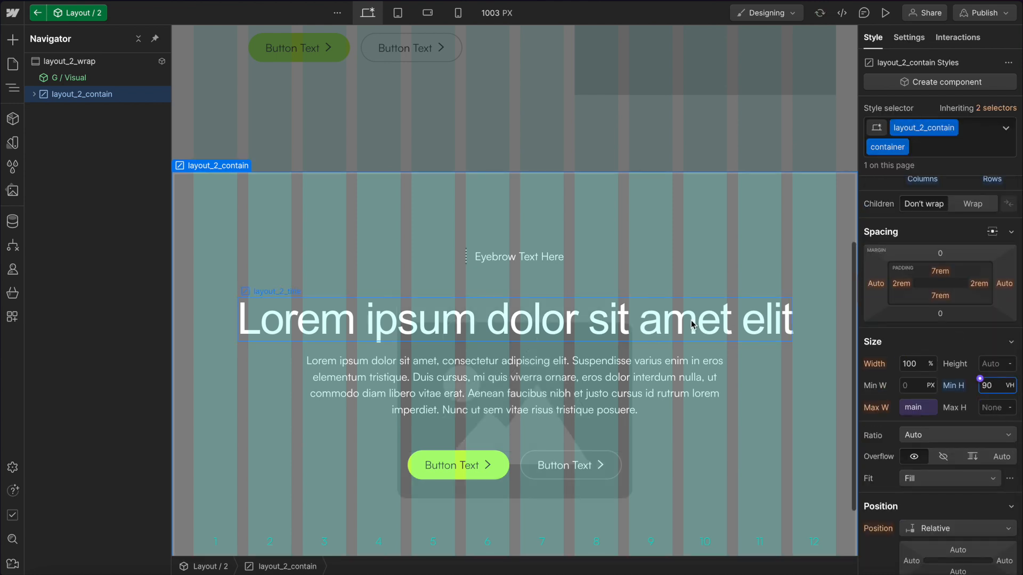
scroll(685, 326, "down", 2)
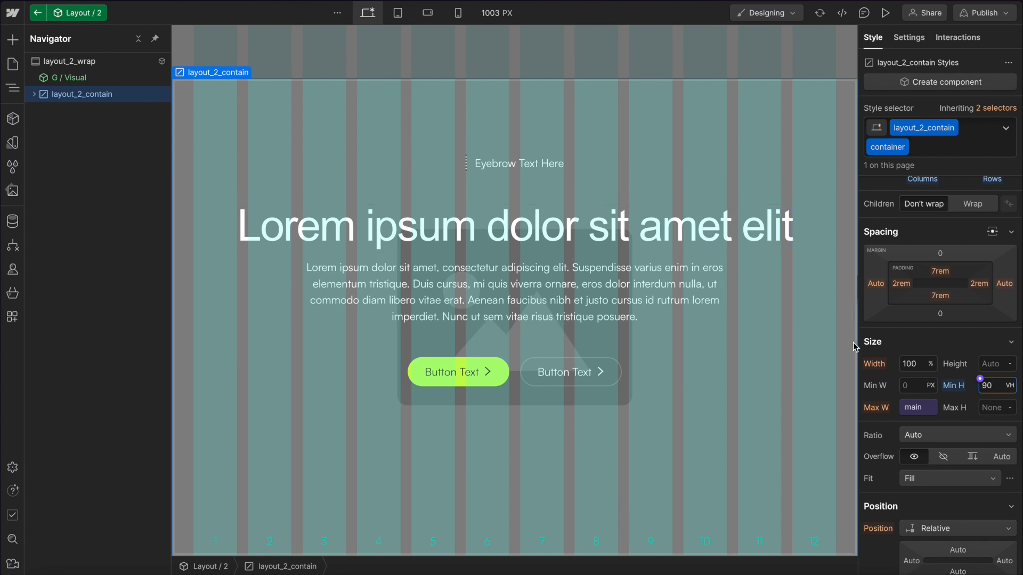
scroll(924, 261, "up", 2)
left_click(935, 245)
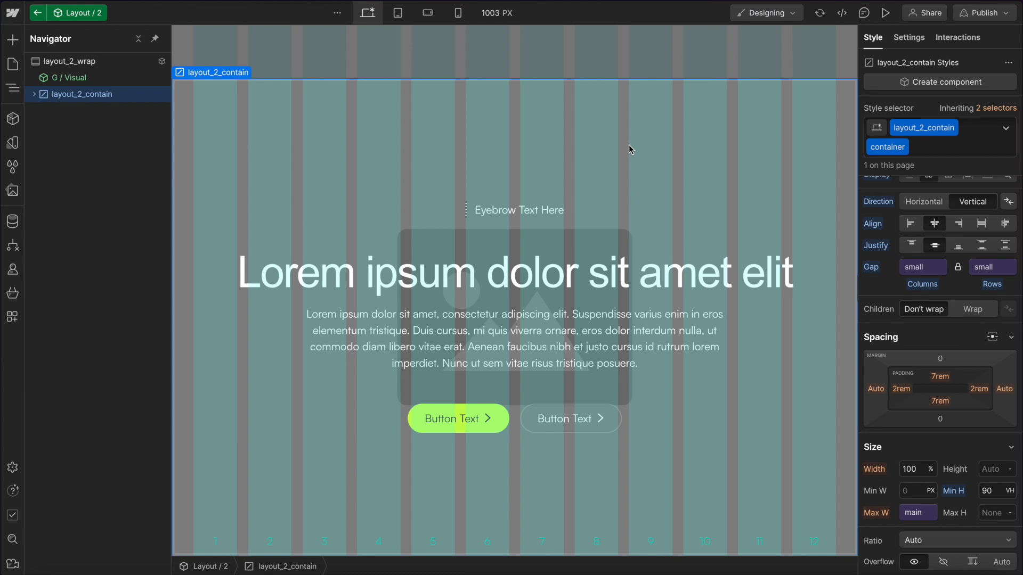
Wrap the G / Visual instance in a new div block inside layout_2_wrap with the class layout_2_base--ca1.
left_click(658, 68)
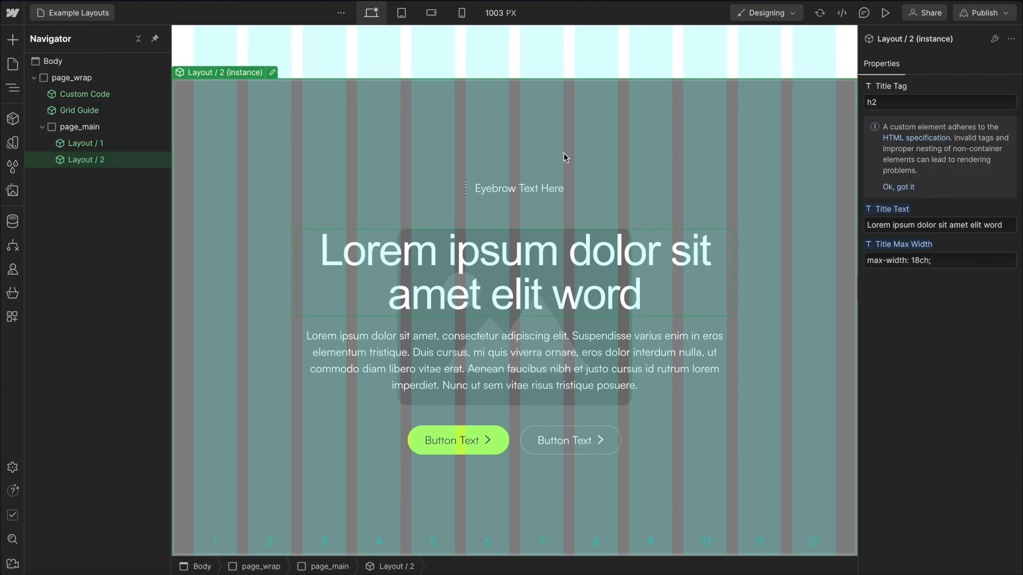
double_click(318, 145)
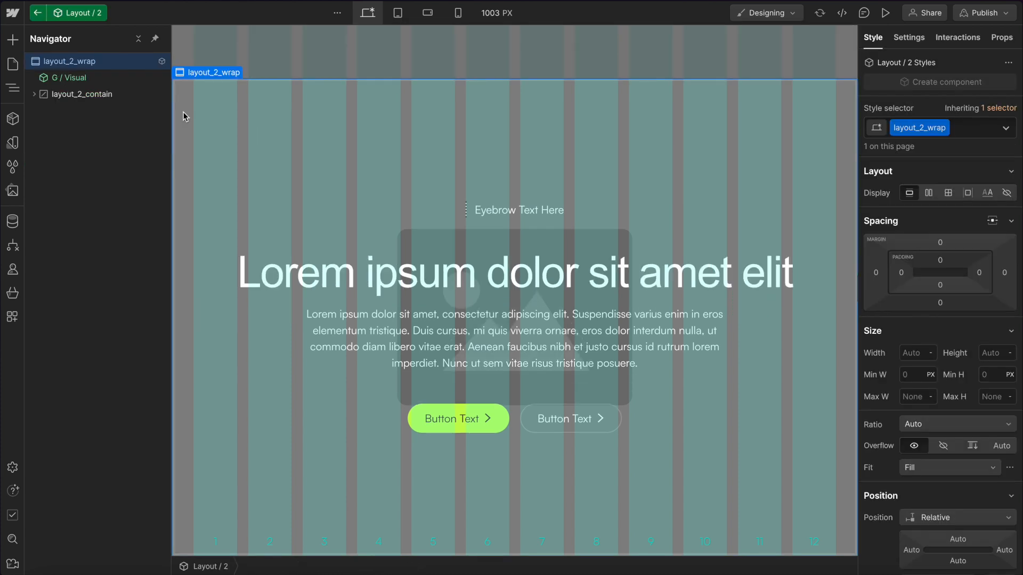
left_click(72, 77)
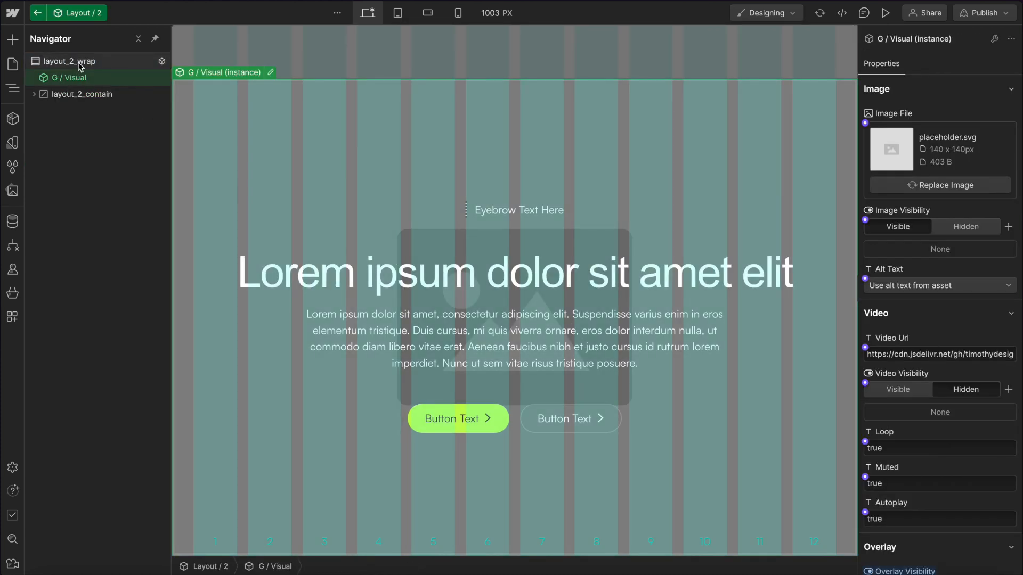
left_click(77, 64)
key("ctrl+k")
type("div")
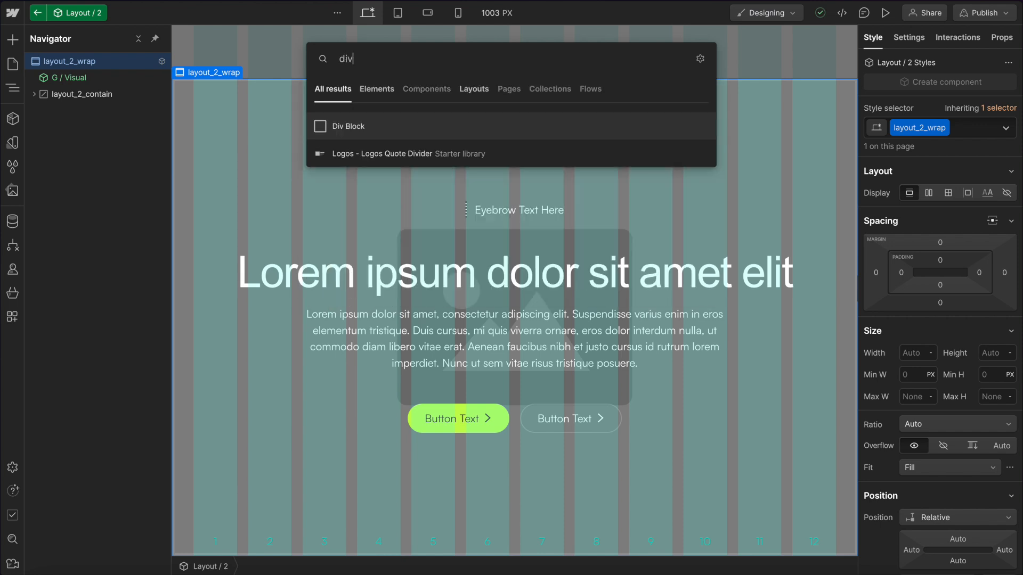
key("Return")
key("ctrl+Return")
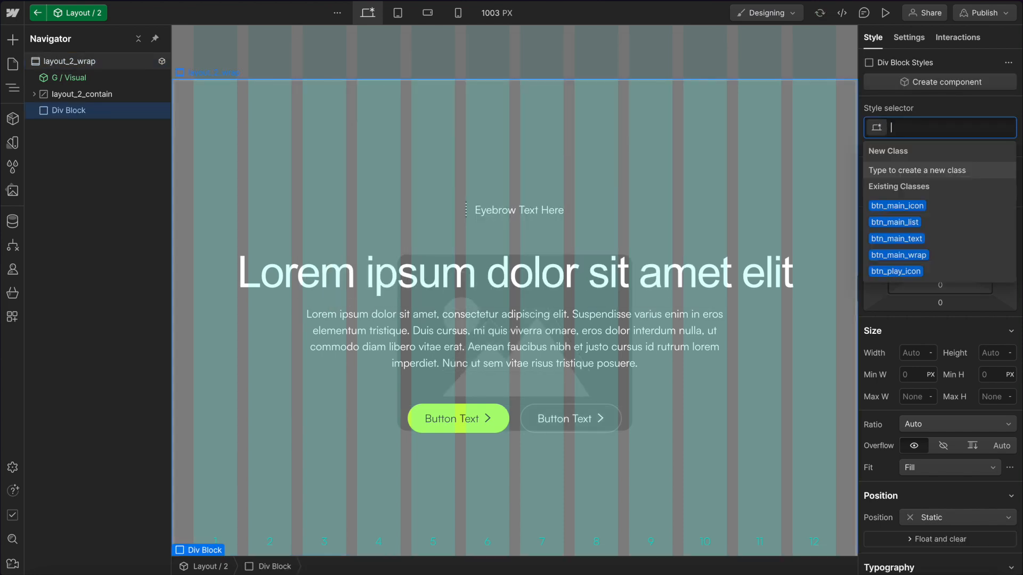
type("layout_2")
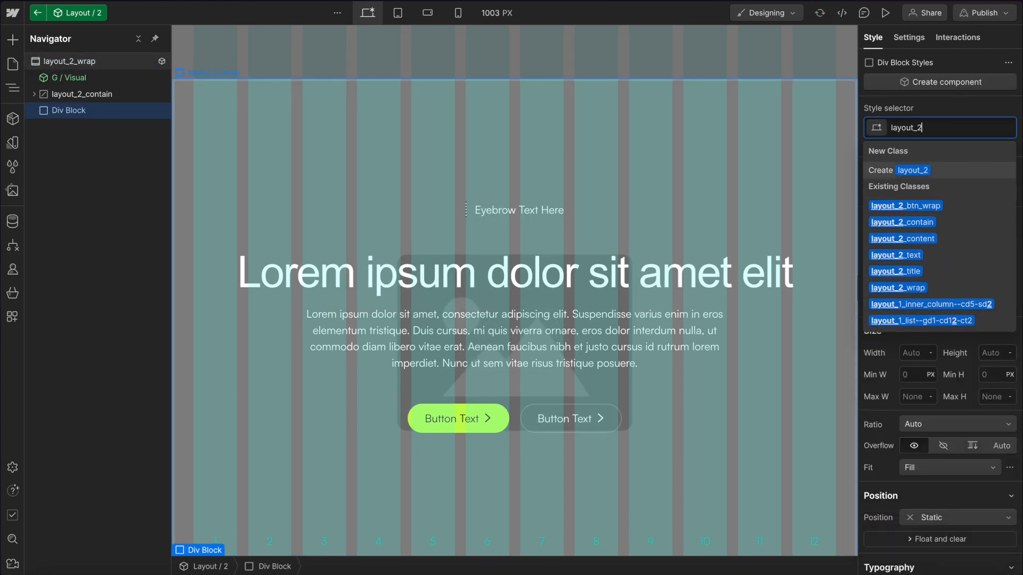
type("_base")
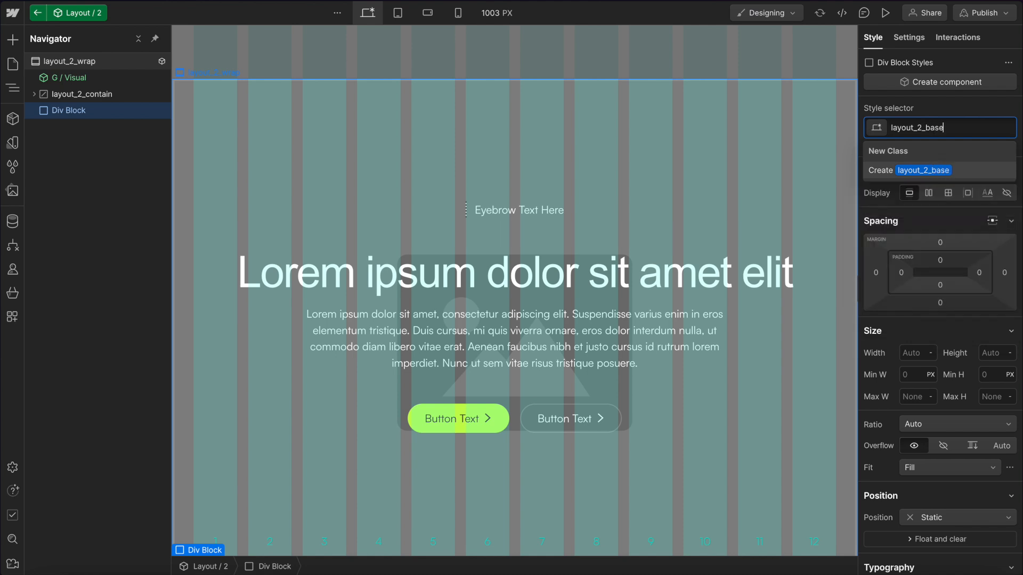
type("--ca1")
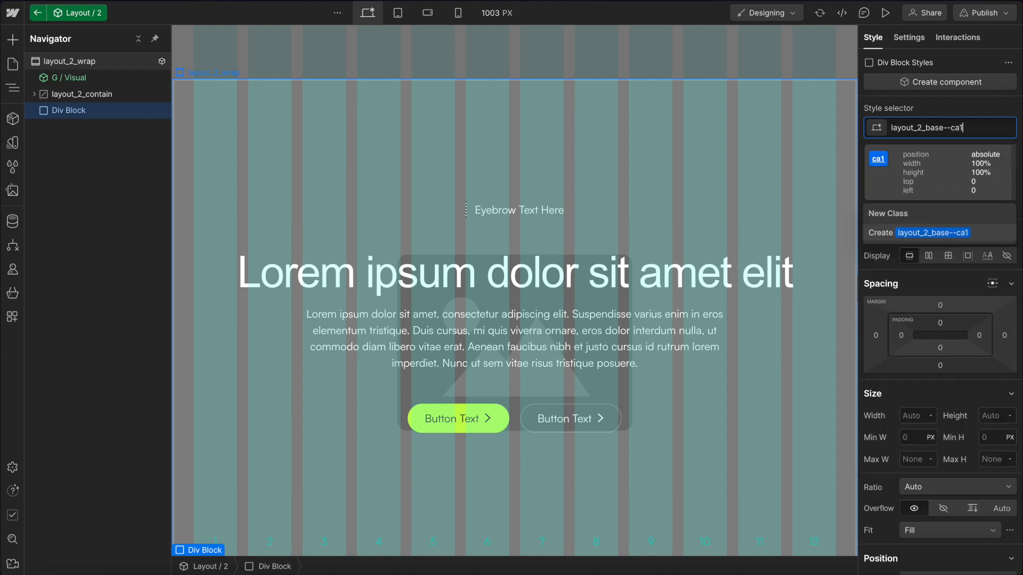
key("Return")
left_click_drag(79, 113, 81, 84)
left_click(81, 84)
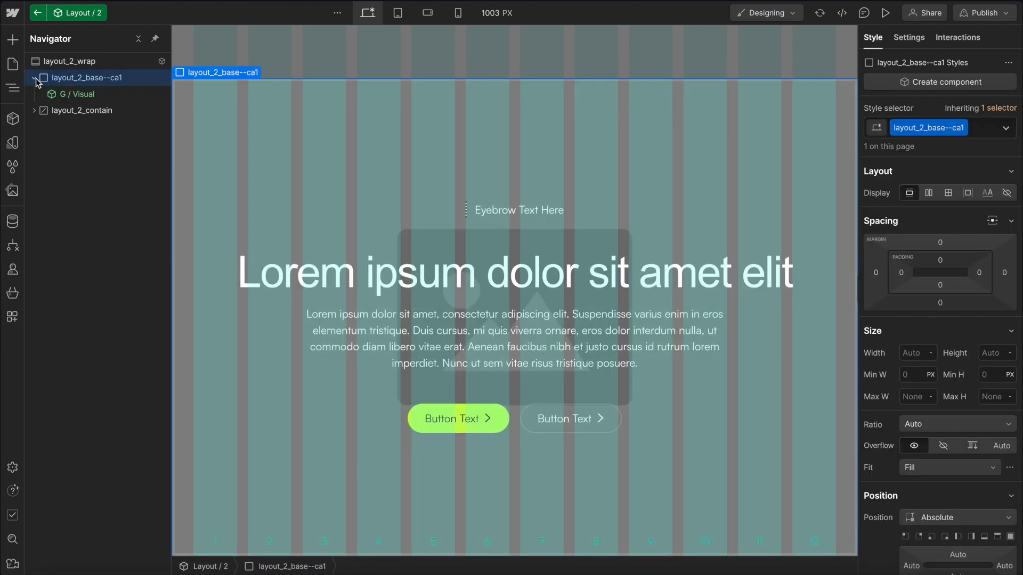
Create a component visibility property named Visual Visibility for the layout_2_base--ca1 div.
left_click(904, 41)
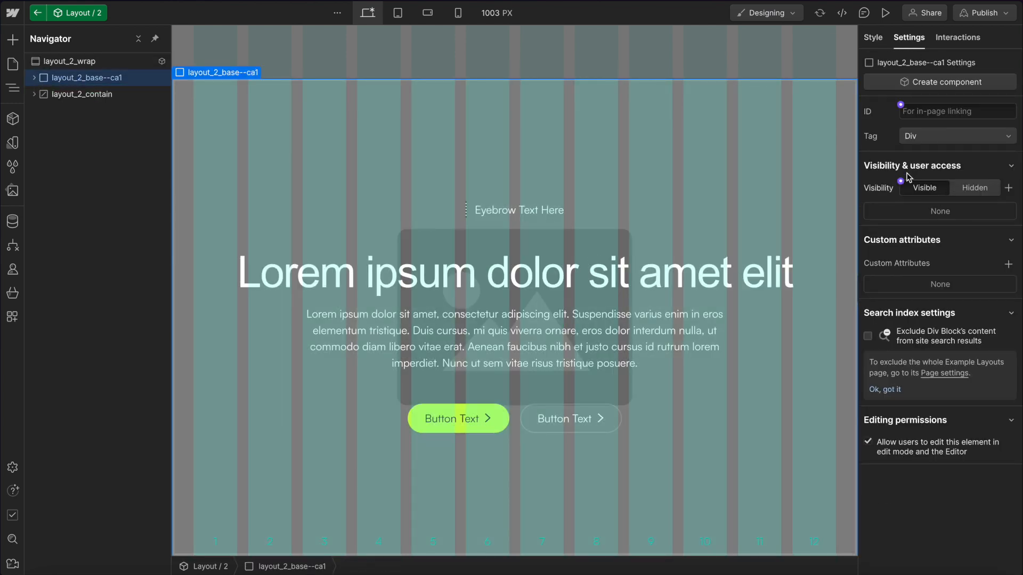
left_click(901, 181)
left_click(936, 208)
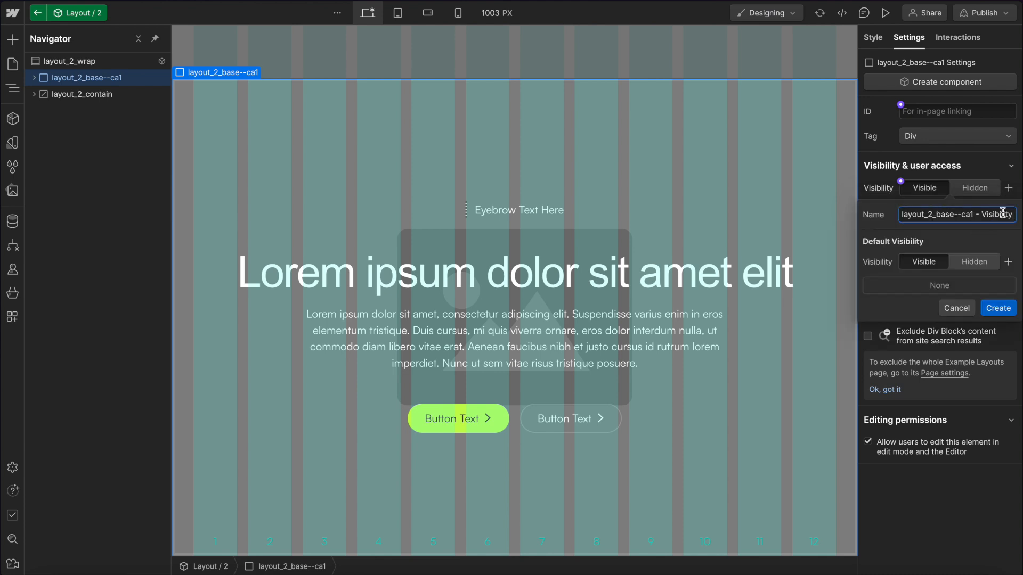
left_click_drag(1010, 214, 862, 215)
left_click_drag(975, 214, 861, 215)
type("Visual")
left_click(999, 311)
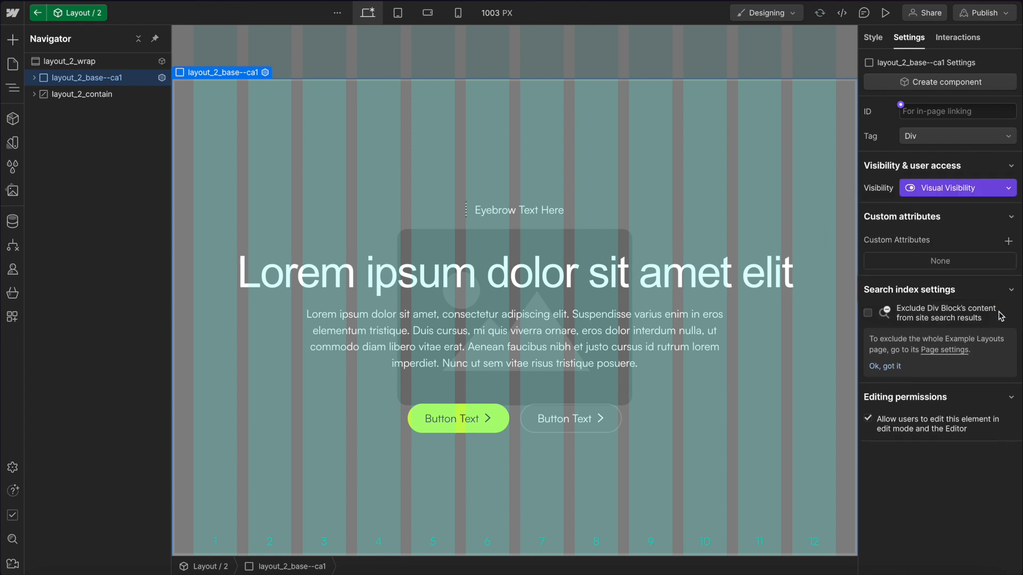
Duplicate the Layout / 2 instance on the page and set the copy's Visual Visibility to Hidden.
left_click(616, 52)
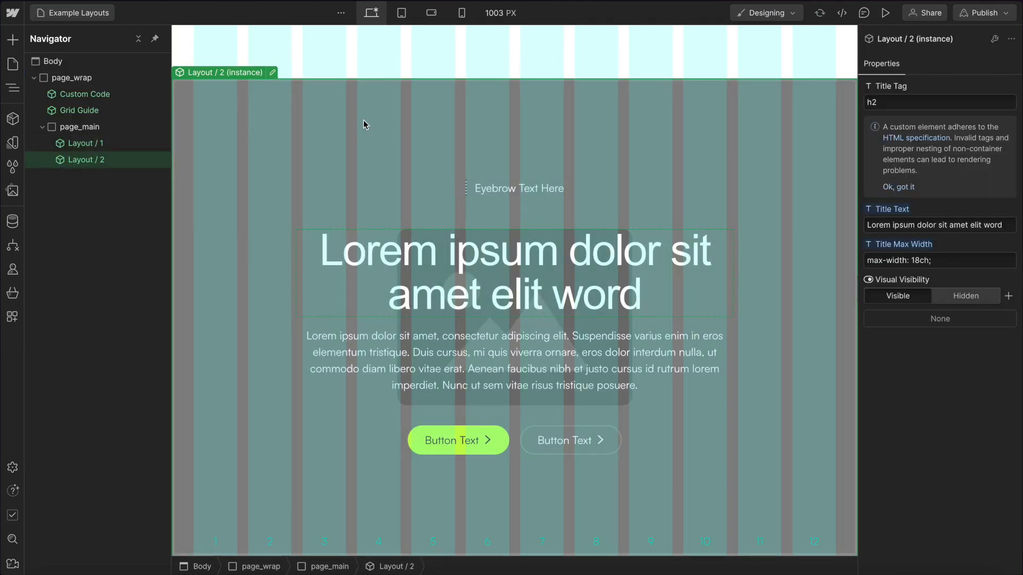
key("ctrl+d")
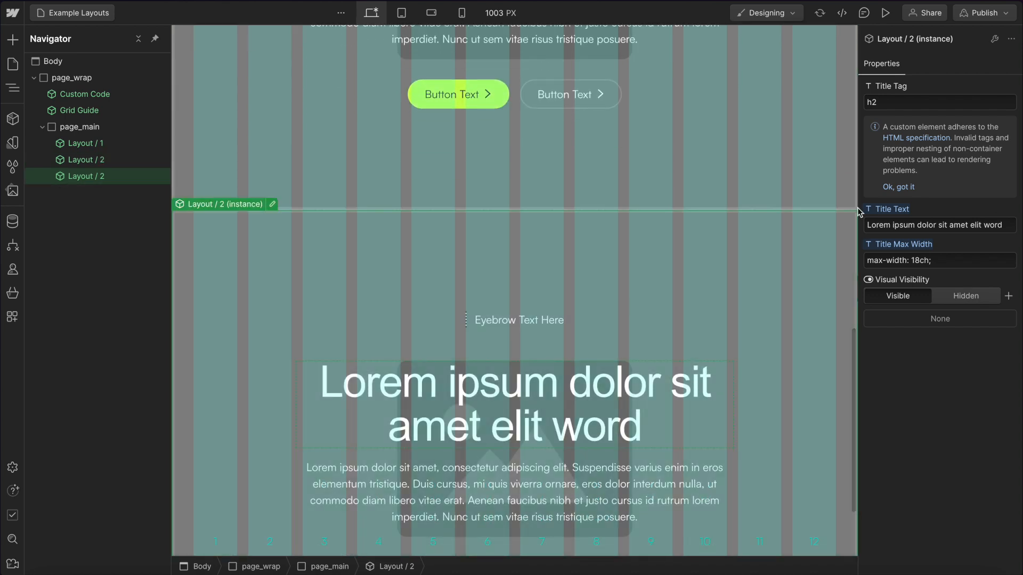
left_click(966, 296)
scroll(758, 303, "down", 2)
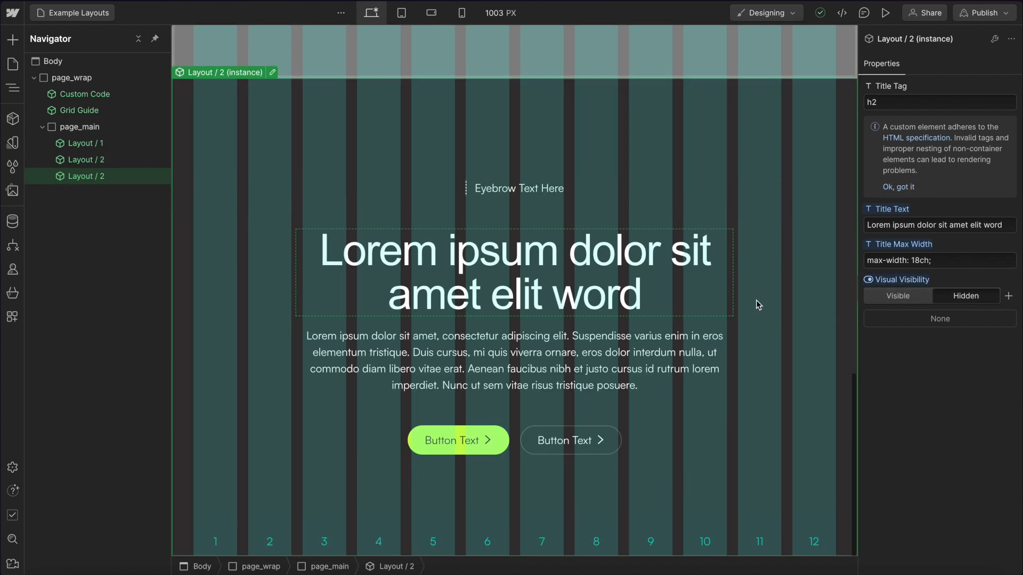
Preview the page to check the duplicated section without its background visual.
left_click(885, 12)
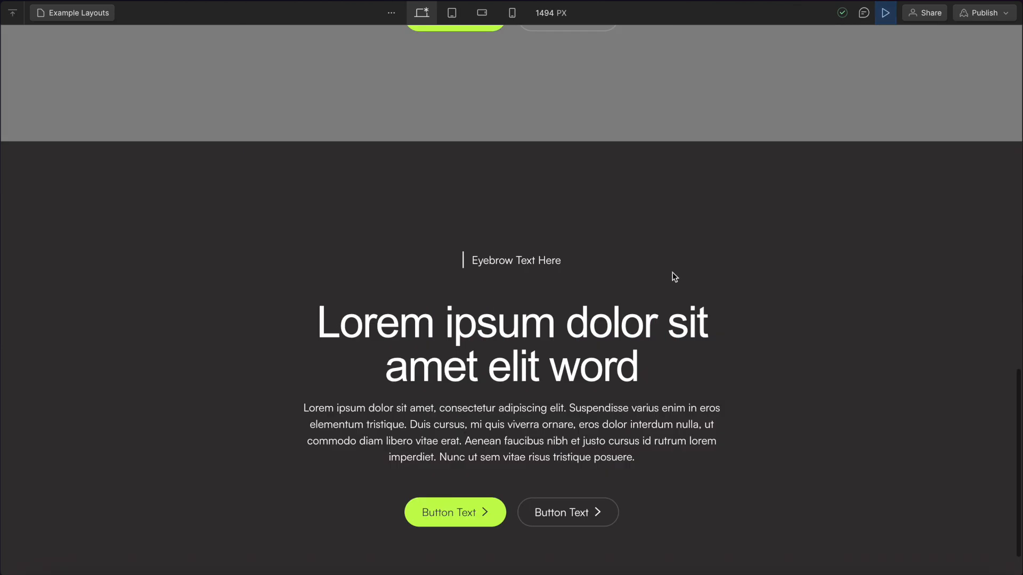
scroll(672, 273, "down", 1)
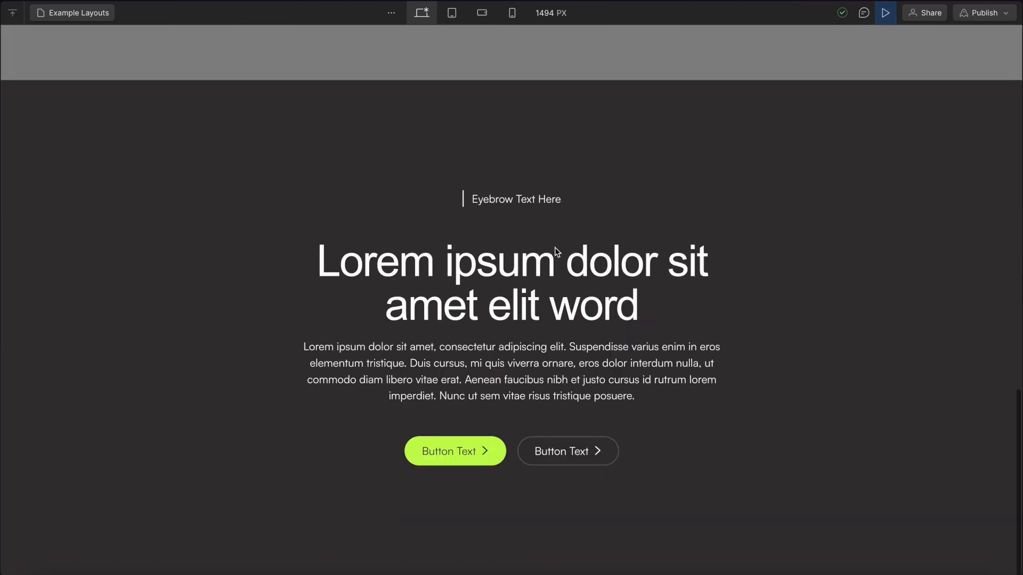
left_click(885, 13)
Add a custom attribute style with the value min-height: 90vh; to layout_2_contain.
double_click(669, 117)
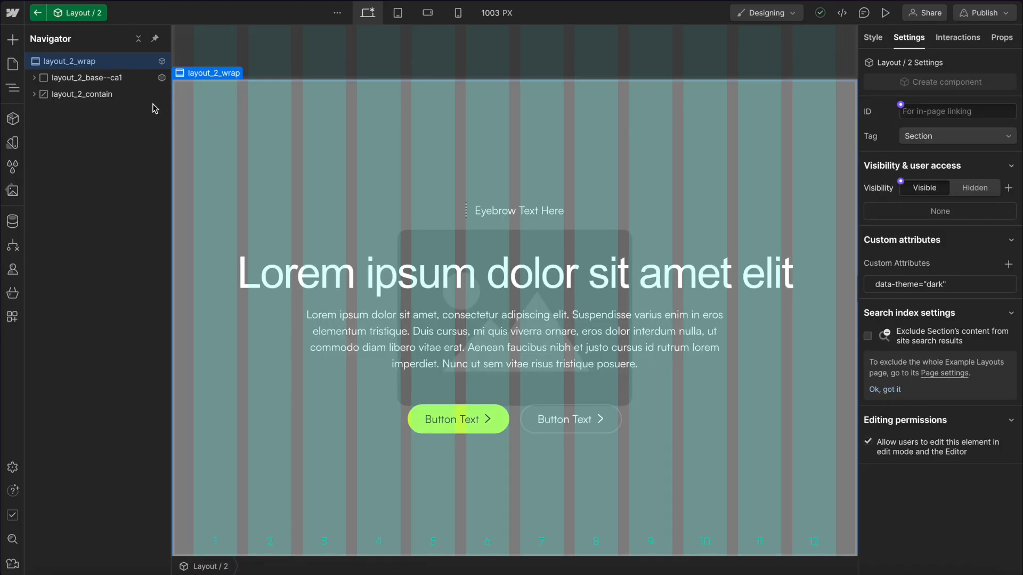
left_click(82, 94)
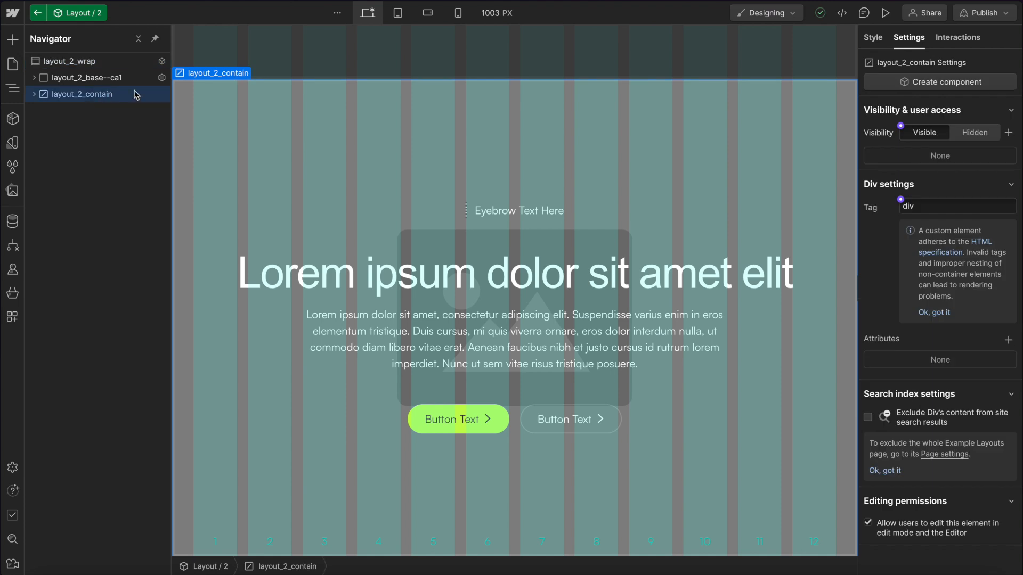
left_click(872, 37)
scroll(965, 381, "down", 3)
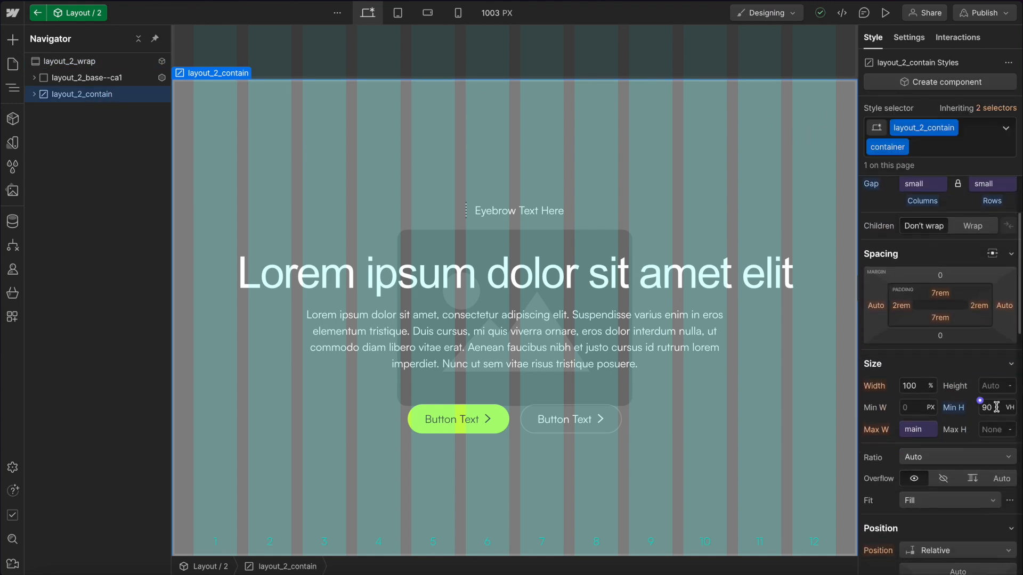
left_click(909, 37)
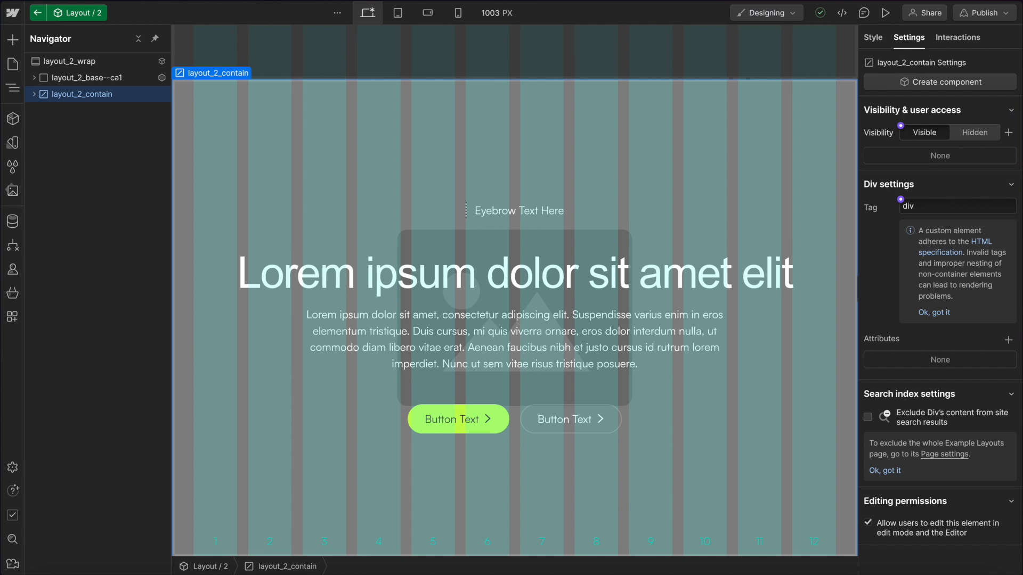
left_click(1008, 340)
type("style")
key("Return")
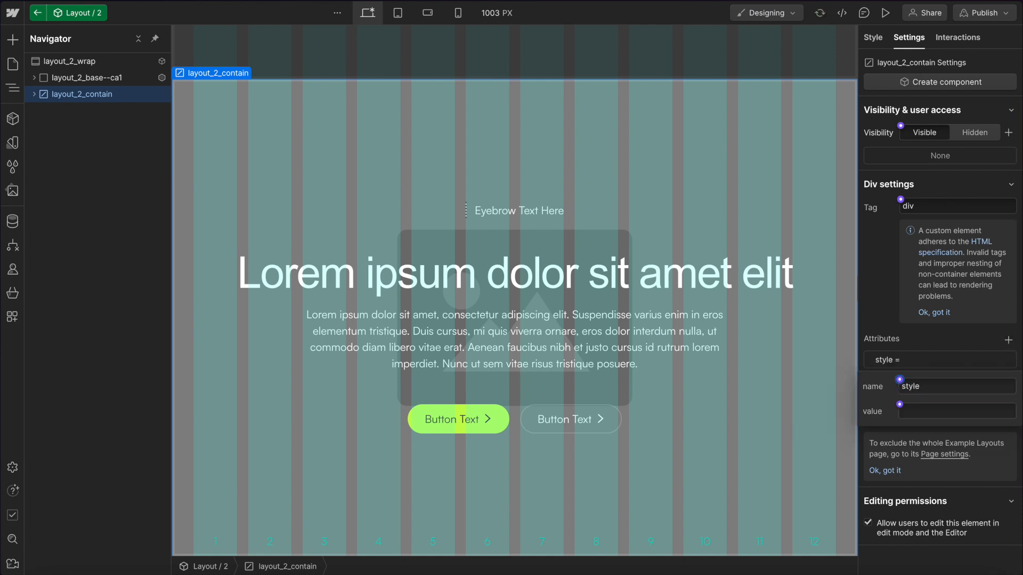
left_click(990, 412)
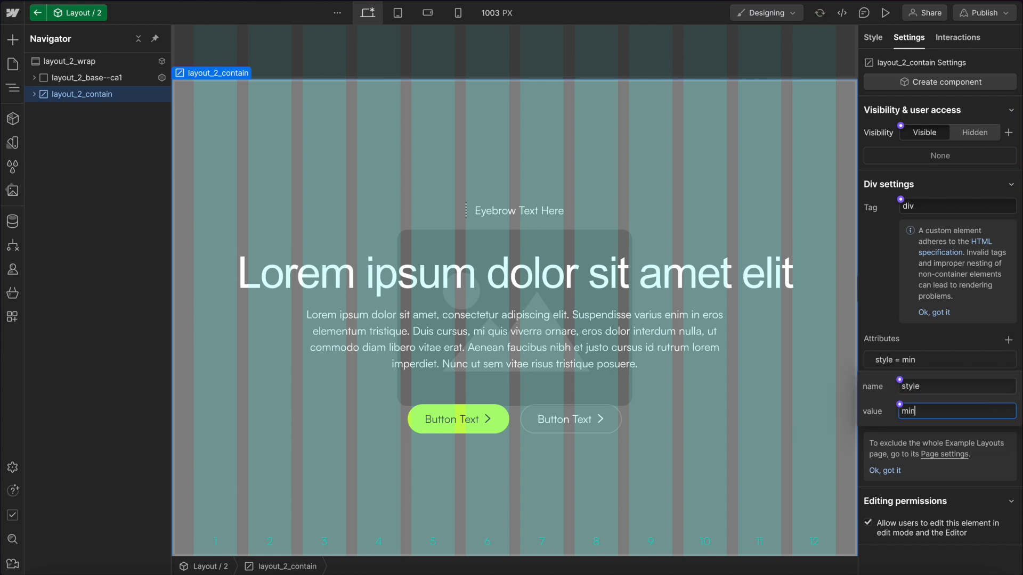
type("min-height: 90vh;")
Connect the style attribute's value to a new component property named Min Height.
left_click(900, 404)
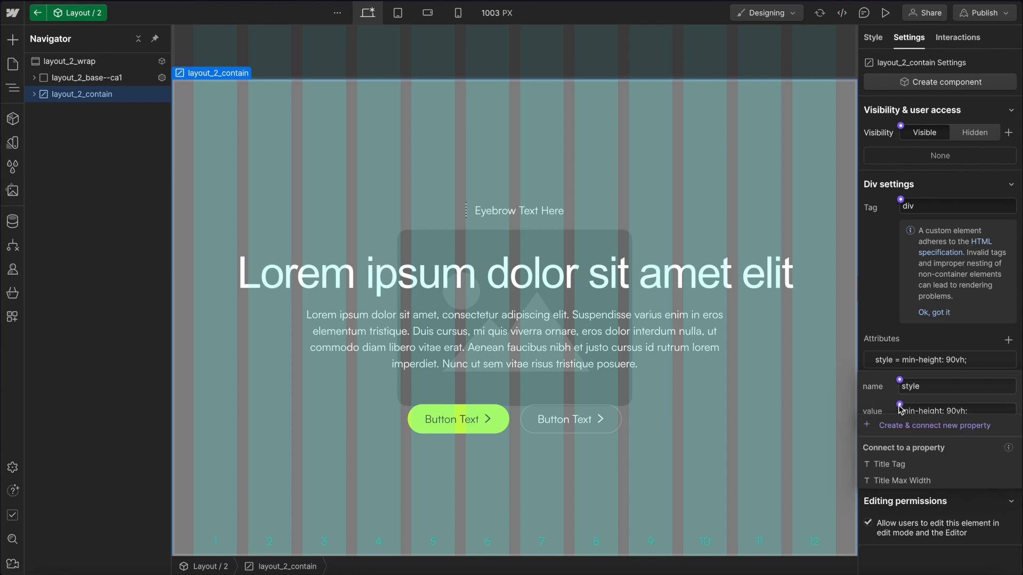
left_click(939, 430)
key("ctrl+a")
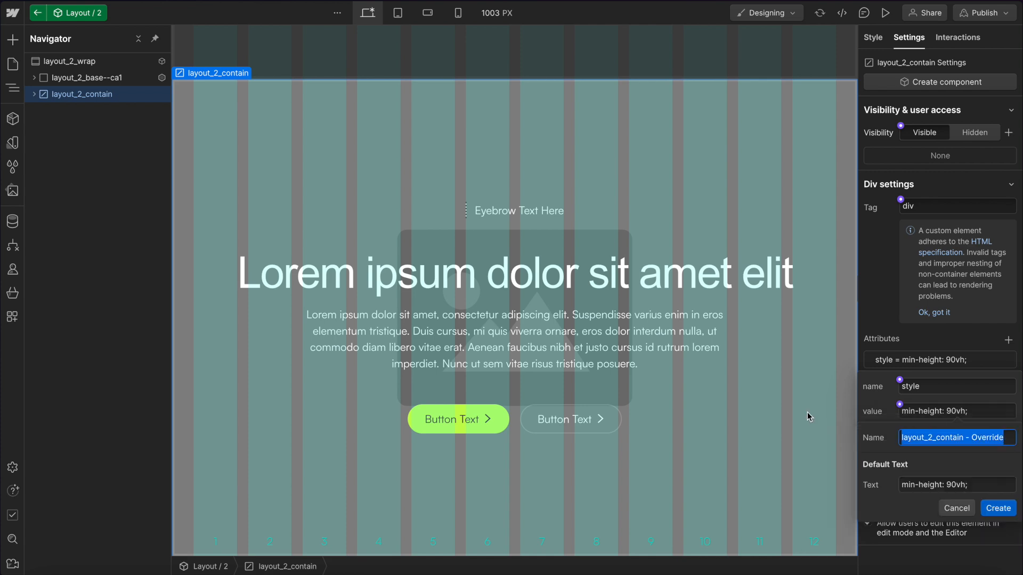
type("Min")
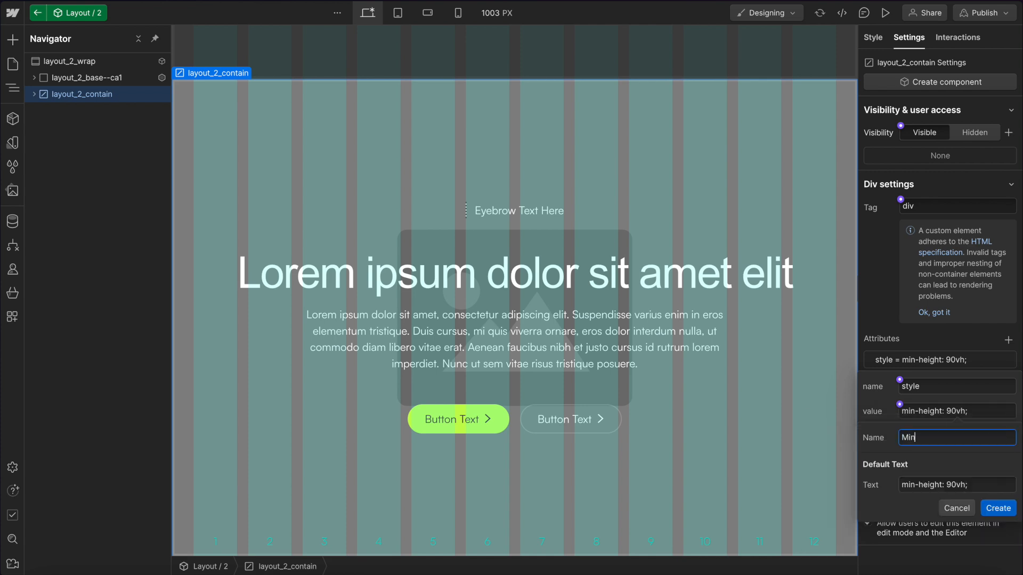
type(" Height")
left_click(997, 508)
Set the duplicated instance's Min Height property to min-height: auto;.
left_click(654, 60)
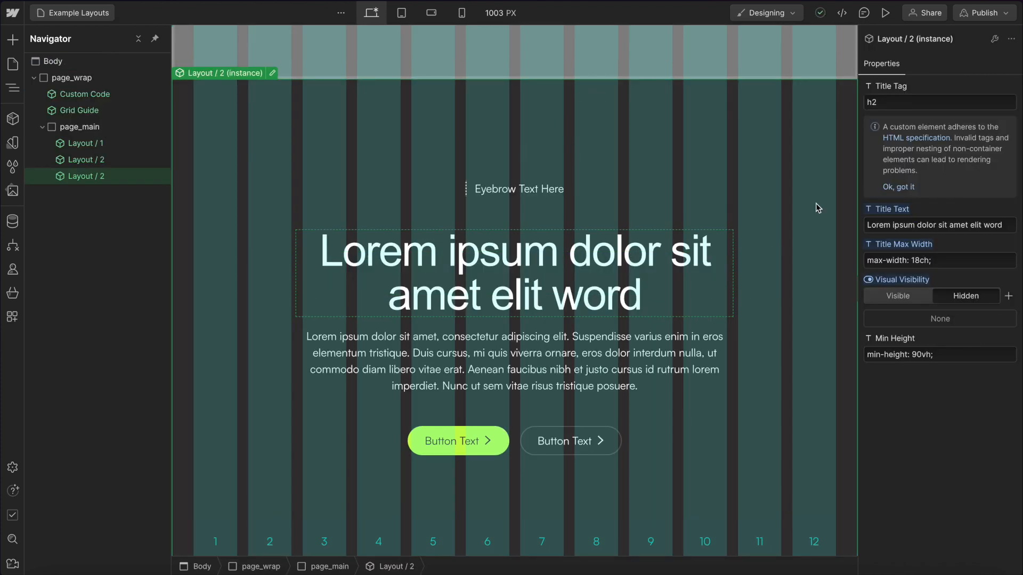
left_click(927, 355)
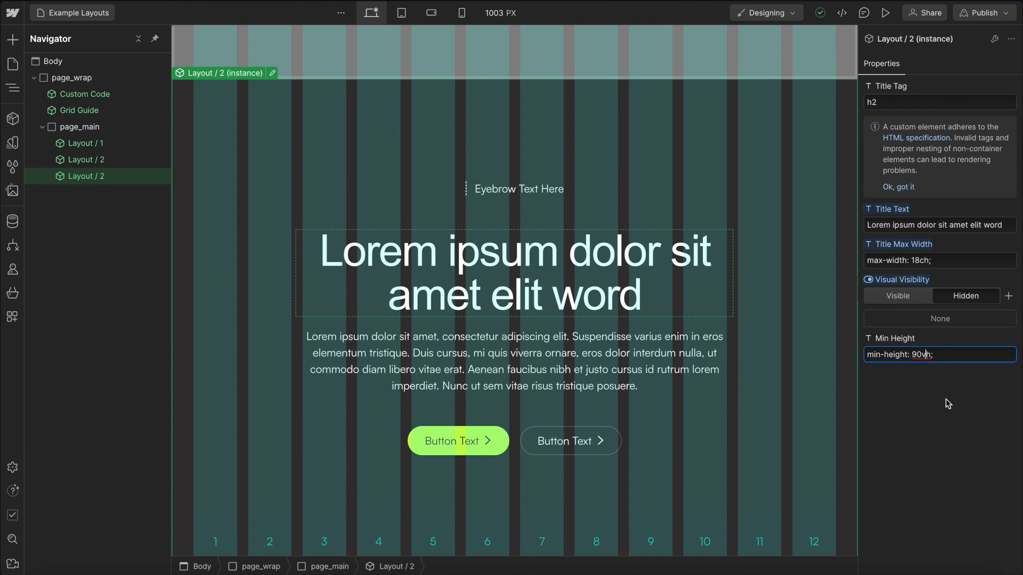
type("auto;")
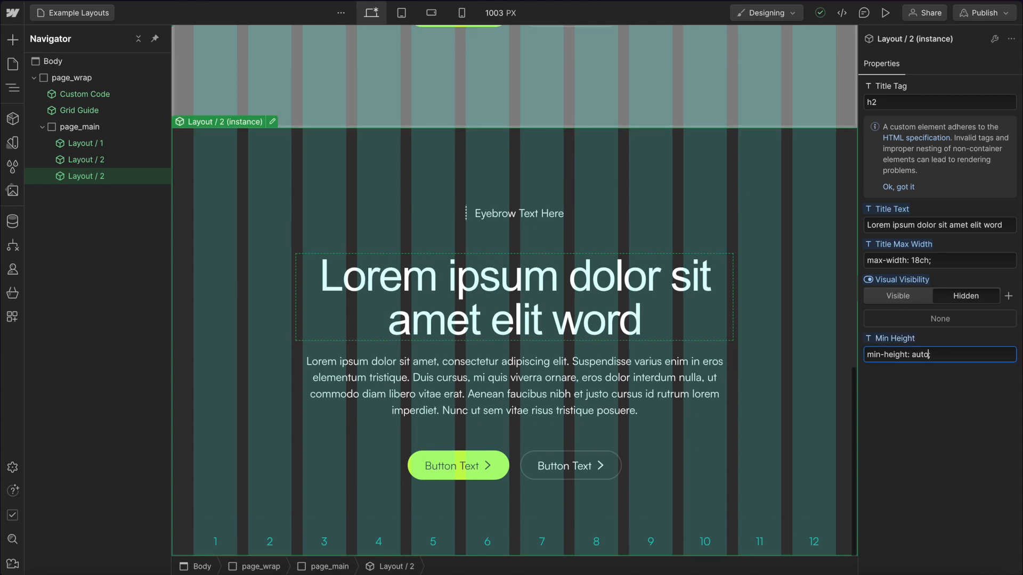
left_click(685, 120)
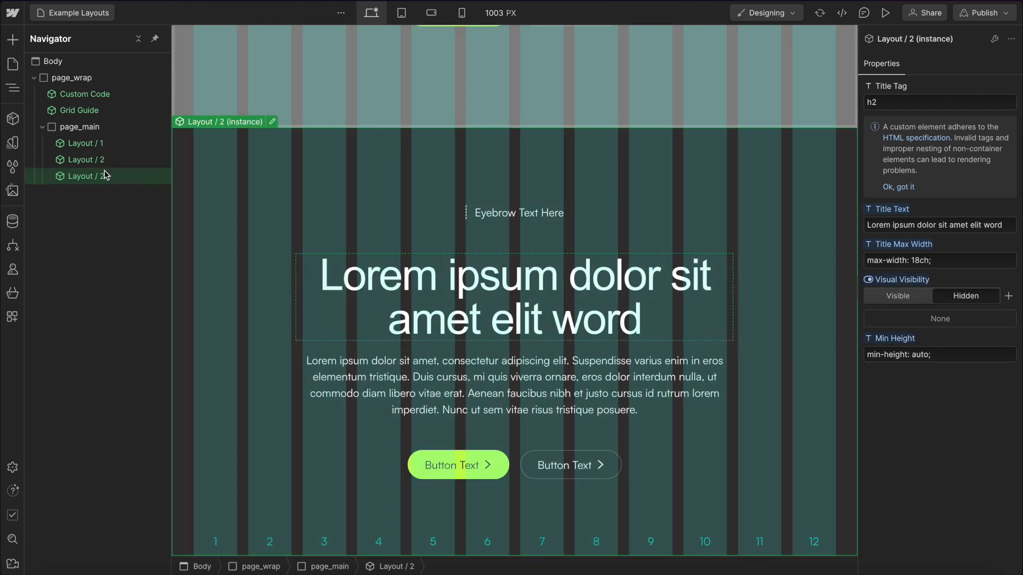
Place the component's Min Height property in a new property group named Section Style.
double_click(104, 172)
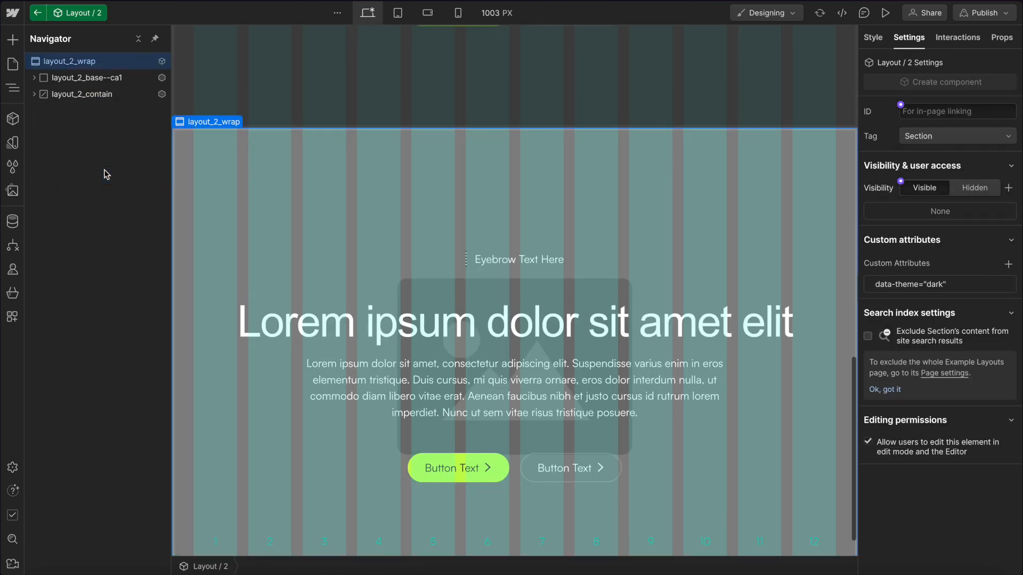
left_click(1001, 38)
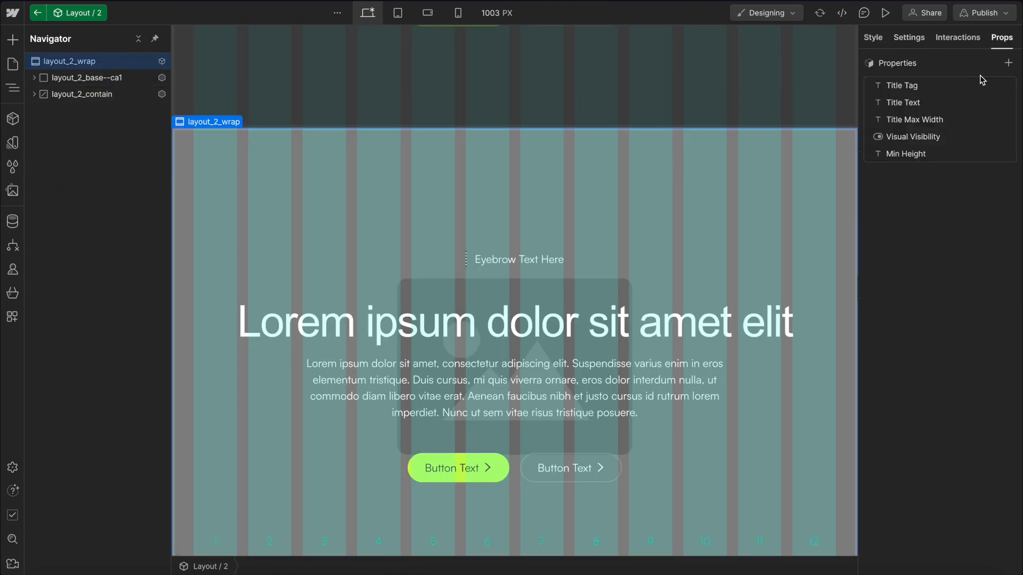
left_click(918, 159)
left_click(918, 242)
type("Sec")
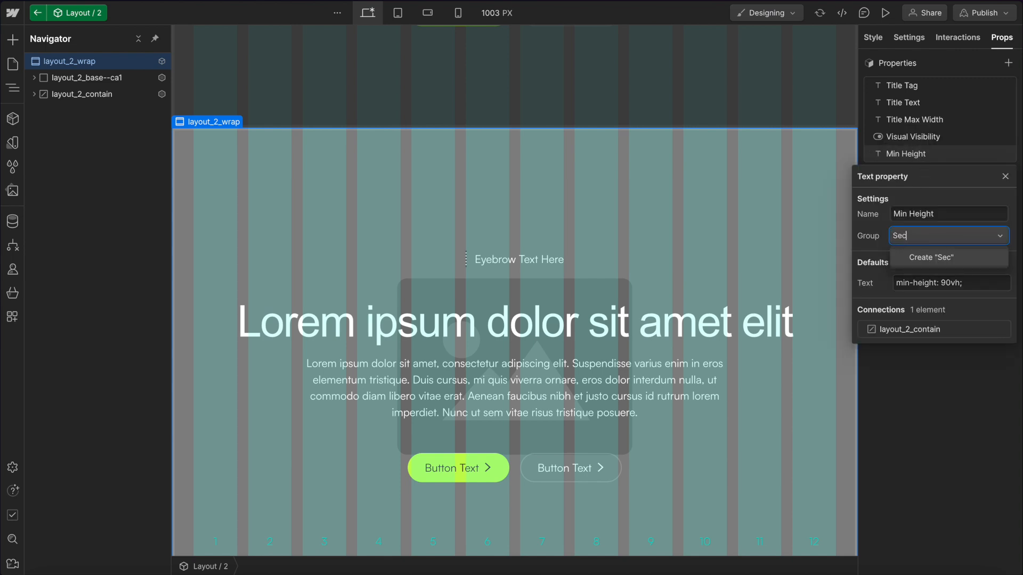
type("tion Style")
key("Return")
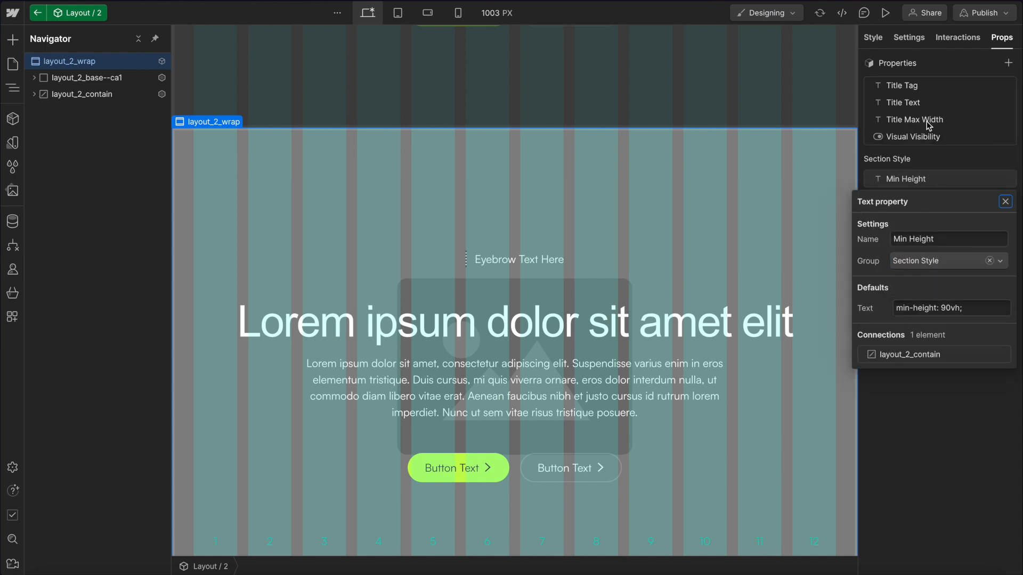
key("Escape")
Place the Title Tag property in a new property group named Title.
left_click(913, 86)
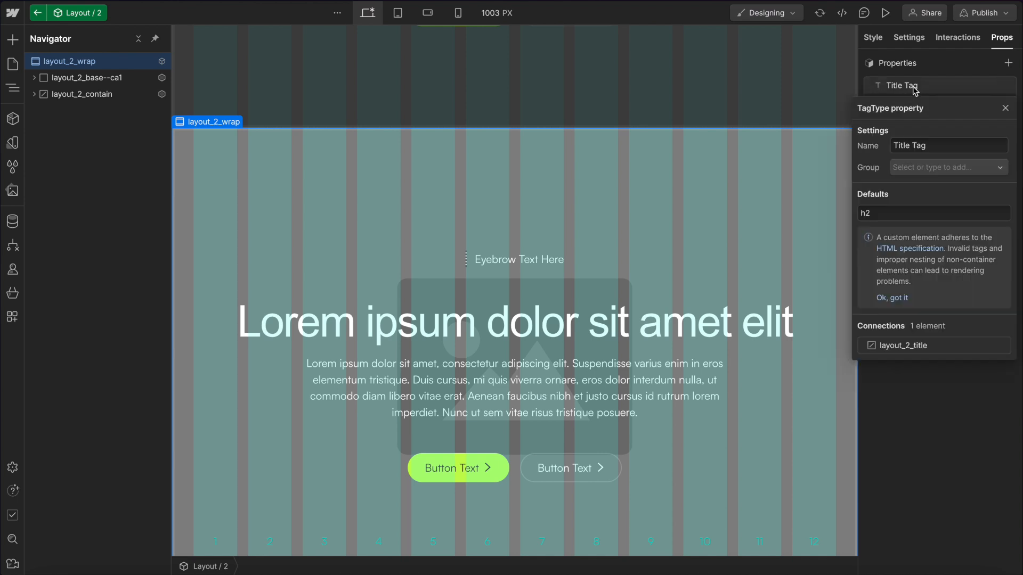
left_click(921, 163)
type("Title")
key("Return")
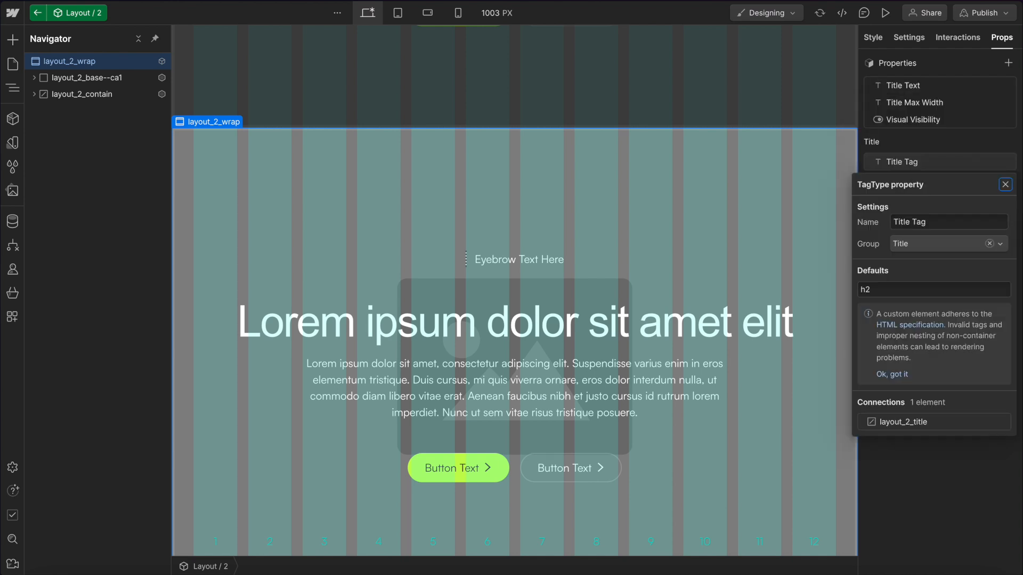
Assign the Title Text and Title Max Width properties to the Title group.
left_click(914, 88)
left_click(900, 85)
left_click(917, 160)
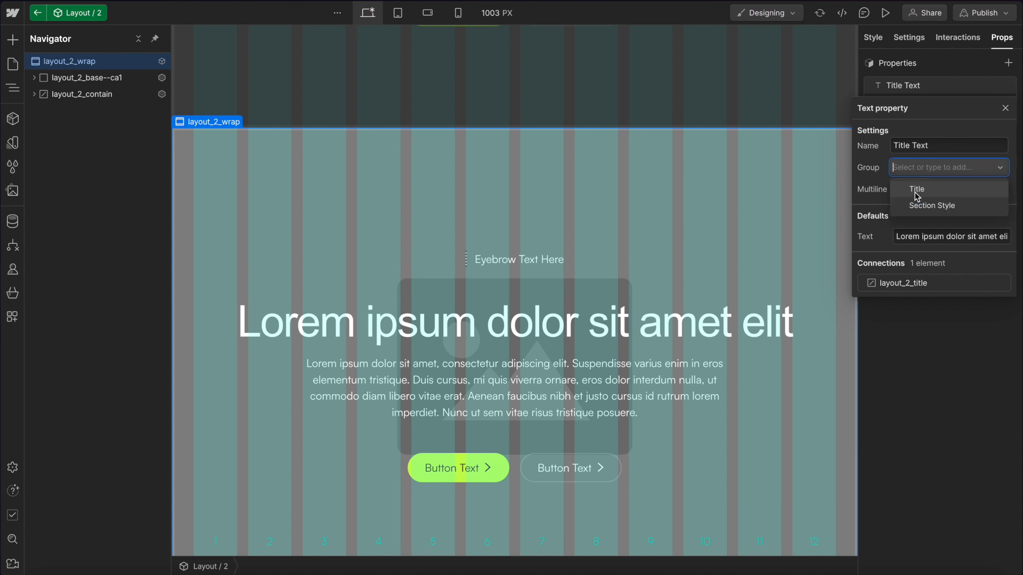
left_click(920, 189)
left_click(920, 92)
left_click(920, 90)
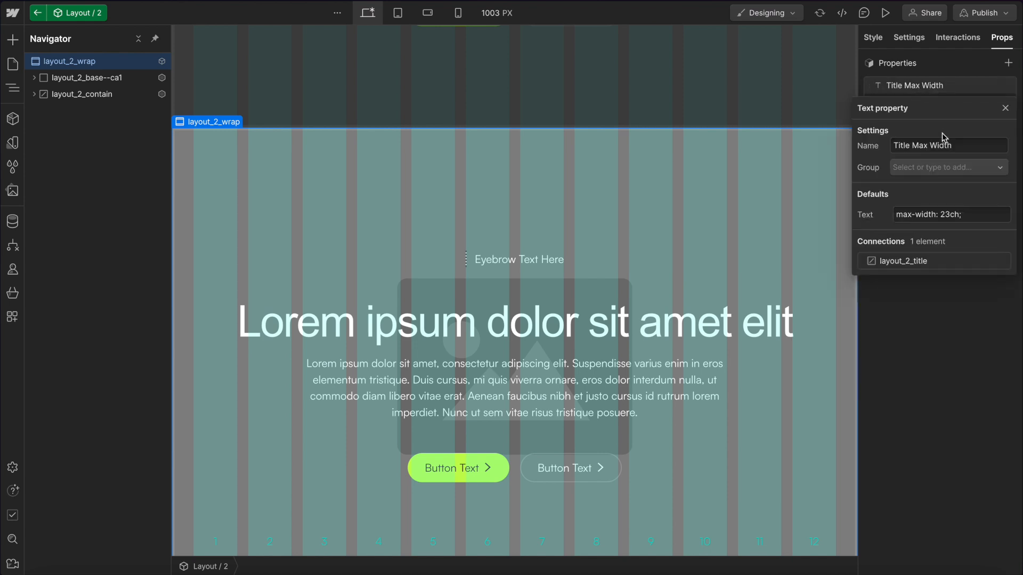
left_click(903, 167)
left_click(920, 190)
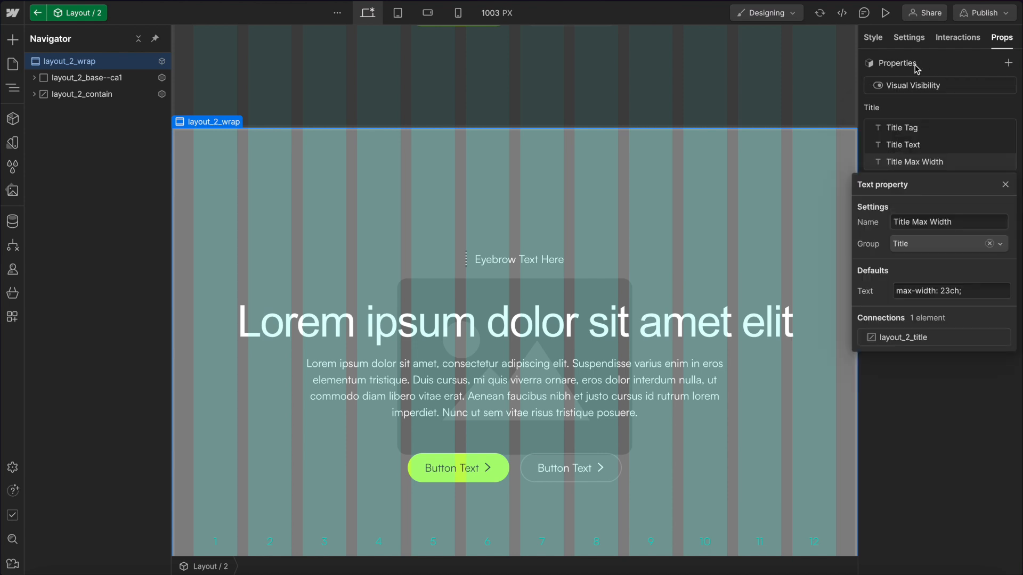
Place the Visual Visibility property in a new property group named Visual.
left_click(917, 71)
left_click(880, 89)
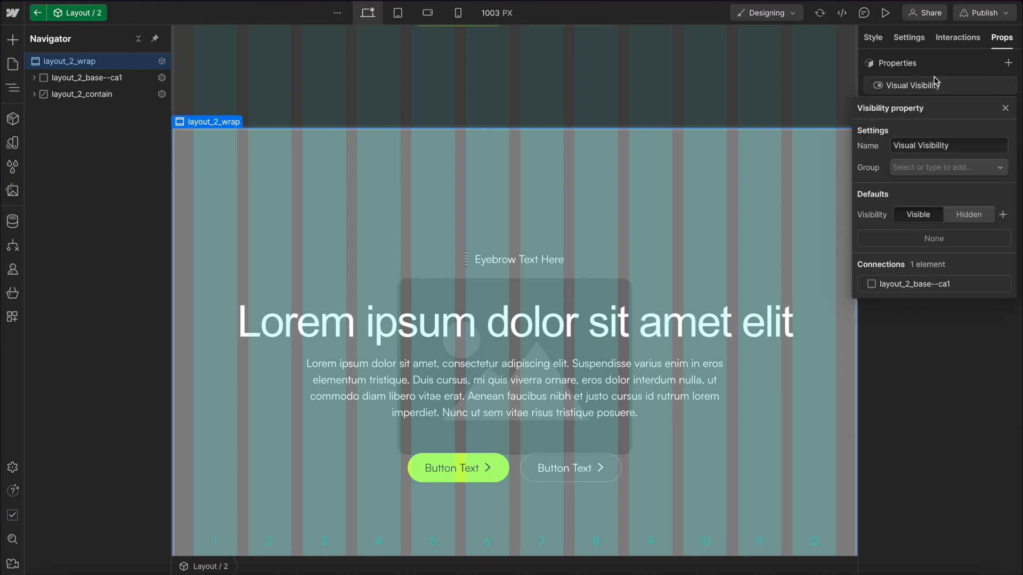
left_click(927, 171)
type("Visual")
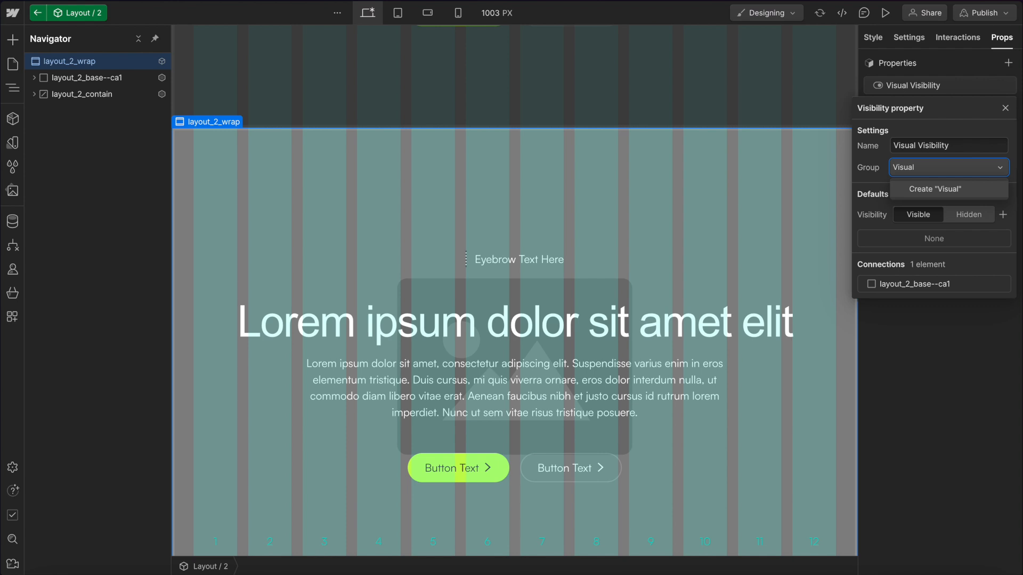
key("Return")
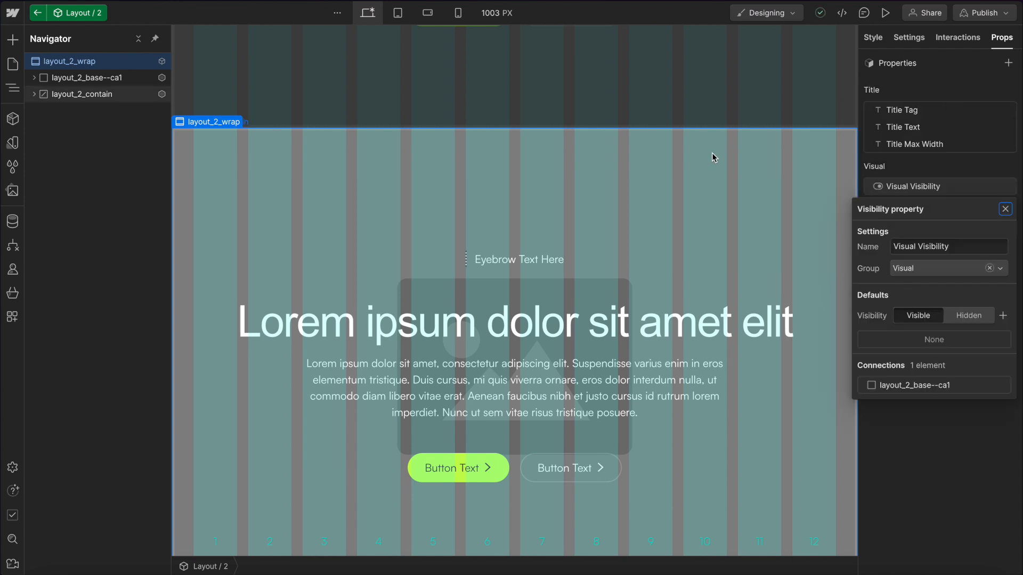
Review the nested G / Visual instance's properties and the Layout 2 instance's grouped properties on the page.
left_click(929, 93)
left_click(79, 94)
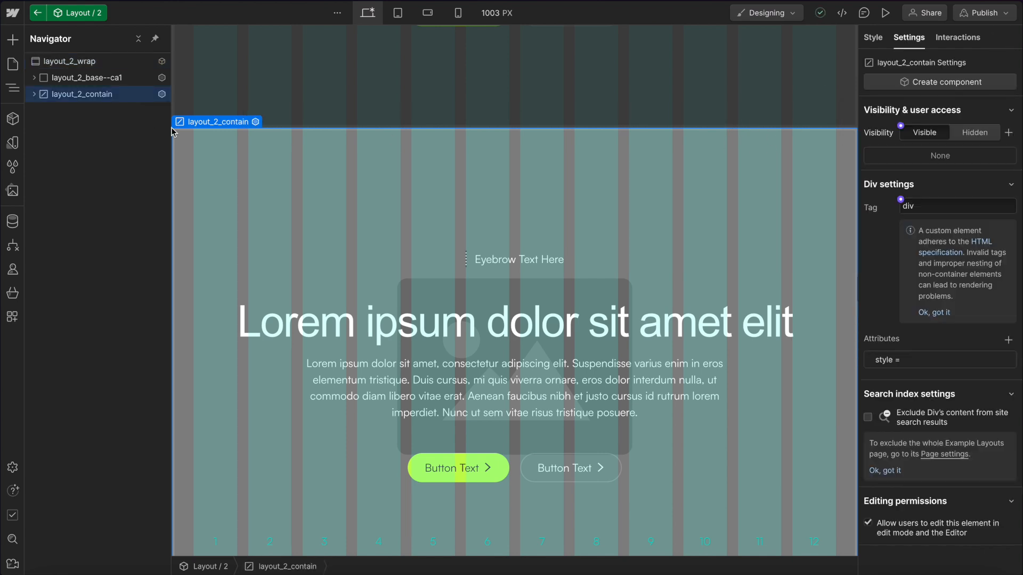
left_click(44, 79)
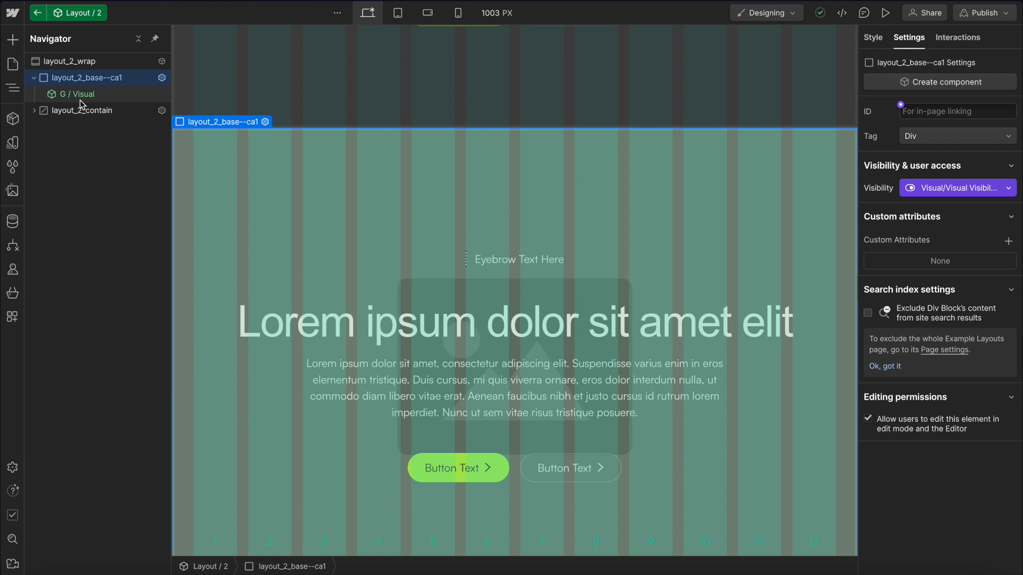
left_click(80, 94)
scroll(936, 444, "down", 1)
scroll(936, 444, "down", 1)
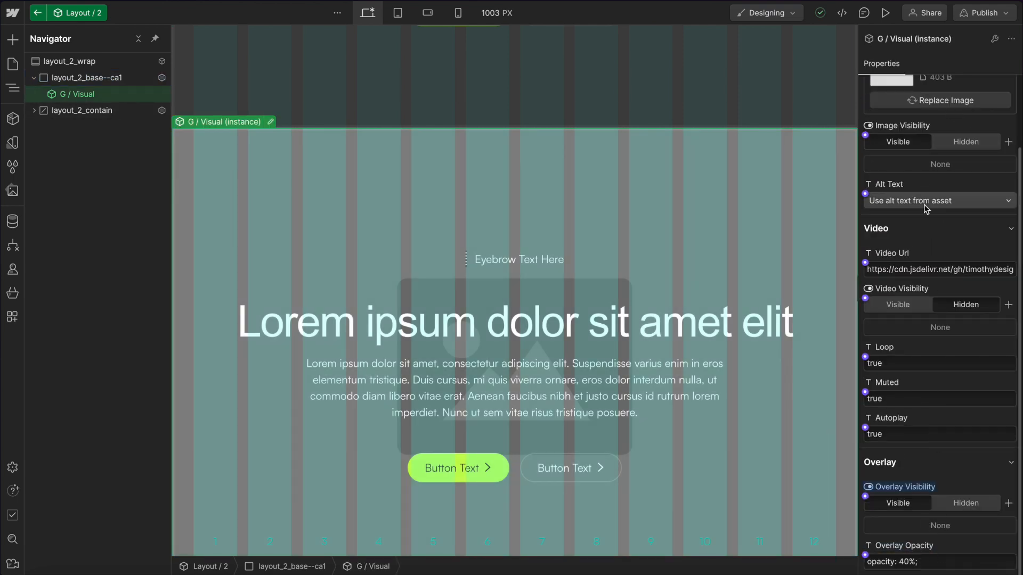
left_click(108, 63)
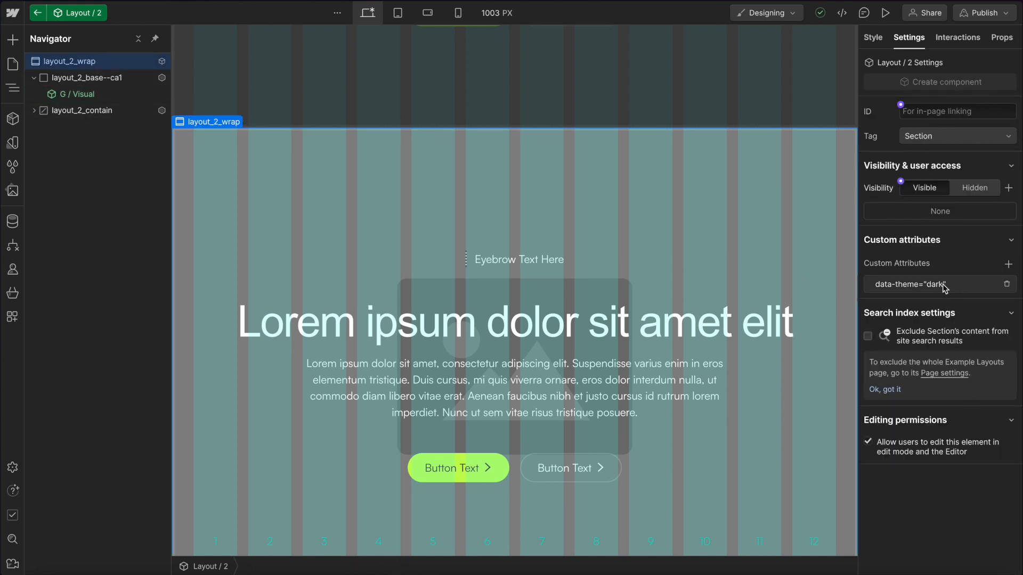
left_click(537, 83)
scroll(490, 338, "up", 3)
scroll(491, 338, "down", 3)
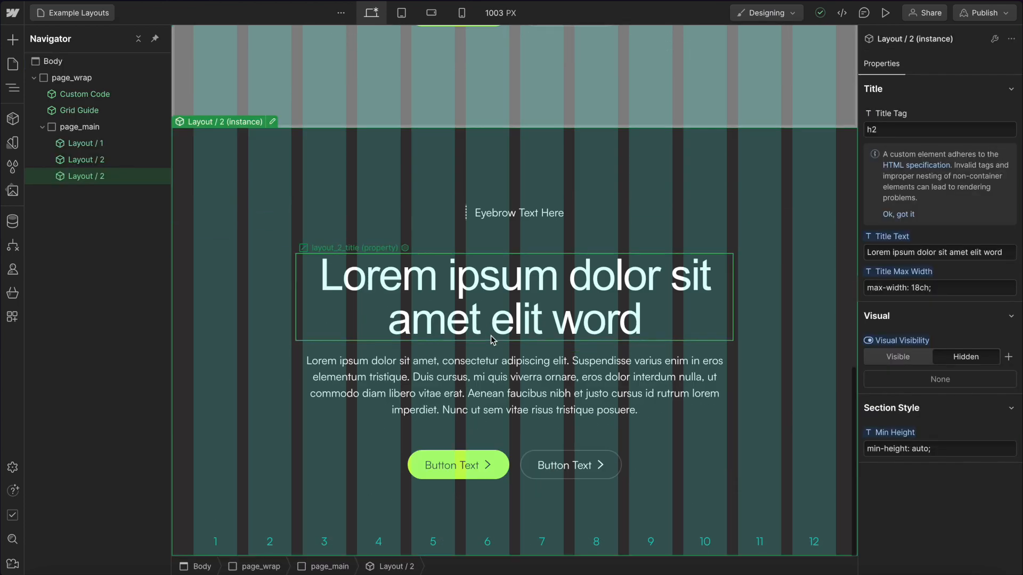
Connect layout_2_wrap's data-theme attribute value to a new component property named Theme.
double_click(207, 165)
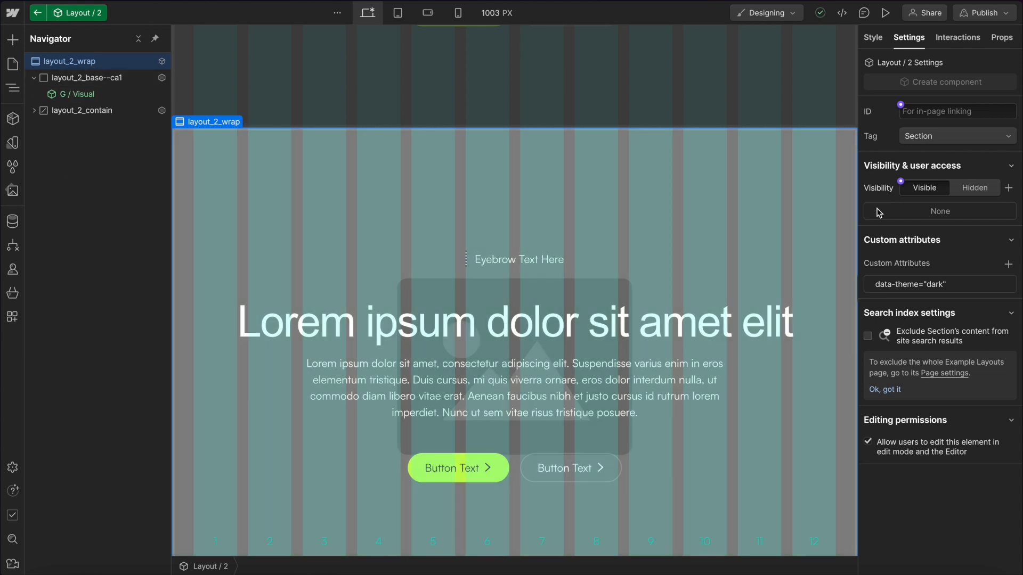
left_click(930, 284)
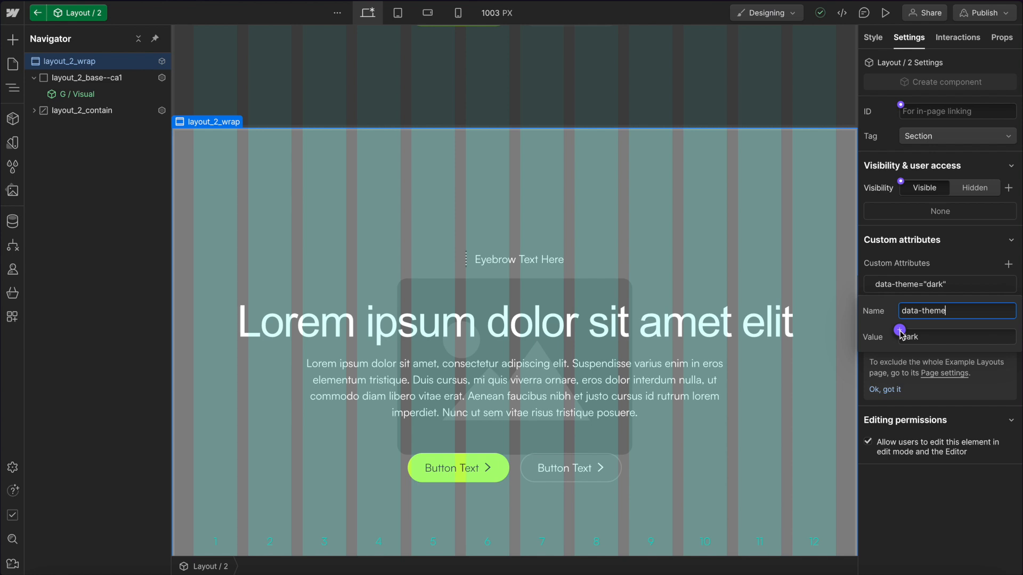
left_click(900, 331)
left_click(906, 349)
type("Theme")
left_click(998, 434)
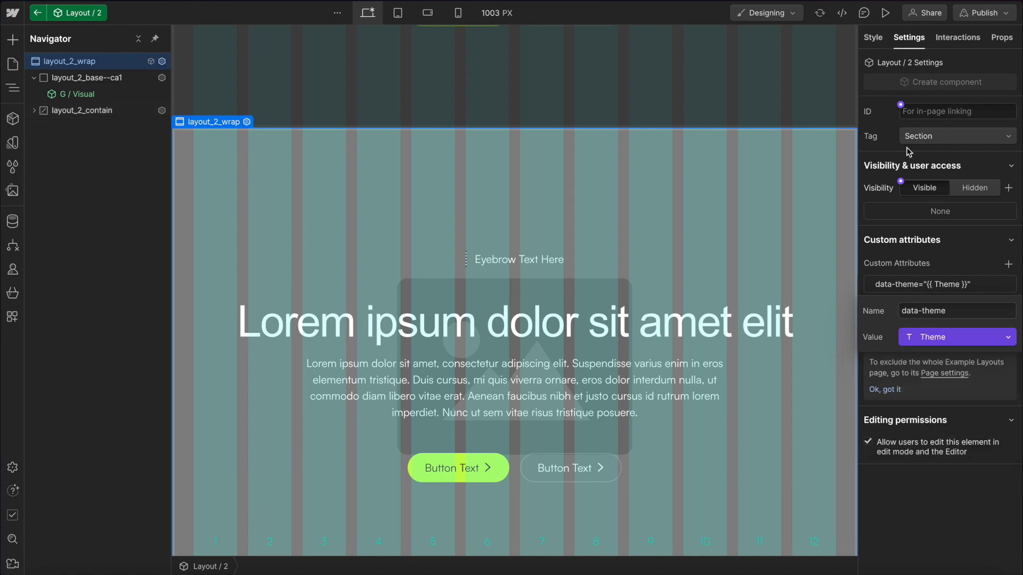
Place the Theme property in the Section Style group.
left_click(1001, 37)
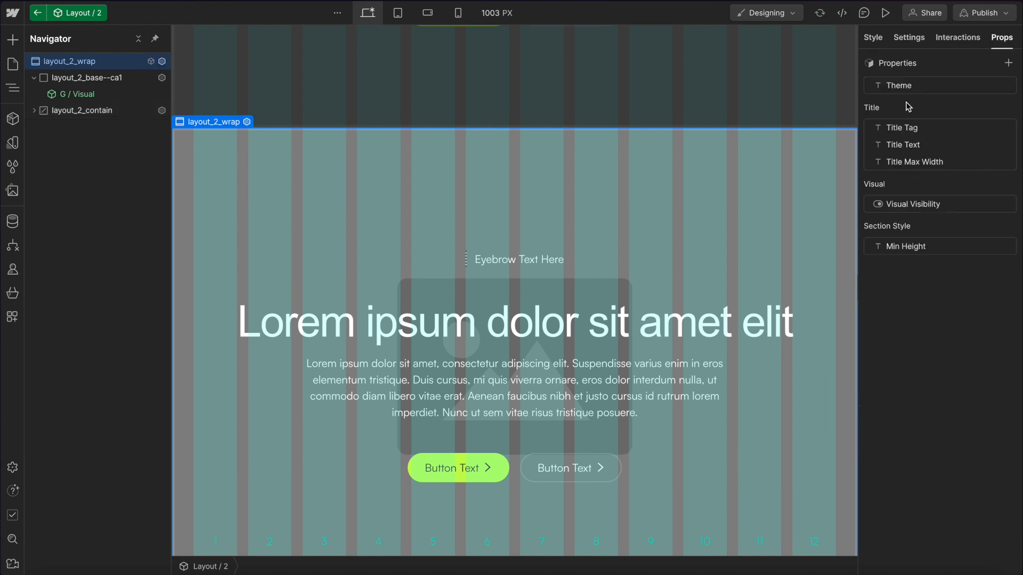
left_click(905, 86)
left_click(938, 167)
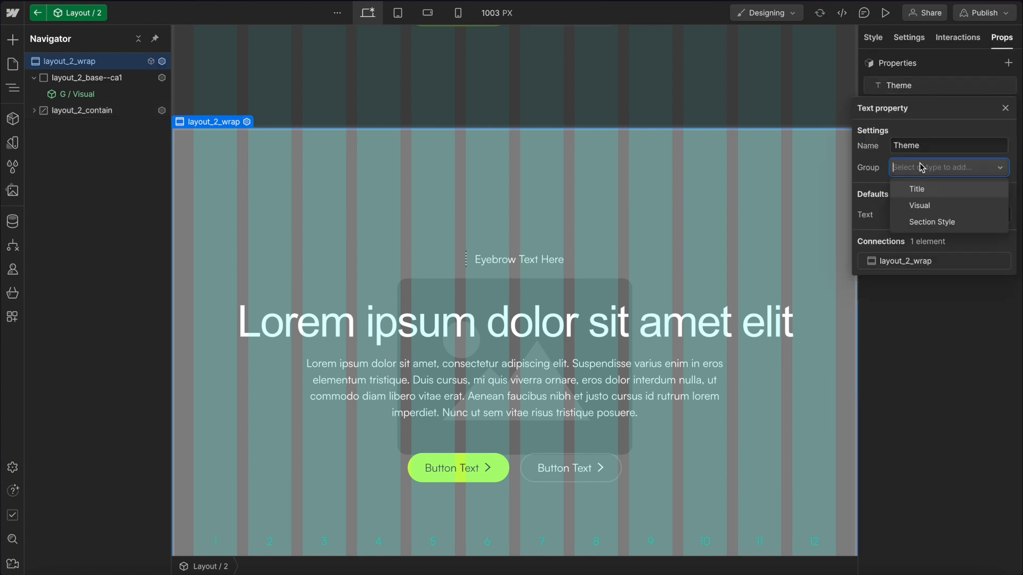
left_click(931, 222)
Set the page's Layout 2 instance's Theme property to light.
left_click(548, 87)
left_click(532, 229)
left_click(906, 485)
double_click(897, 486)
type("ligh")
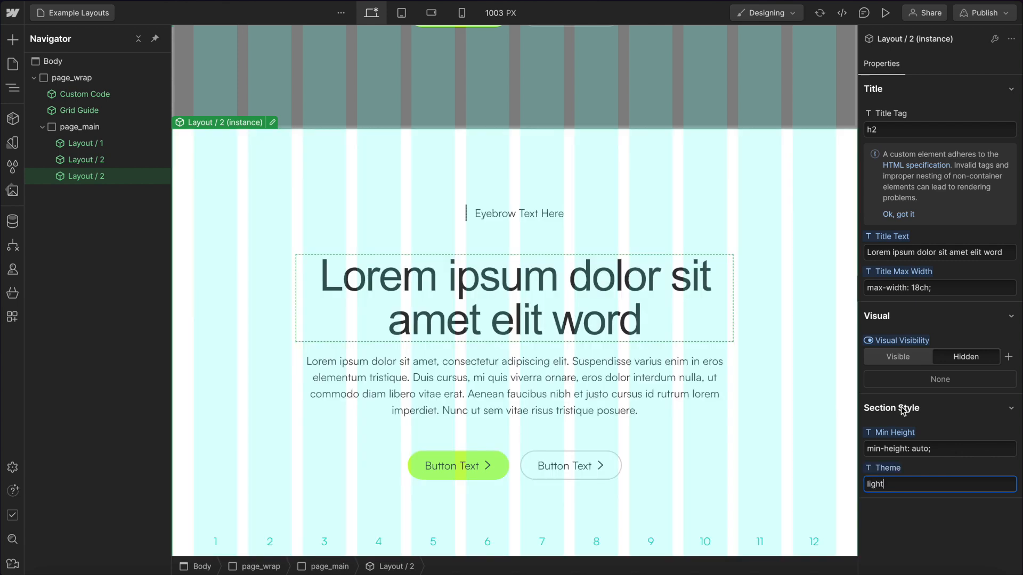
type("t")
left_click(934, 449)
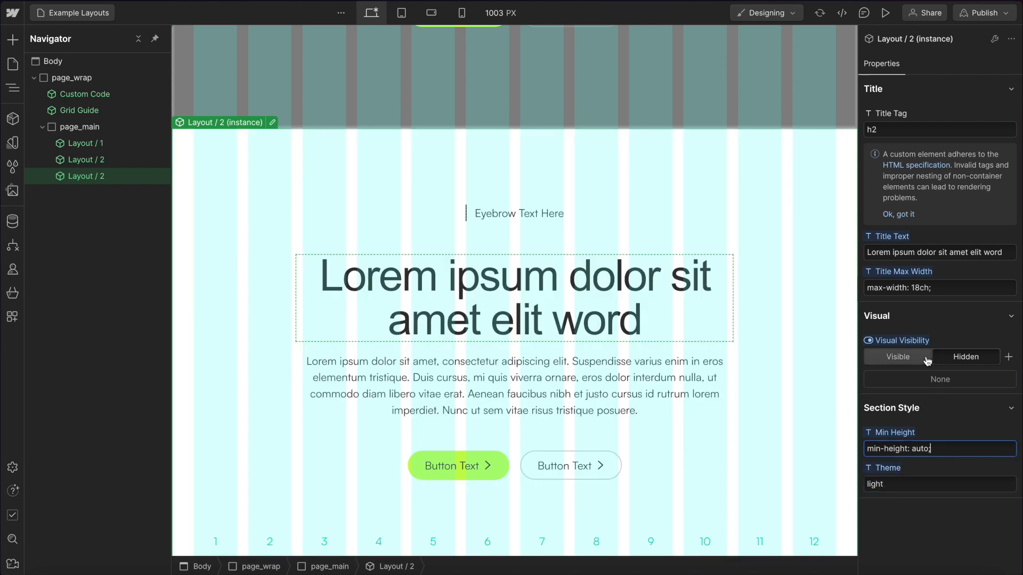
Move the light-themed Layout 2 instance directly below Layout 1 in the page order.
left_click(444, 184)
left_click_drag(133, 178, 130, 151)
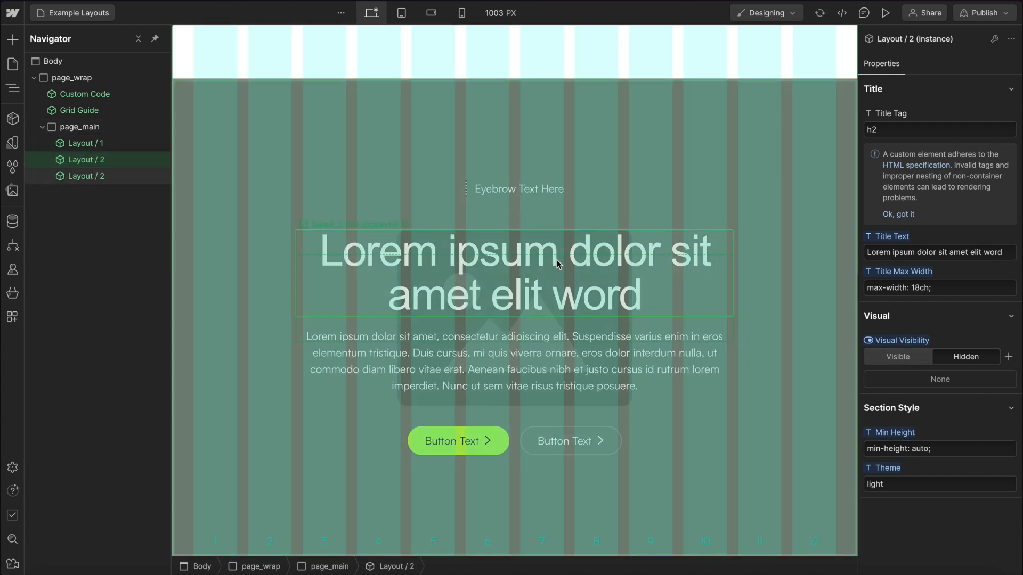
scroll(557, 261, "up", 10)
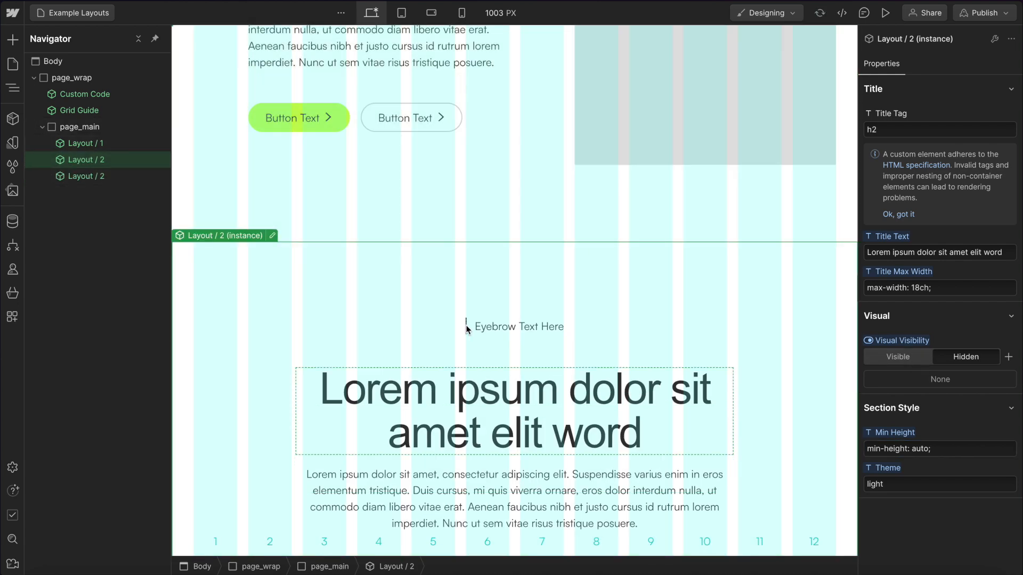
scroll(533, 245, "down", 1)
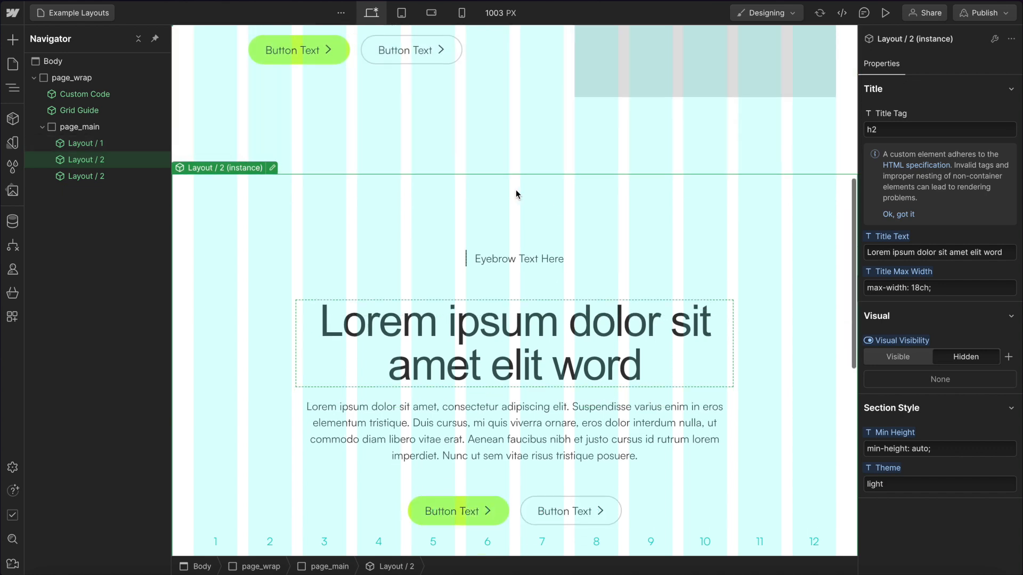
Add a custom attribute data-padding-top with the value 1 to layout_2_contain inside the component.
double_click(475, 215)
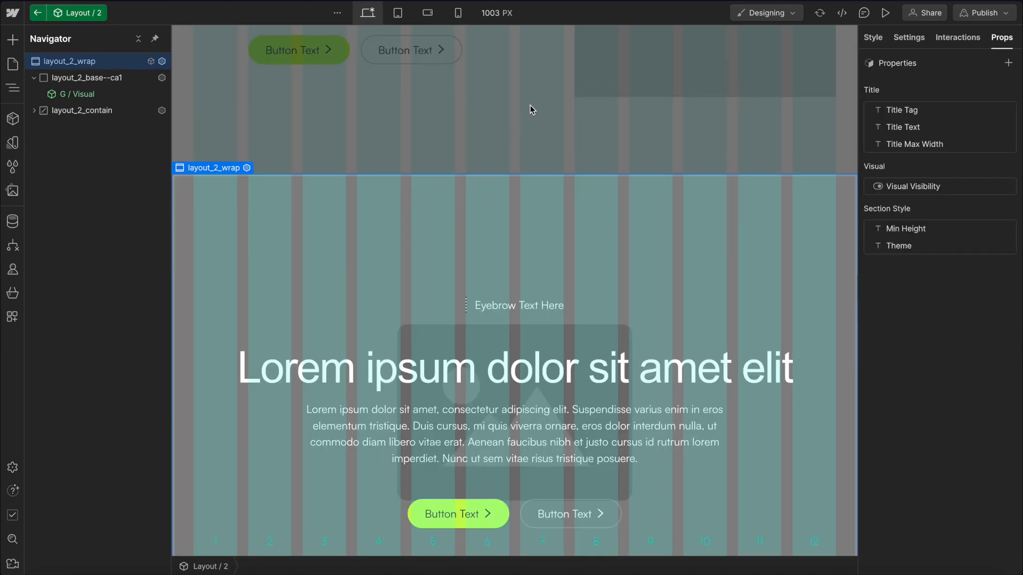
left_click(81, 78)
left_click(82, 111)
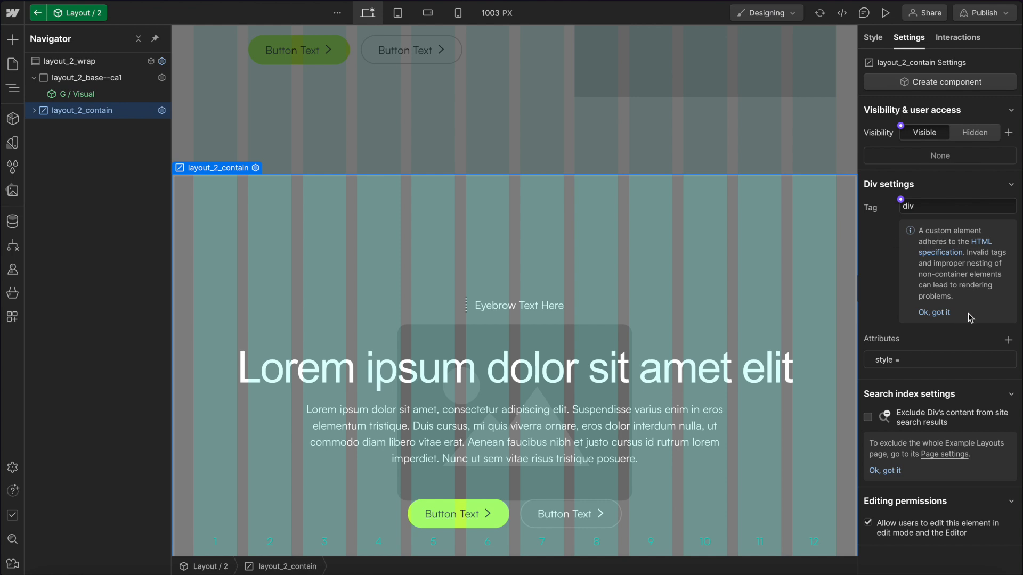
left_click(874, 37)
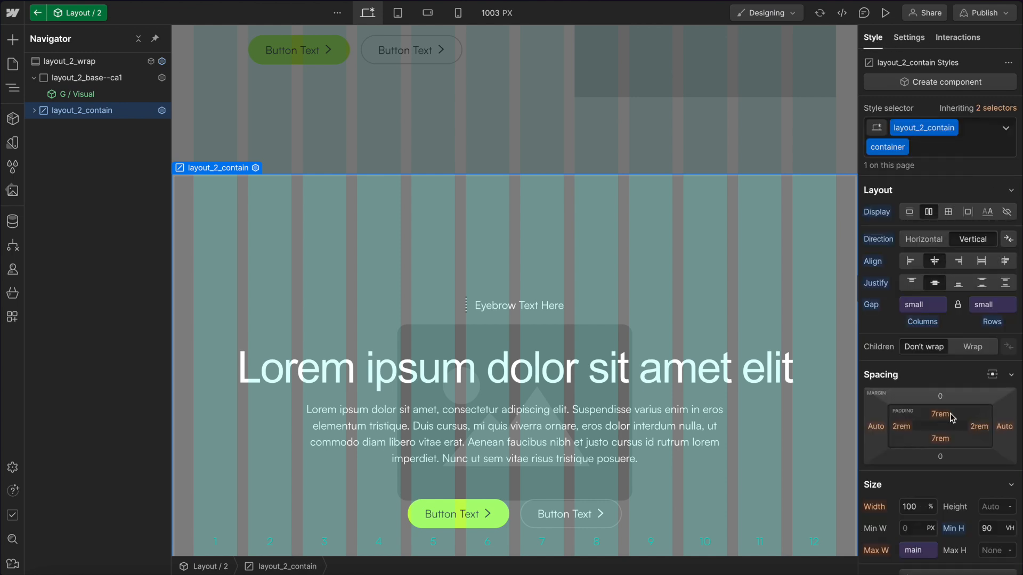
left_click(909, 37)
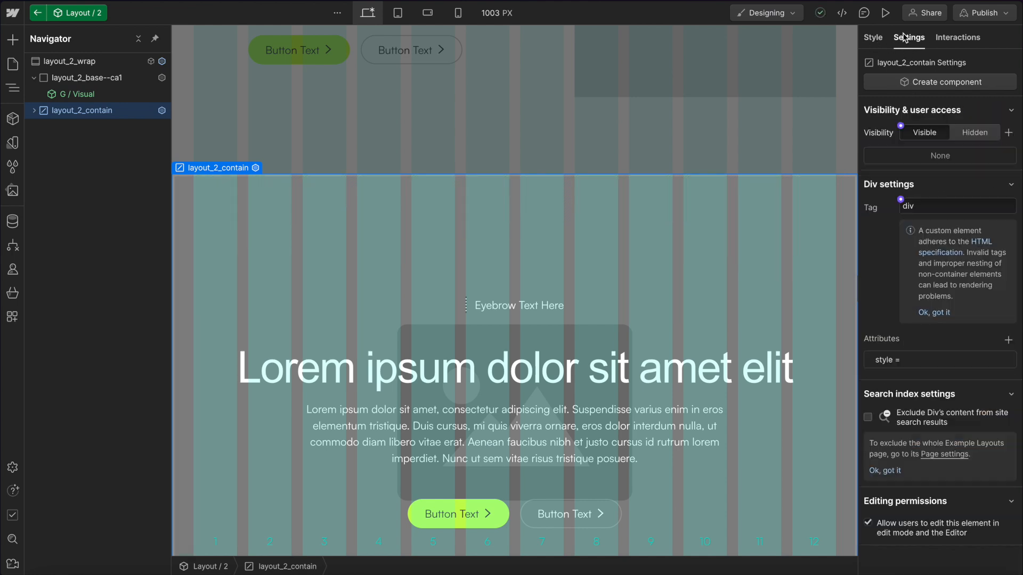
left_click(1008, 340)
type("da")
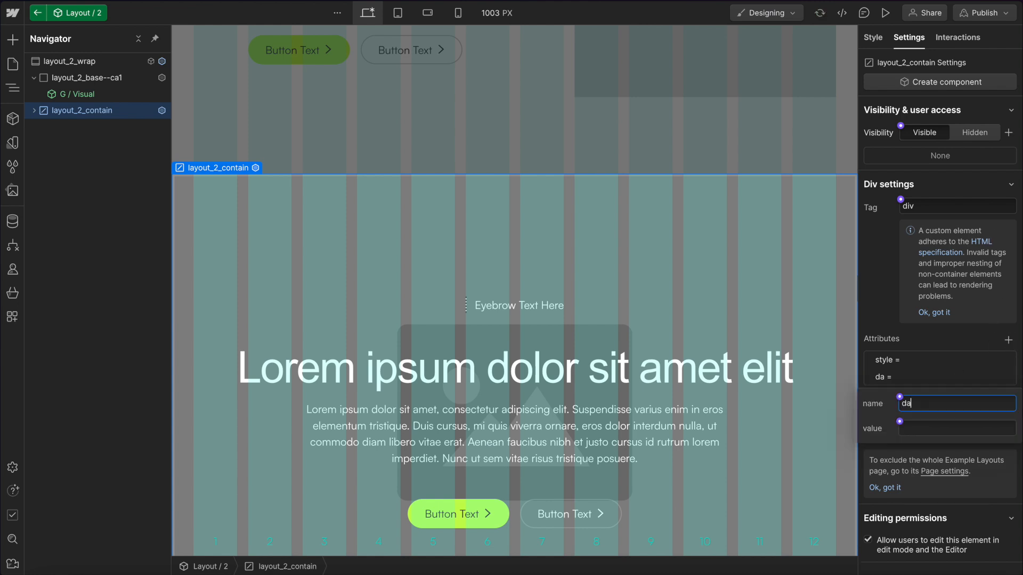
type("ta-padding-top")
left_click(935, 427)
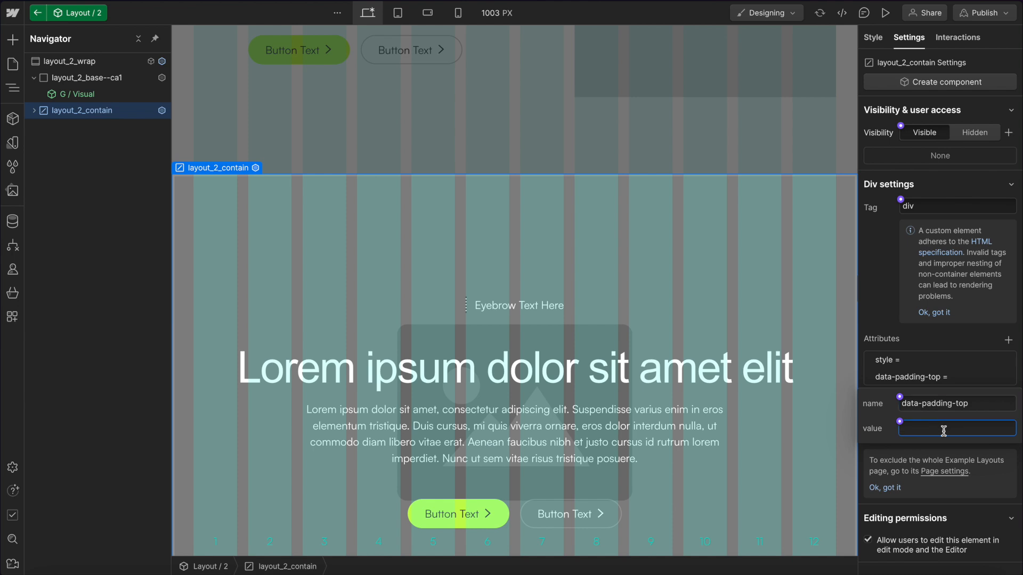
type("0")
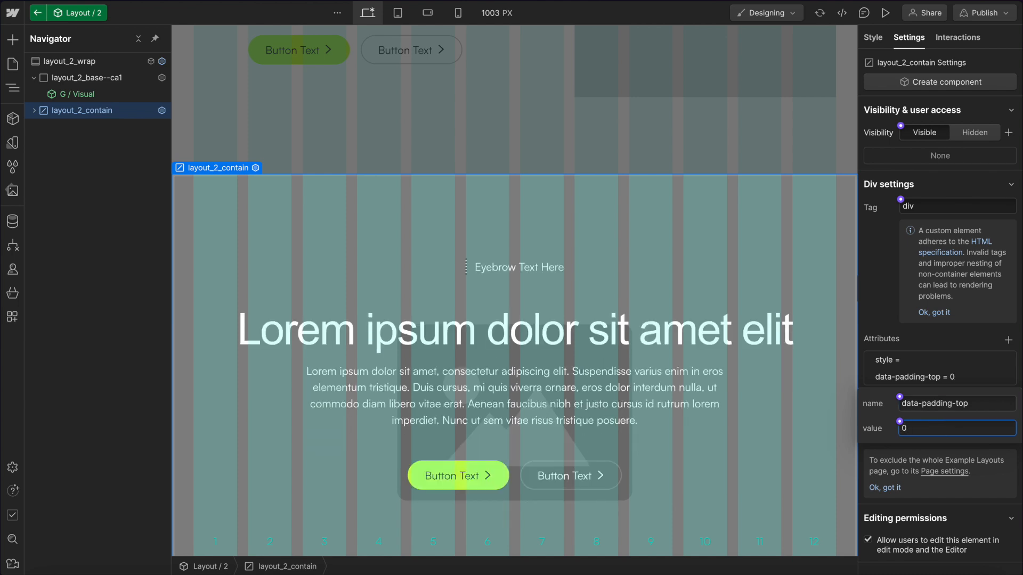
key("BackSpace")
type("1")
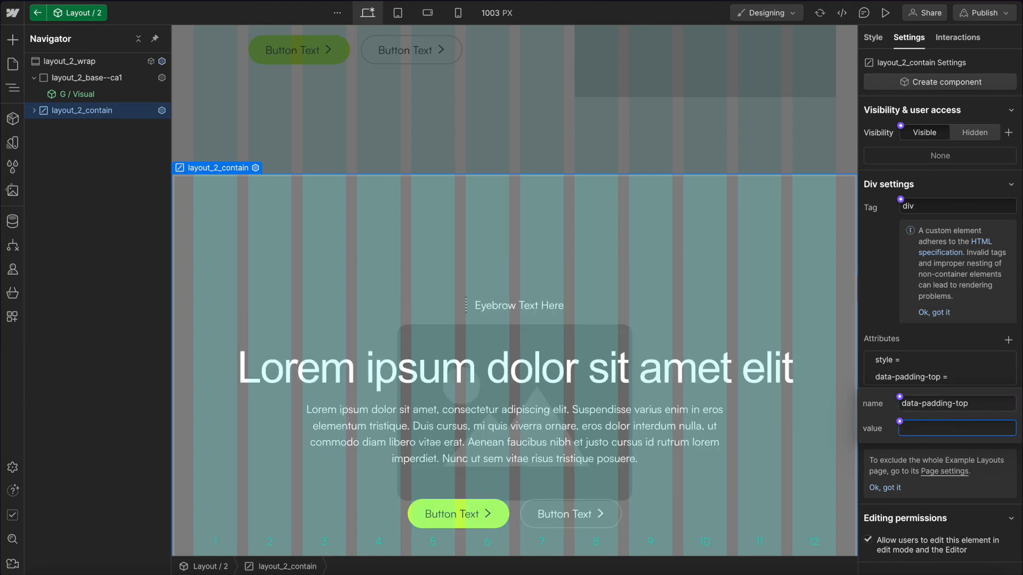
Connect the data-padding-top value to a new component property named Padding Top.
left_click(900, 422)
left_click_drag(1011, 453, 730, 434)
type("Padding To")
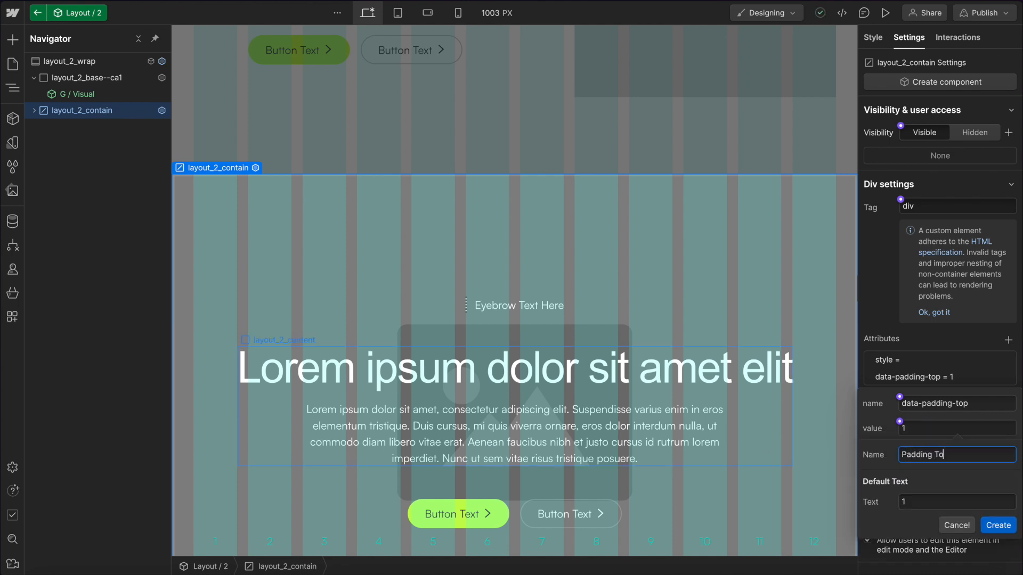
type("p")
left_click(998, 525)
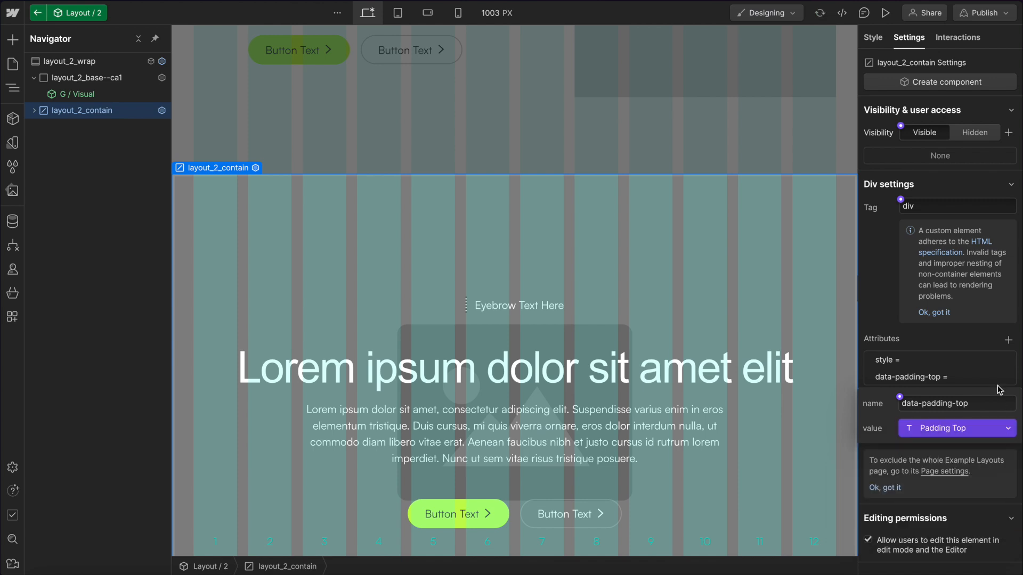
Add a custom attribute data-padding-bottom with the value 1 to layout_2_contain.
left_click(997, 341)
left_click(1007, 340)
type("dat")
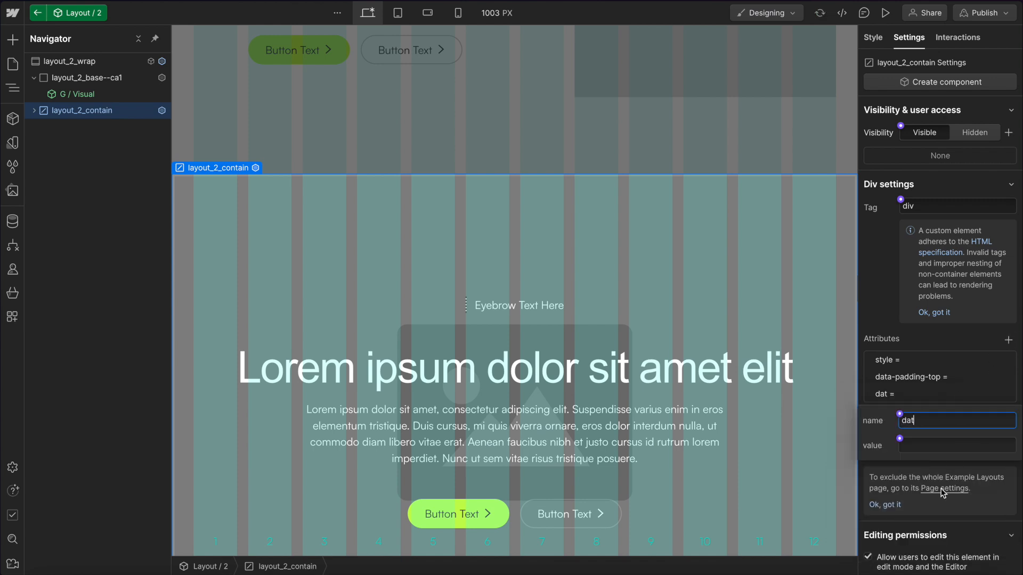
type("a-padding-bottom")
left_click(924, 449)
type("1")
Connect the data-padding-bottom value to a new component property named Padding Bottom.
left_click(899, 438)
left_click(943, 462)
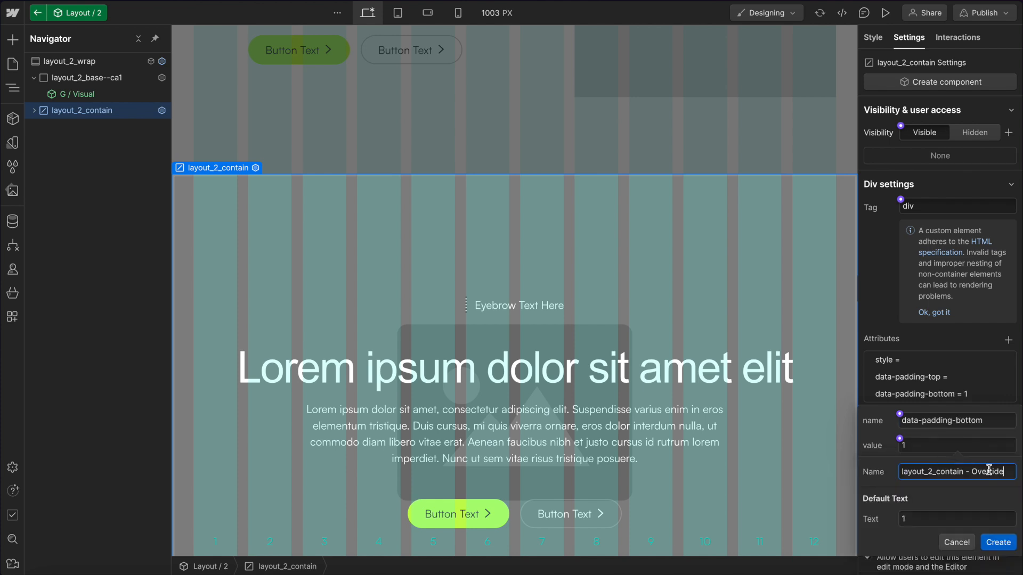
left_click_drag(1007, 474, 800, 446)
type("Padding Bottom")
left_click(997, 542)
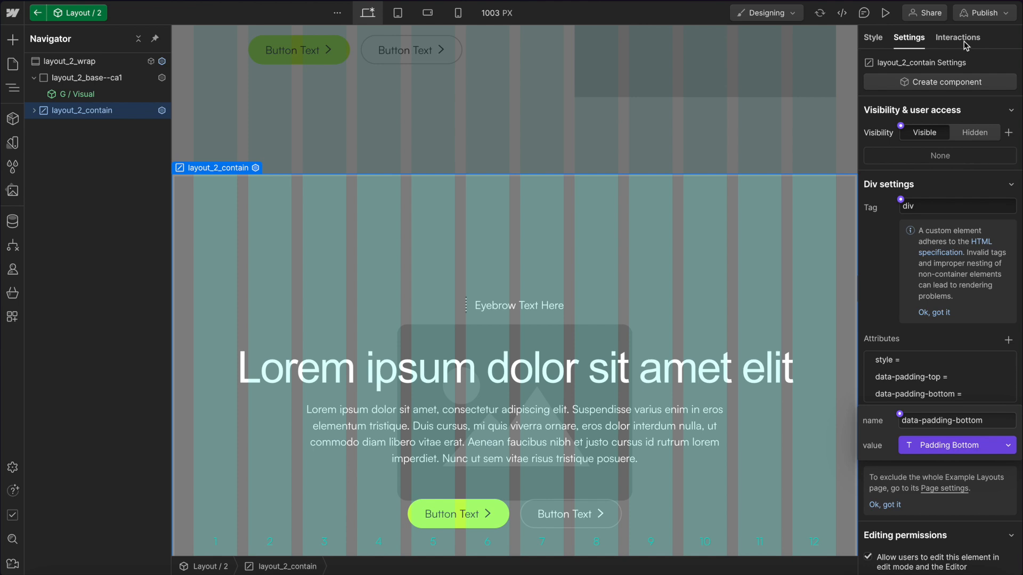
Assign the Padding Top and Padding Bottom component properties to the Section Style group.
left_click(82, 61)
left_click(1001, 38)
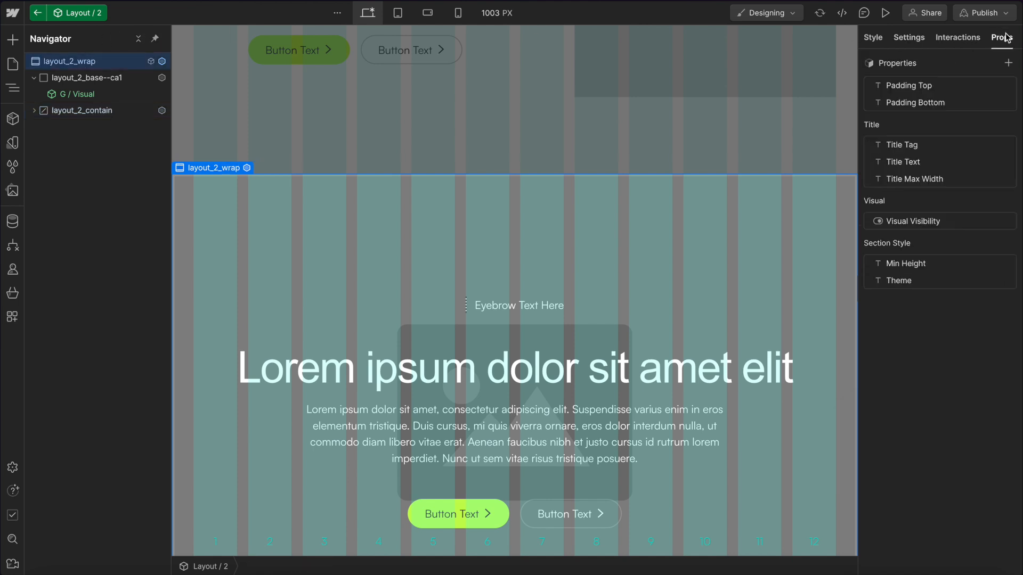
left_click(945, 86)
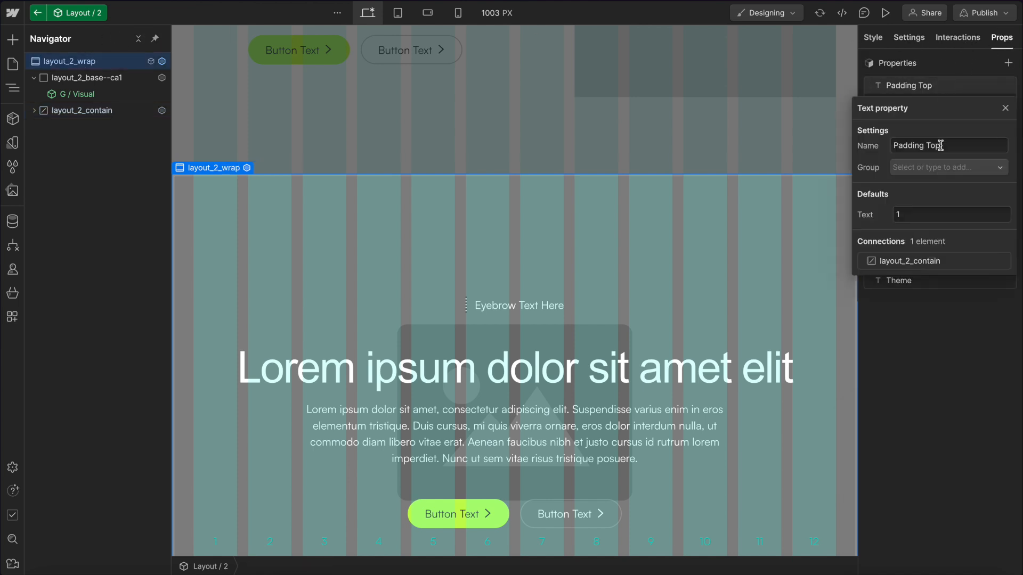
left_click(908, 167)
left_click(927, 219)
left_click(924, 90)
left_click(923, 86)
left_click(932, 166)
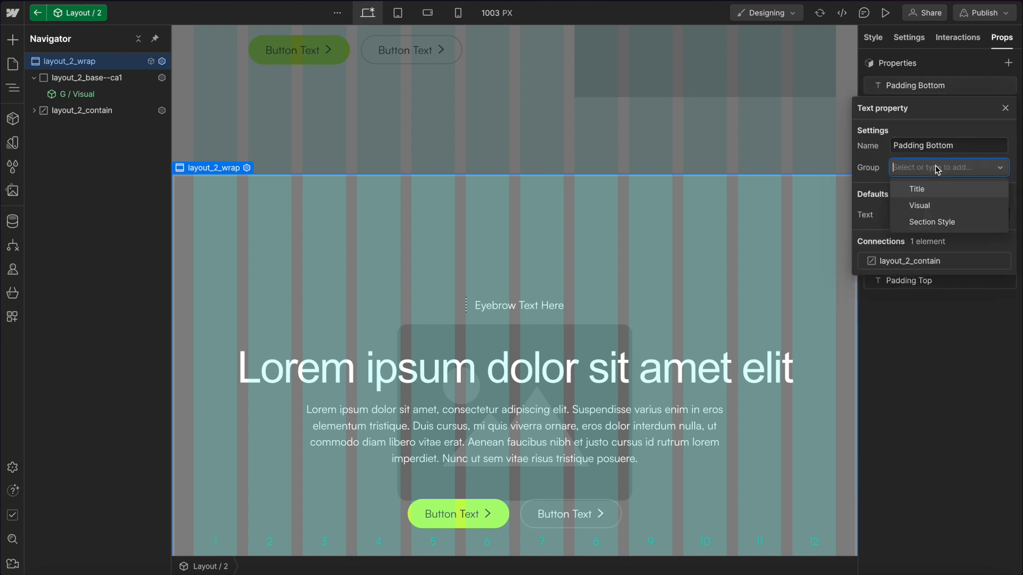
left_click(926, 227)
Back on the page, set the first Layout 2 instance's Padding Top to 0.
left_click(503, 107)
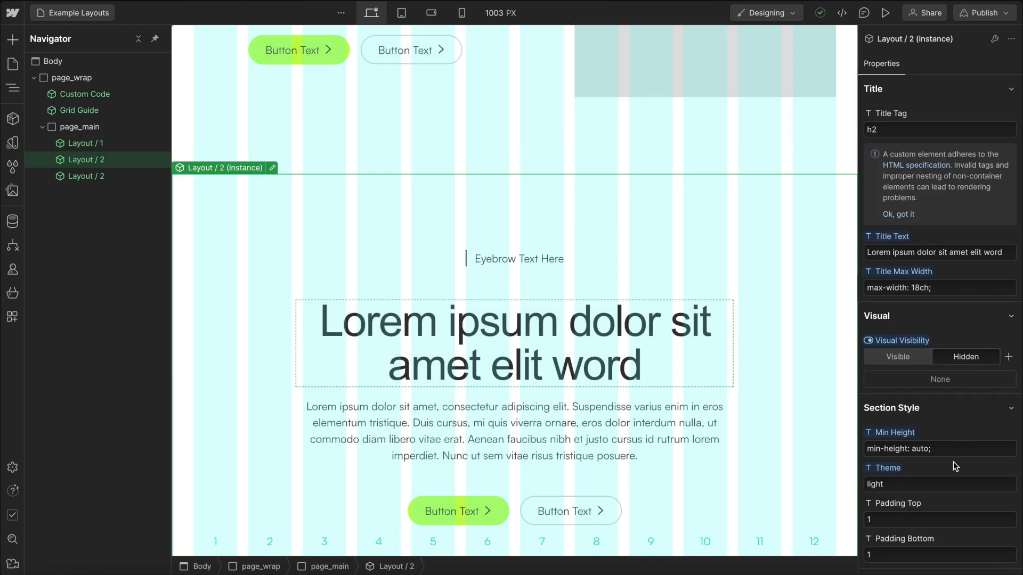
left_click(921, 517)
type("0")
left_click(649, 271)
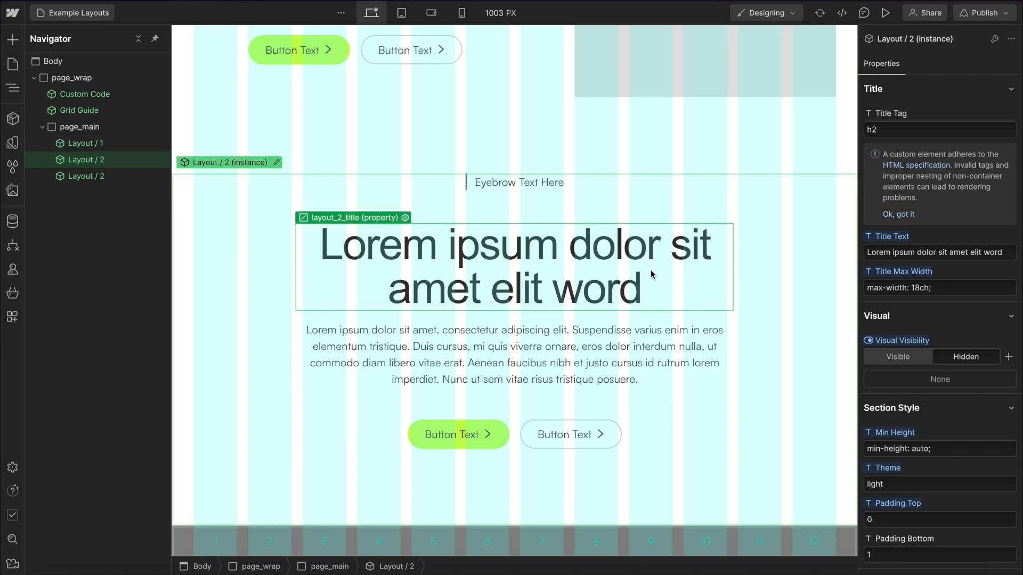
Inside the Layout 2 component, make the video visible on the G / Visual instance.
scroll(659, 235, "up", 3)
scroll(551, 315, "down", 6)
scroll(551, 319, "down", 4)
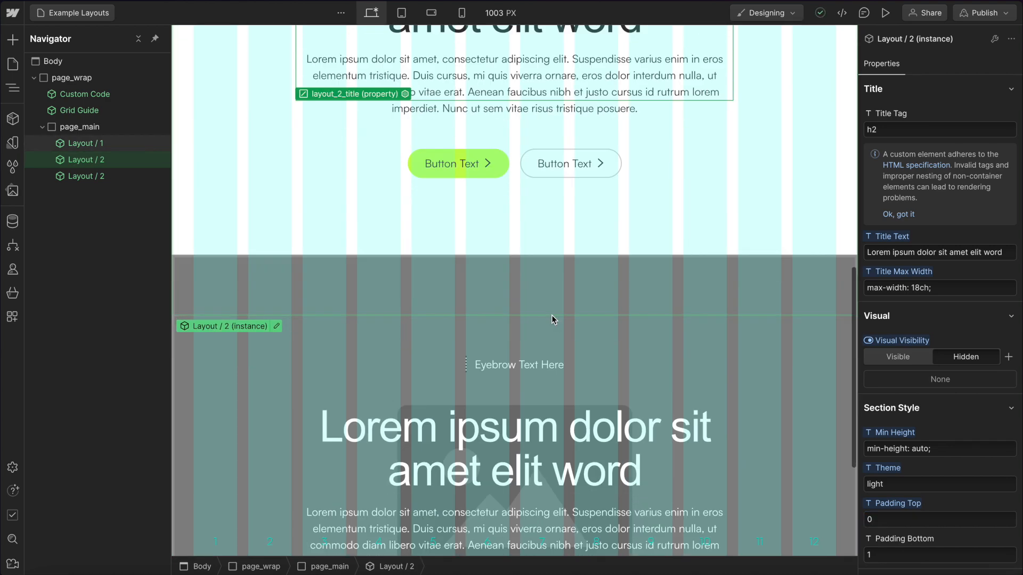
double_click(261, 243)
left_click(104, 94)
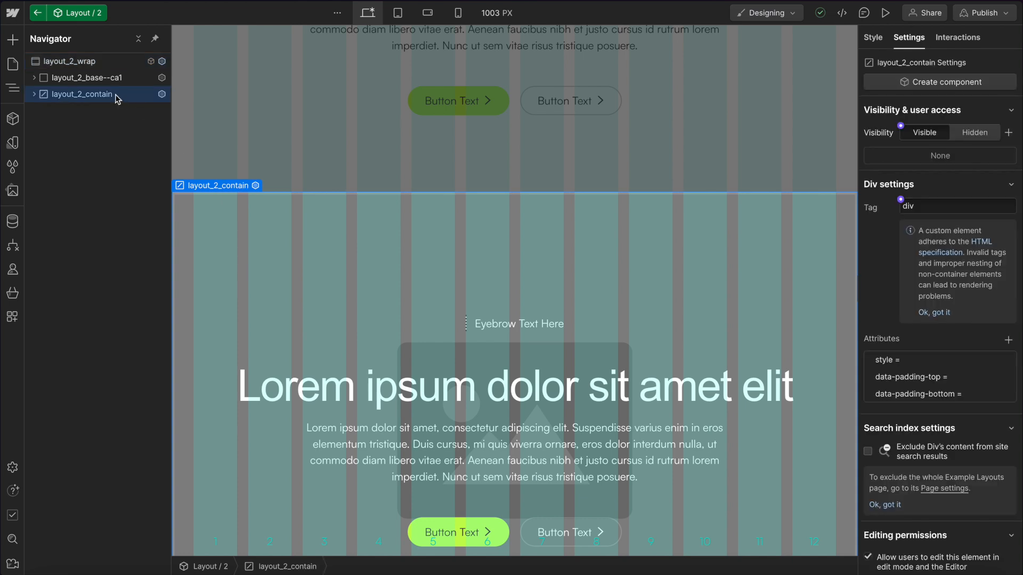
left_click(85, 78)
left_click(34, 78)
left_click(101, 94)
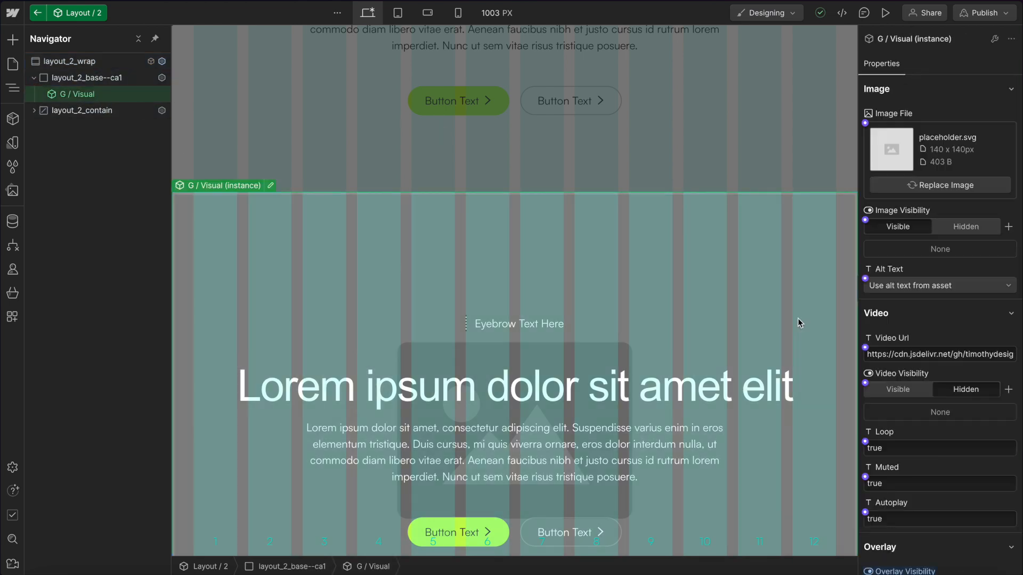
scroll(941, 372, "down", 2)
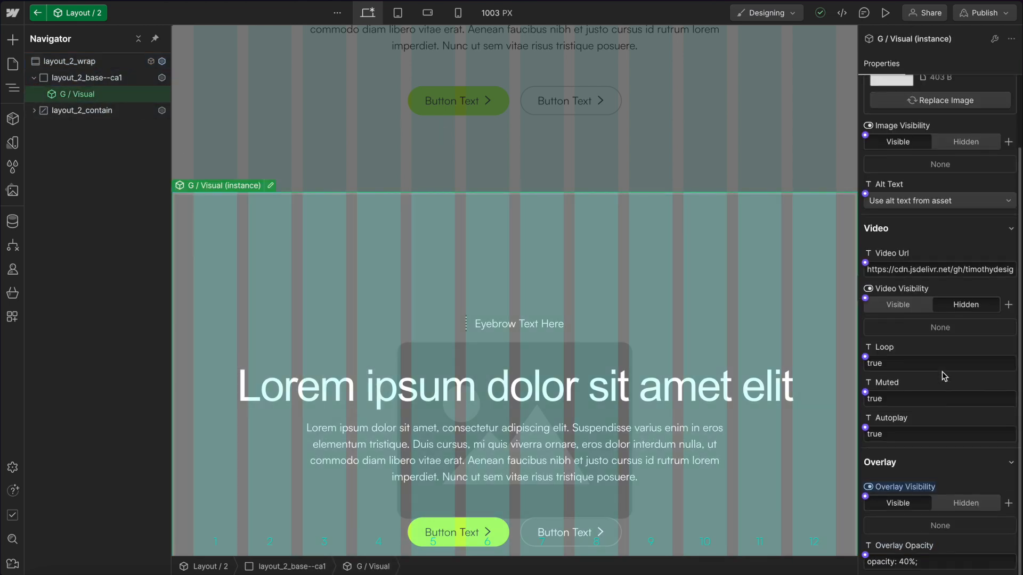
left_click(888, 303)
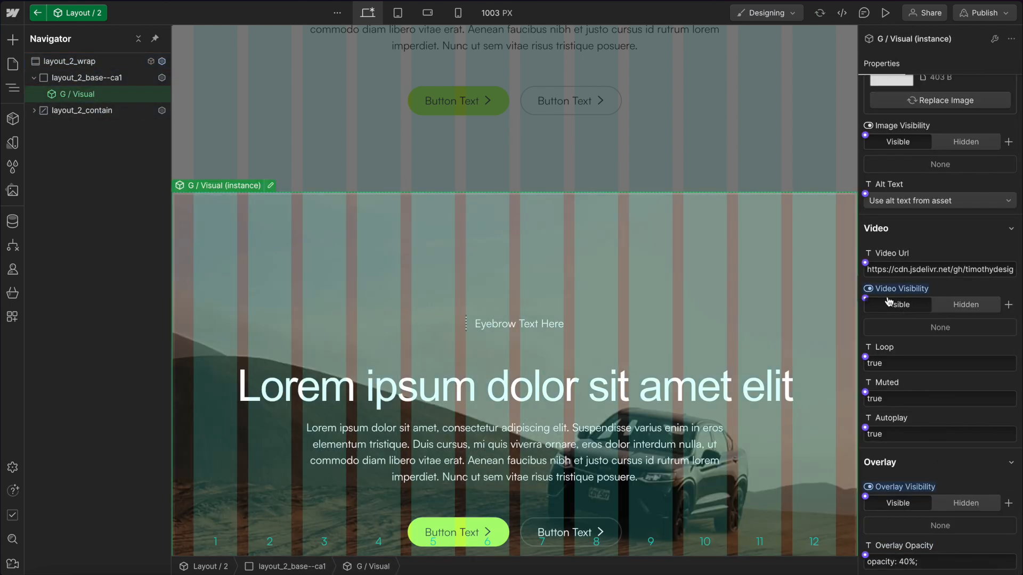
left_click(663, 171)
Set the Layout 1 instance's Reverse Layout to true and its Theme to dark.
scroll(662, 175, "up", 14)
left_click(589, 176)
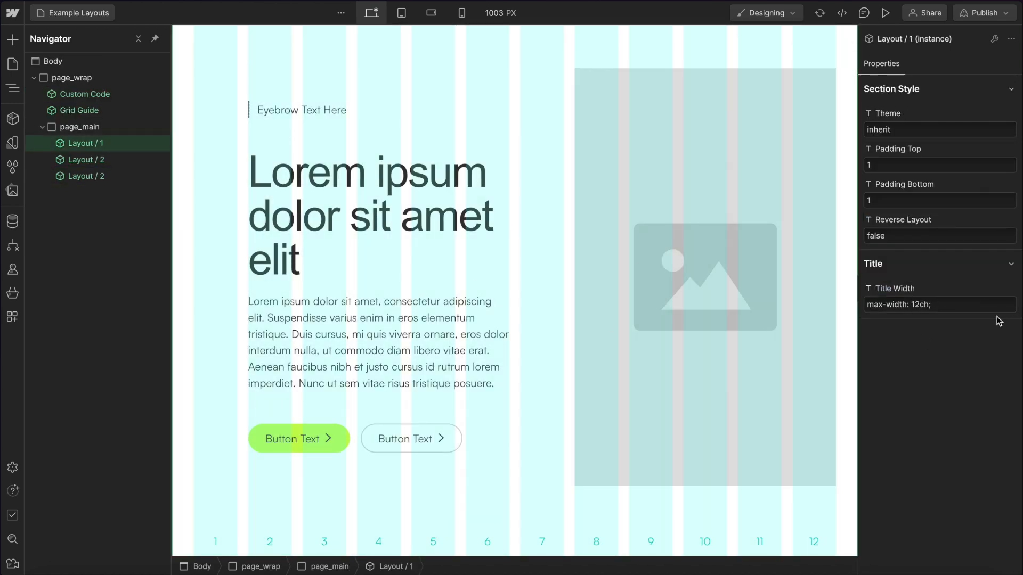
left_click(903, 236)
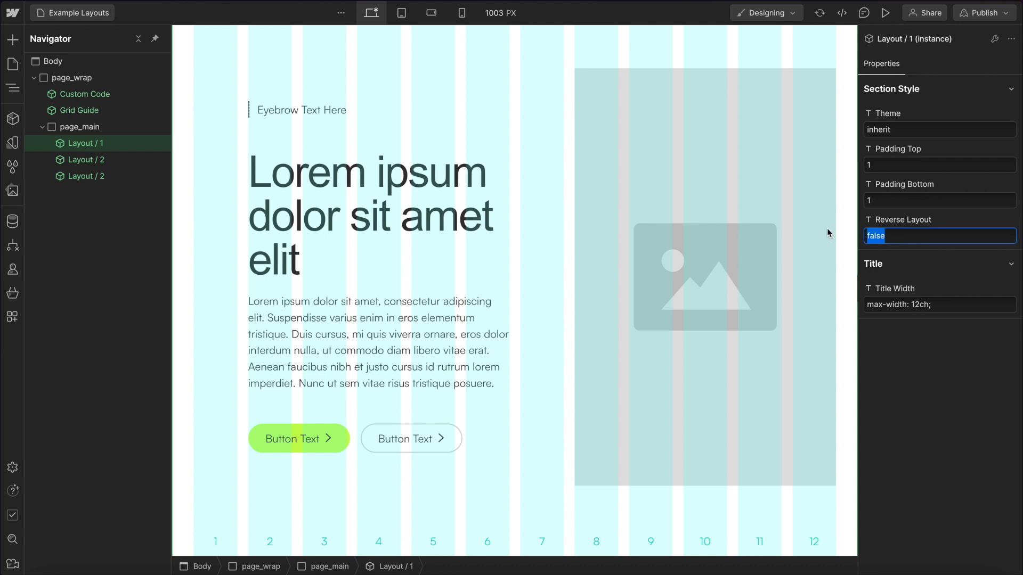
type("true")
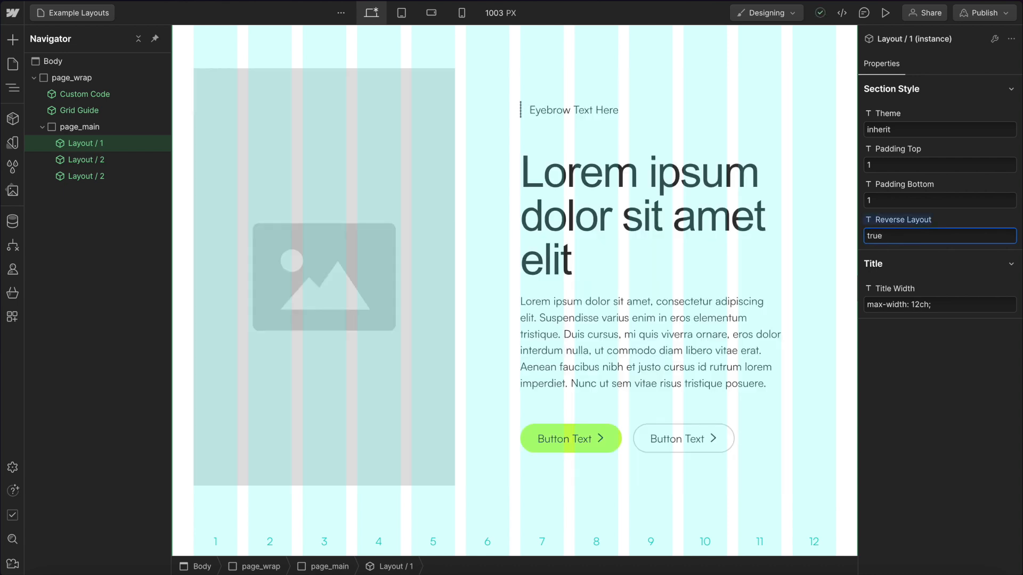
left_click(906, 132)
type("dark")
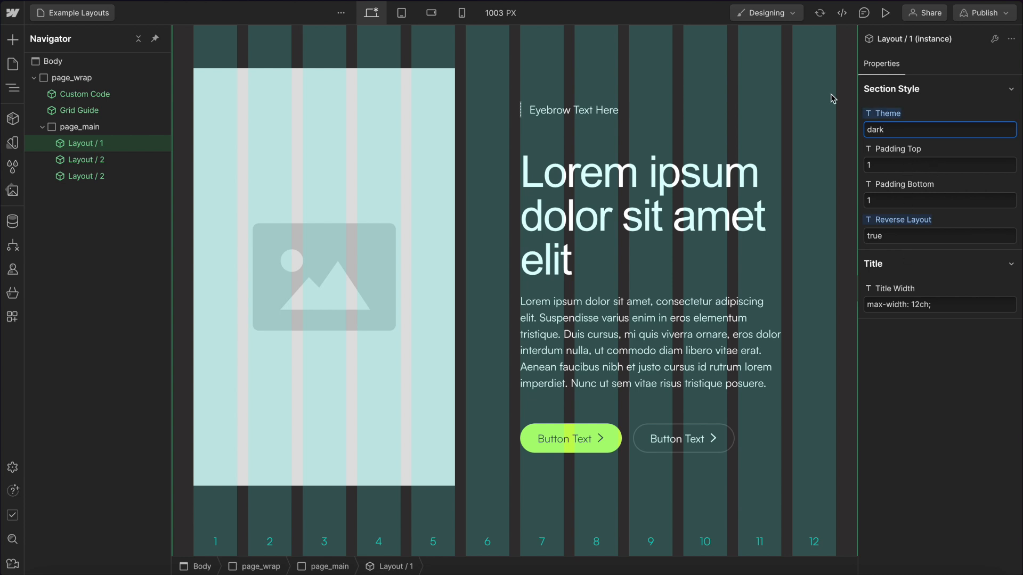
Reset the Layout 2 instance's Padding Top property to its default.
scroll(587, 326, "down", 2)
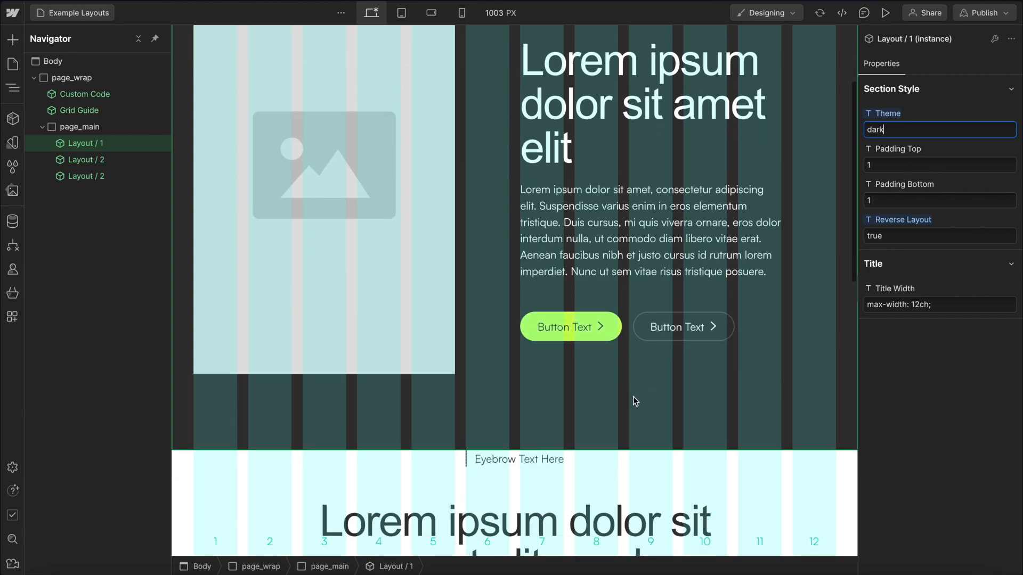
scroll(633, 400, "down", 6)
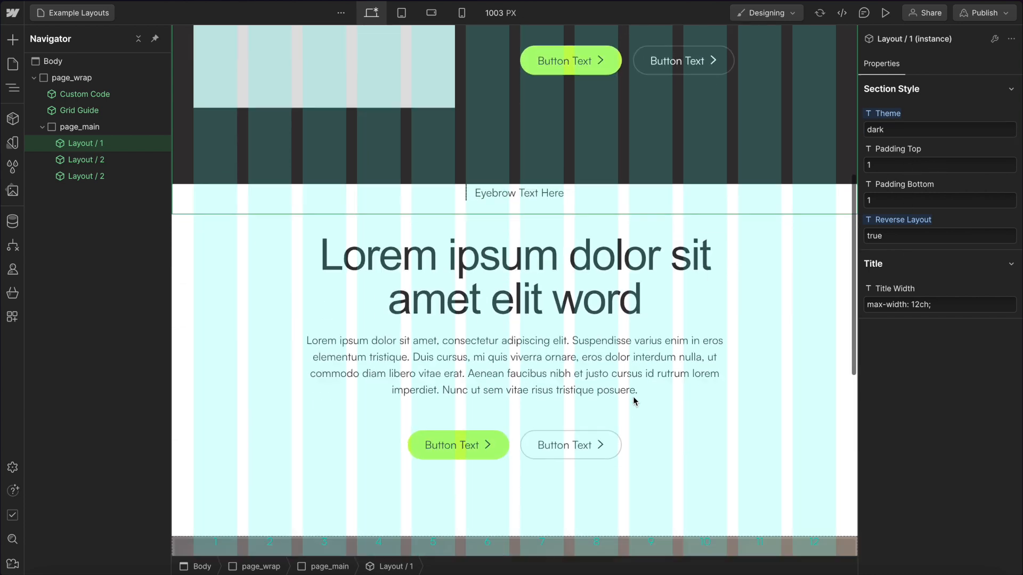
left_click(634, 400)
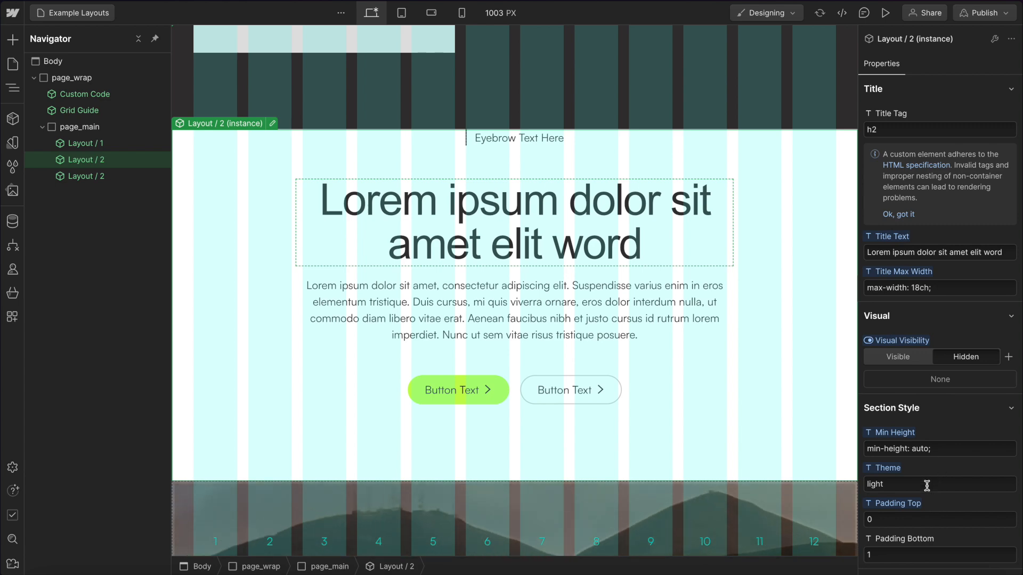
left_click(898, 504)
left_click(895, 524)
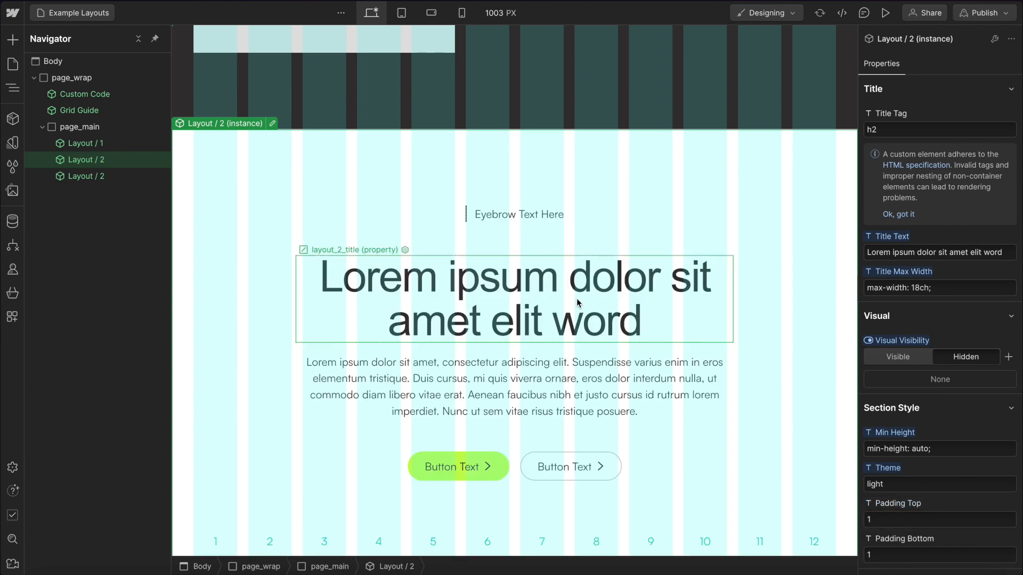
scroll(577, 303, "down", 3)
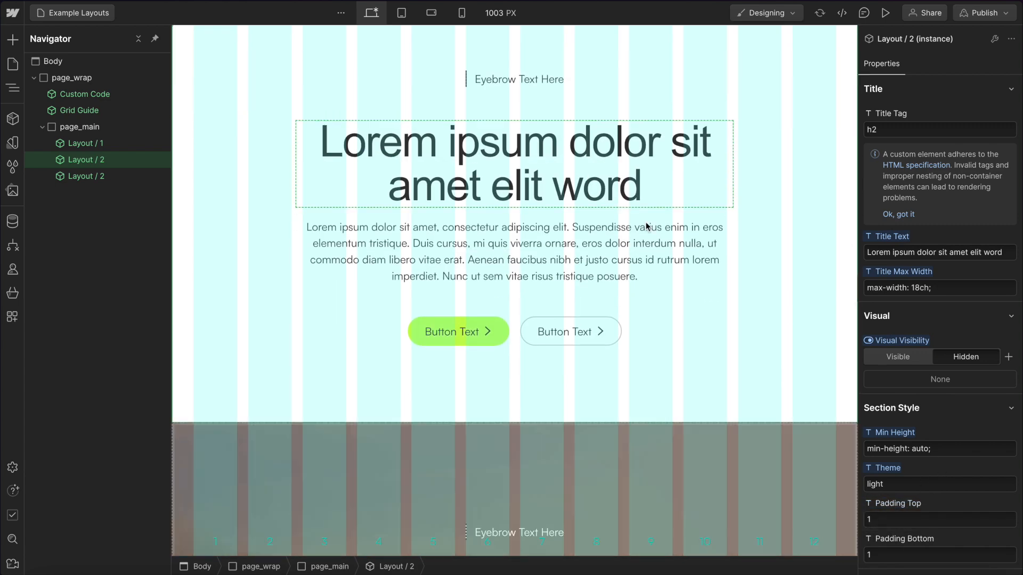
scroll(583, 290, "up", 3)
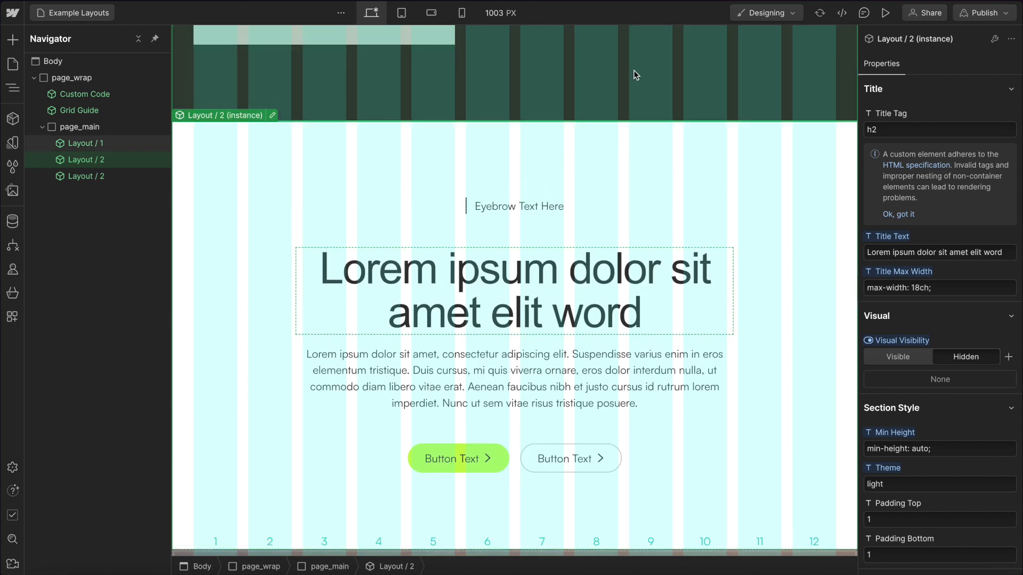